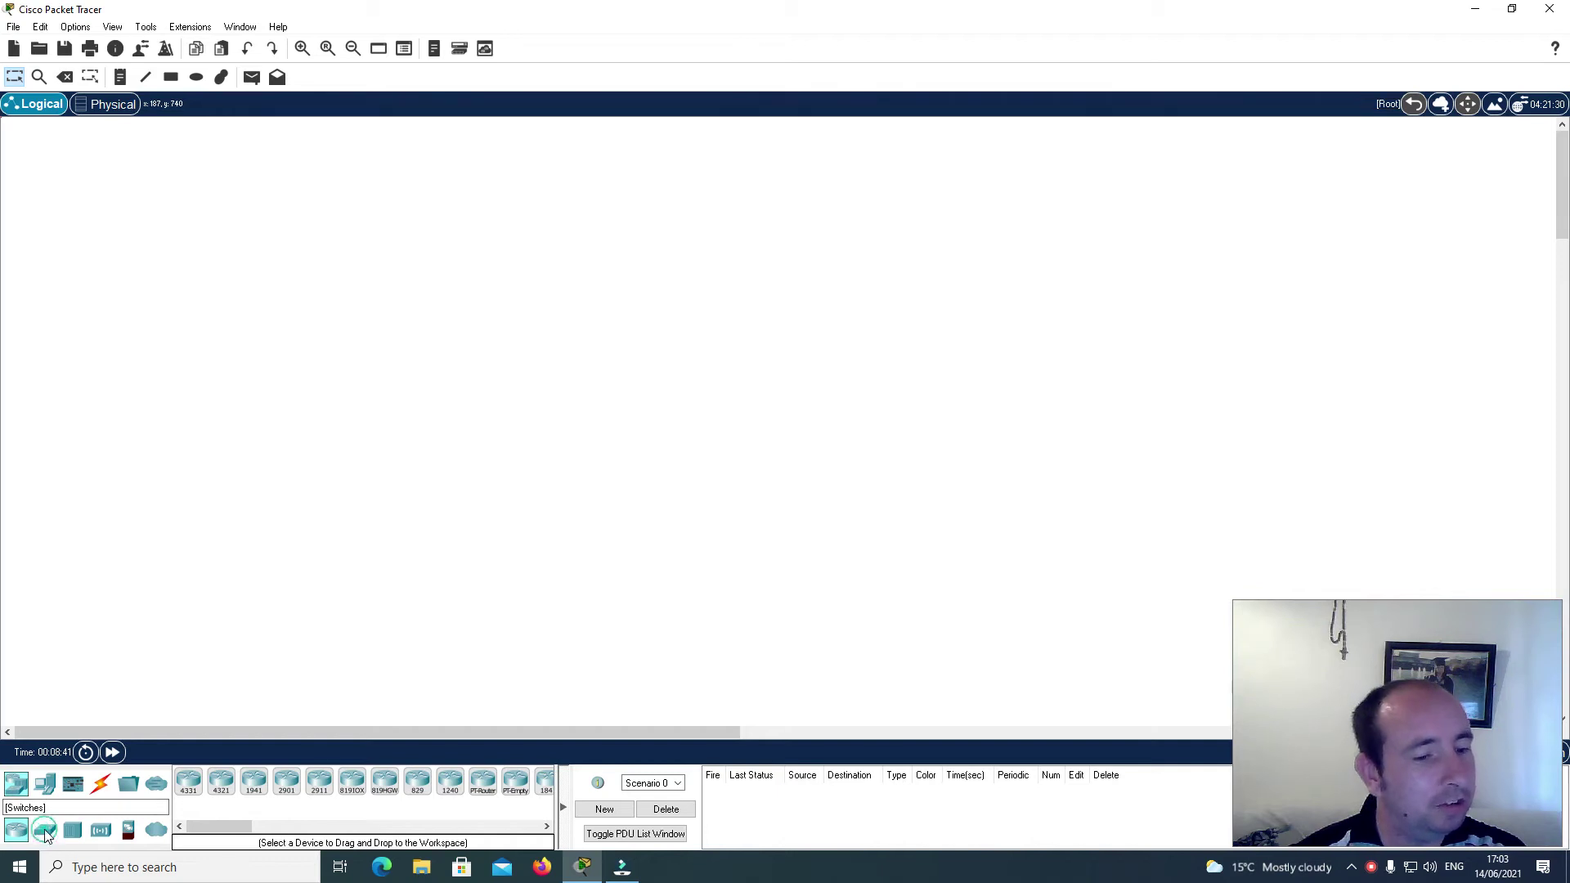
Step: Place a 2960 switch in the logical workspace and switch to the physical workspace
click(188, 783)
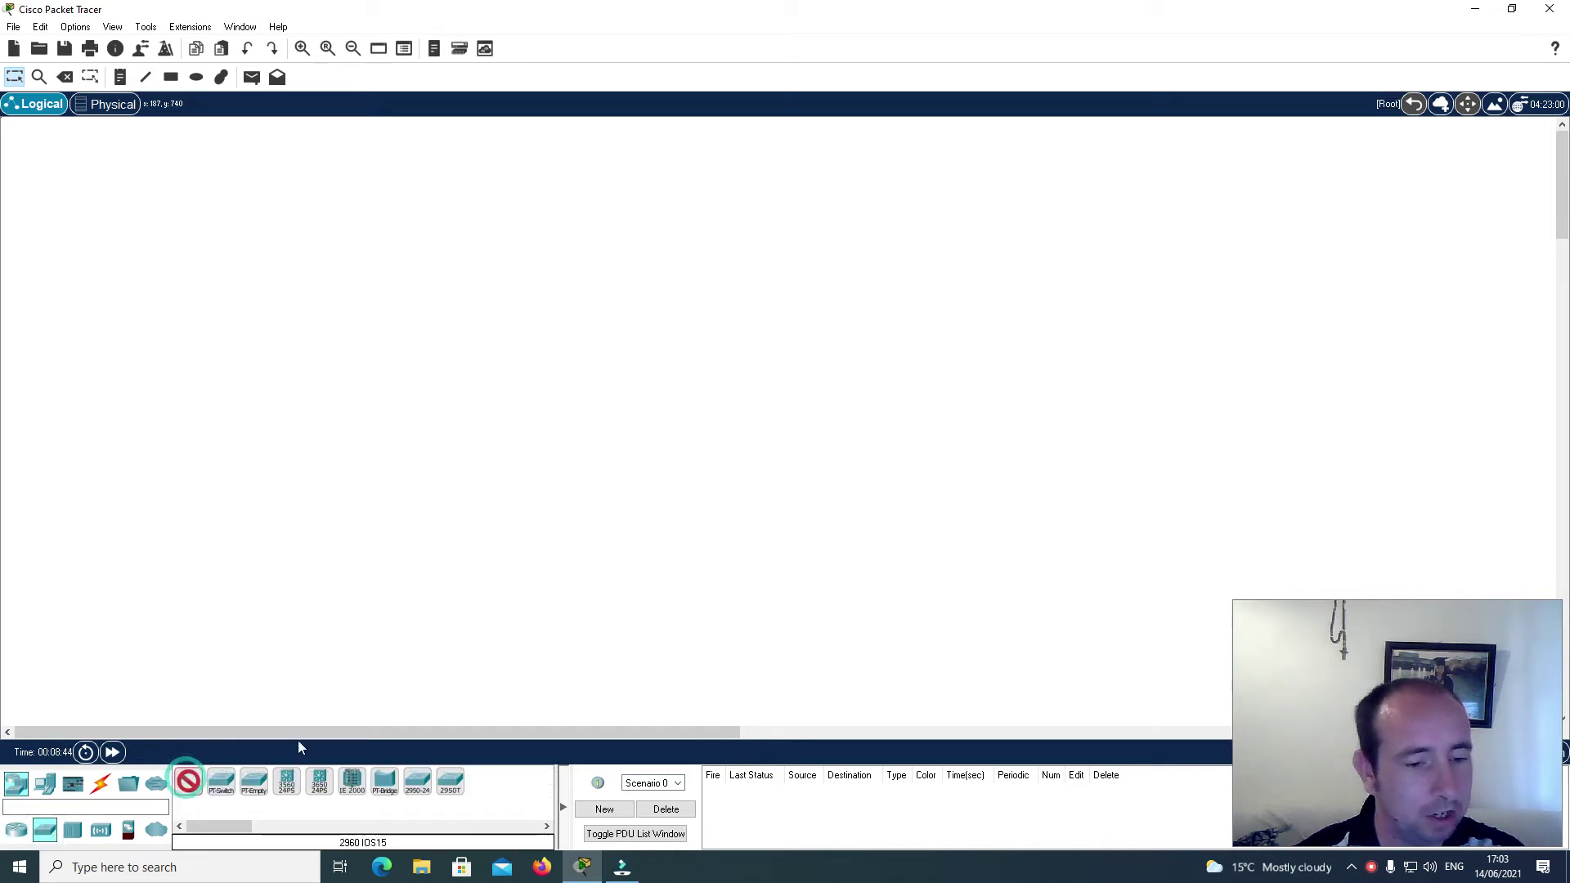
click(553, 300)
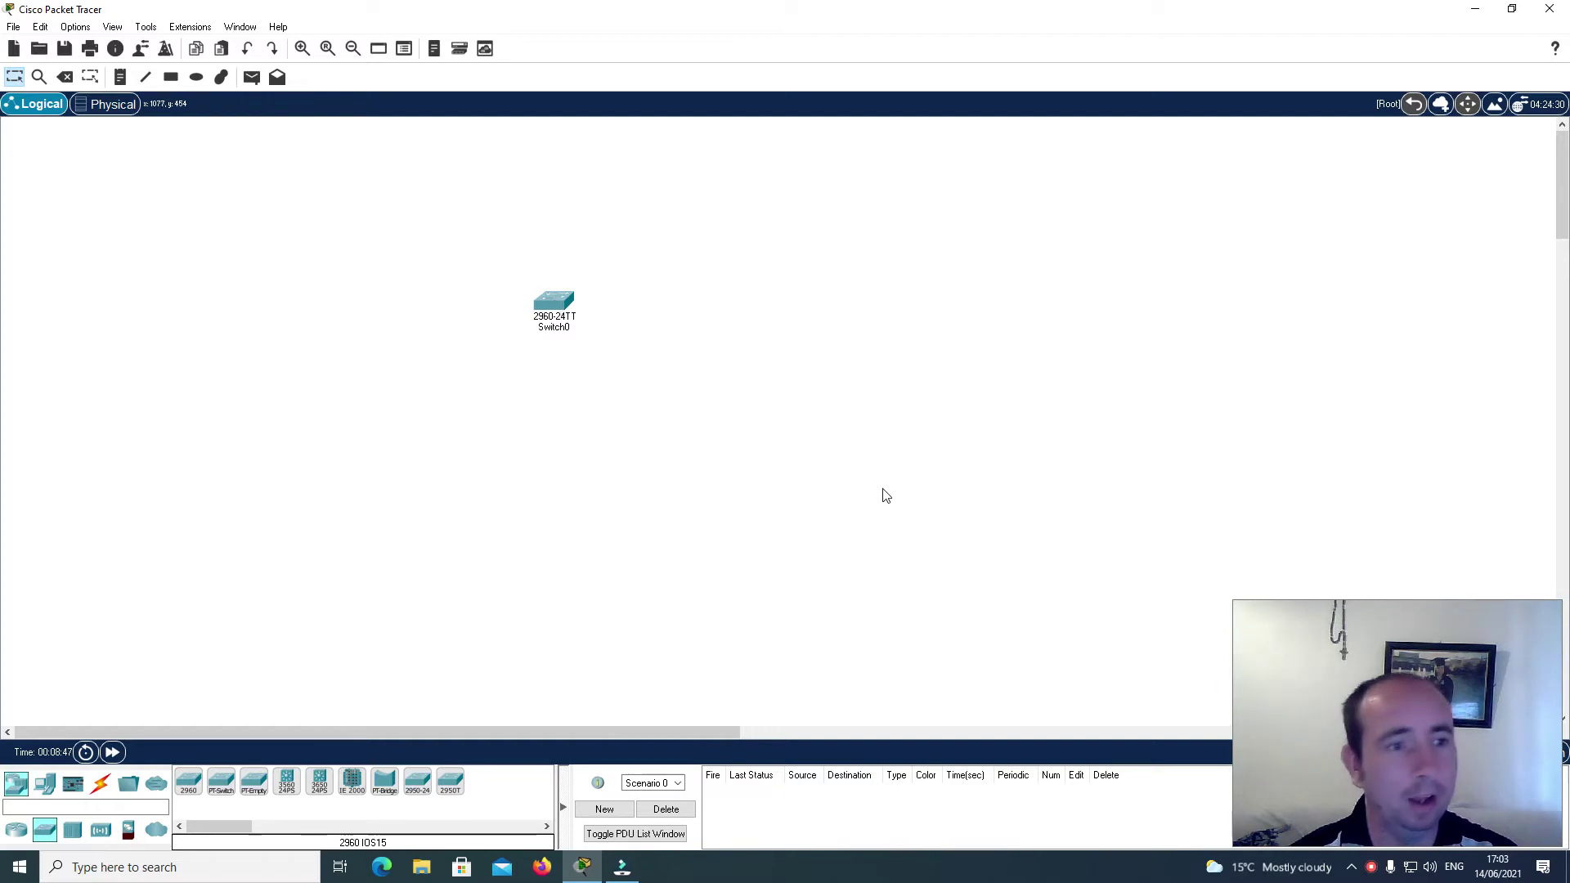
click(111, 104)
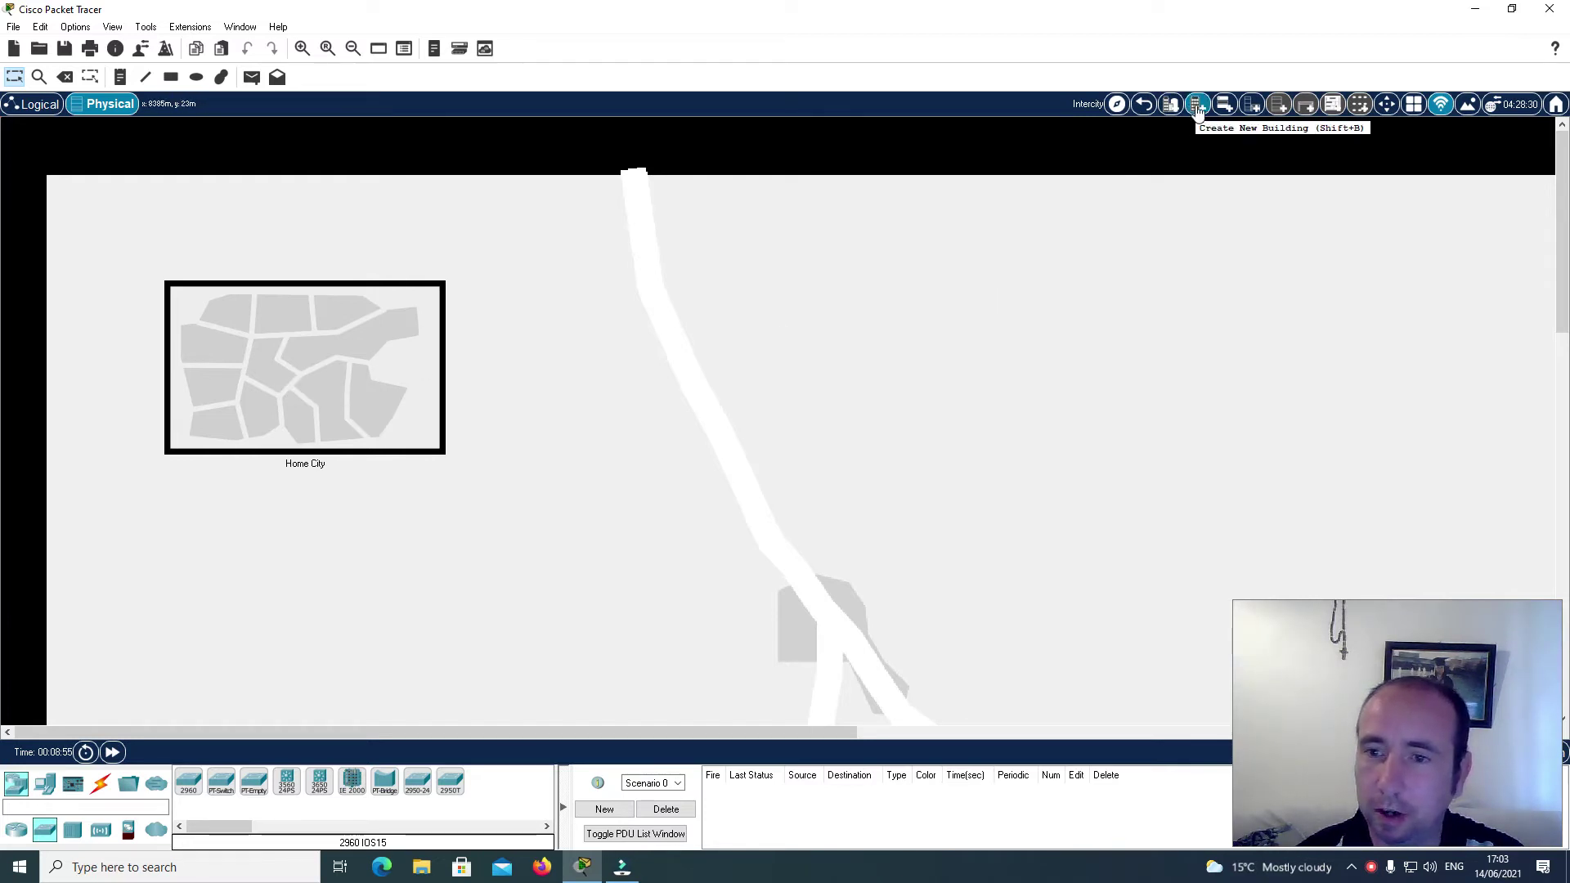
Step: Create a new city on the intercity map, placed to the east of Home City, and open it
click(1171, 105)
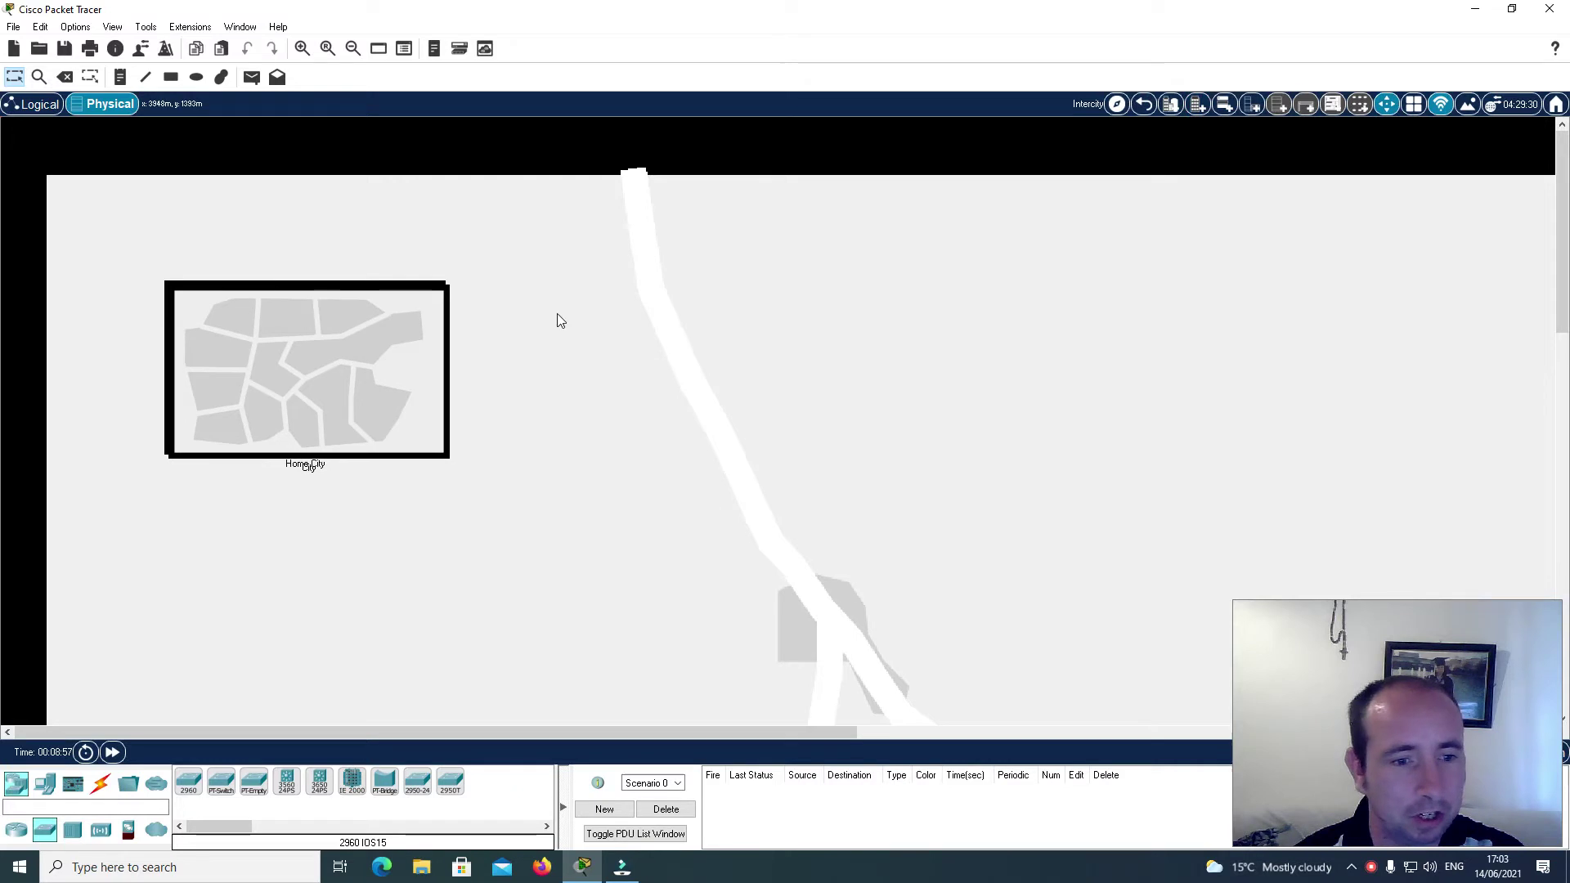
click(280, 337)
drag(584, 342, 890, 350)
double_click(875, 336)
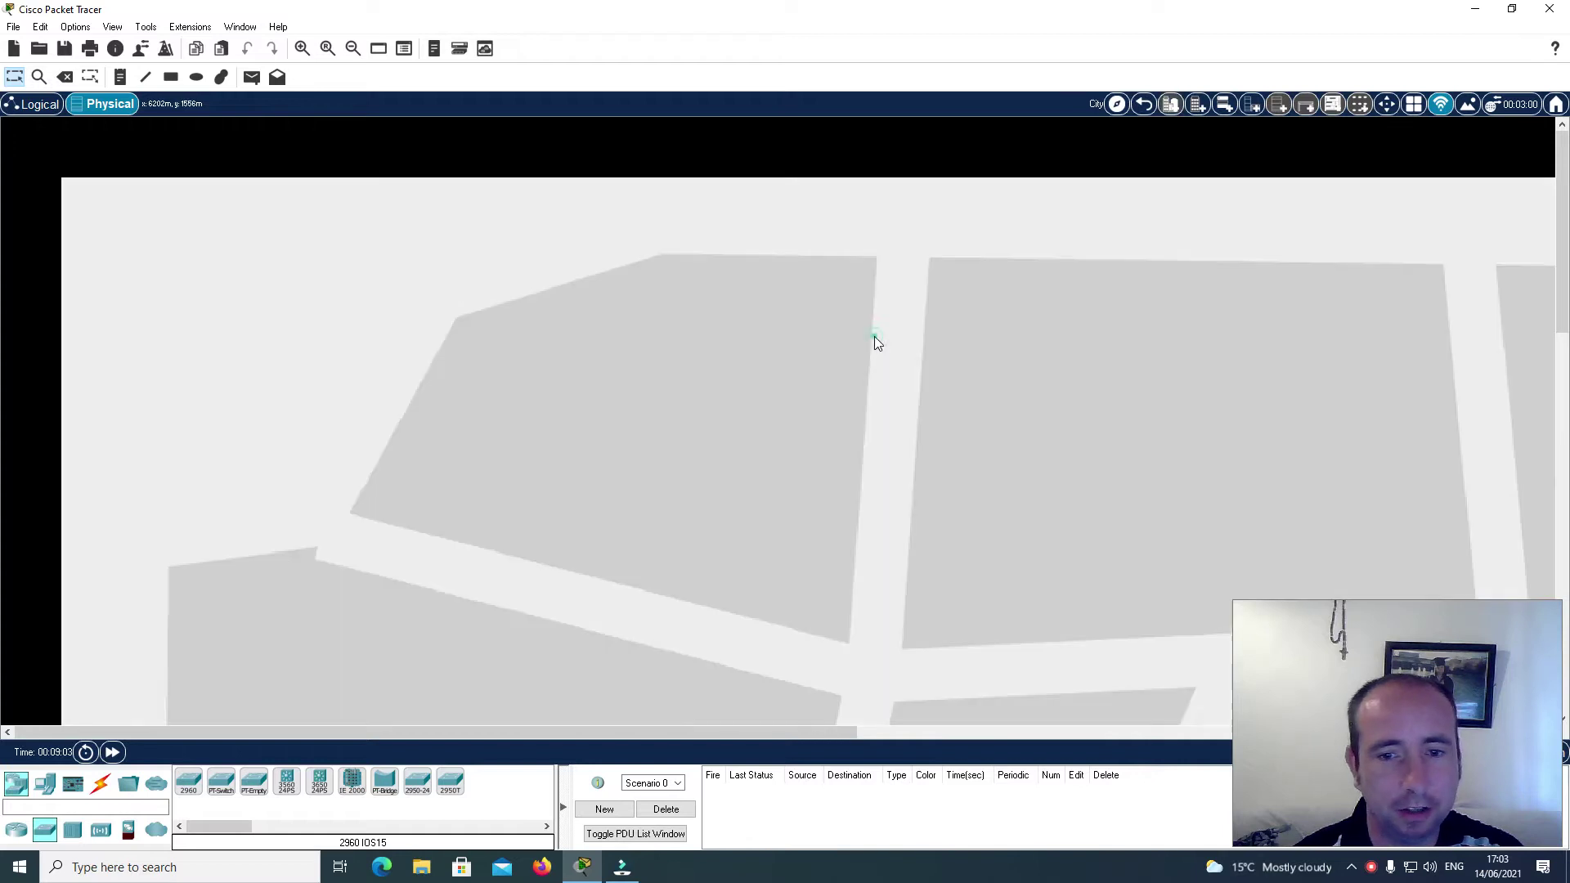
Step: Create a new building in the city and rename it "Remote office"
click(1196, 107)
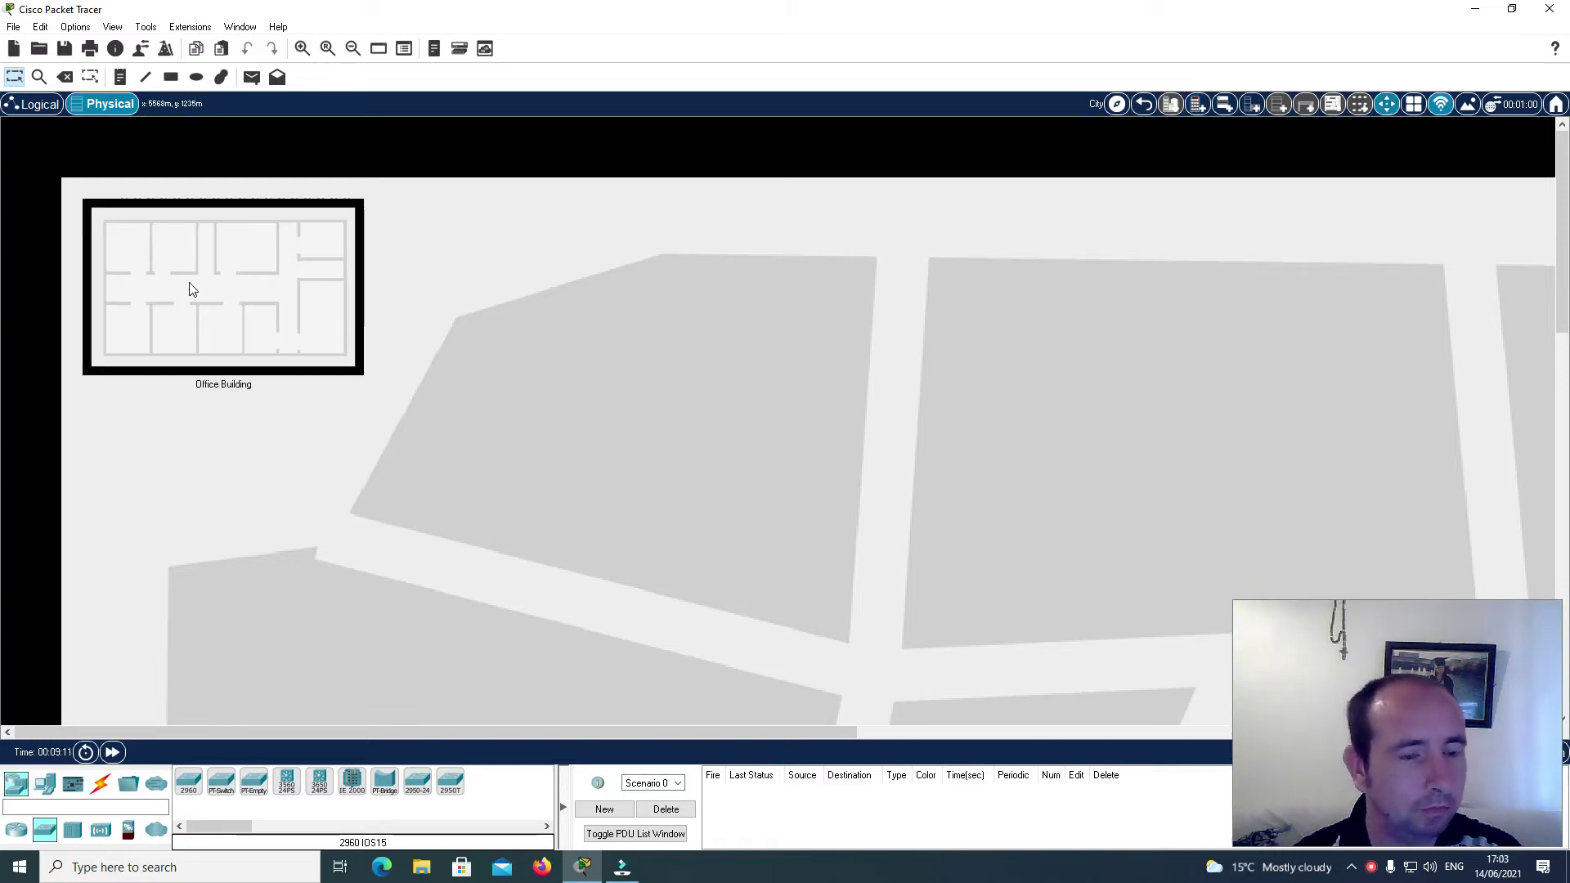
click(218, 388)
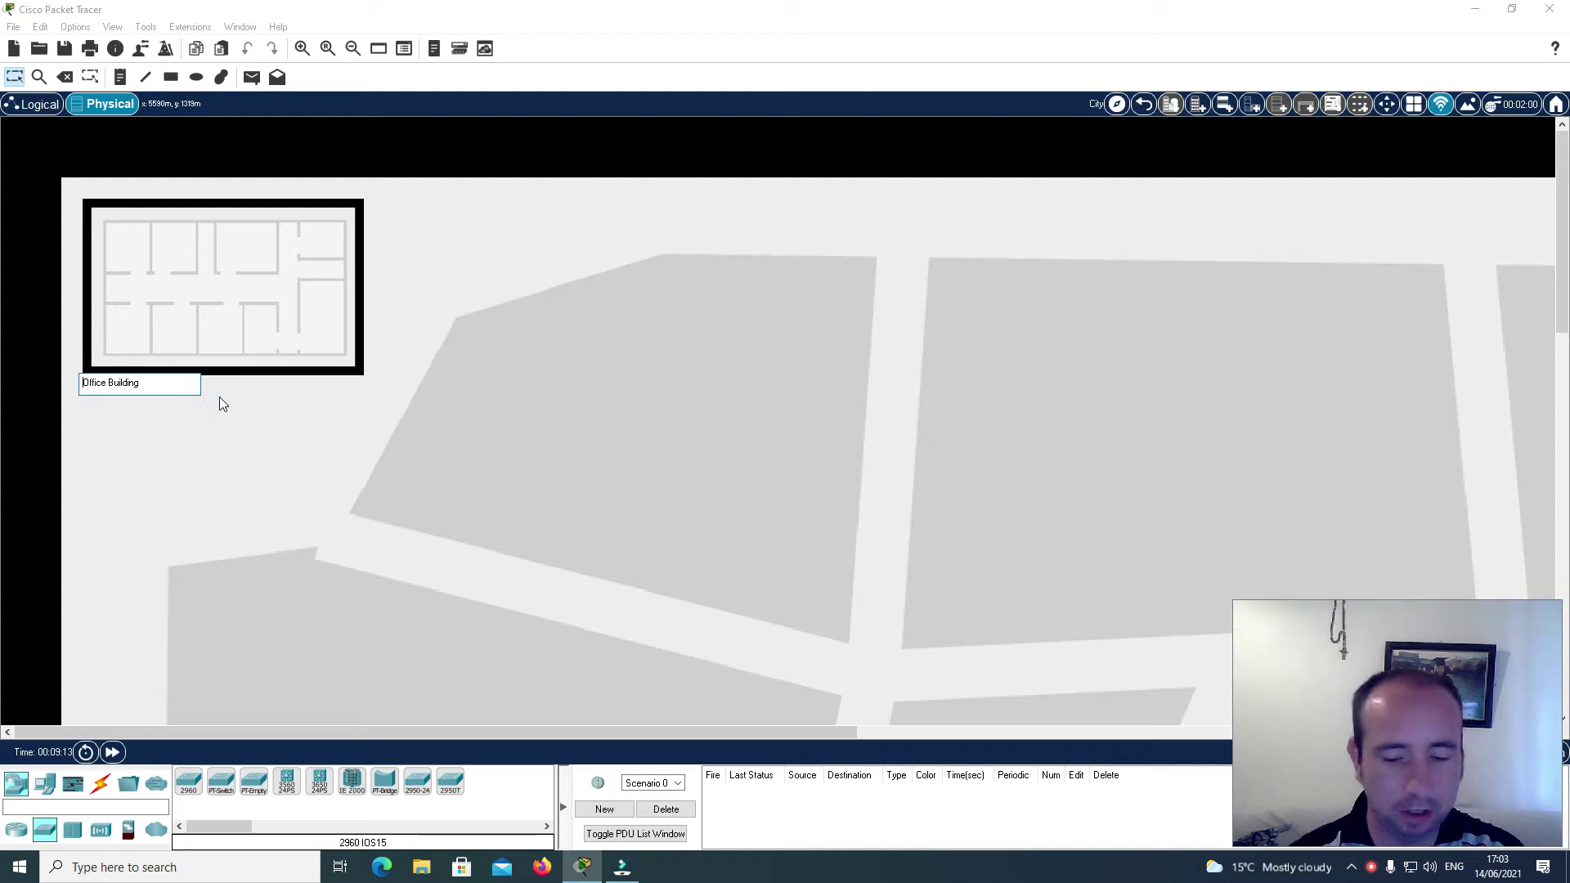
key(Delete)
key(Delete)
key(Delete)
key(Delete)
key(Delete)
key(Delete)
key(Delete)
key(Delete)
key(Delete)
key(Delete)
key(Delete)
key(Delete)
key(Delete)
key(Delete)
key(Delete)
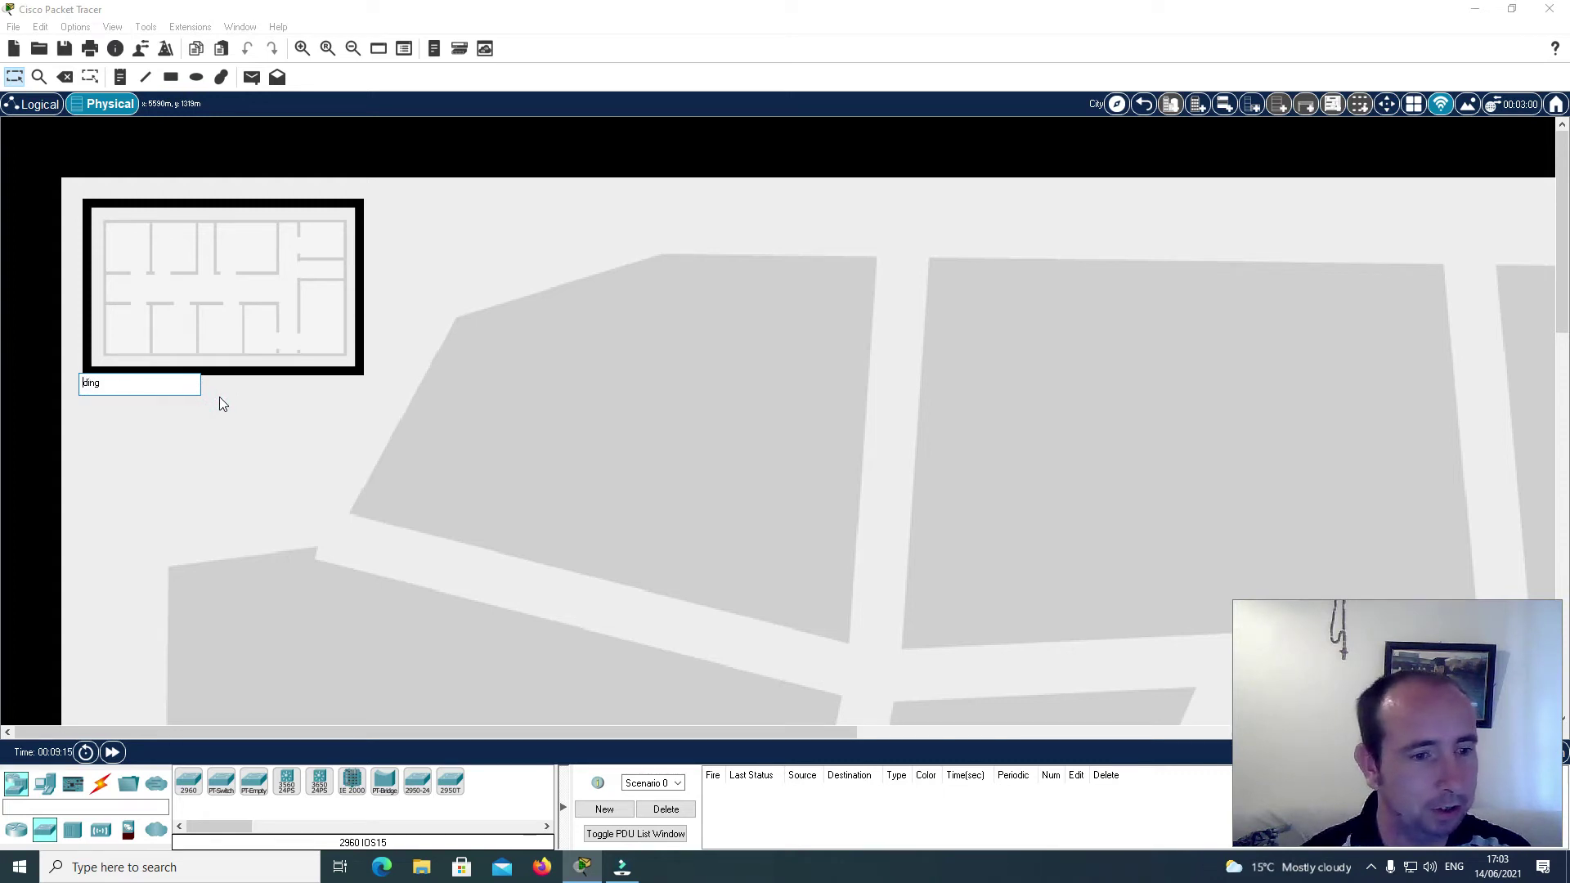
text(Remote office)
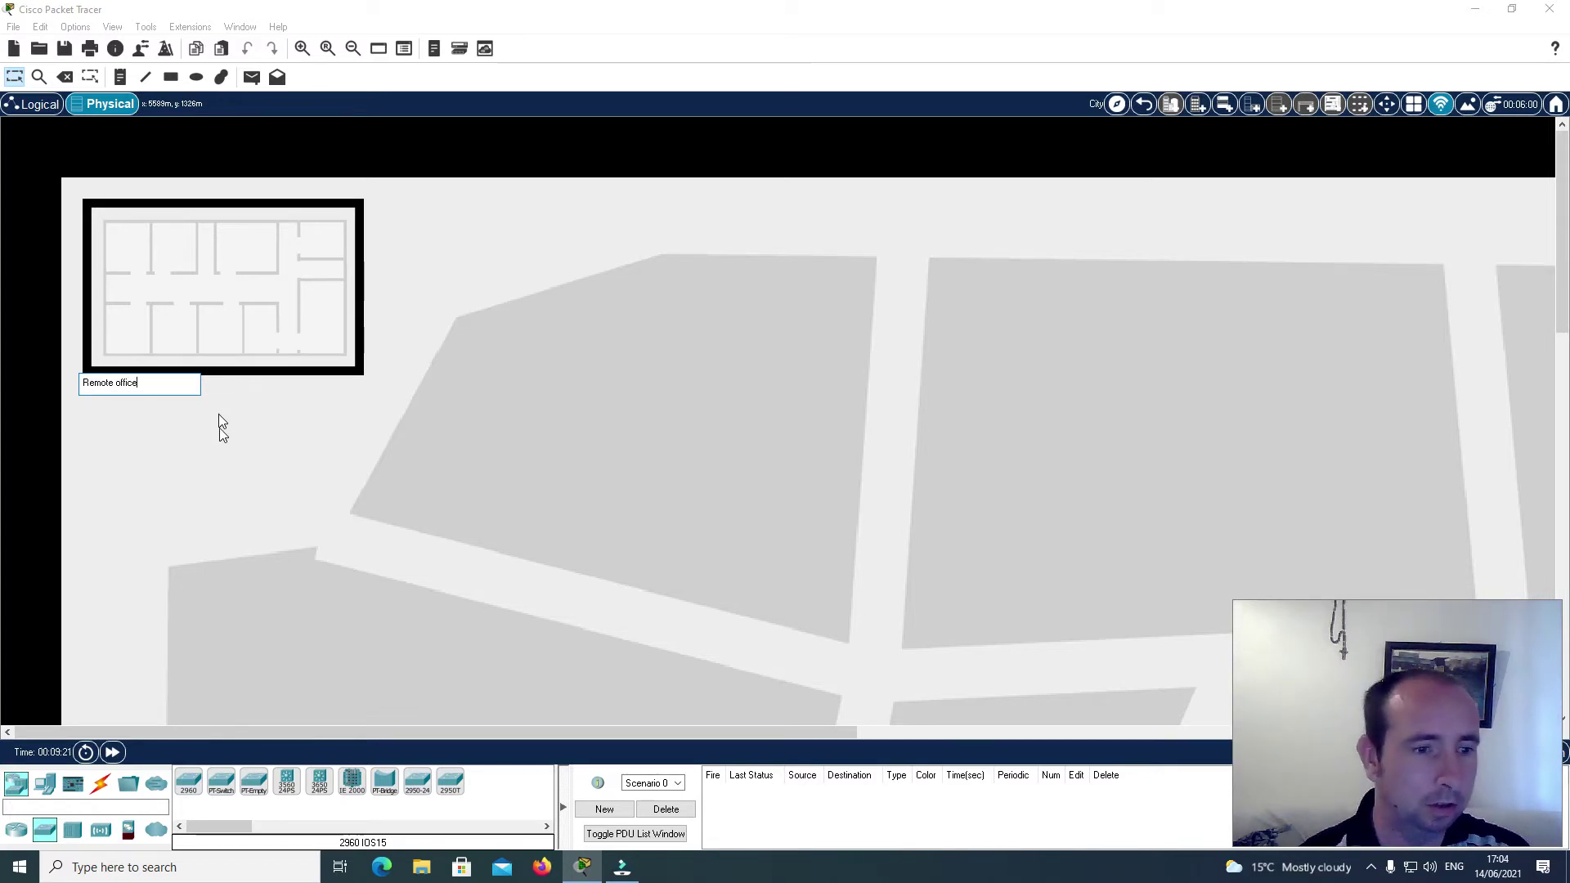
click(221, 445)
Step: Enter the Remote office building and add a wiring closet positioned inside its upper-left room
double_click(176, 289)
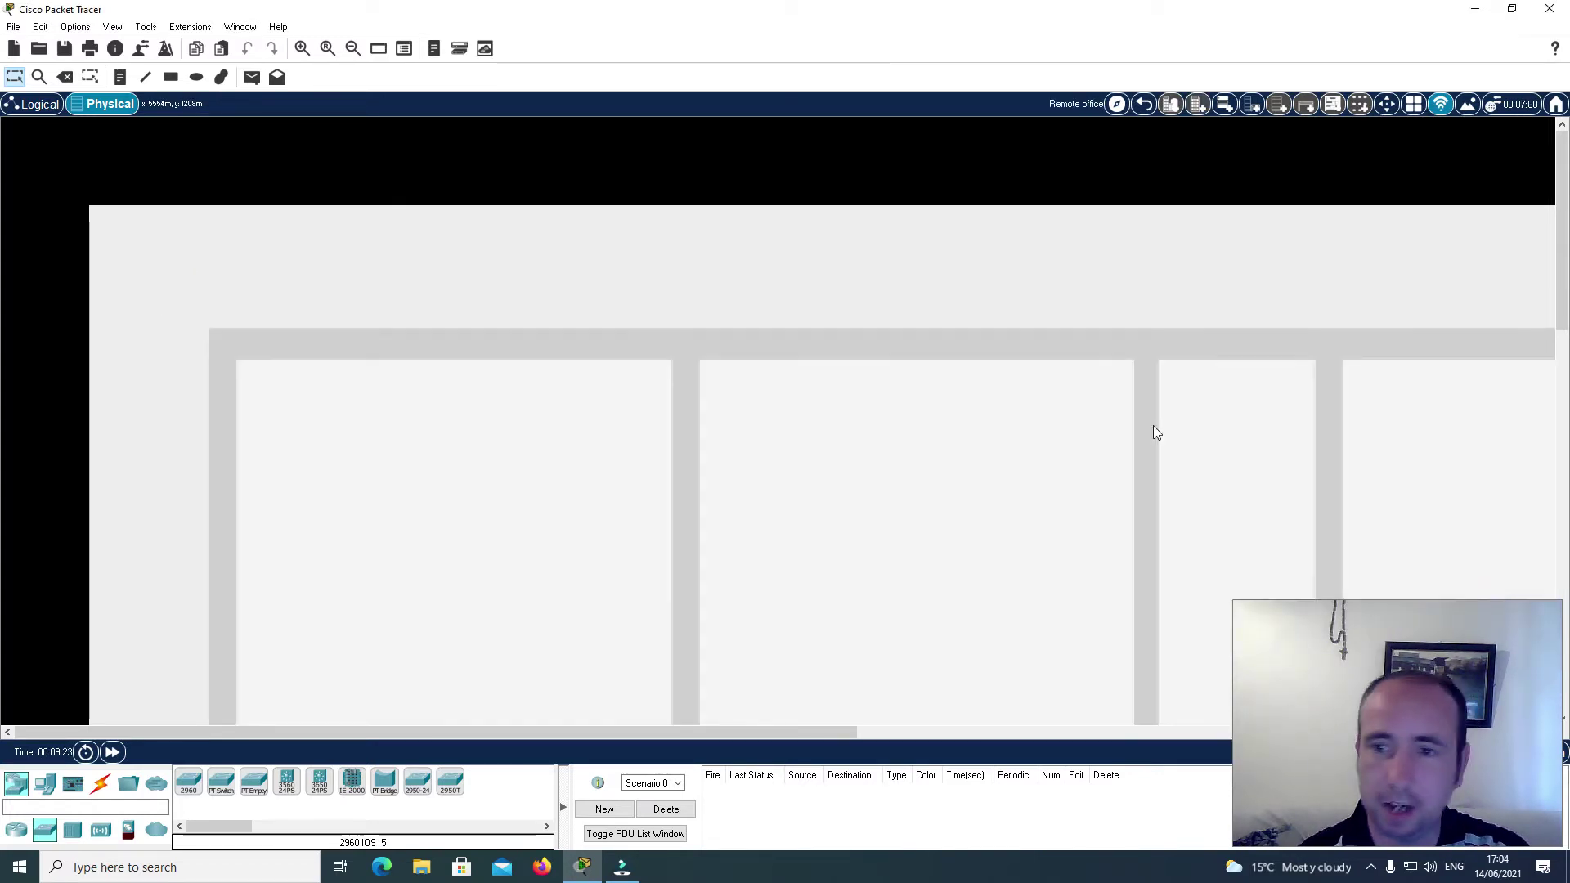
click(1251, 106)
click(190, 316)
drag(211, 363, 386, 525)
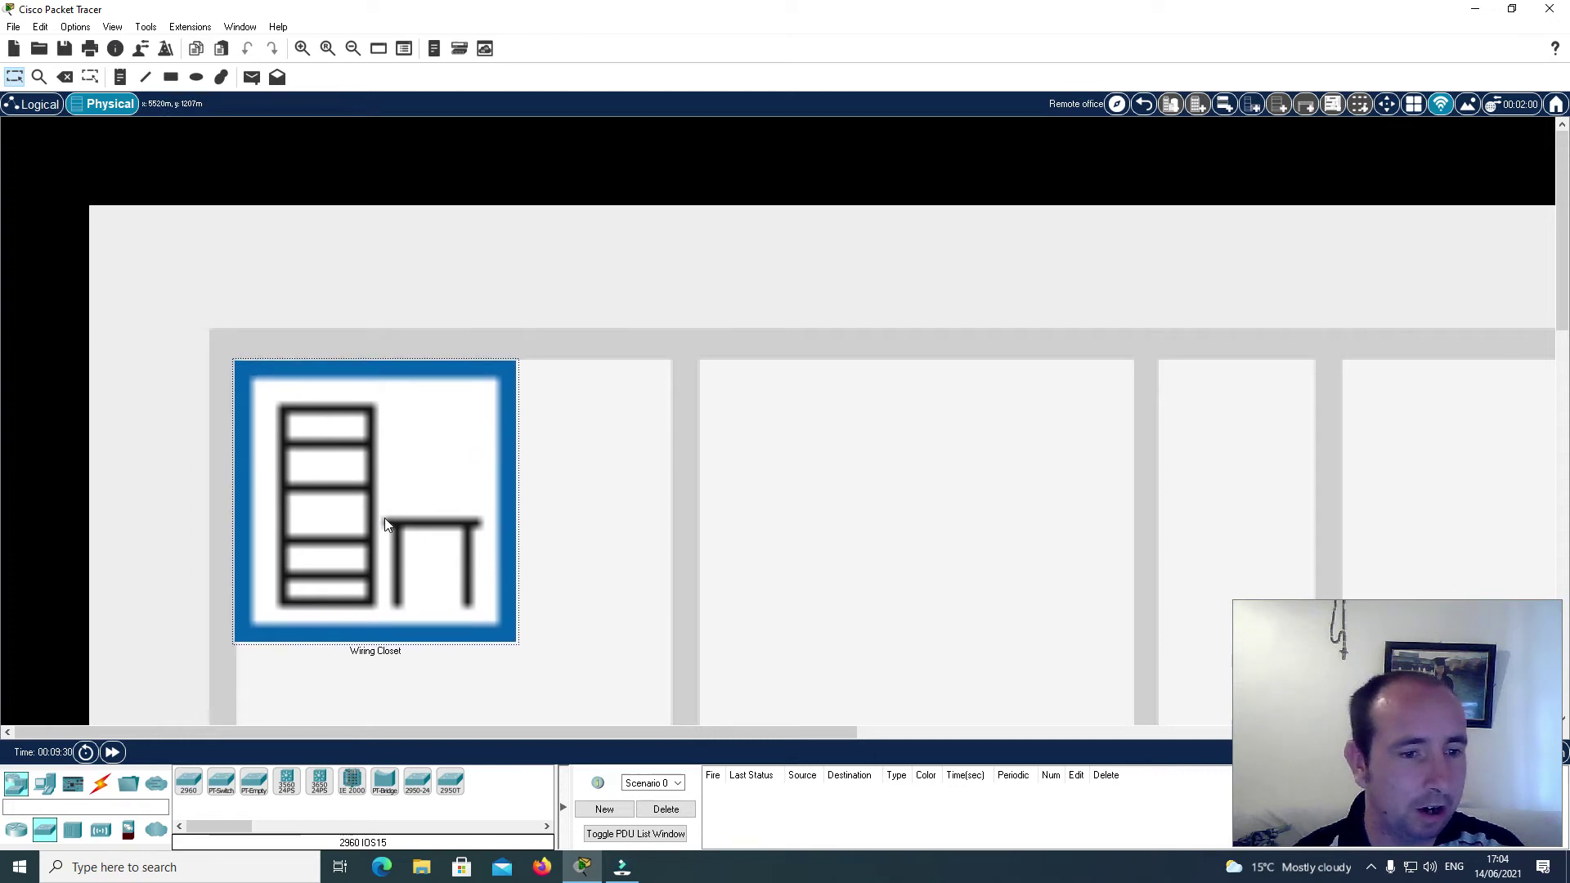
Step: Open the new wiring closet and install a 2960 switch in it
click(333, 489)
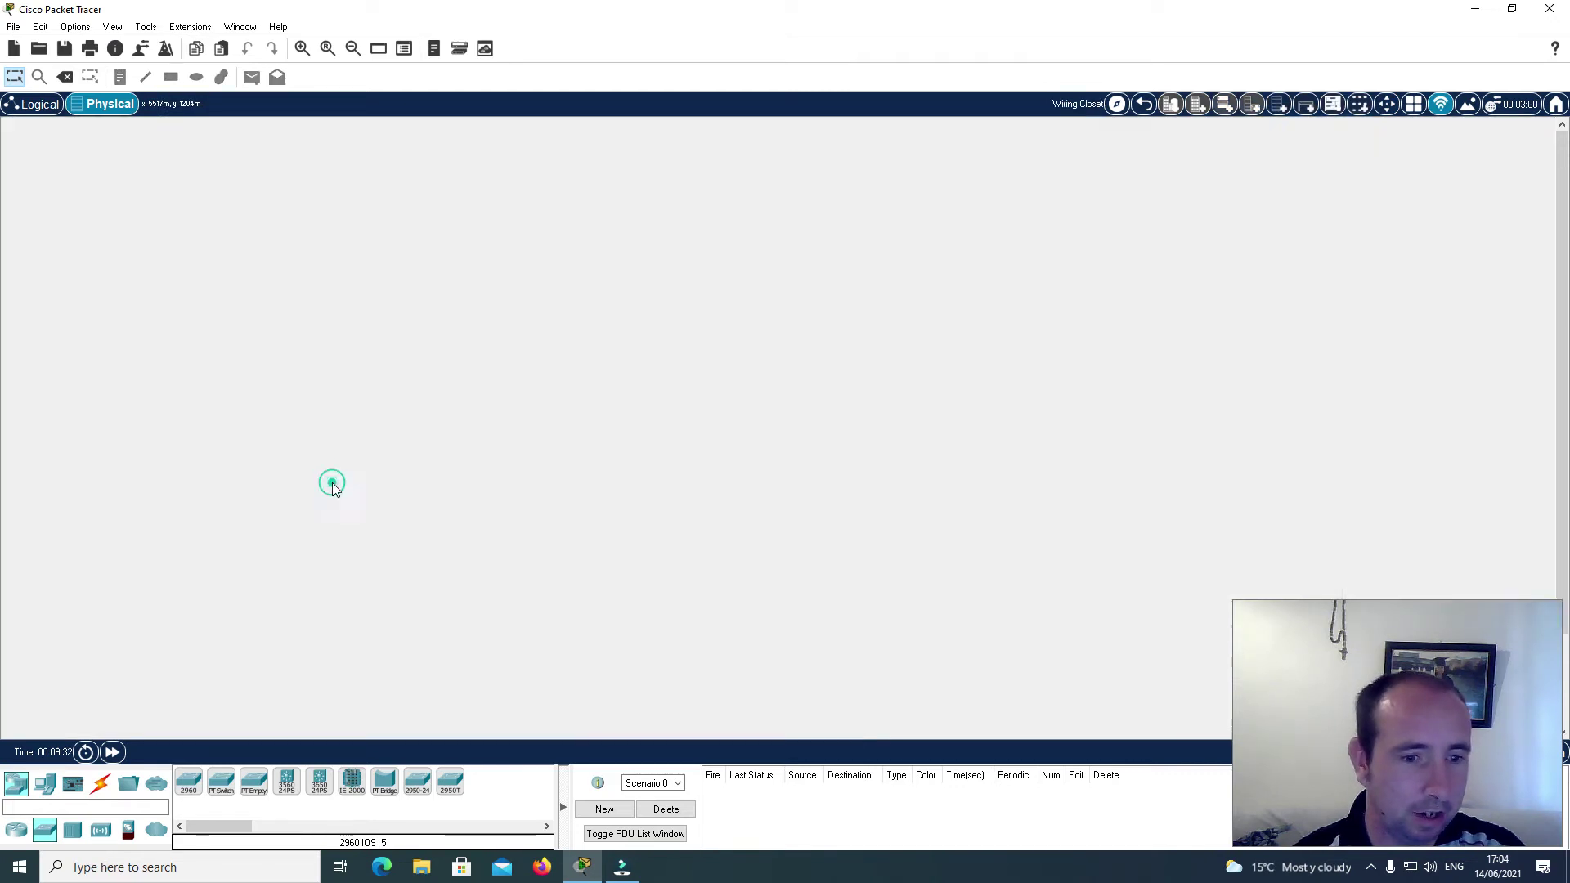
click(188, 787)
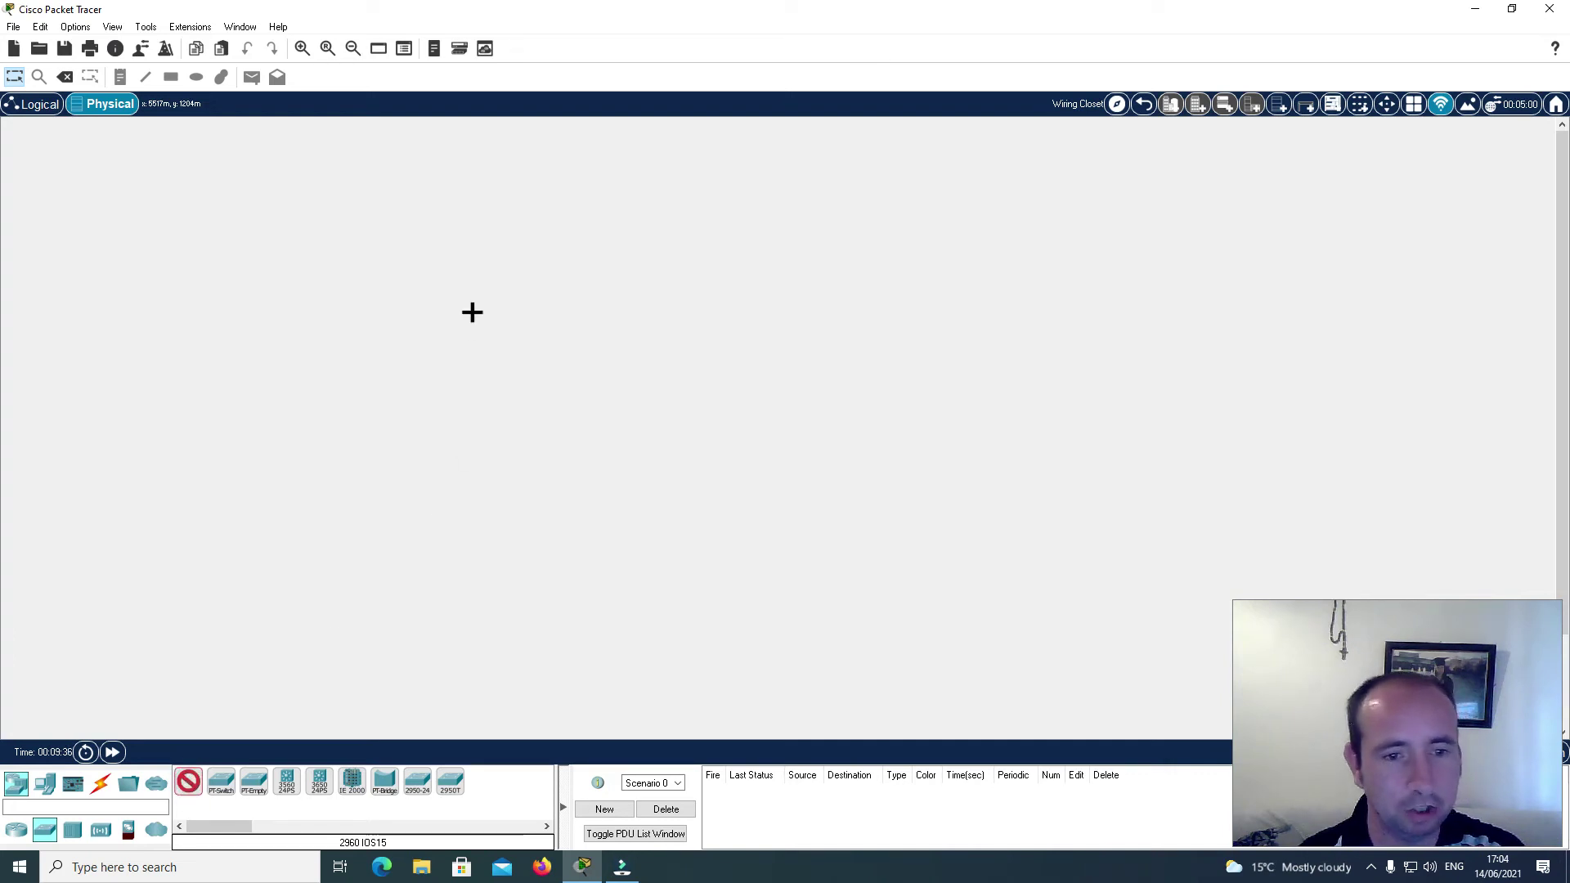
click(484, 288)
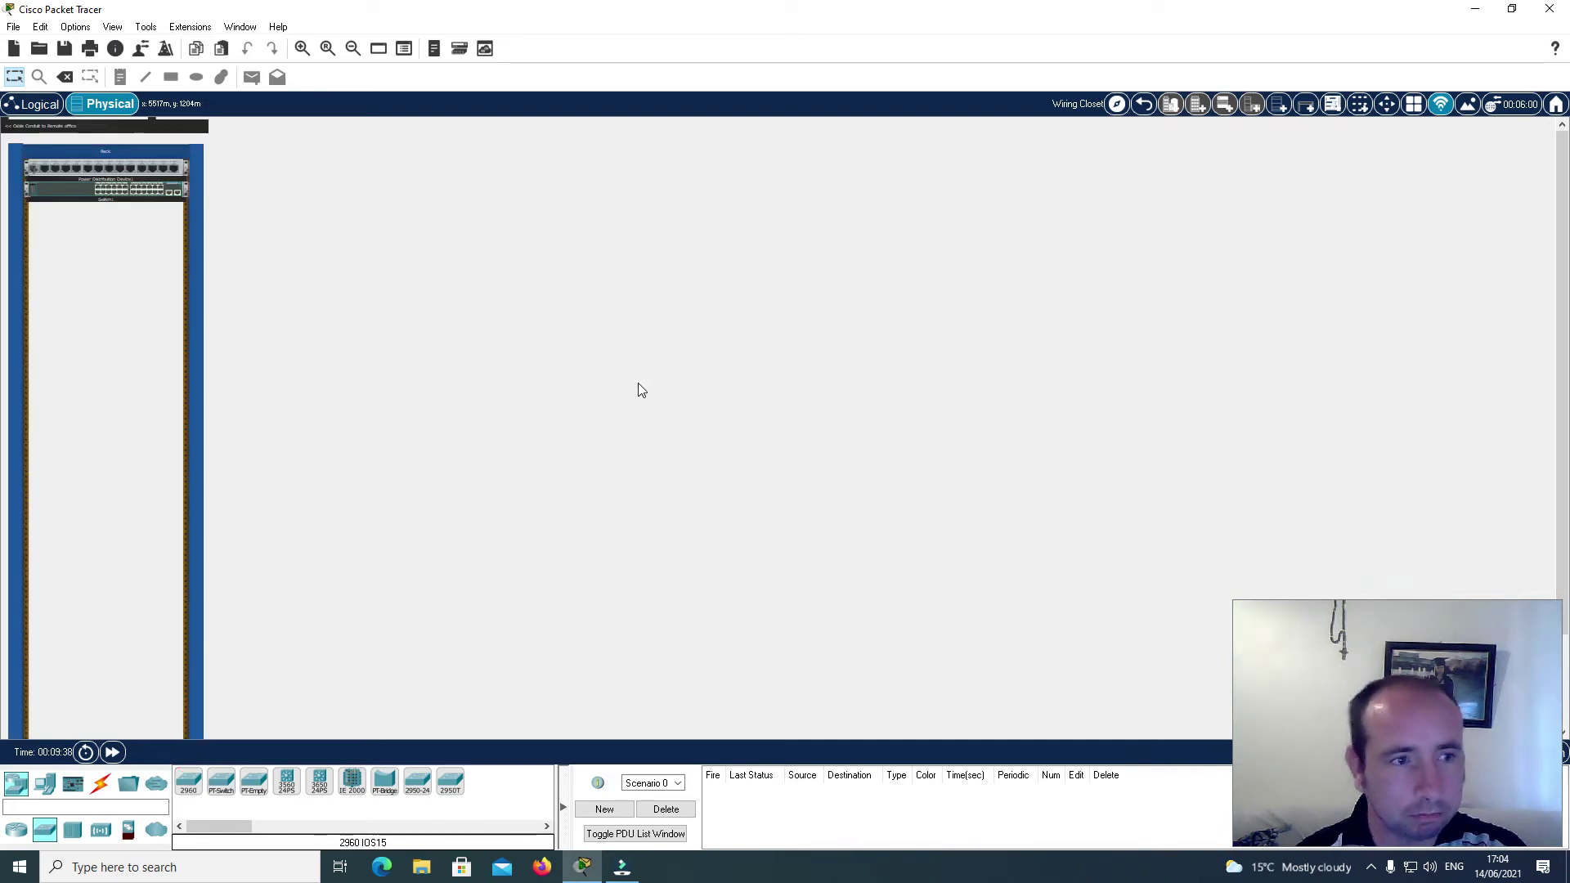
Step: In the logical workspace, place Switch1 level with Switch0 on its right and link their GigabitEthernet0/1 ports with a copper cross-over cable
click(29, 109)
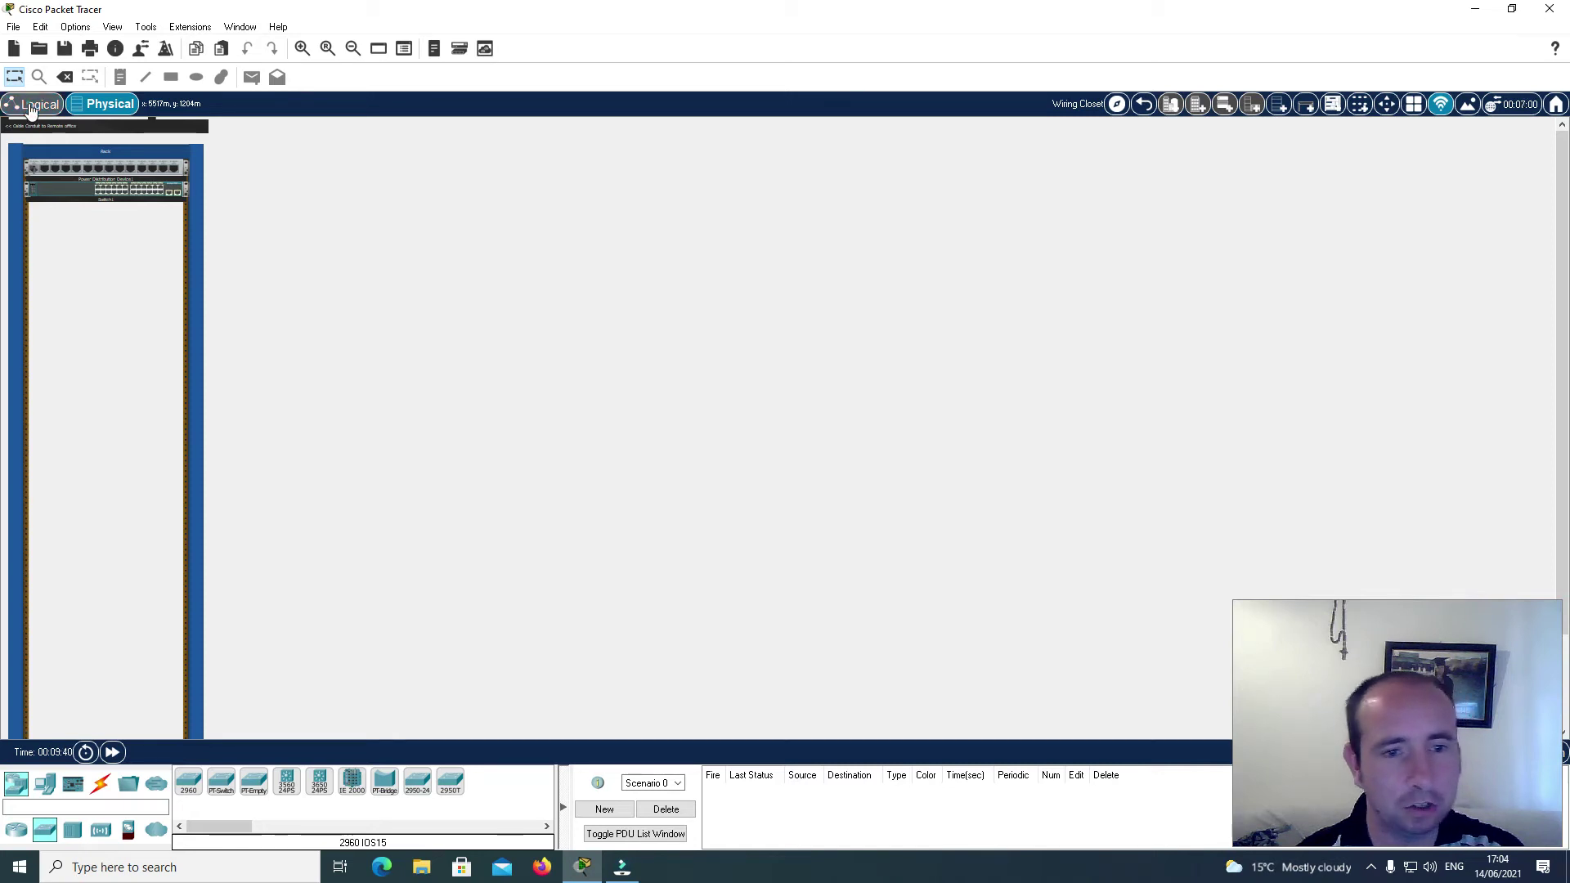
drag(487, 299, 850, 318)
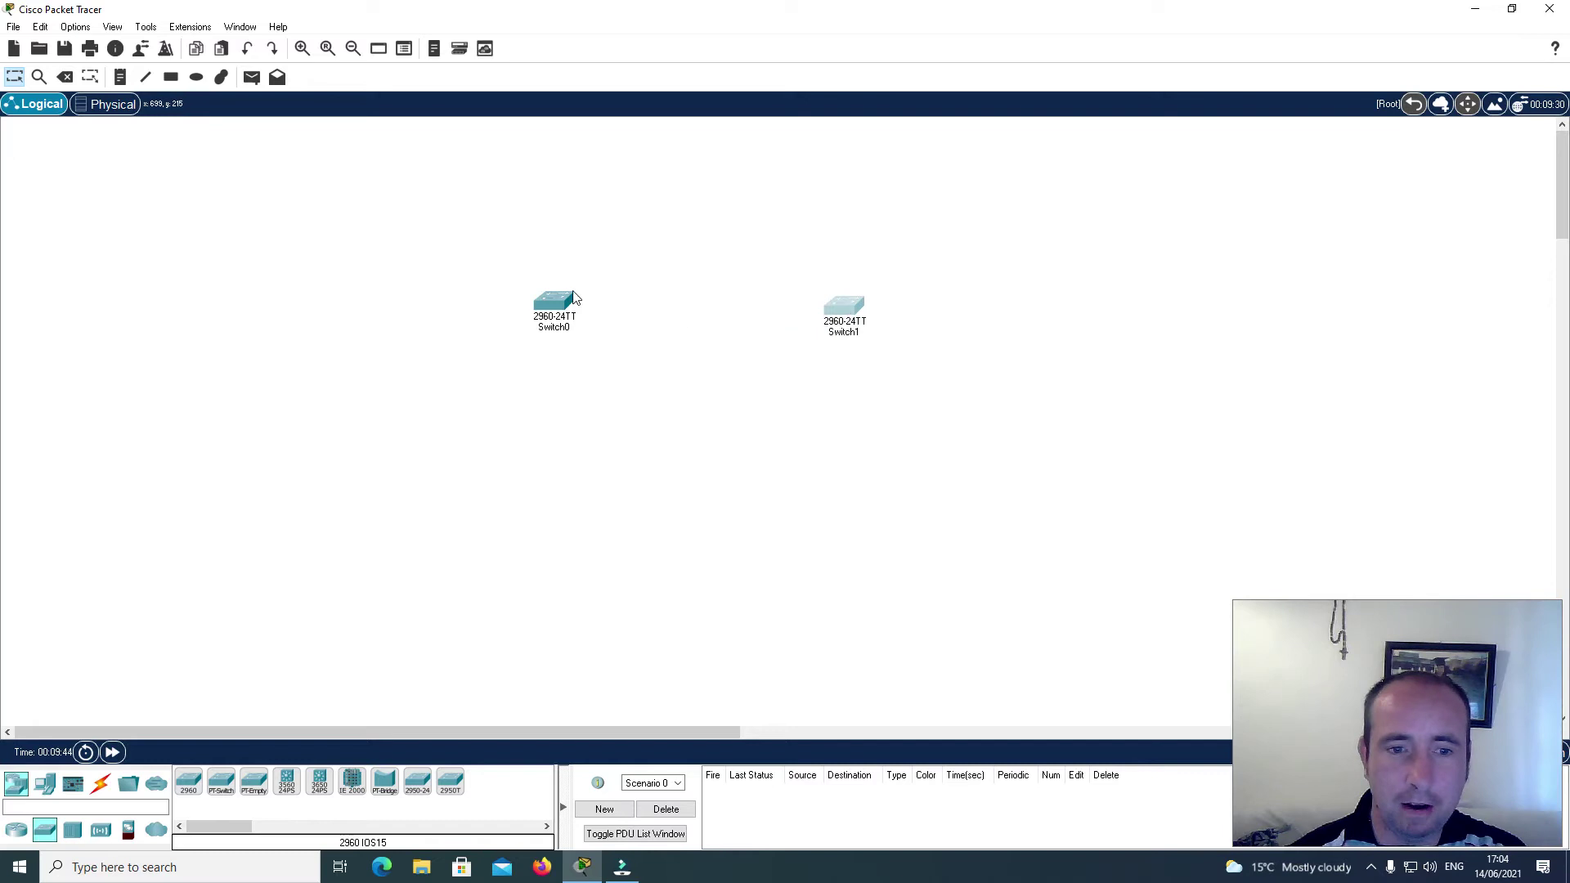
click(99, 786)
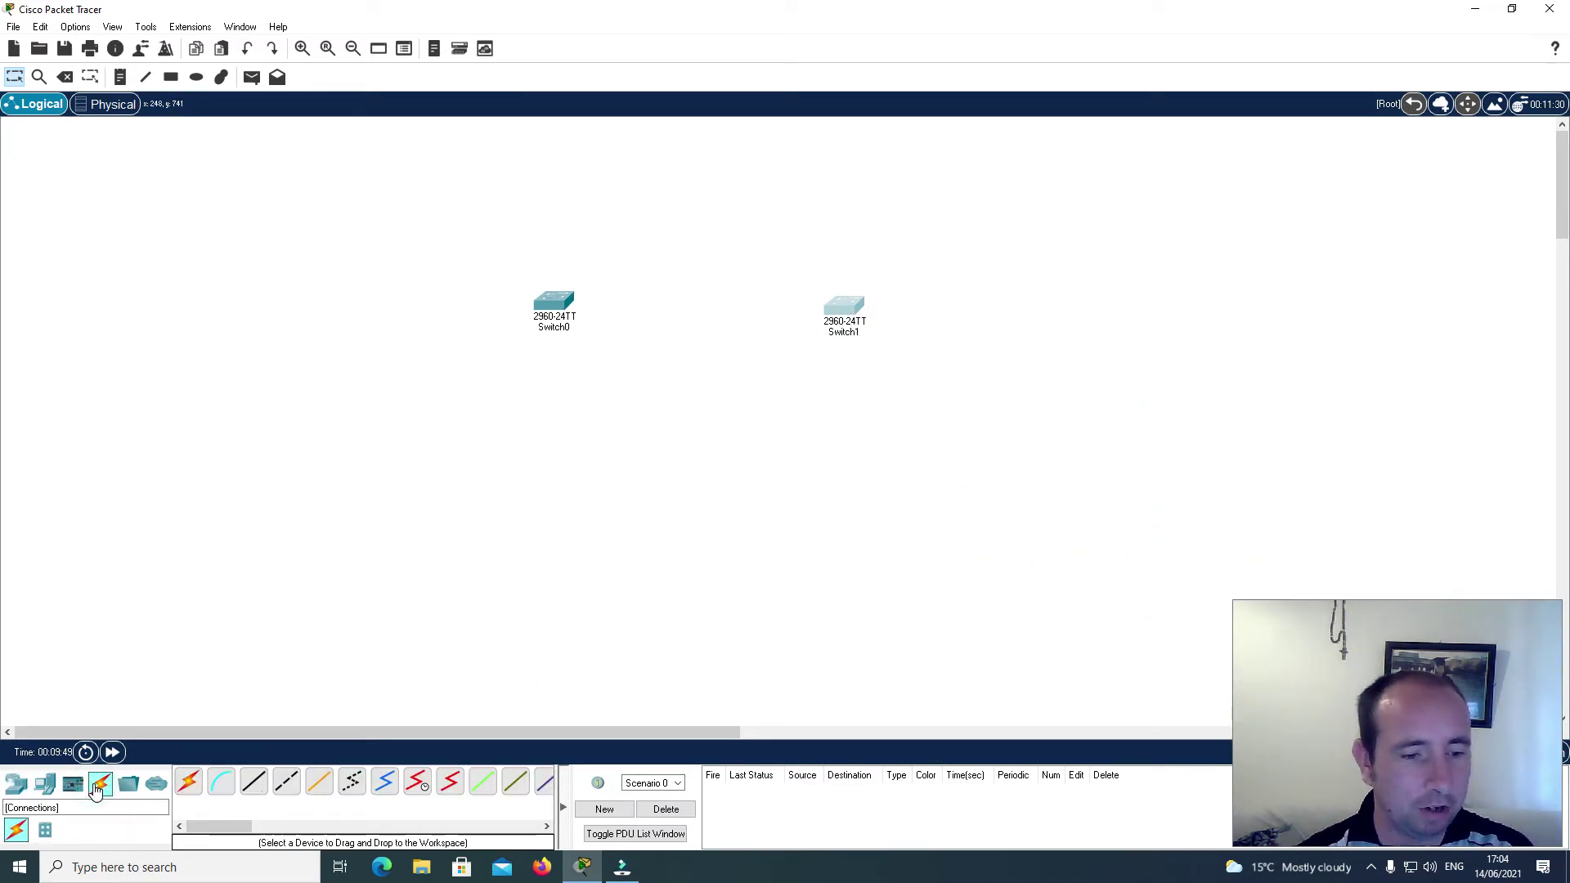
click(286, 783)
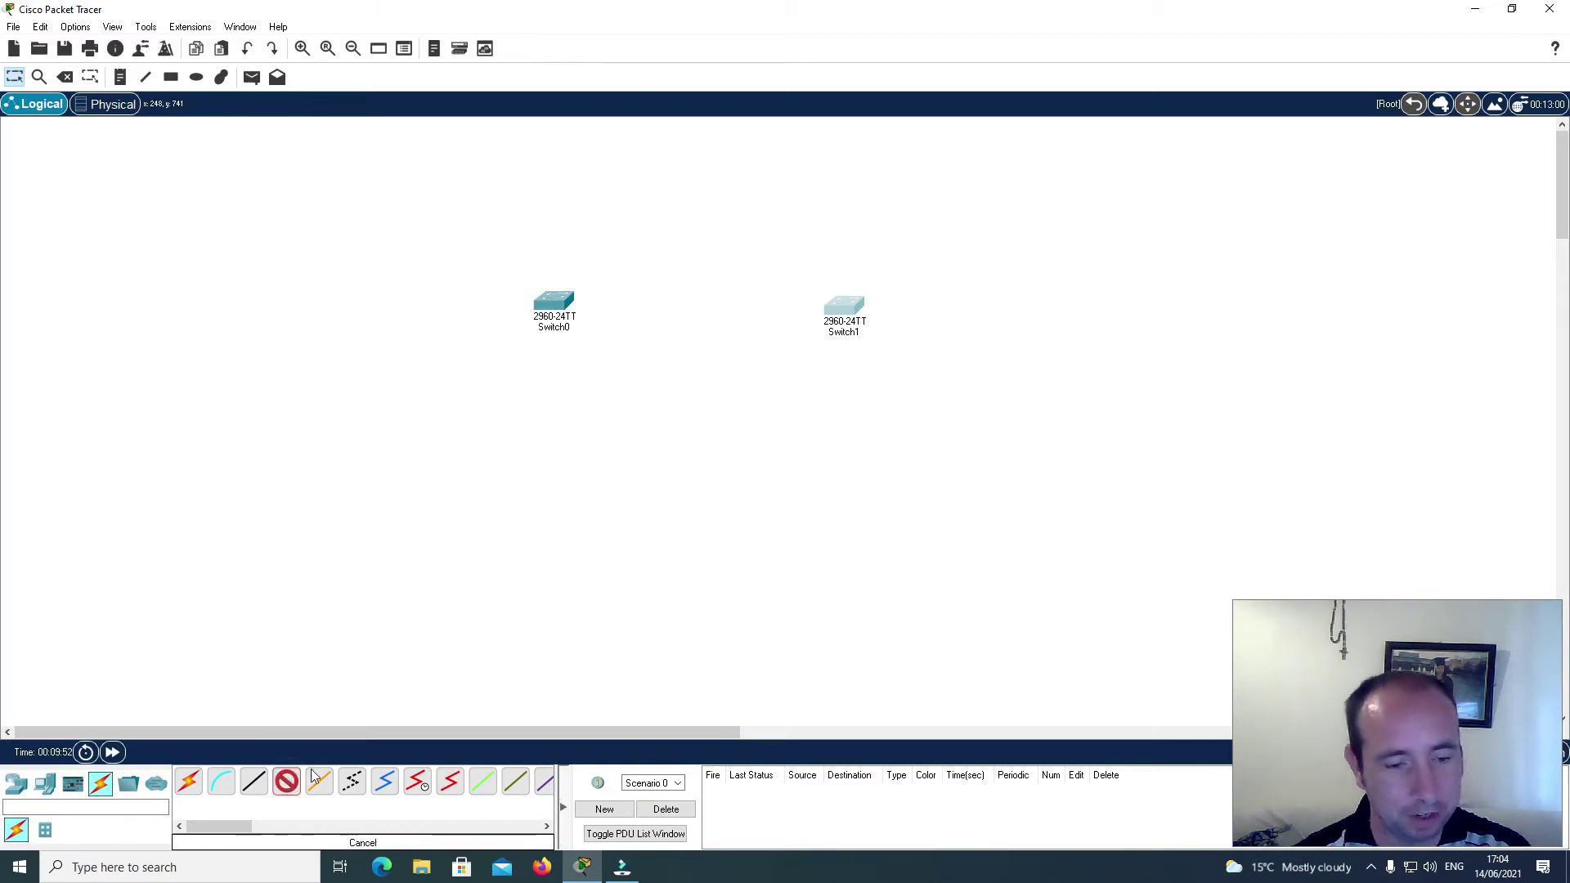
click(564, 305)
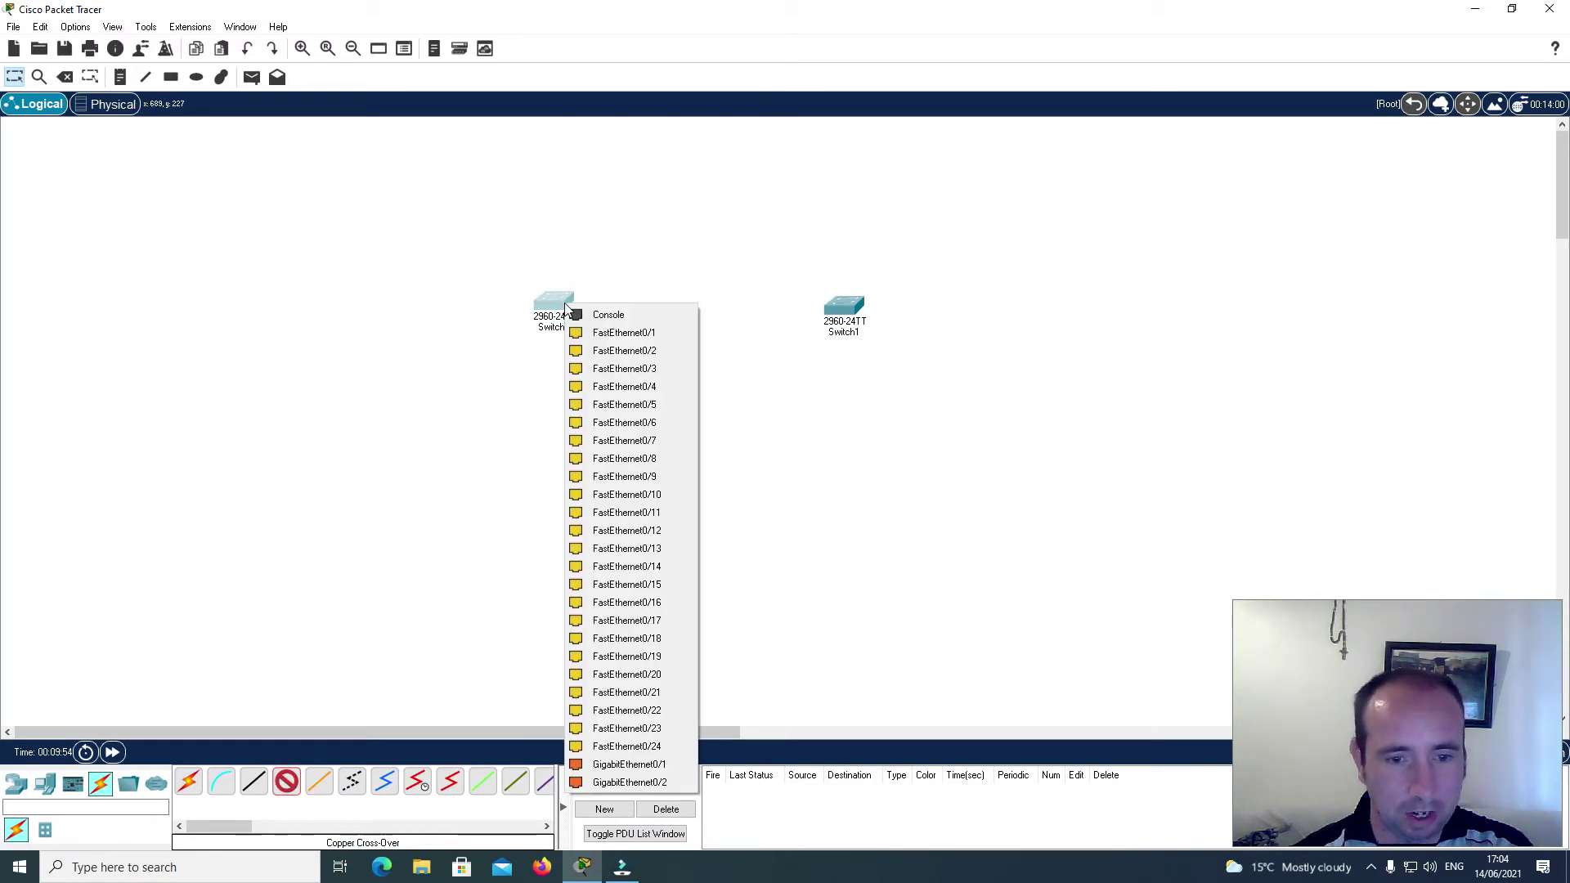
click(621, 765)
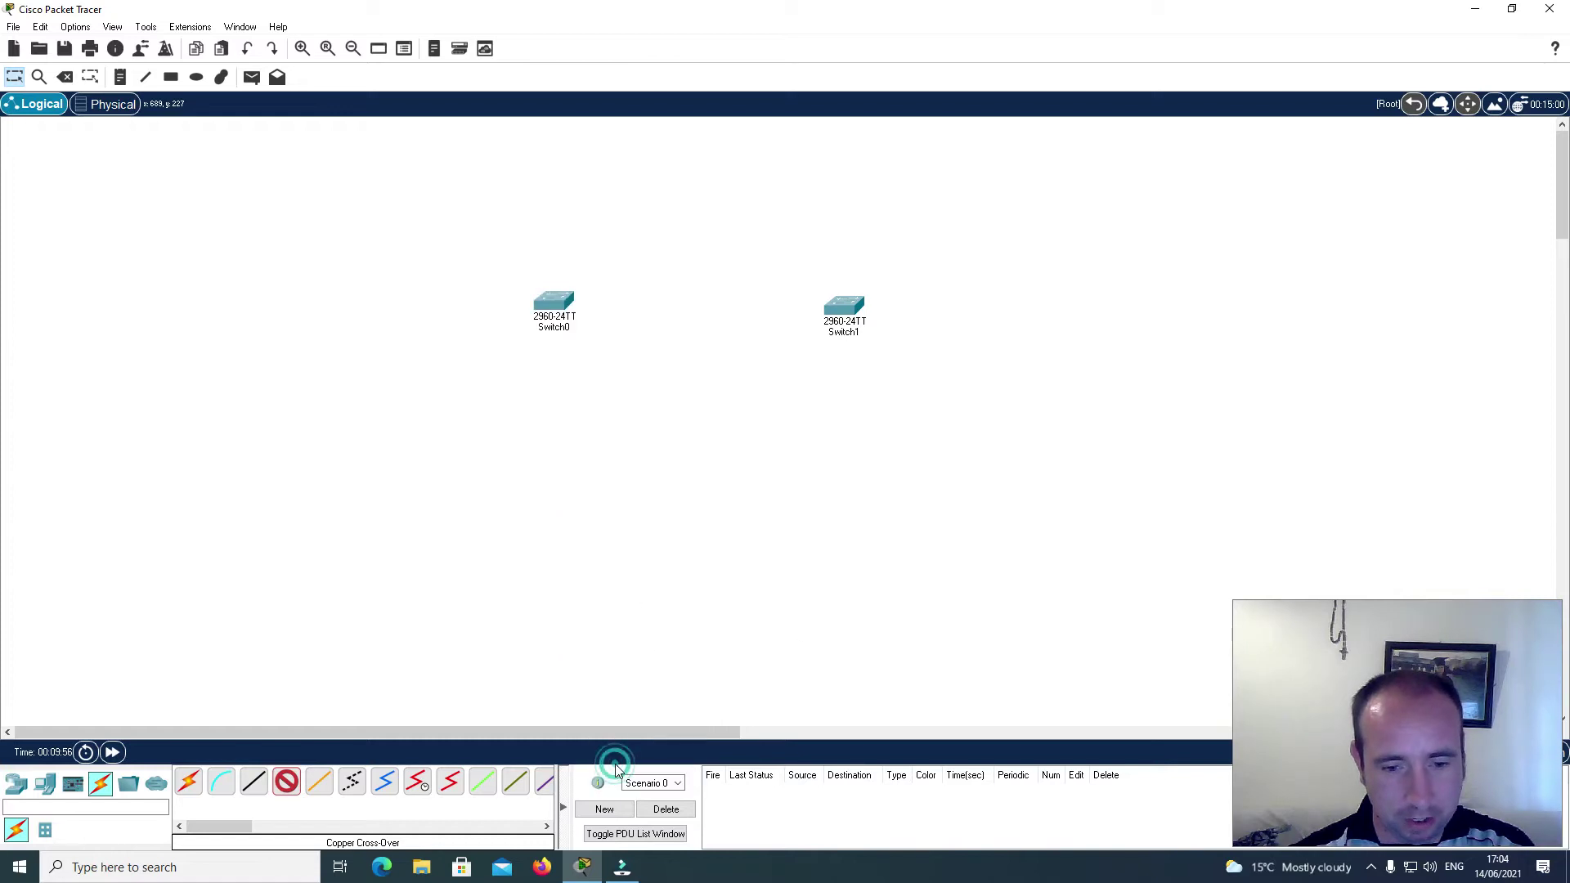
click(842, 310)
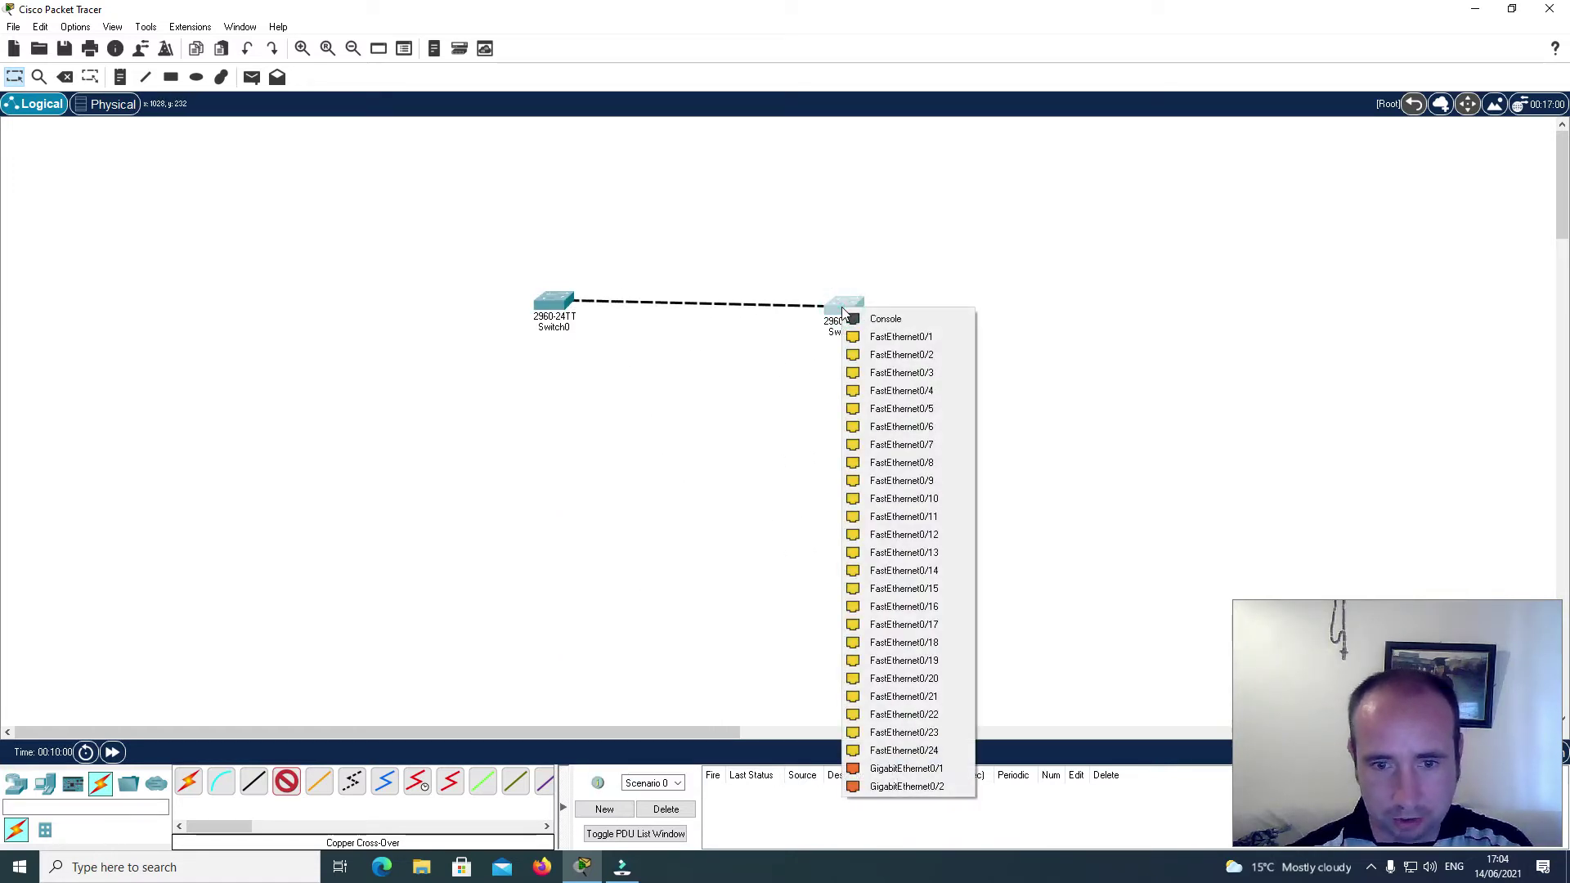
click(917, 773)
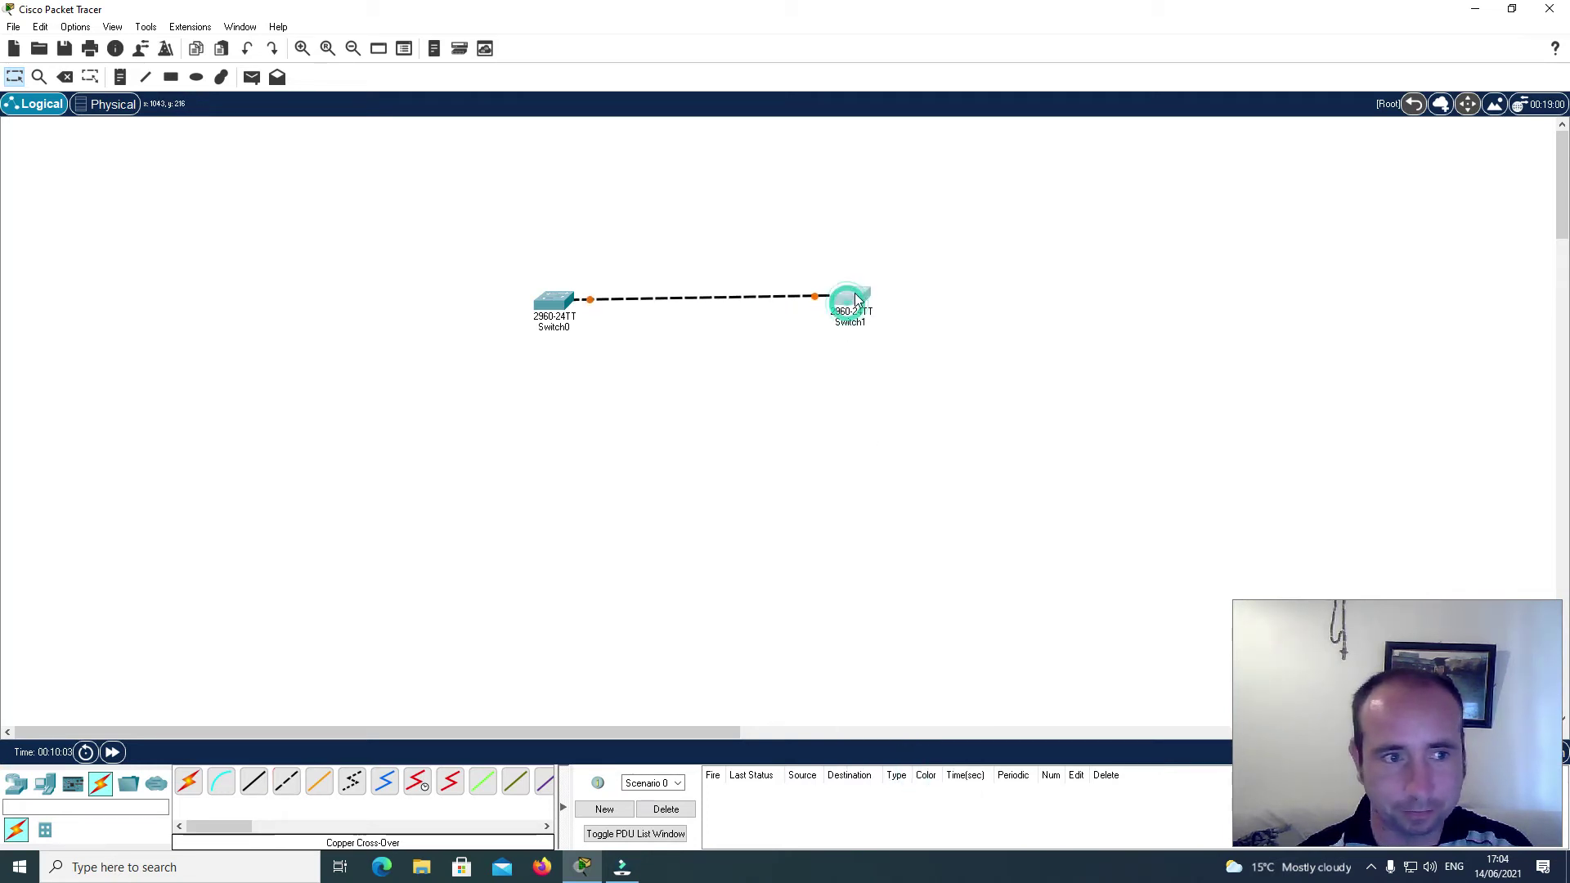
drag(865, 309, 922, 306)
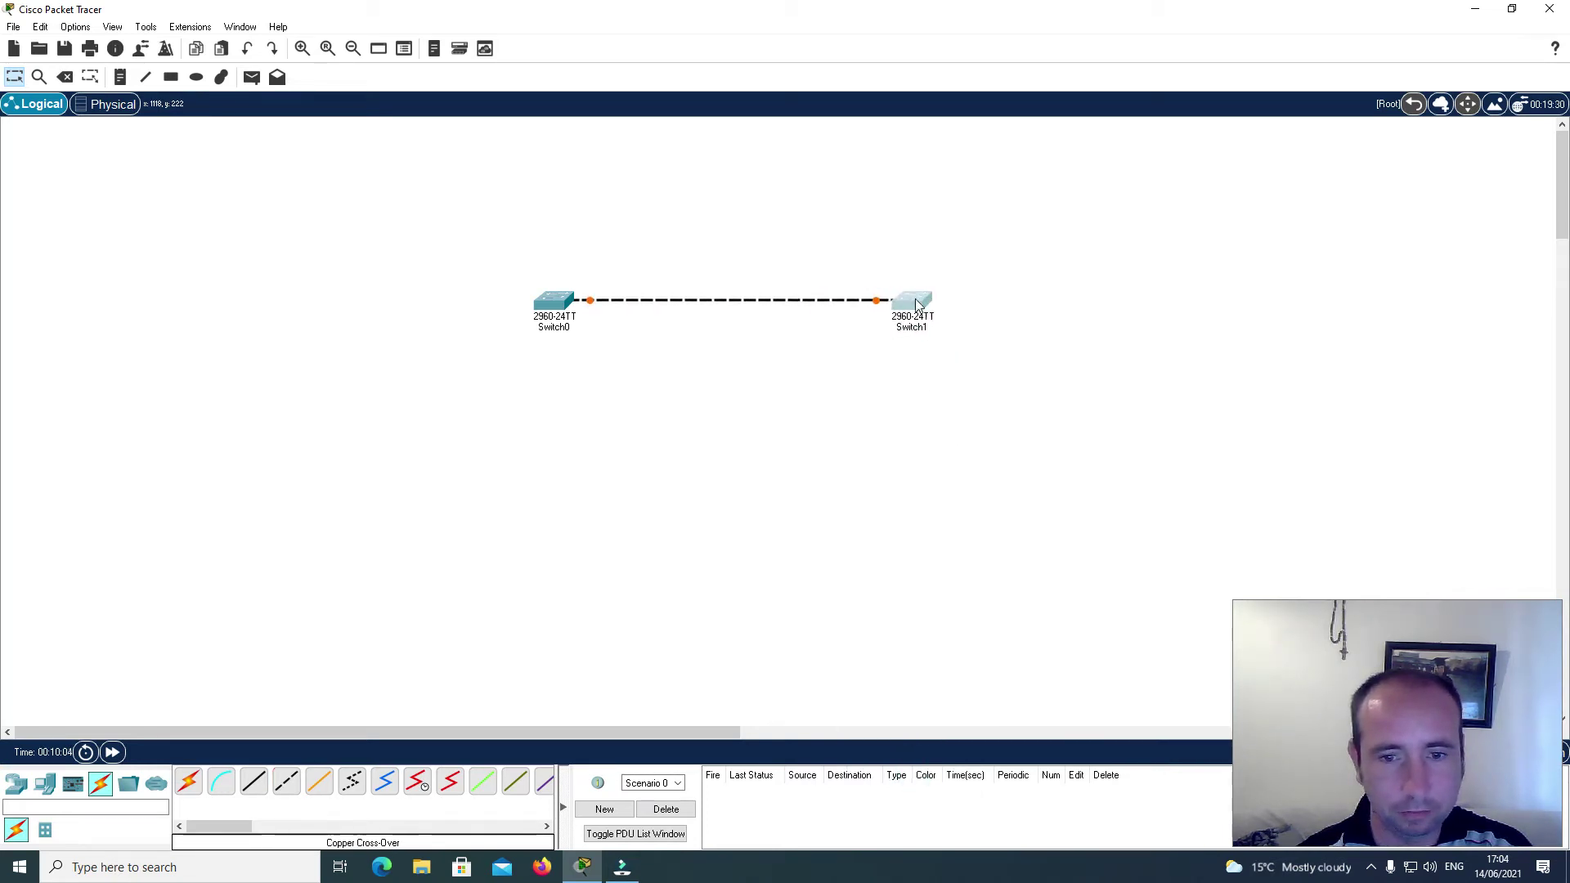
Step: Return to the physical workspace and go to the Remote office's wiring closet through the physical locations tree
click(98, 109)
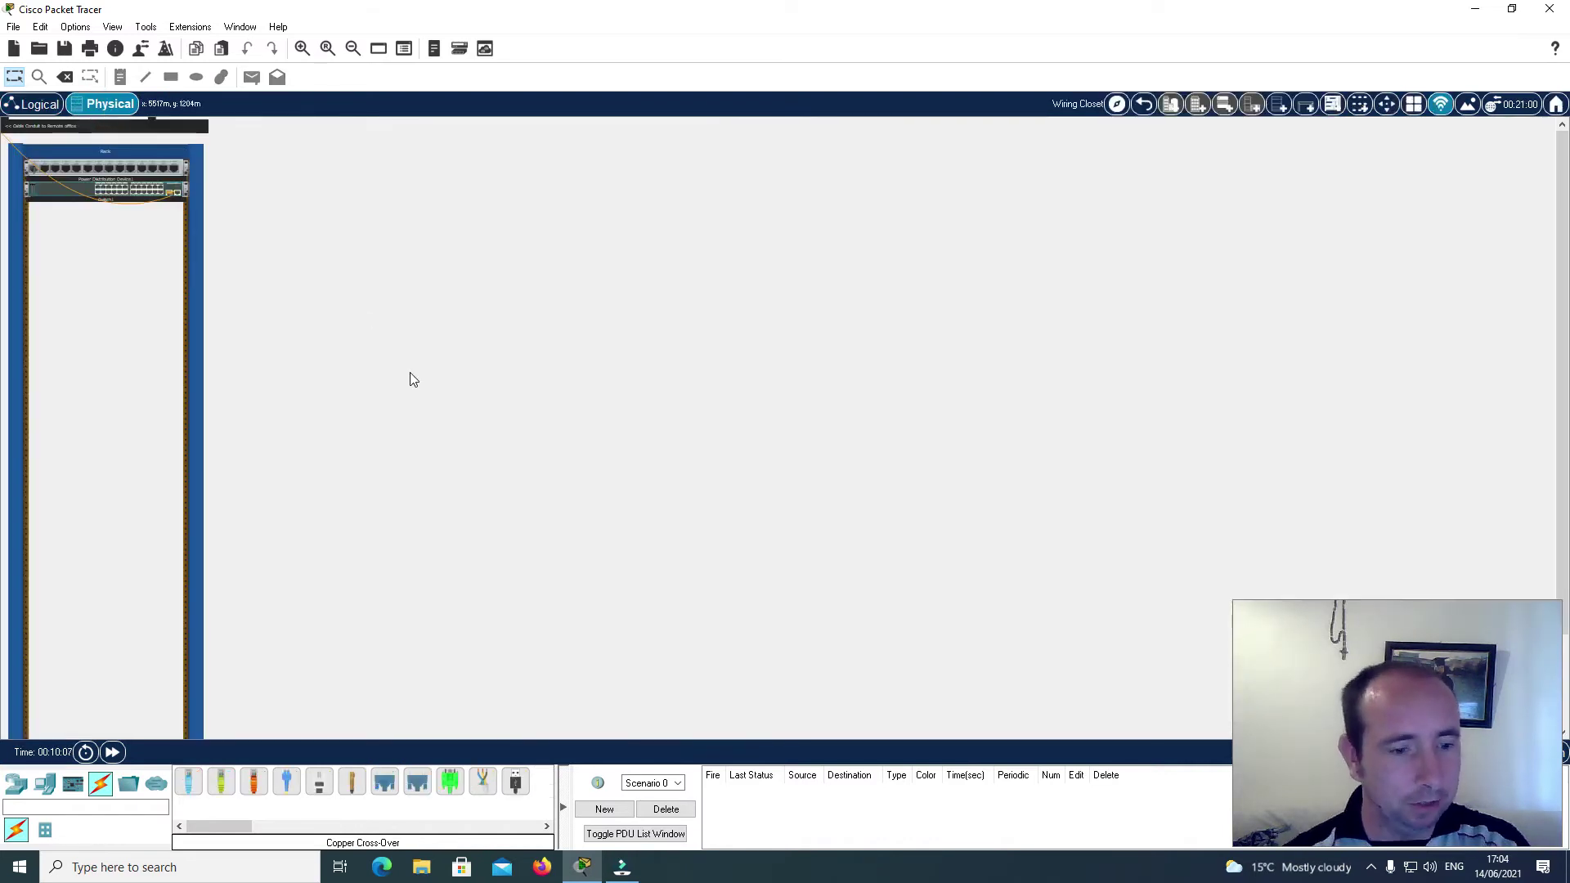
click(1117, 105)
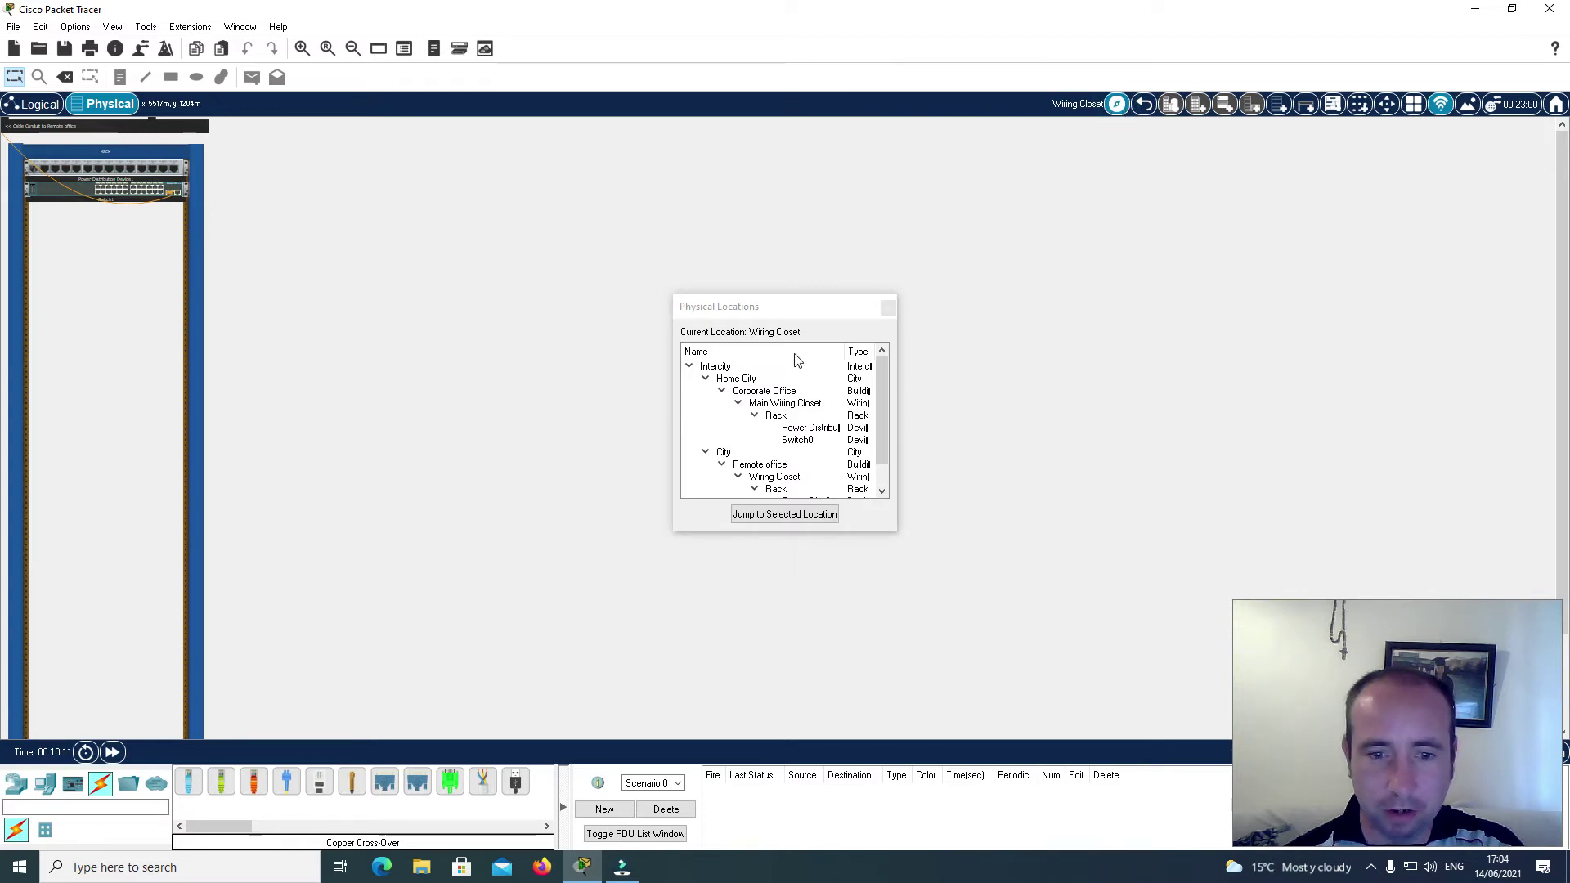
click(723, 454)
click(740, 463)
click(754, 477)
click(762, 515)
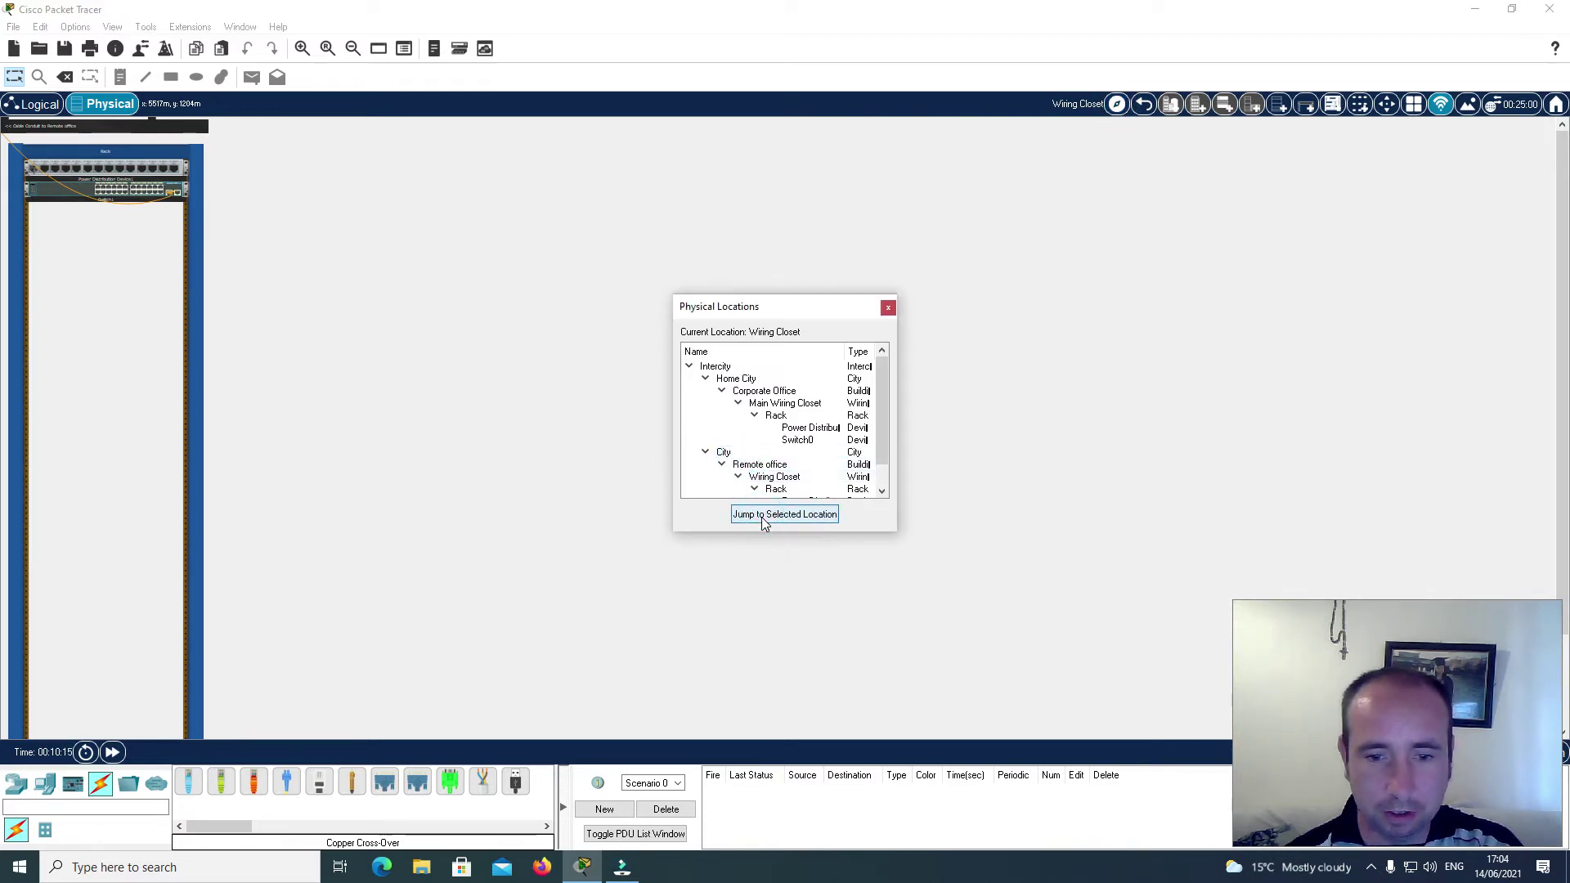
click(887, 309)
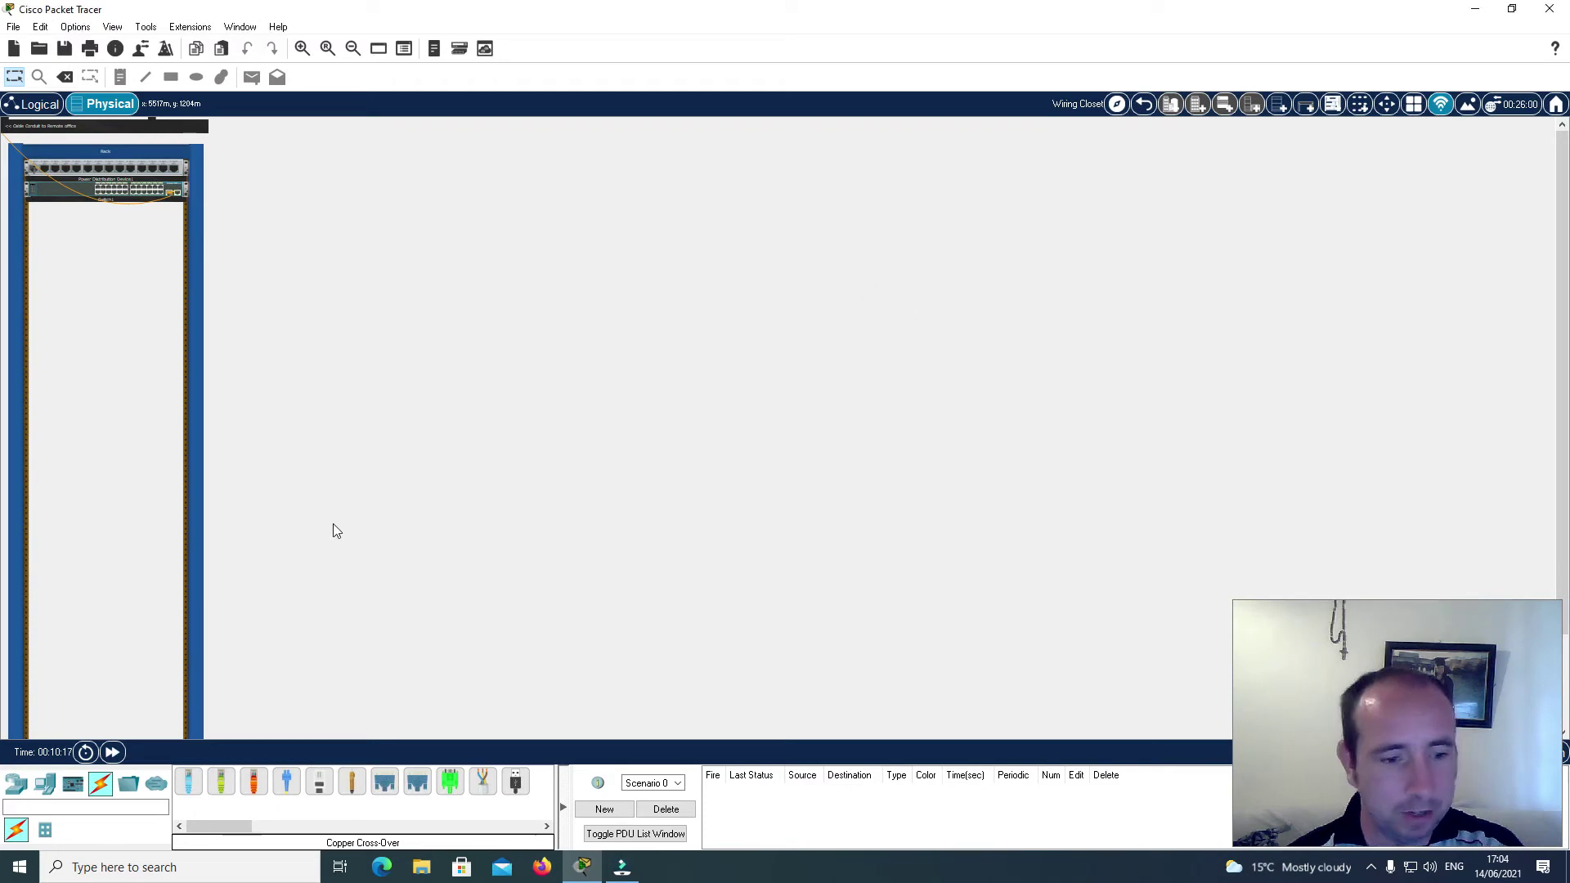
Step: Add four PCs to the wiring closet, arranged as two stacks of two on the table
click(44, 785)
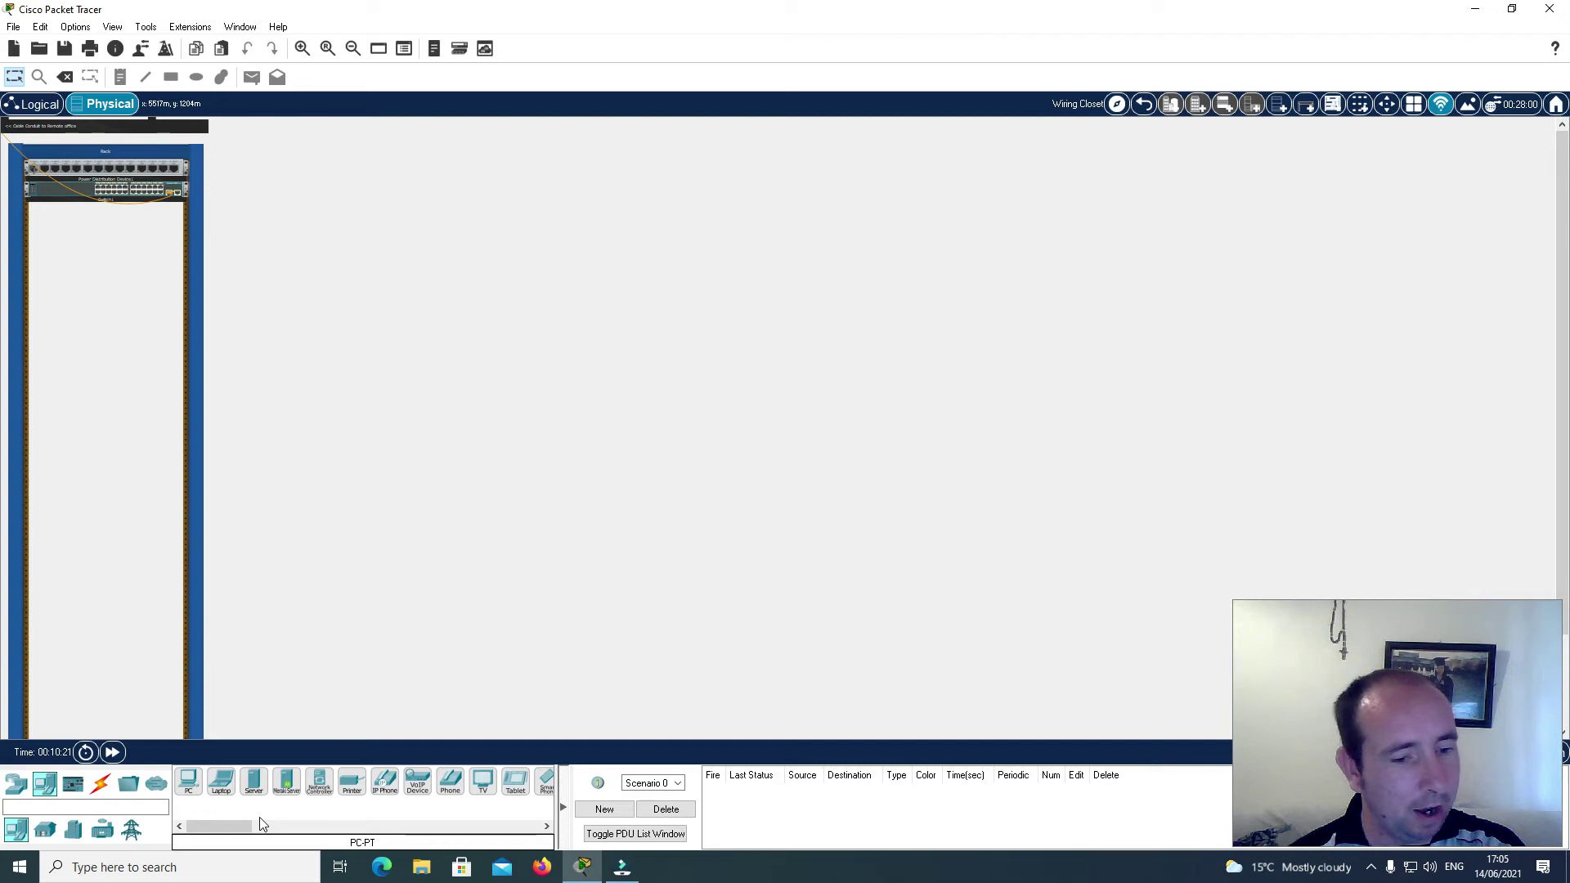
click(185, 791)
click(305, 572)
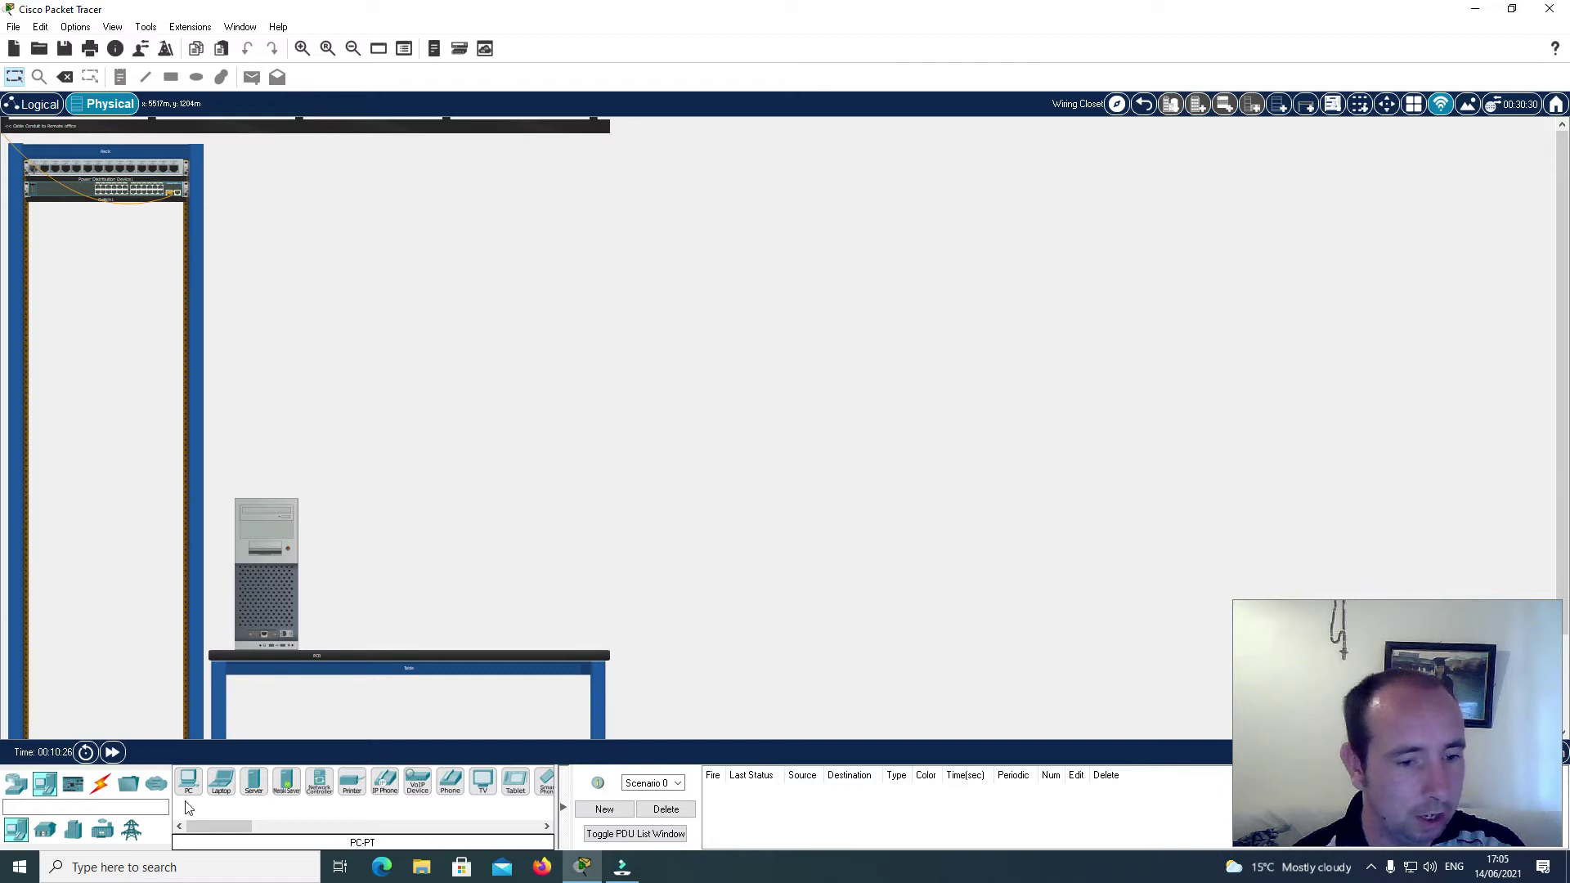
click(188, 783)
click(424, 532)
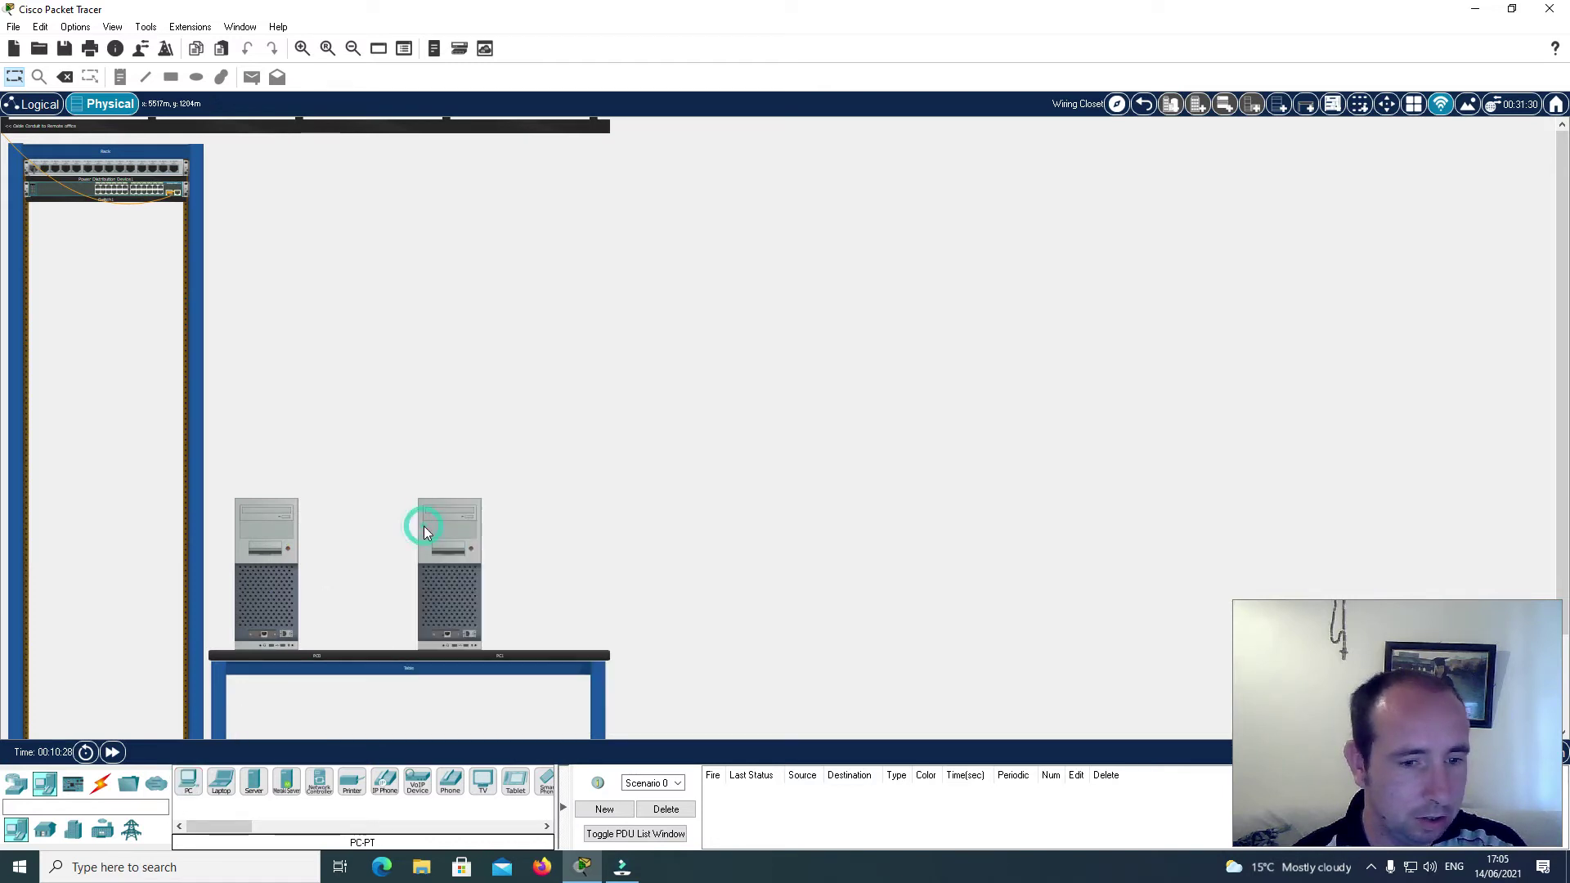
click(190, 783)
click(309, 433)
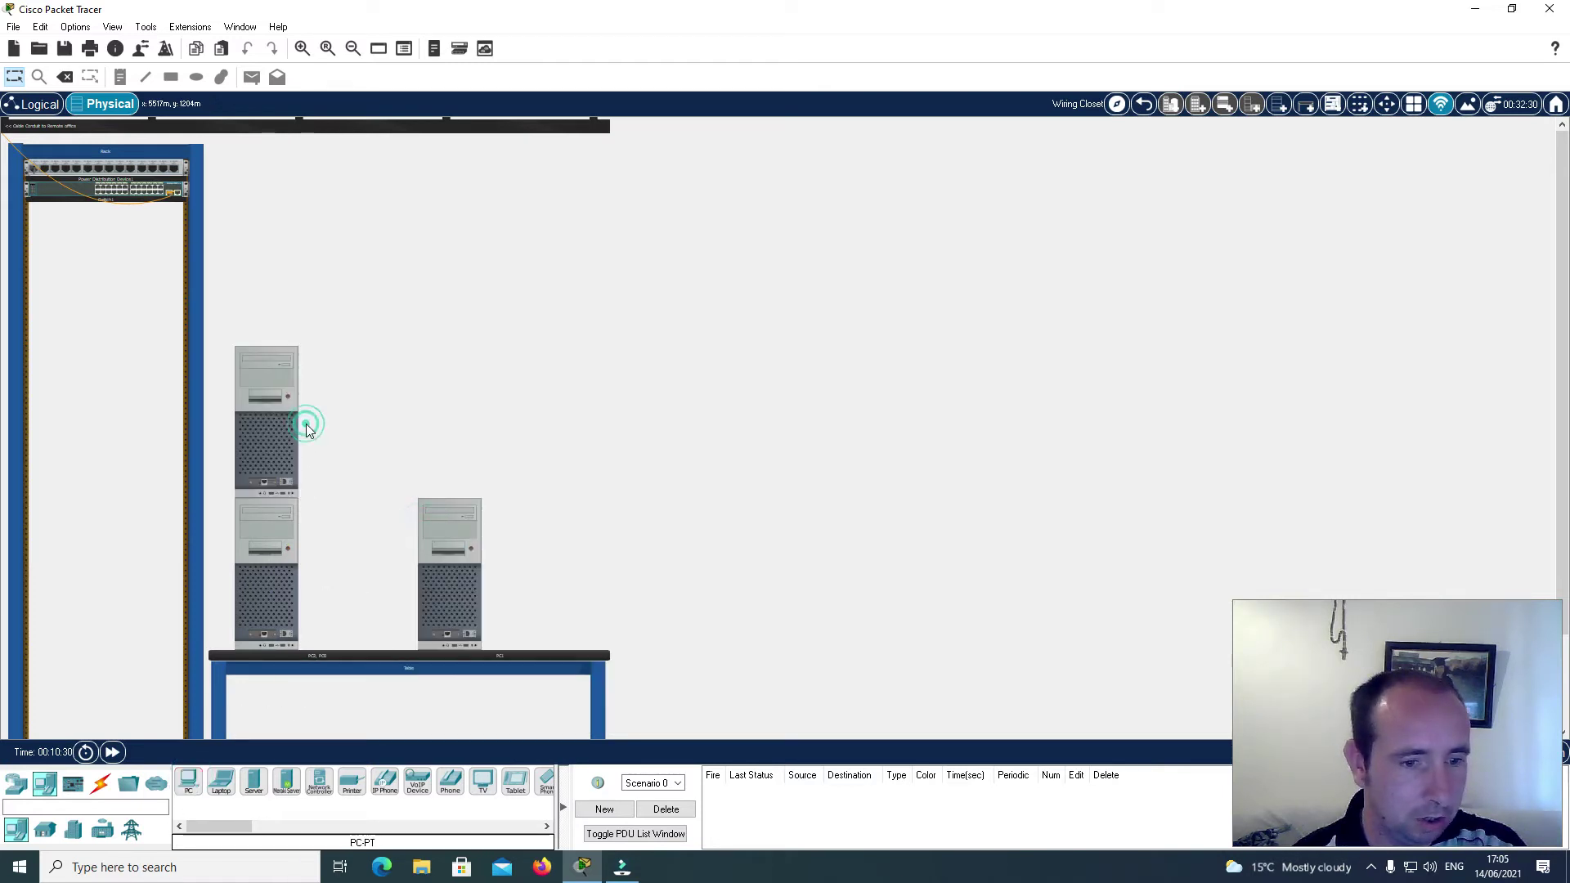
click(189, 783)
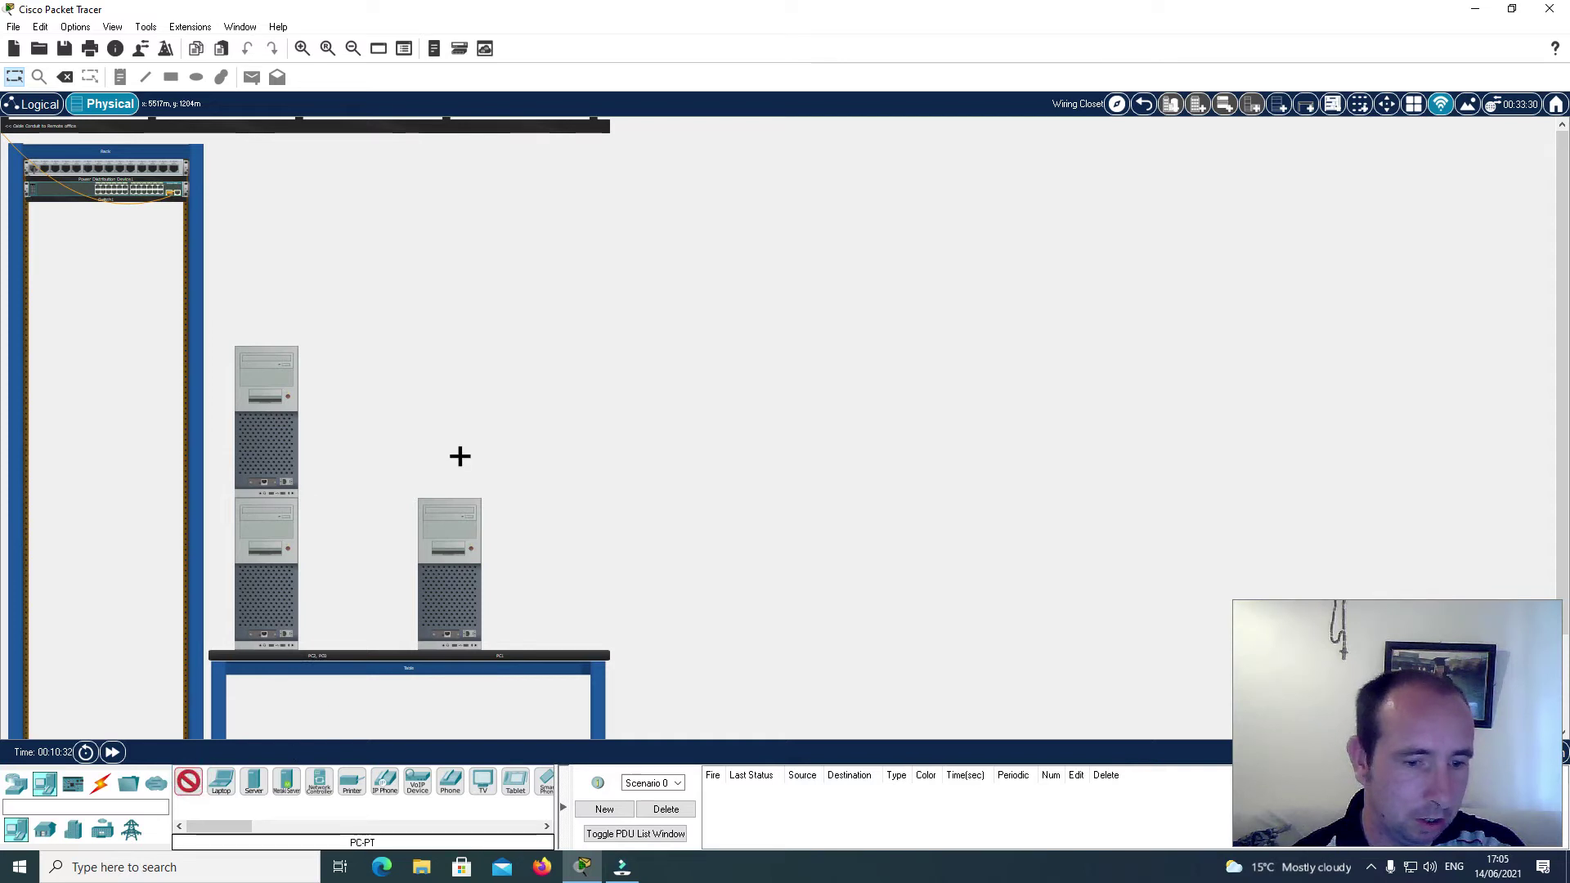
click(471, 377)
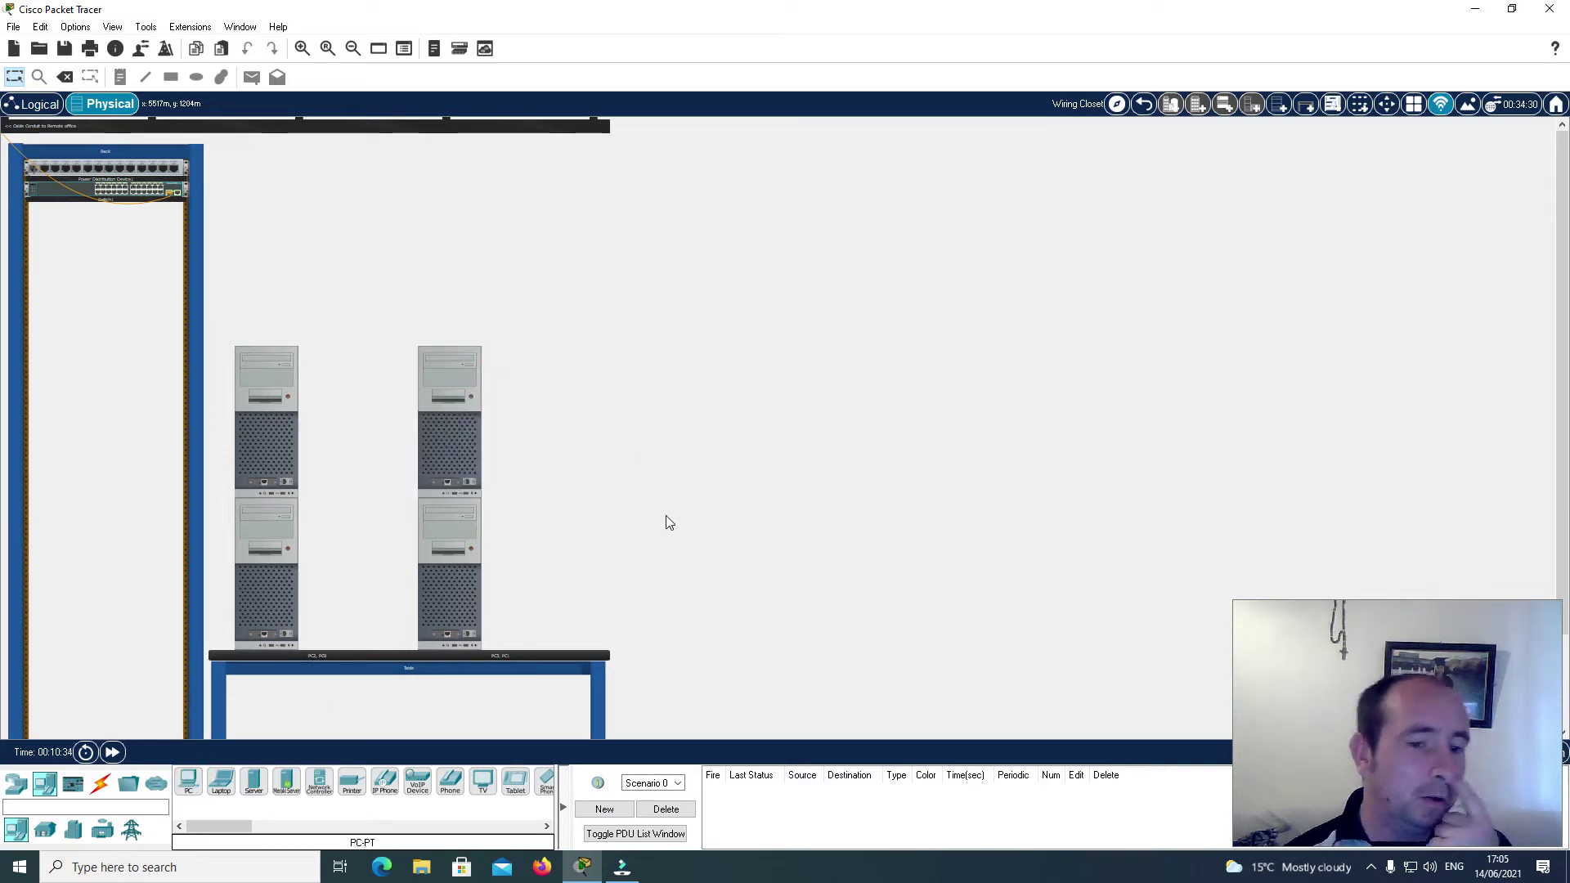
Step: Cable the lower PC of the stack nearest the rack to Switch1 with a copper straight-through cable
click(103, 786)
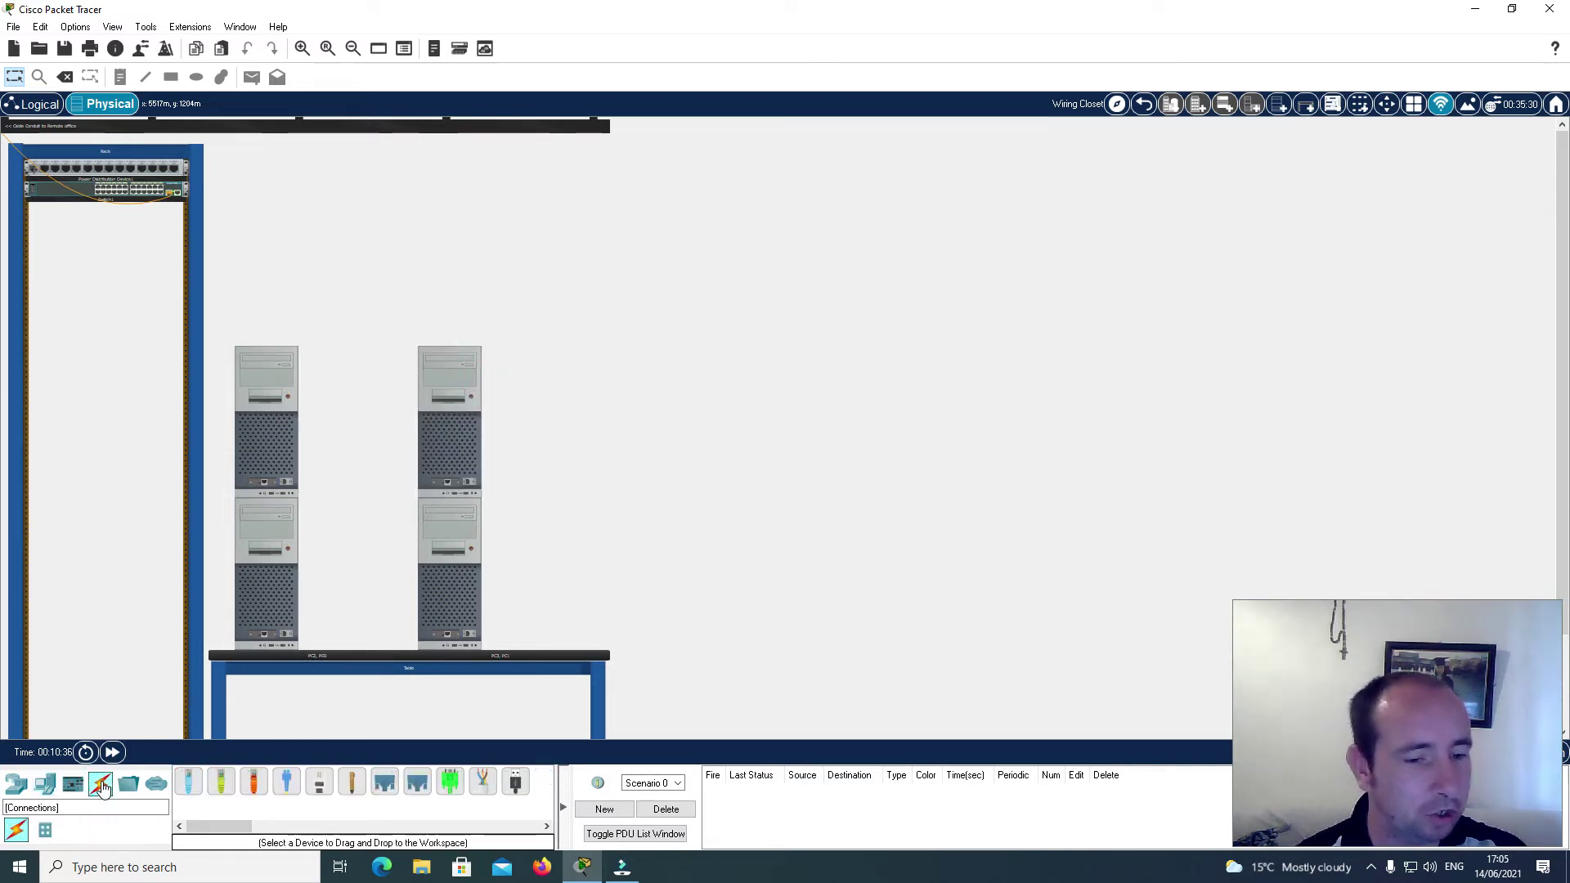
click(222, 787)
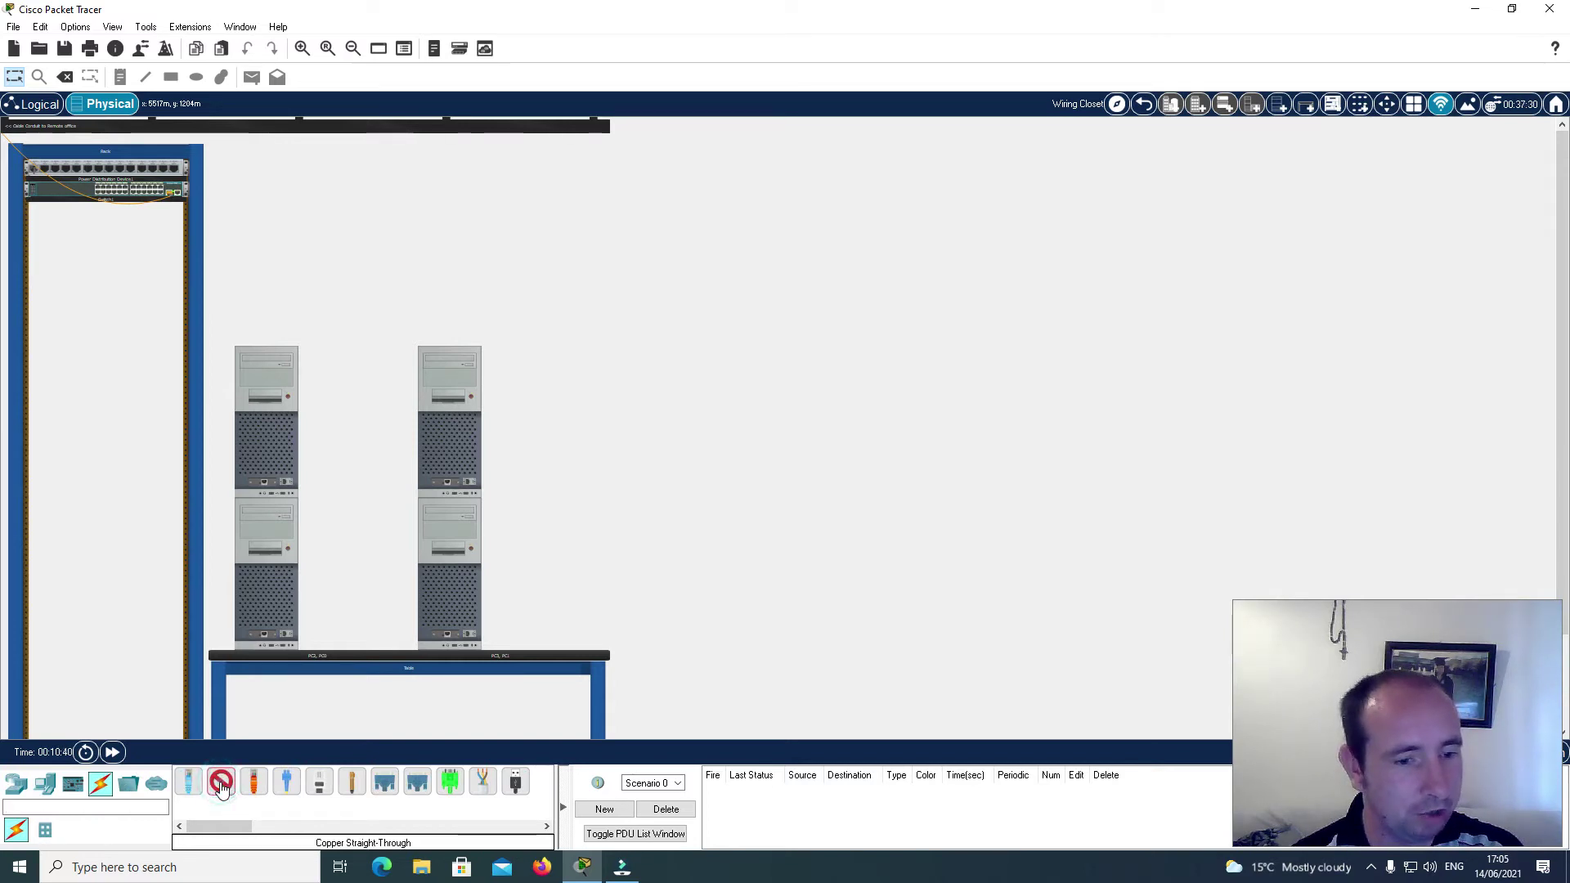
click(264, 635)
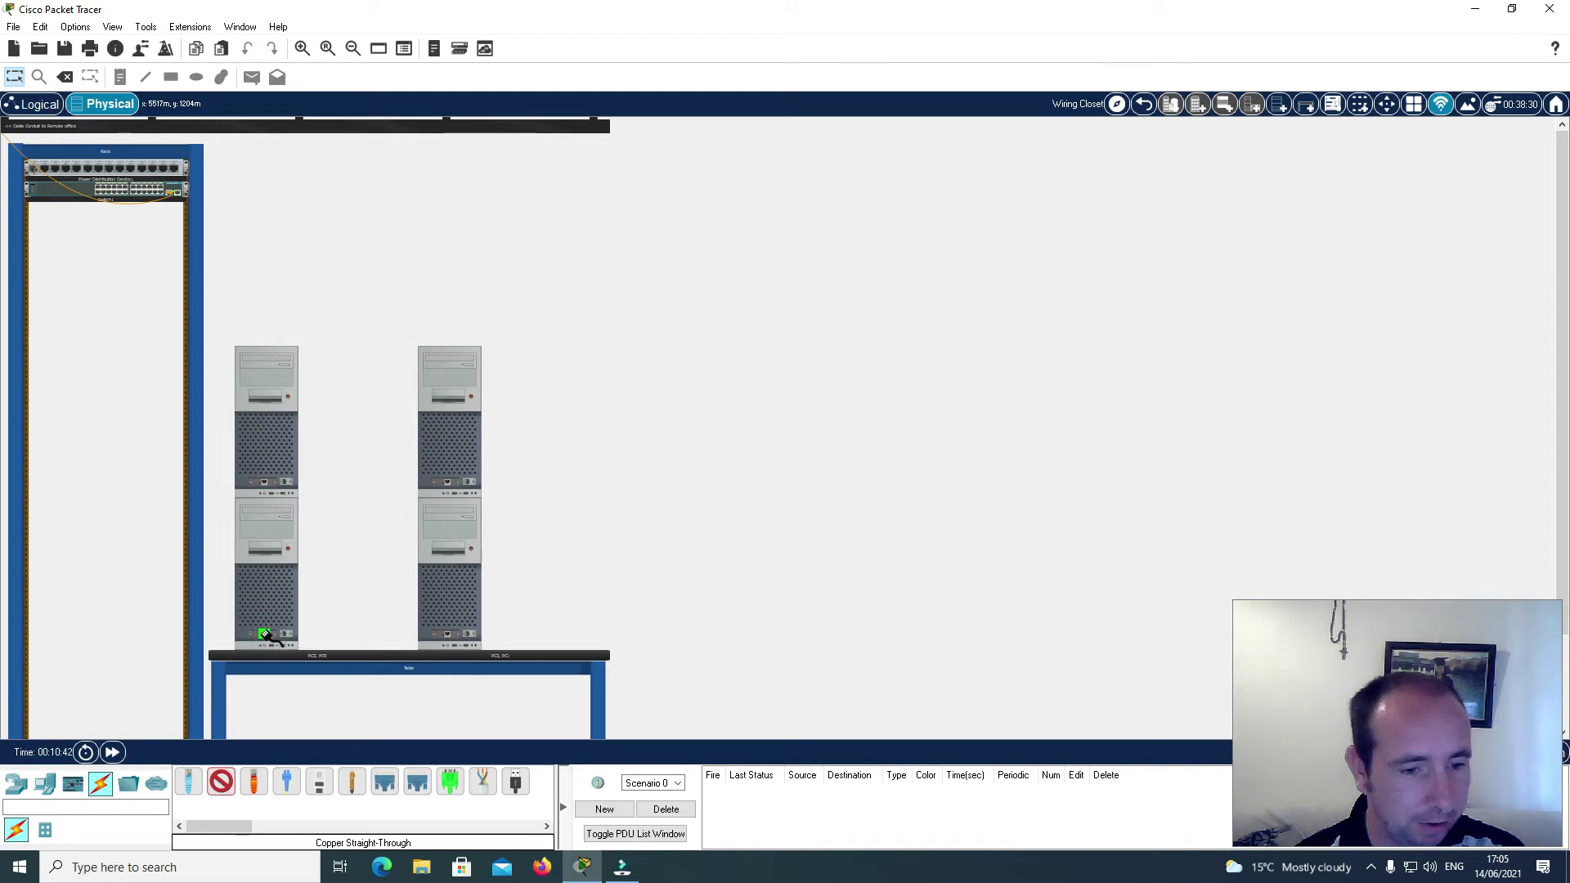
click(303, 49)
click(266, 243)
Step: Link the lower PC of the stack farther from the rack to a free Switch1 port with a copper straight-through cable
scroll(626, 433, down, 2)
scroll(629, 439, down, 2)
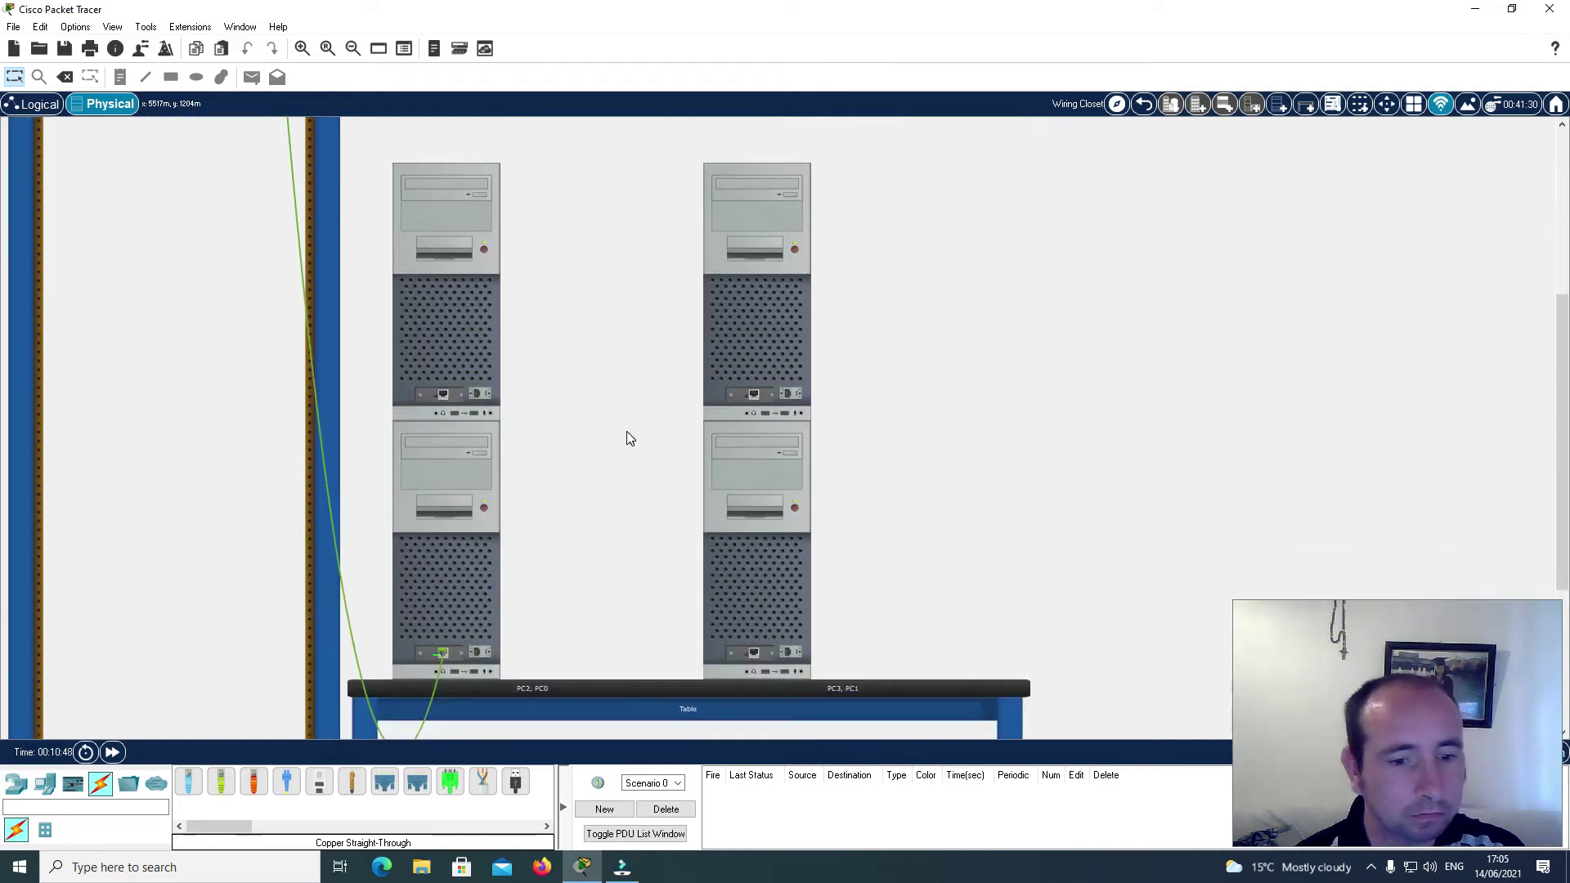
click(221, 781)
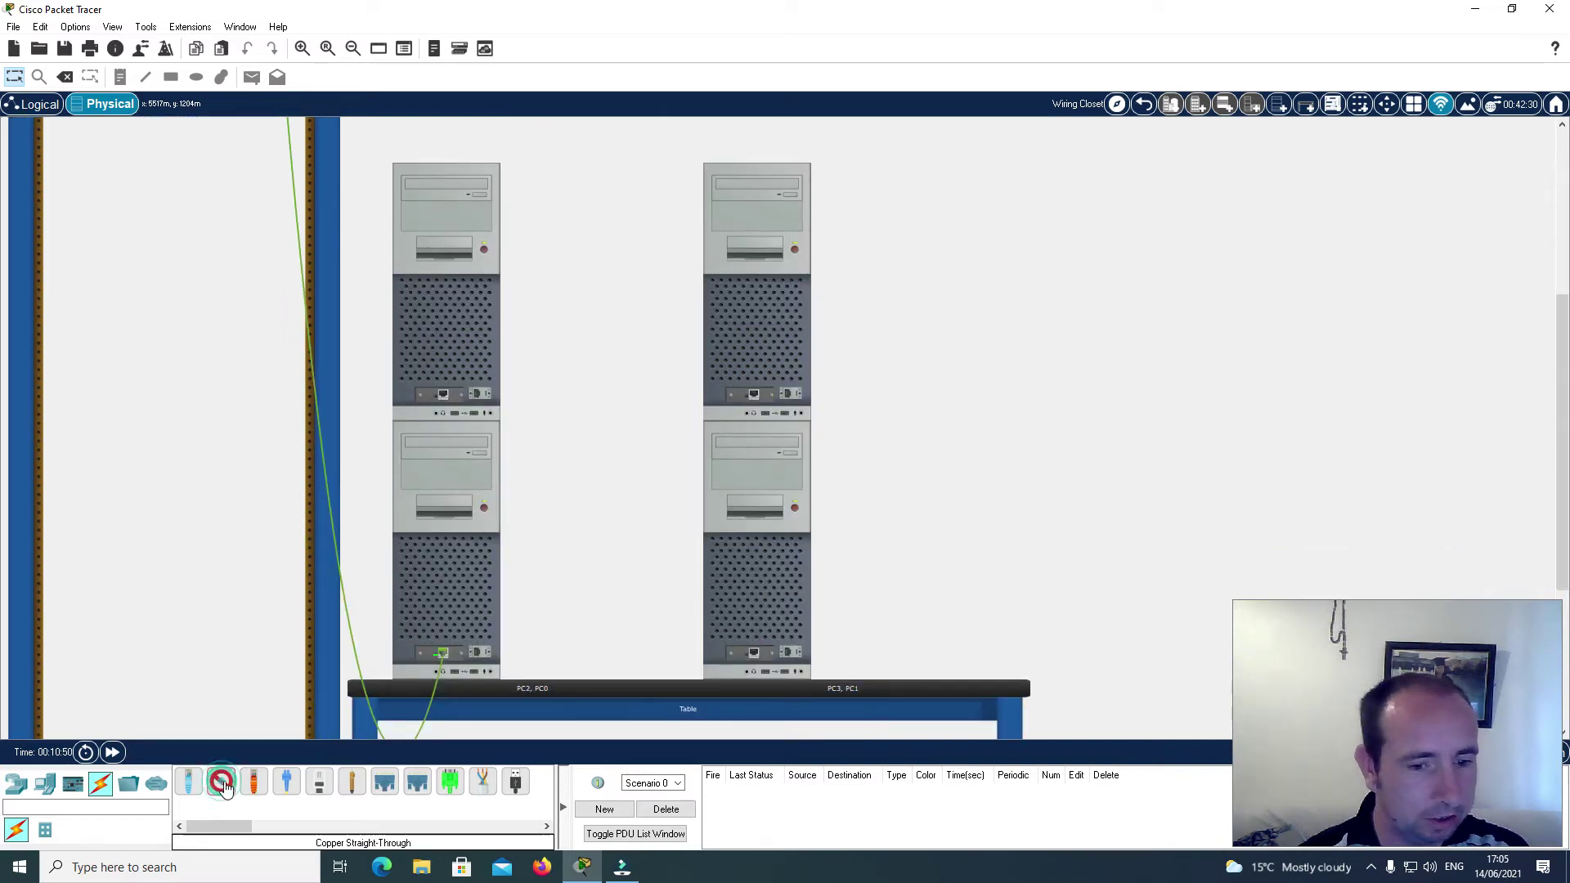
click(771, 649)
scroll(748, 650, up, 3)
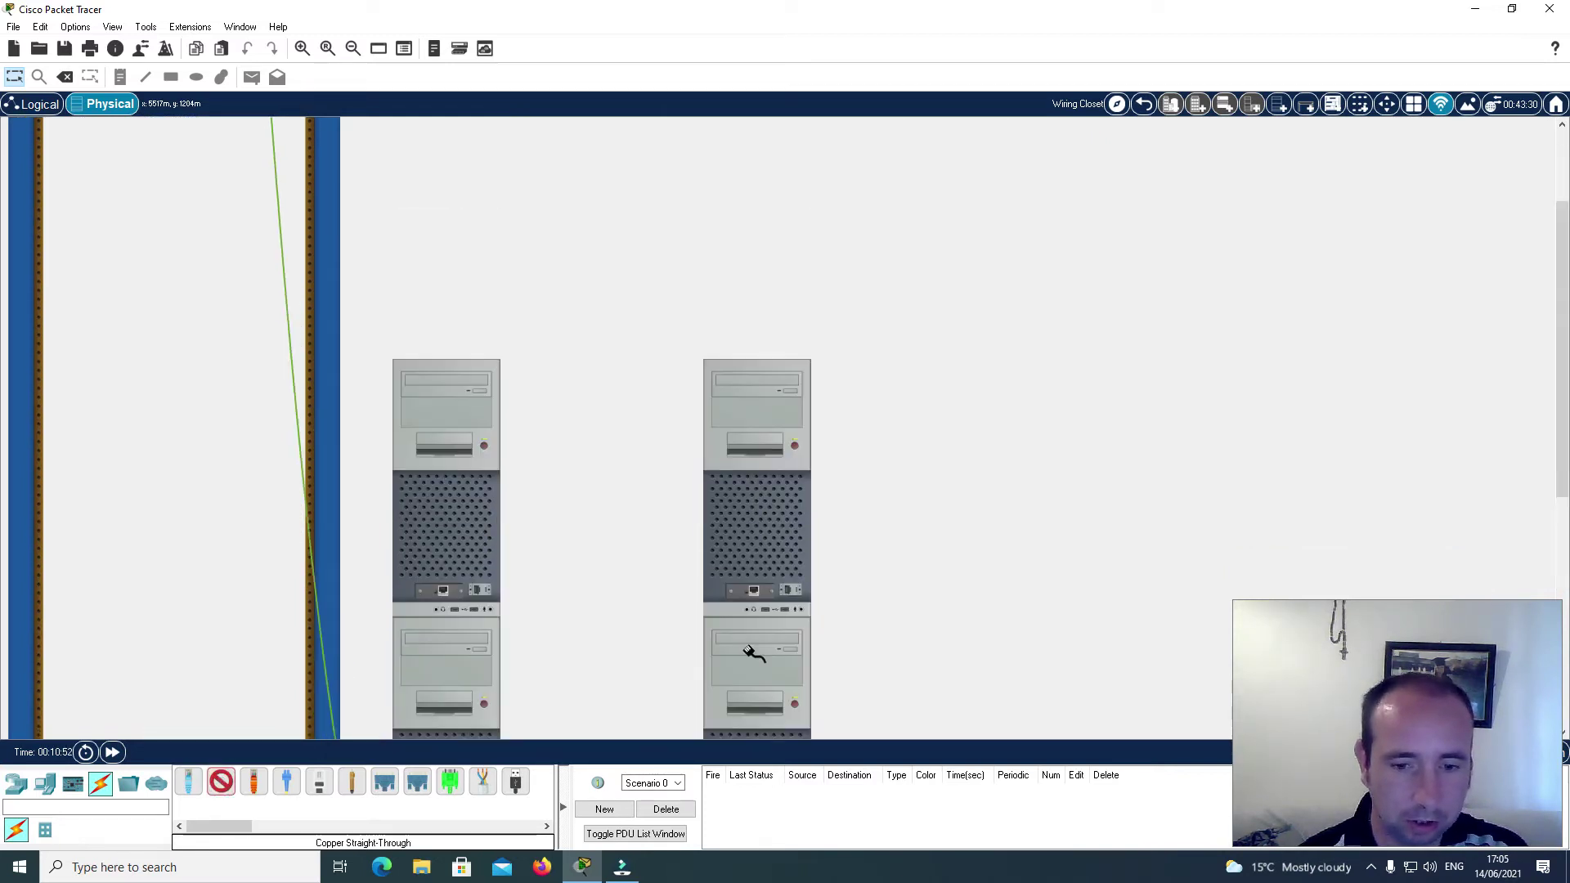
click(258, 207)
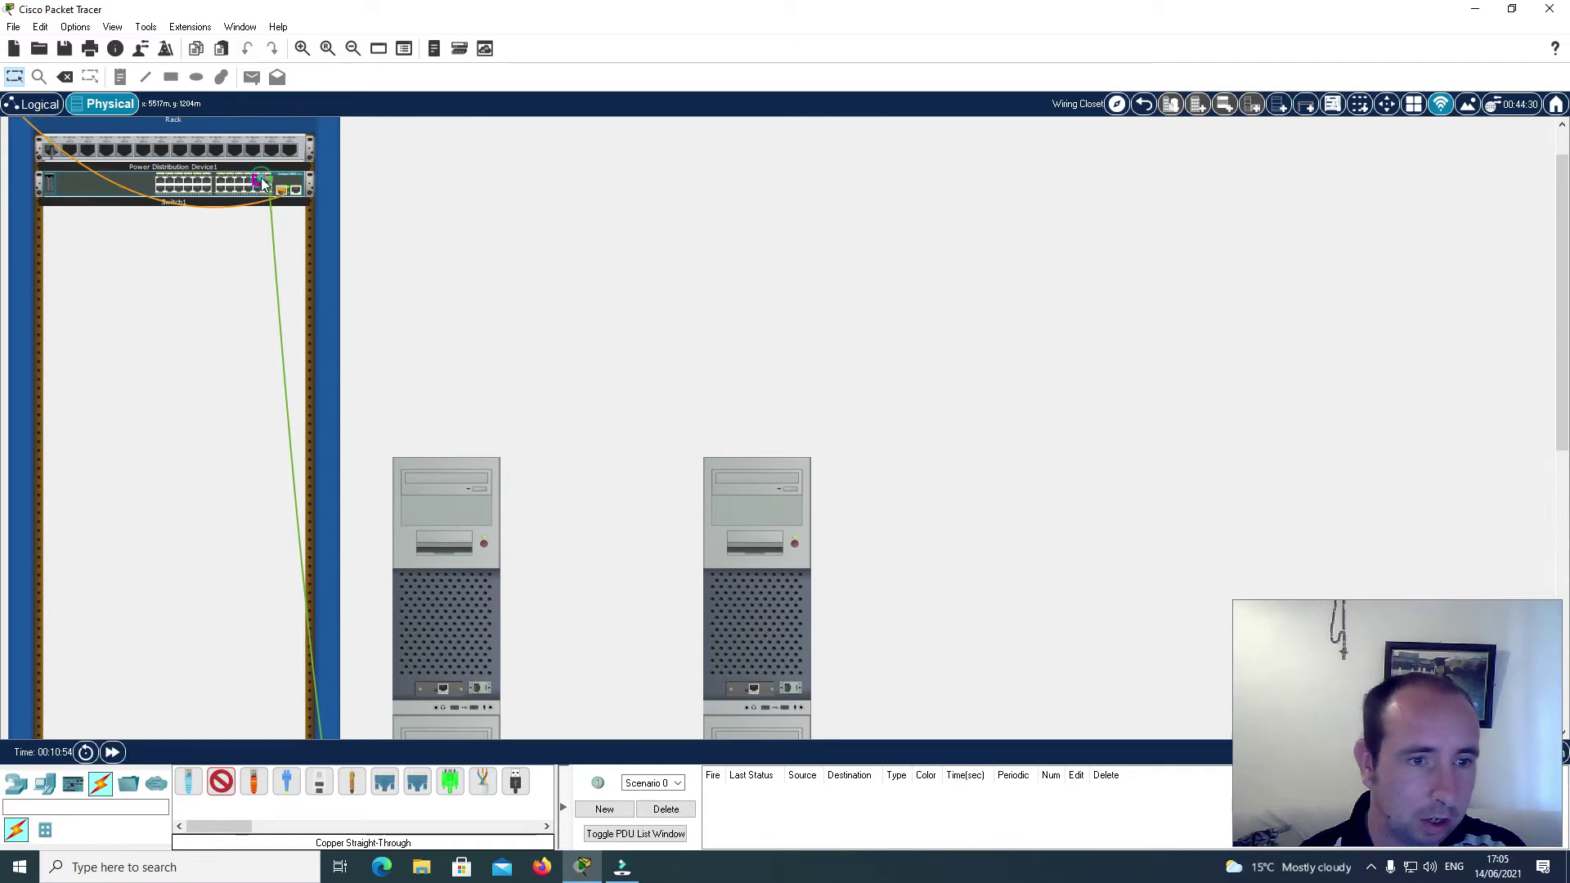
Step: Connect the upper PC of the stack nearest the rack to a free Switch1 port with a copper straight-through cable
scroll(513, 417, down, 3)
scroll(514, 420, down, 2)
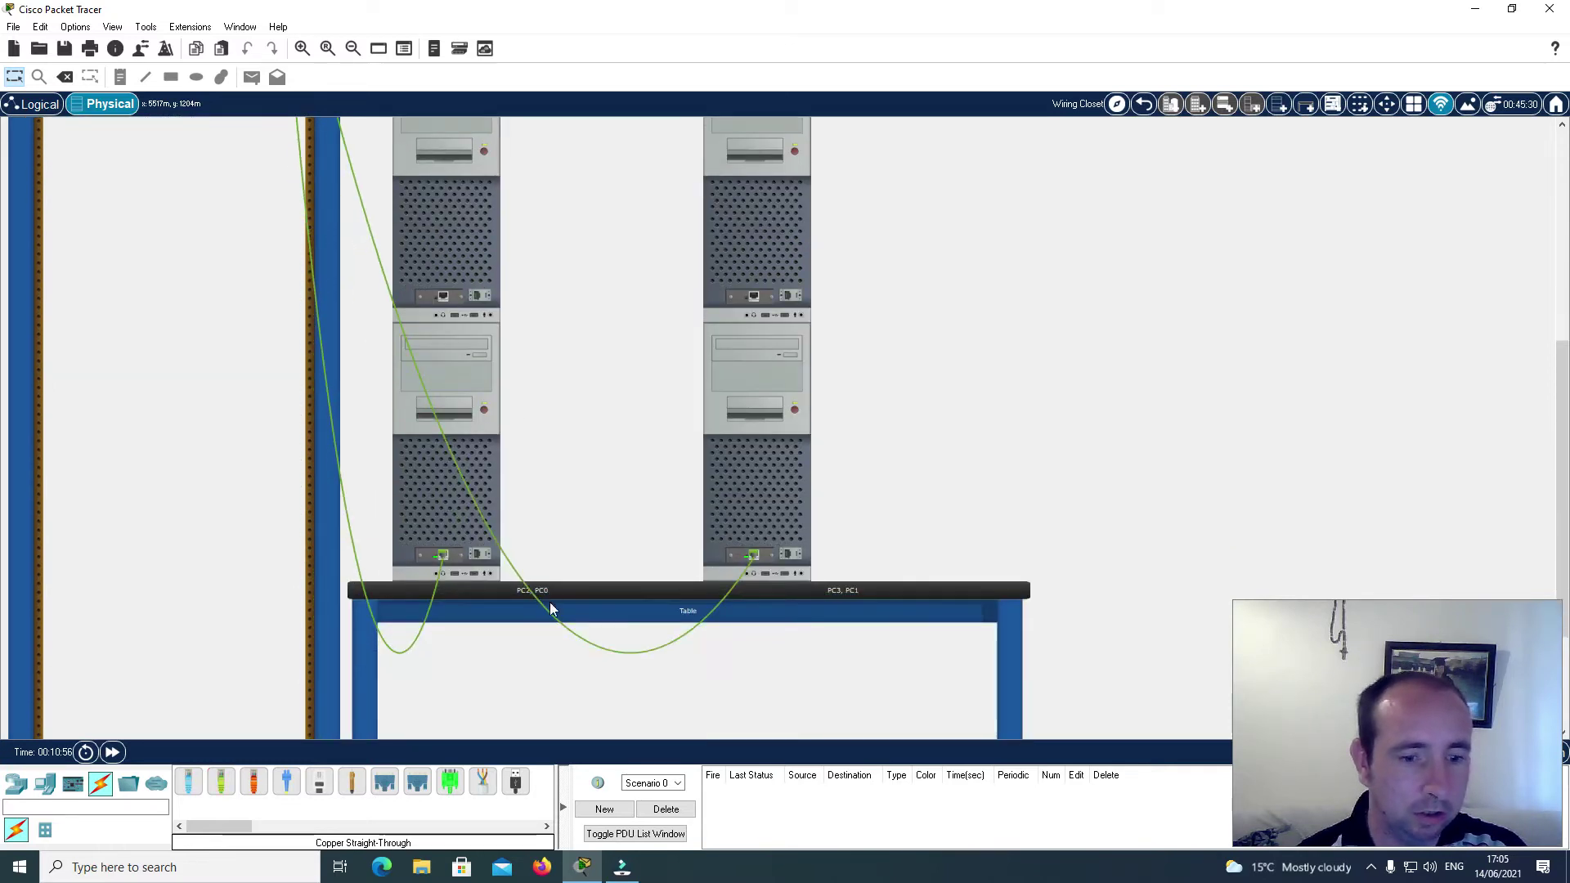
click(223, 793)
scroll(448, 550, up, 3)
click(442, 541)
scroll(491, 515, up, 2)
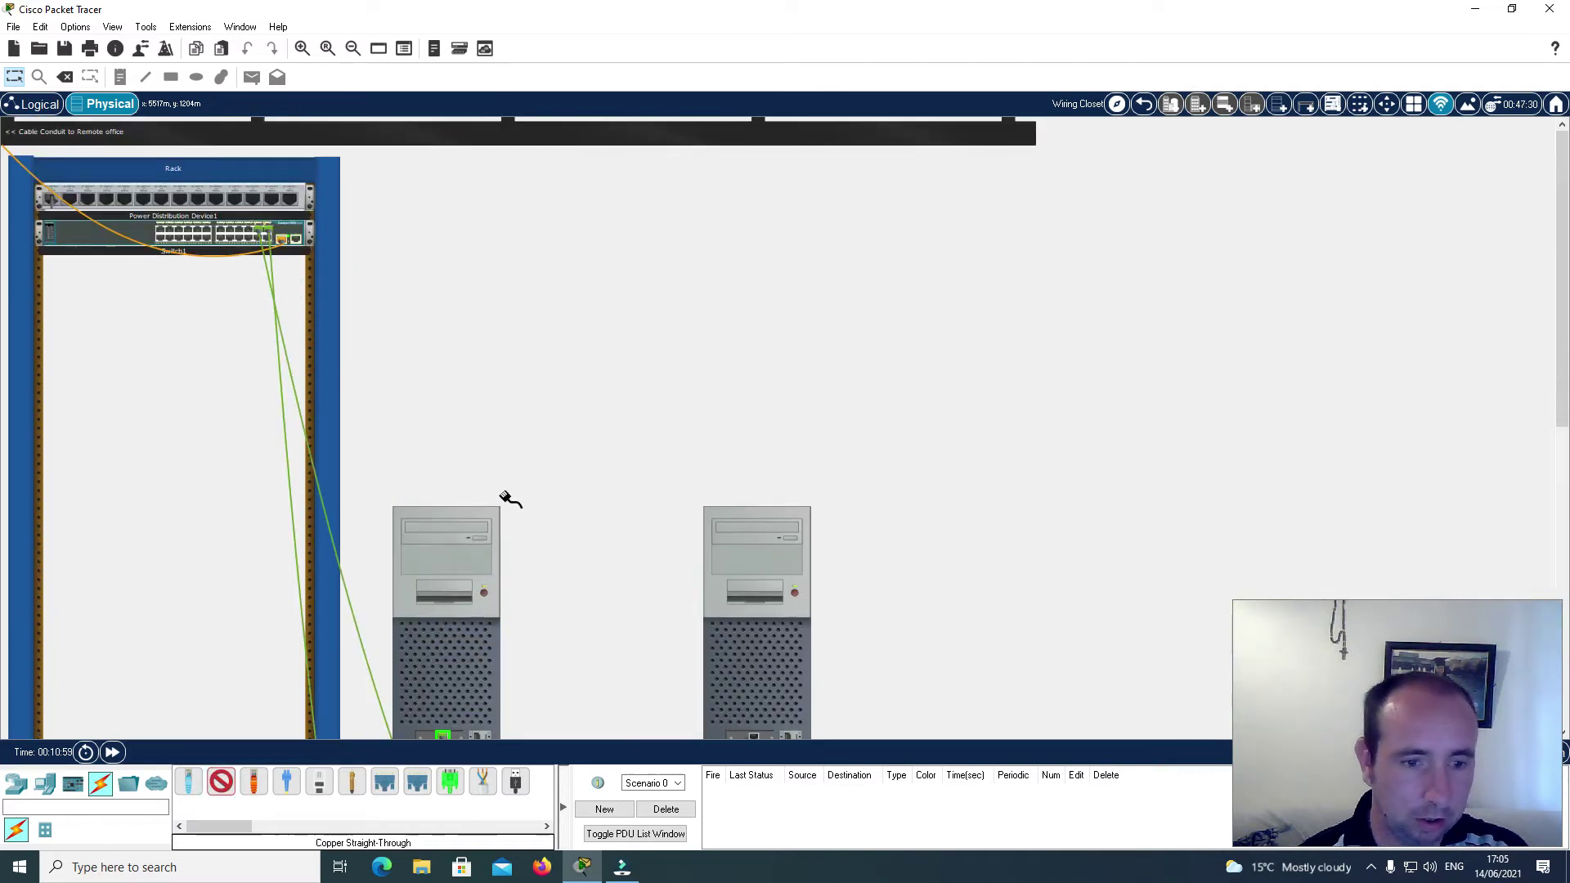
click(250, 231)
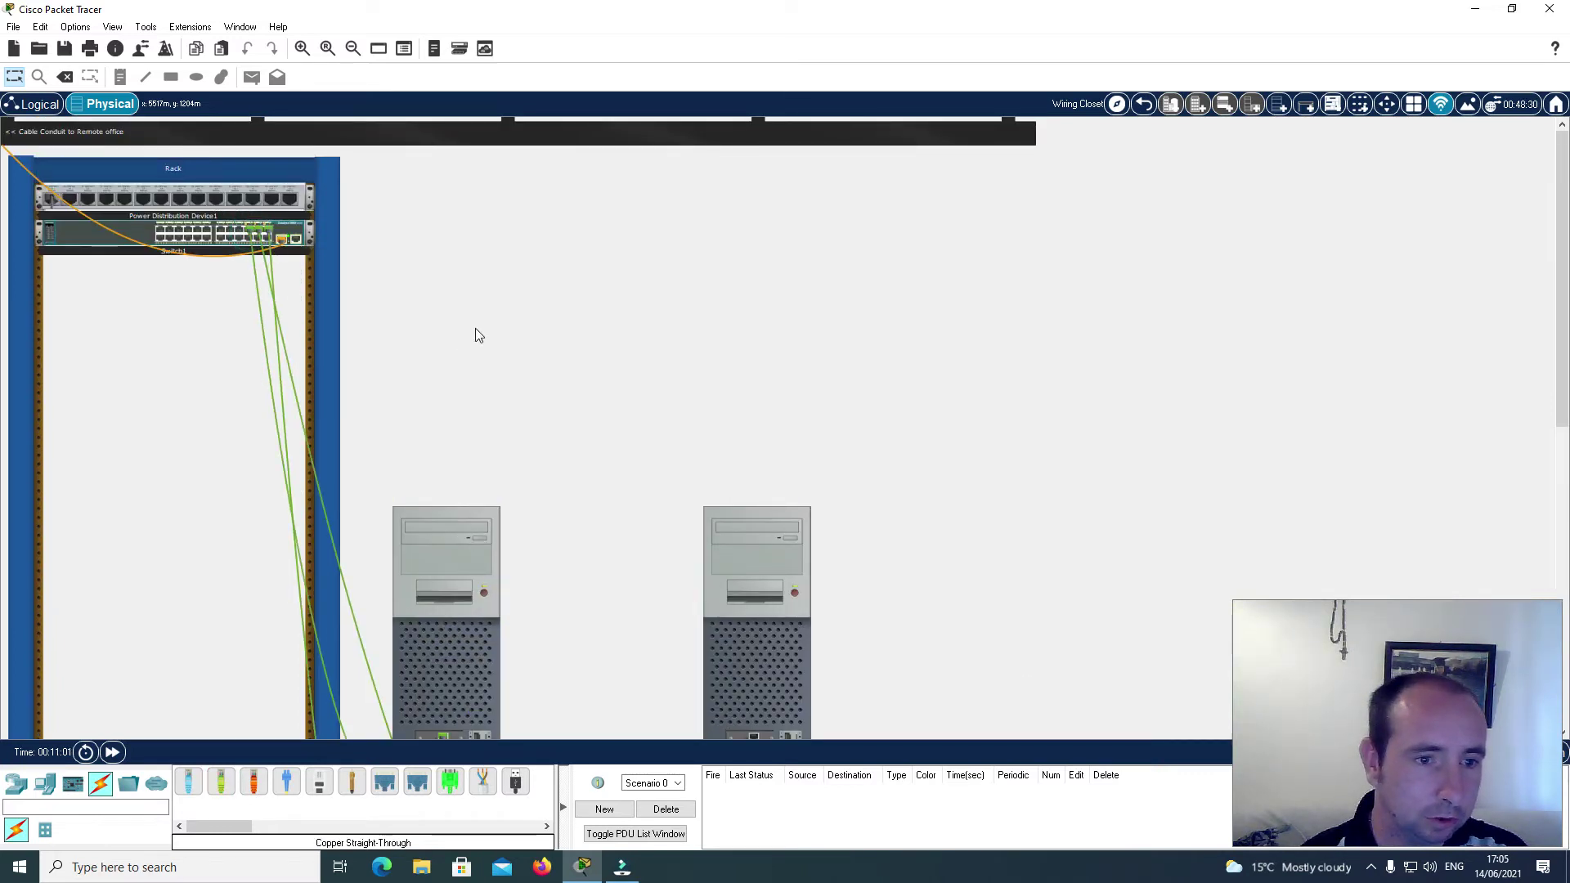
Step: Connect FastEthernet0 of the remaining upper PC to a free Switch1 port with a copper straight-through cable
scroll(563, 353, down, 3)
click(222, 780)
click(763, 198)
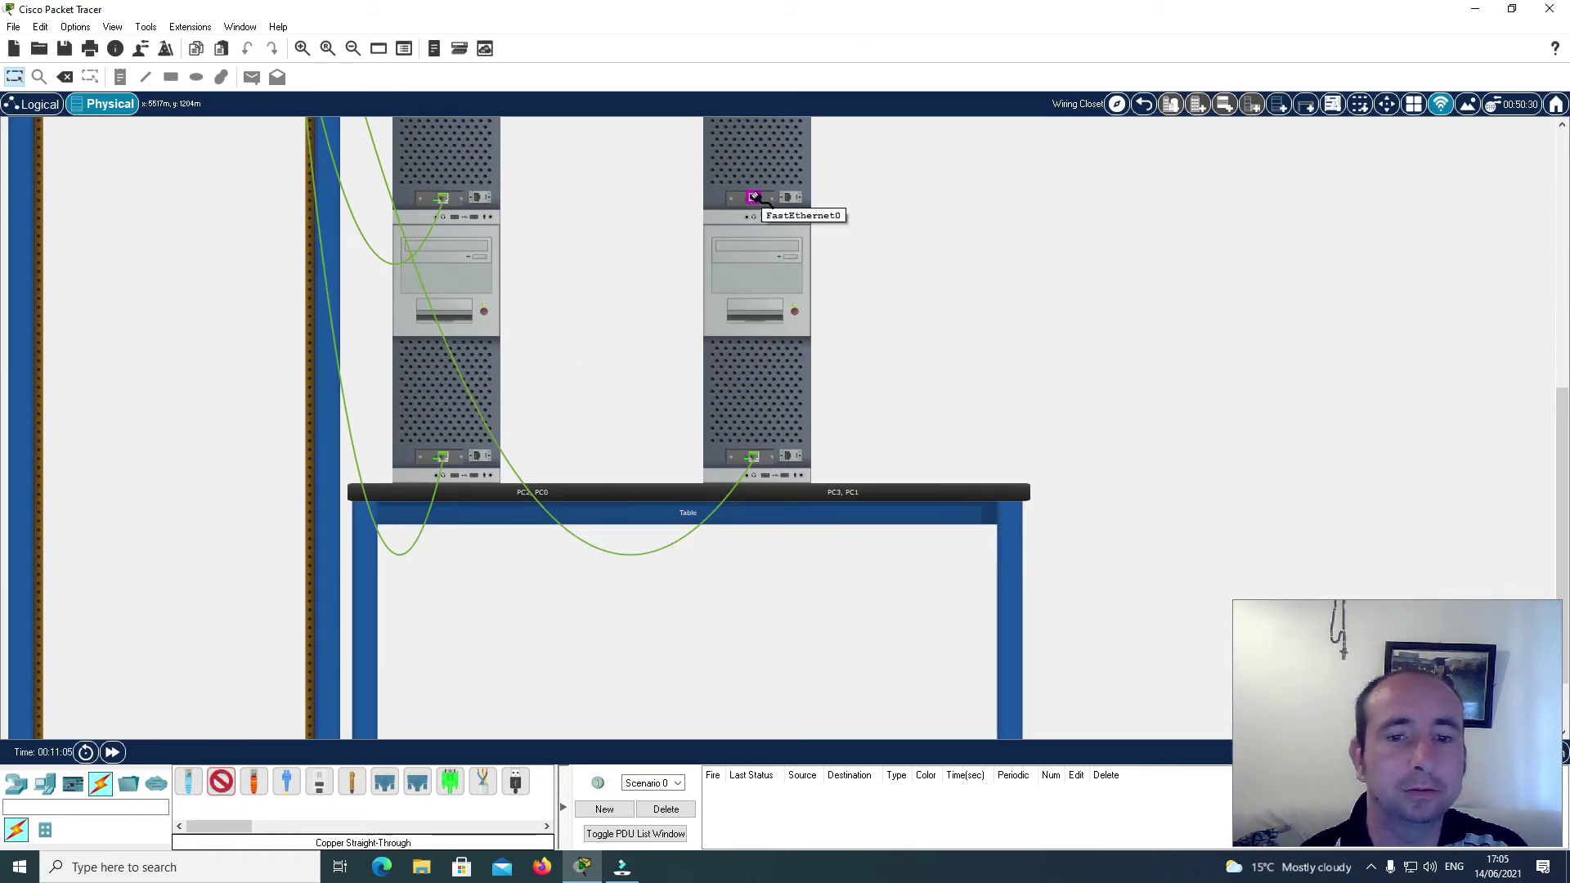
scroll(742, 217, up, 3)
click(274, 236)
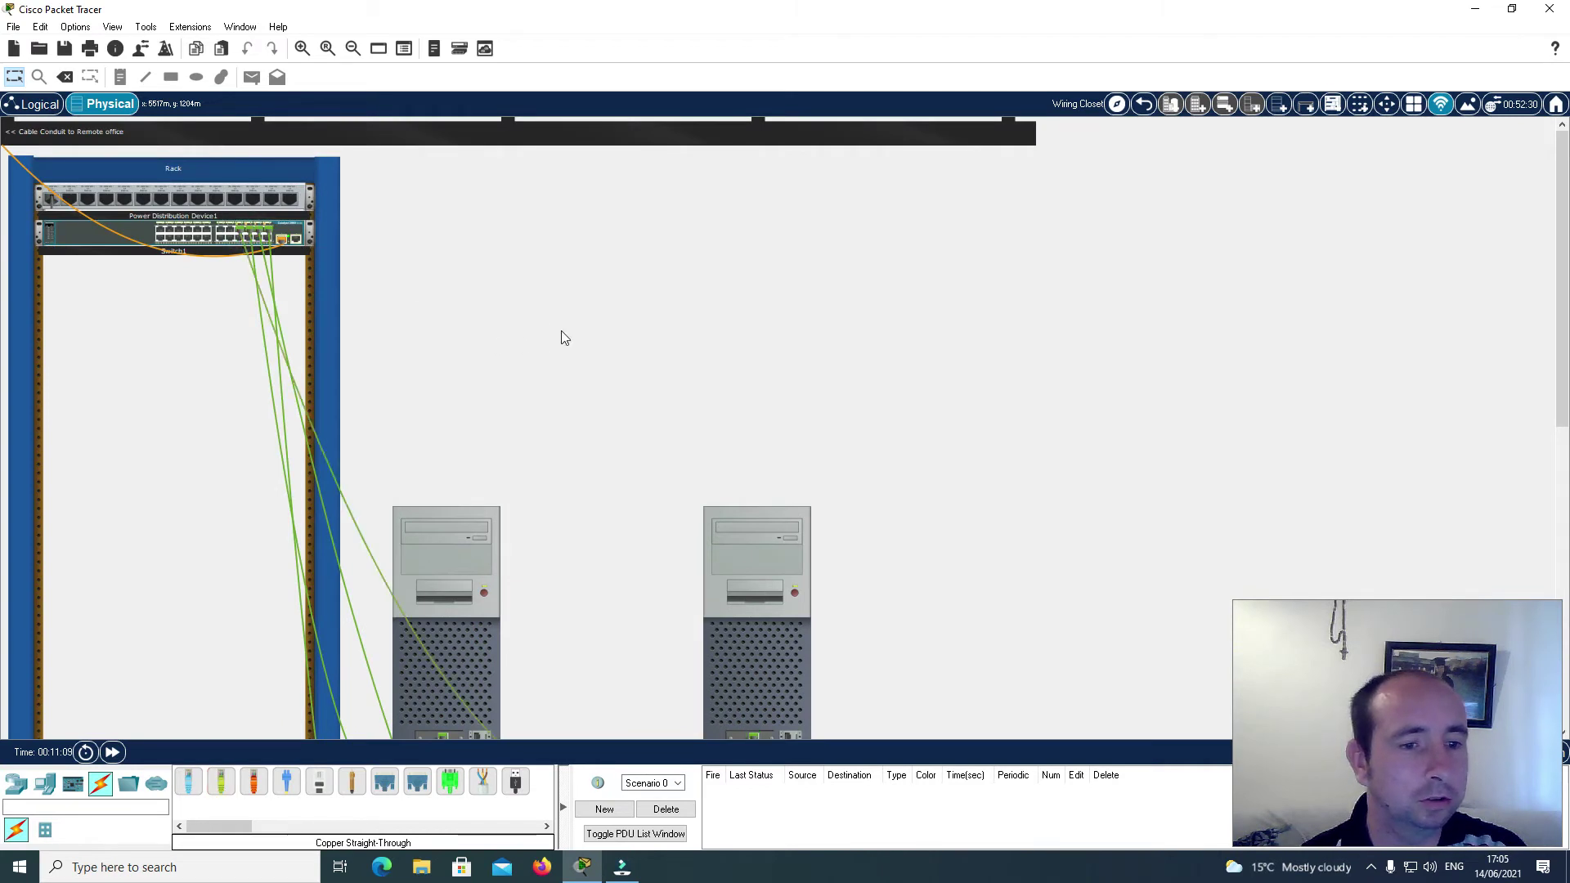
scroll(610, 341, down, 3)
scroll(612, 333, up, 3)
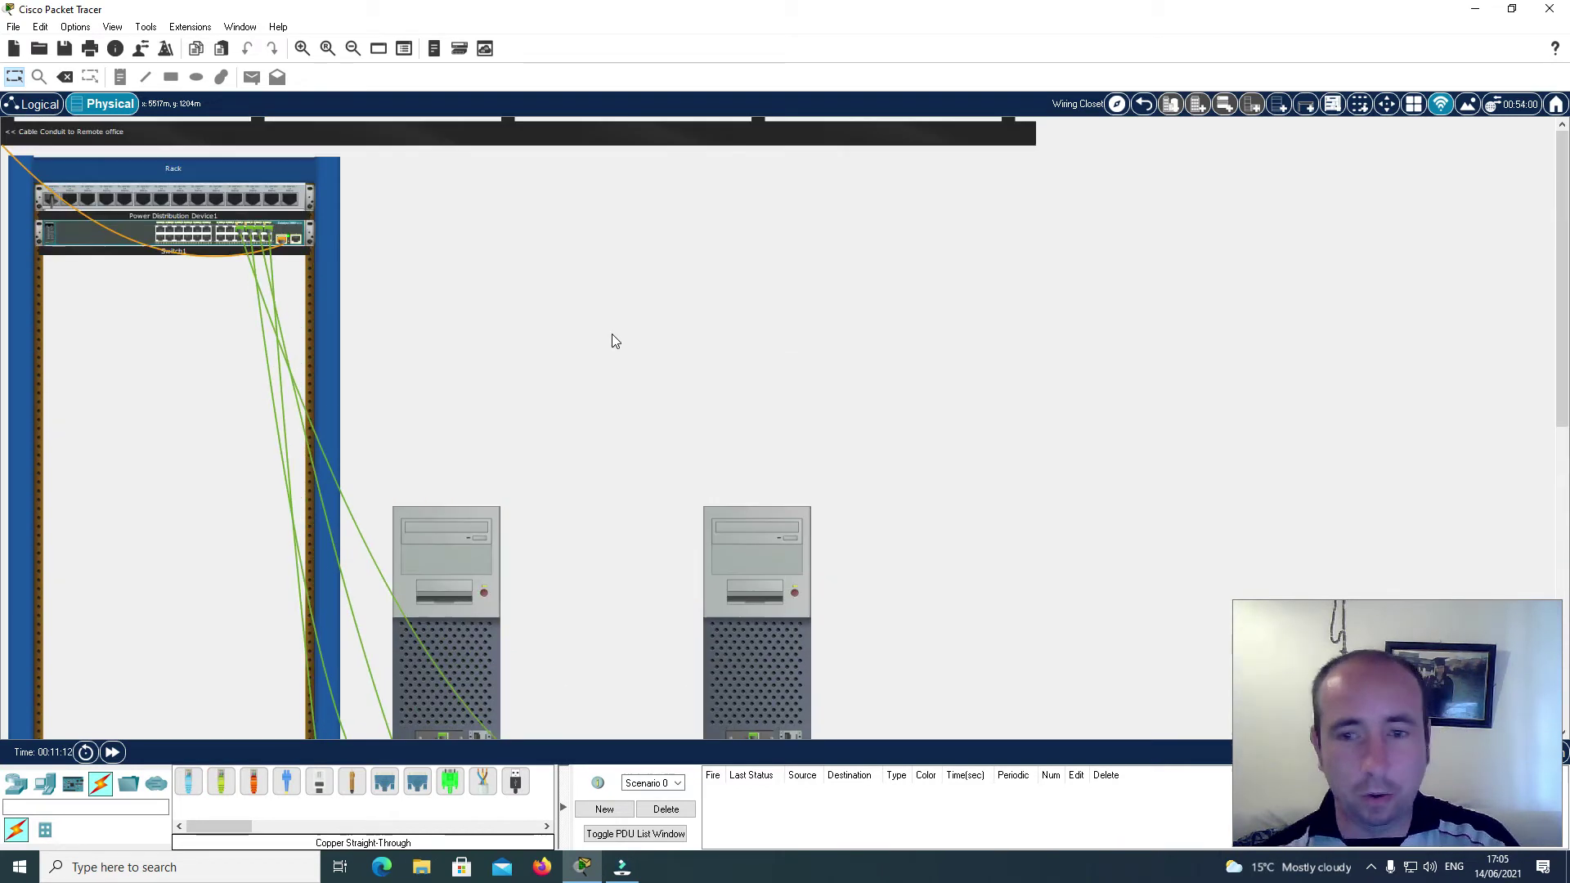
Step: Jump to Home City through the physical locations tree and open the Corporate Office's Main Wiring Closet
click(1117, 104)
click(736, 379)
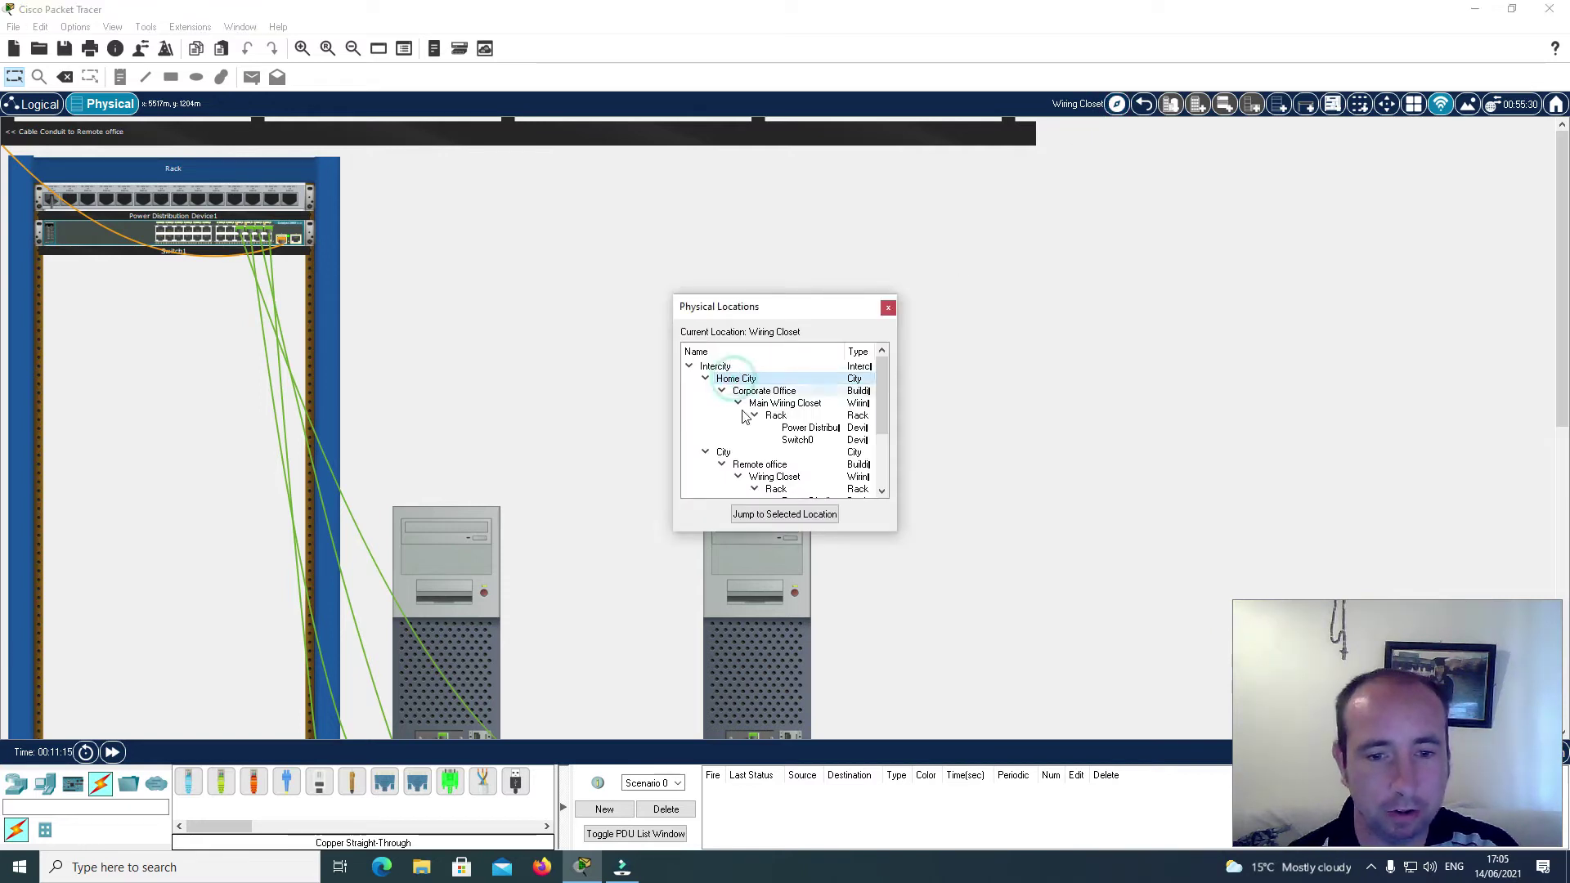
click(785, 514)
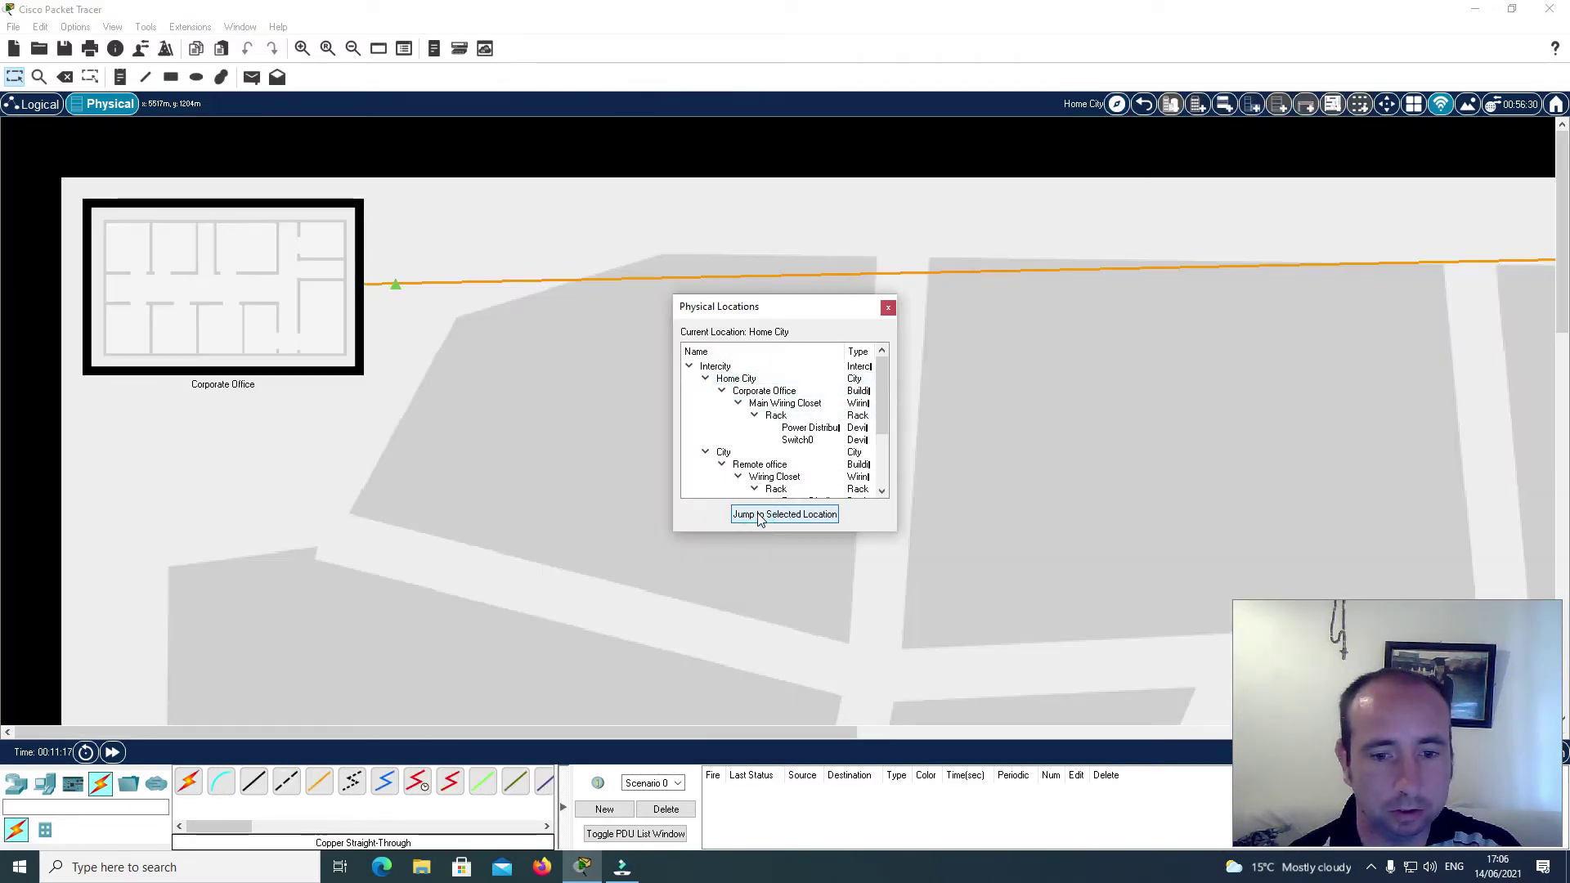
click(251, 296)
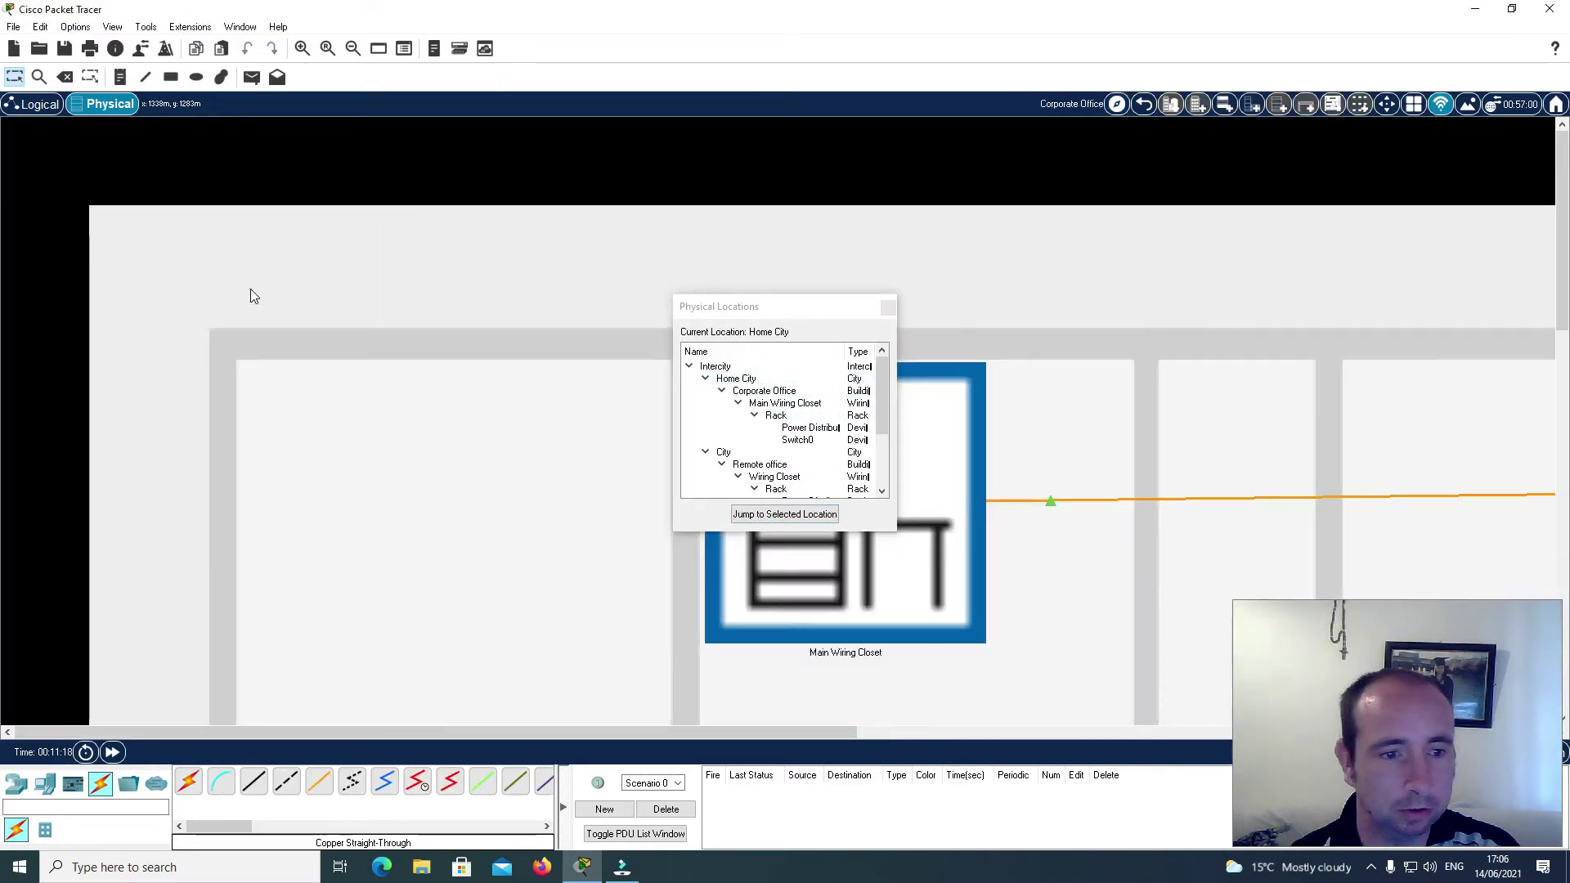
click(891, 306)
click(803, 473)
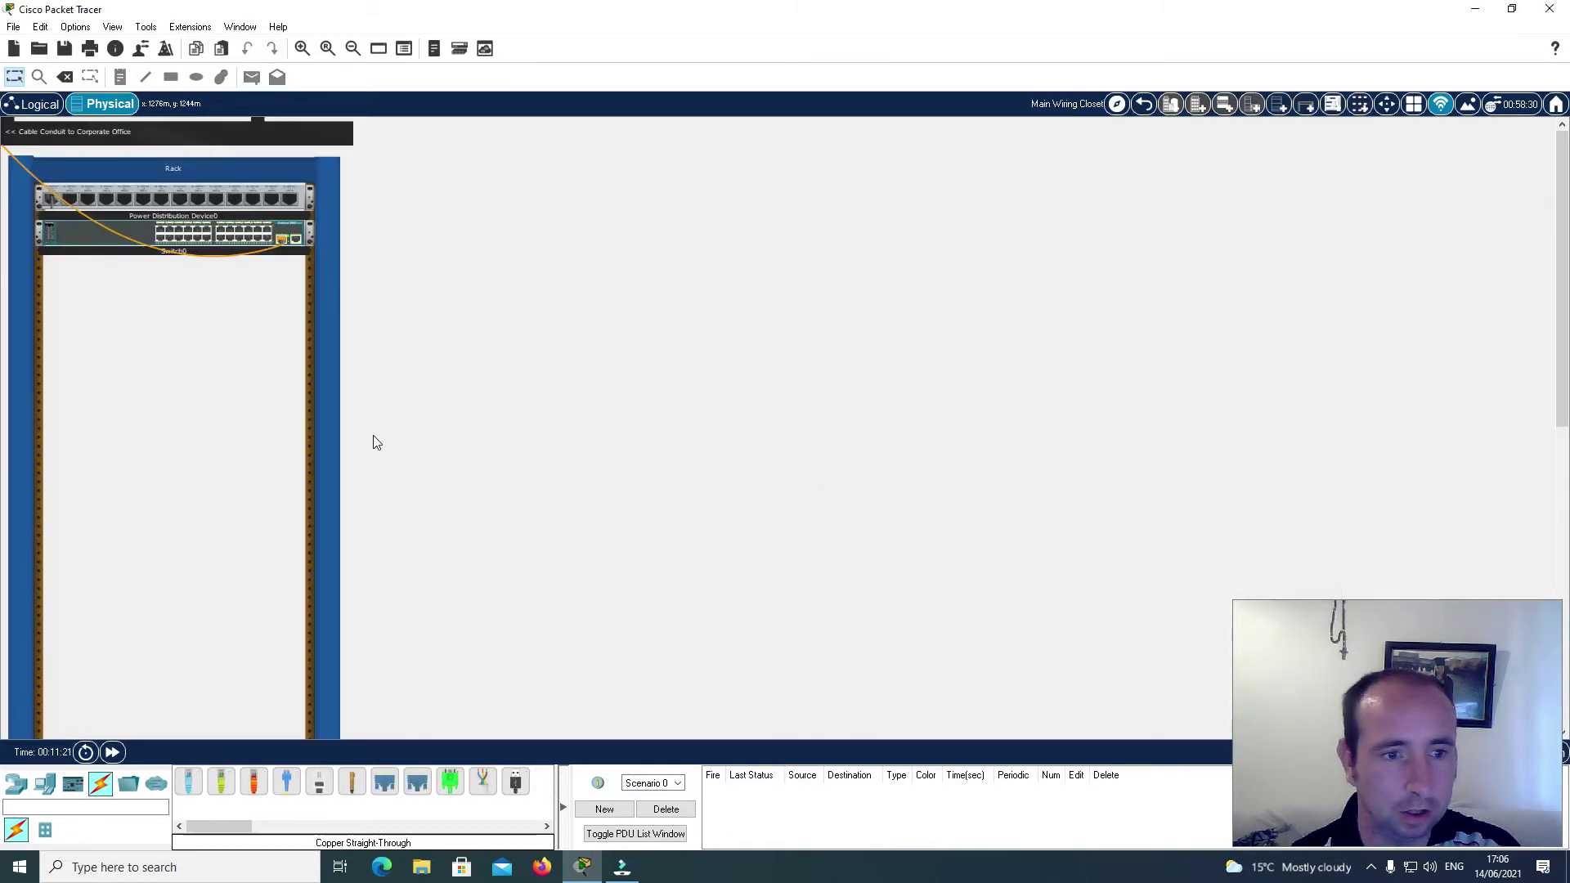
Step: Install a server in the Main Wiring Closet's rack below the switch
scroll(404, 435, down, 1)
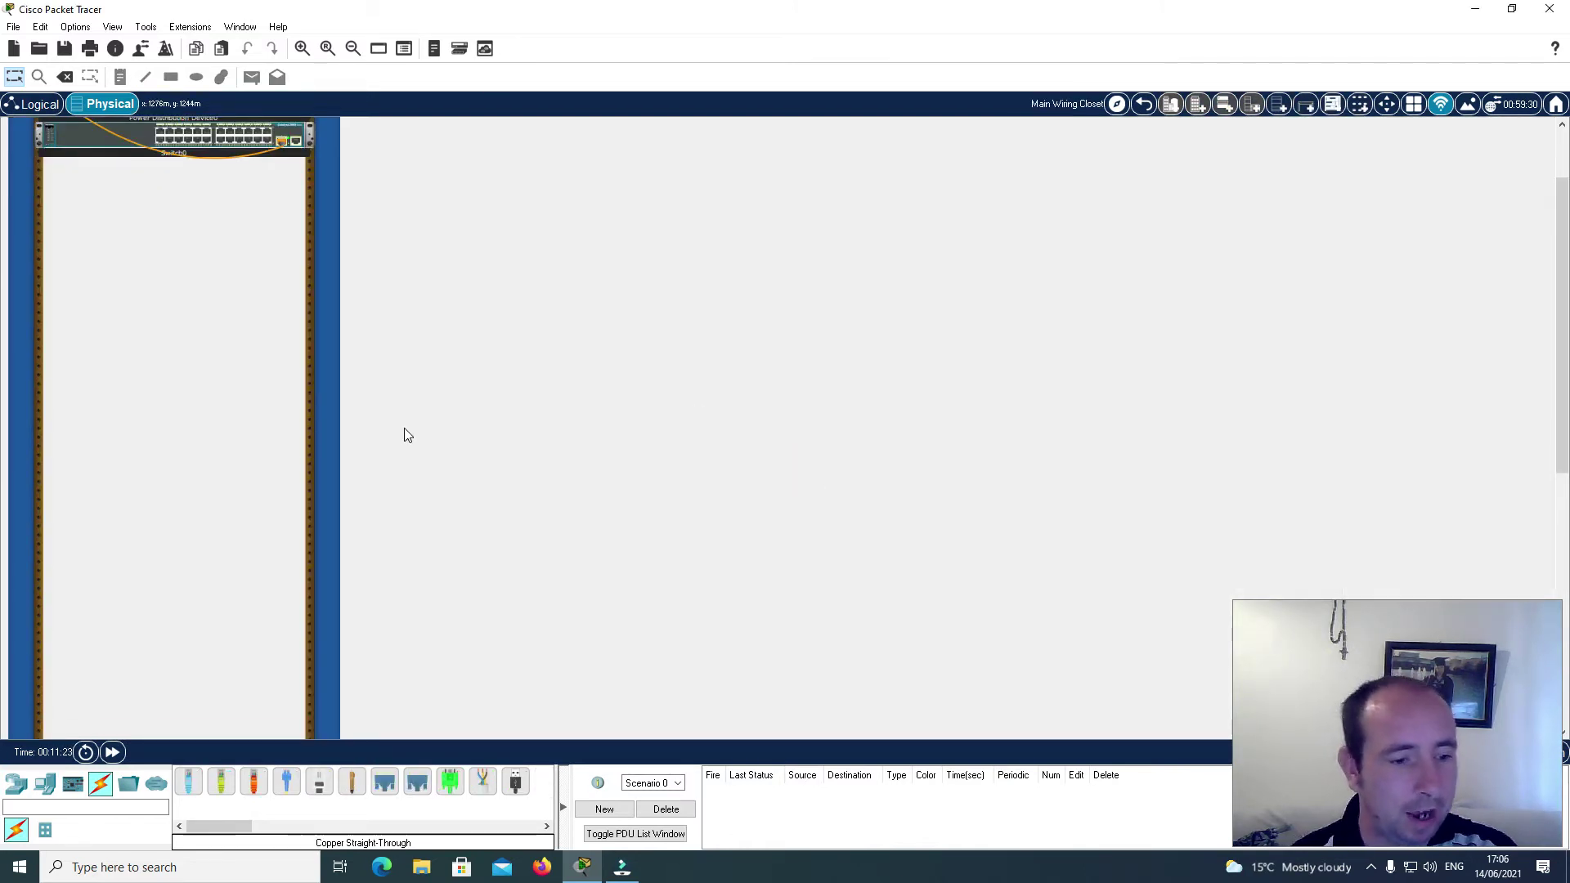
scroll(404, 429, down, 1)
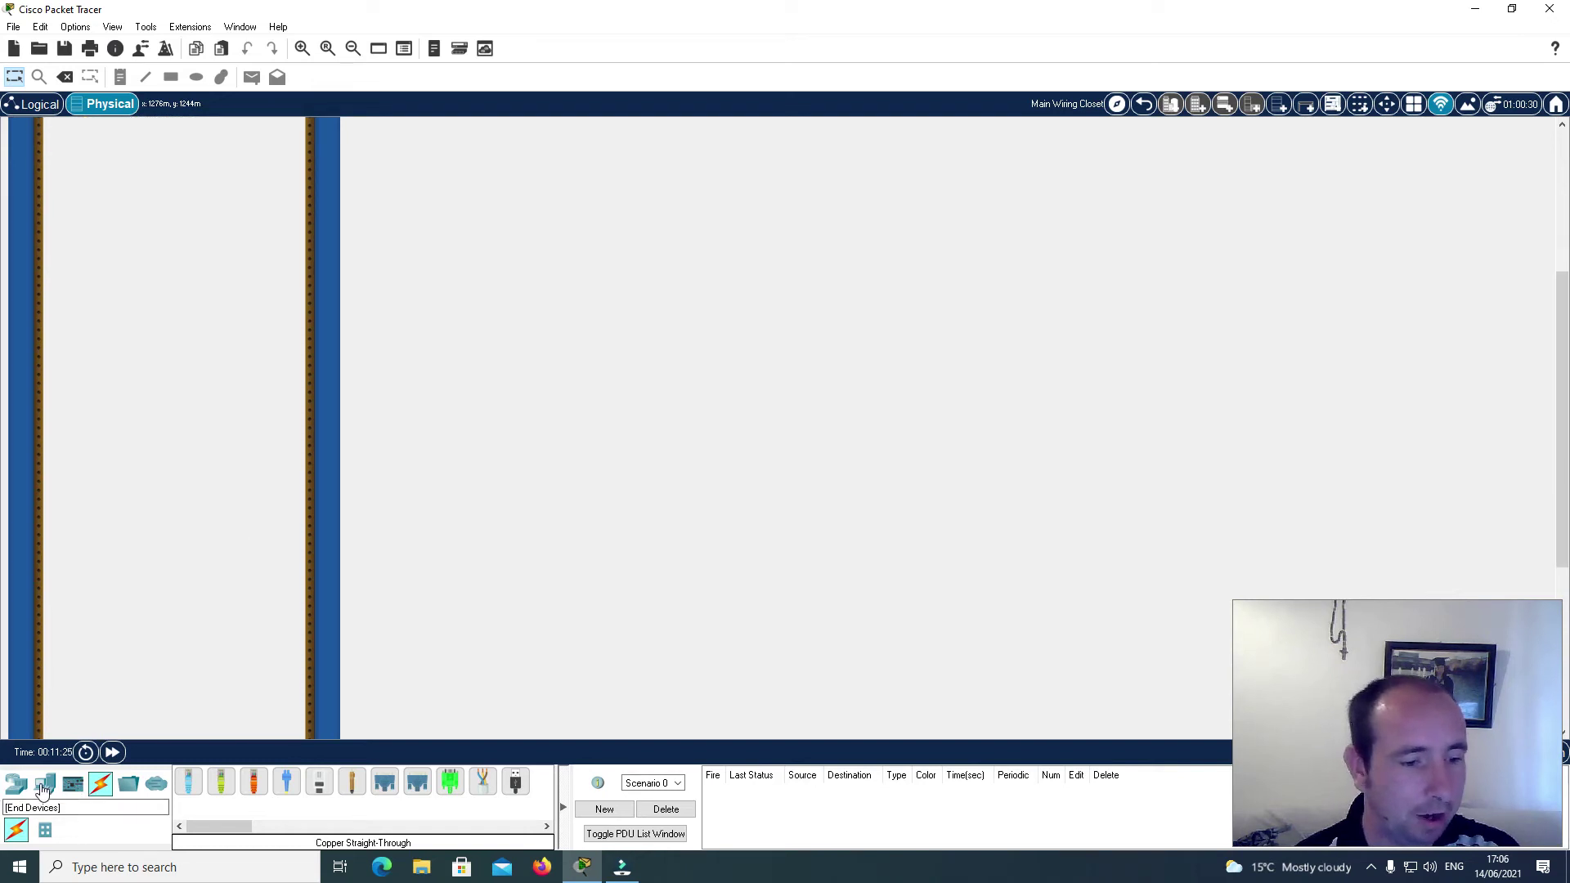
click(45, 785)
scroll(676, 365, up, 3)
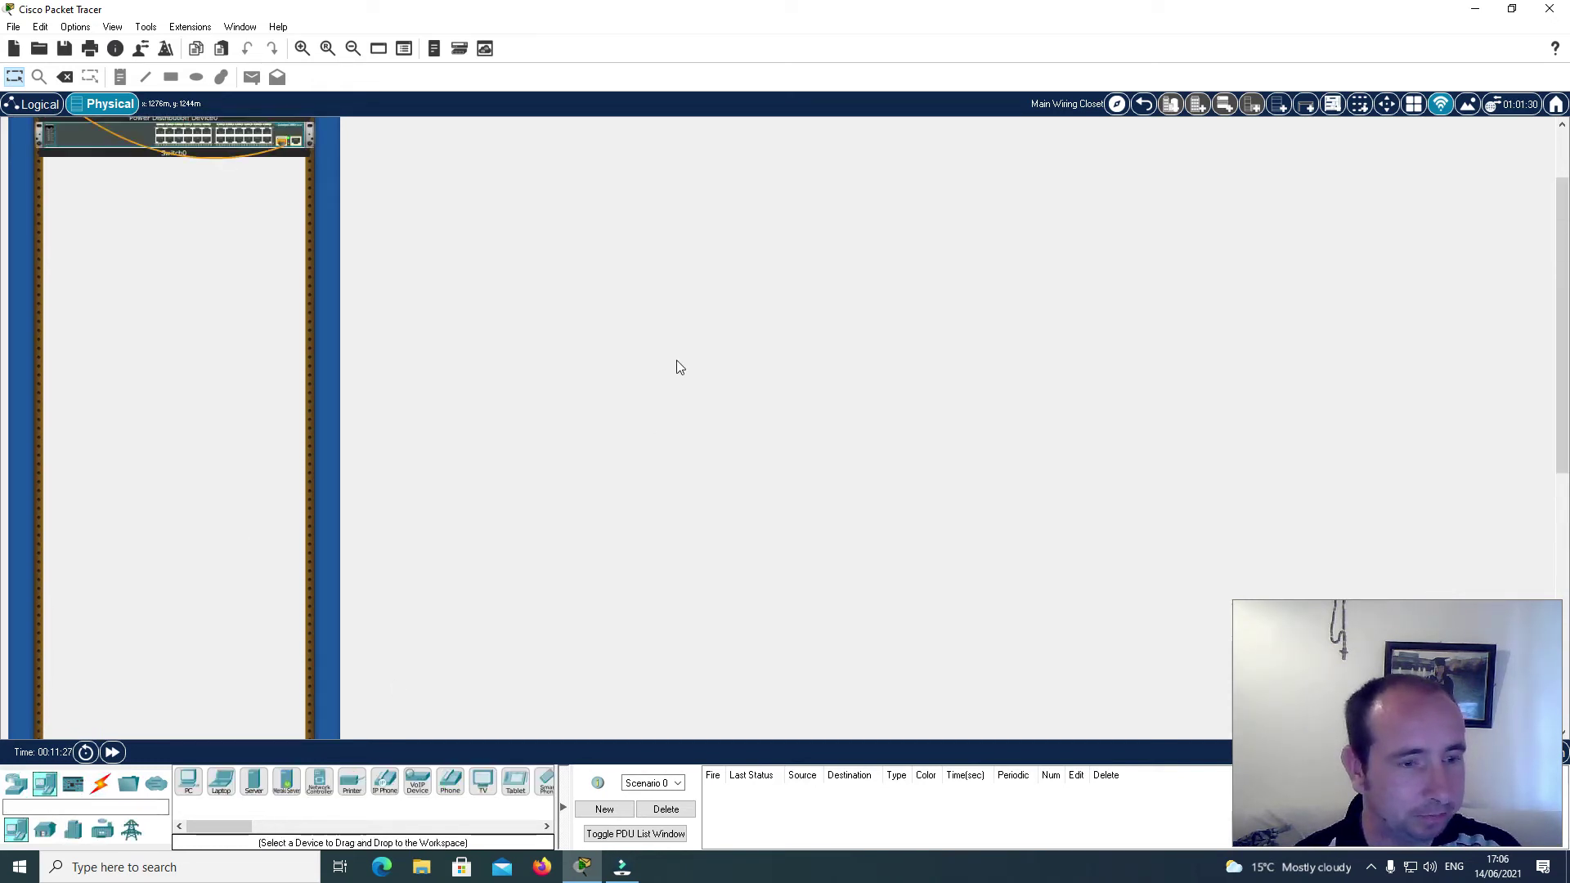
click(252, 786)
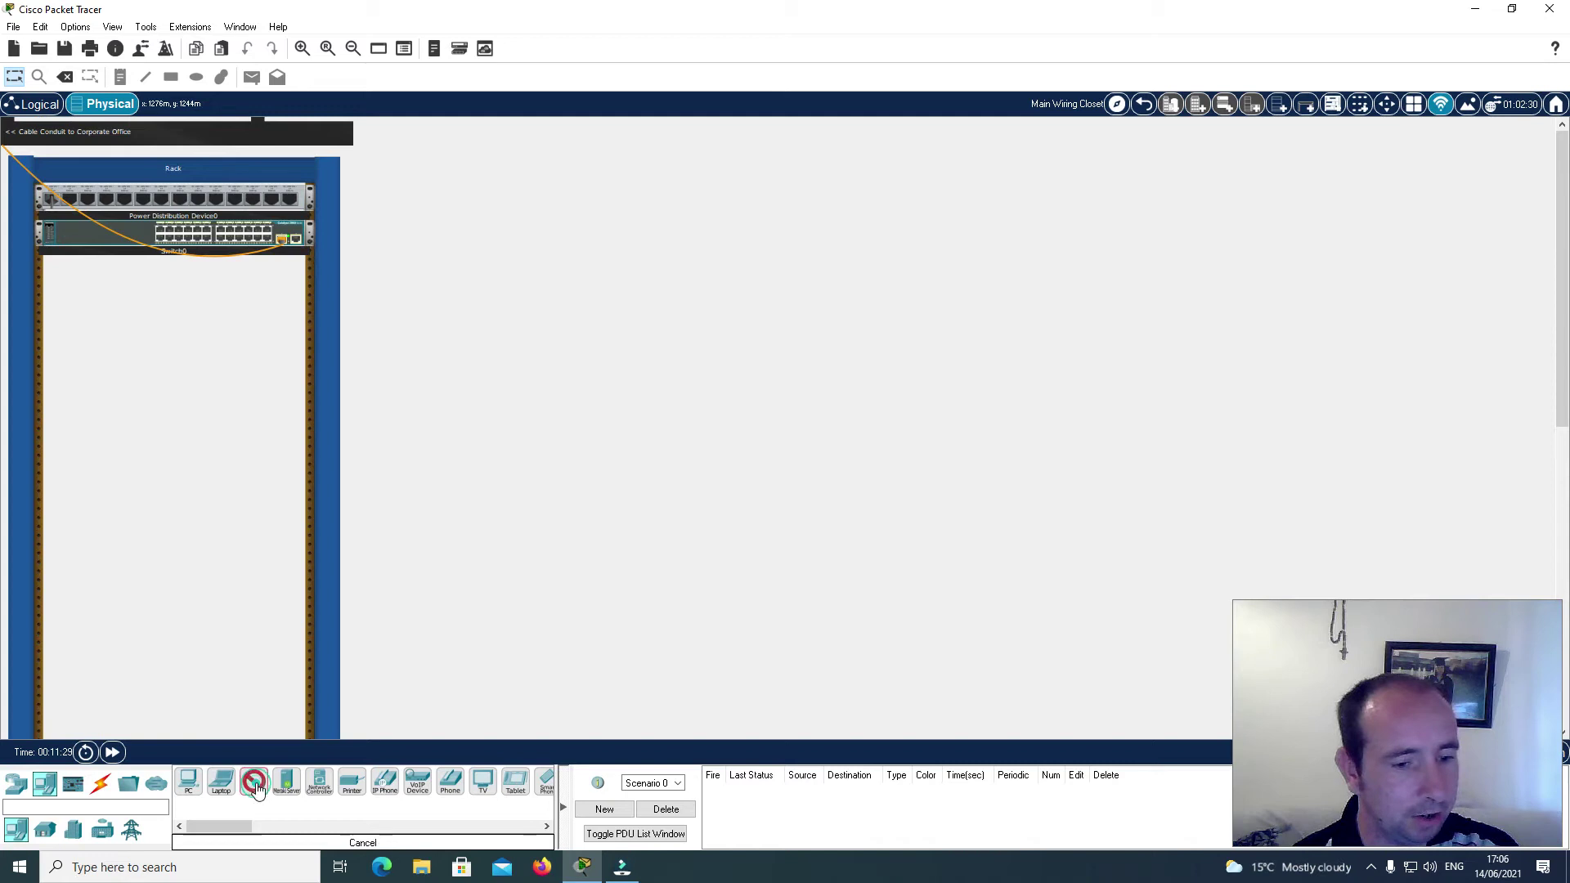
click(287, 447)
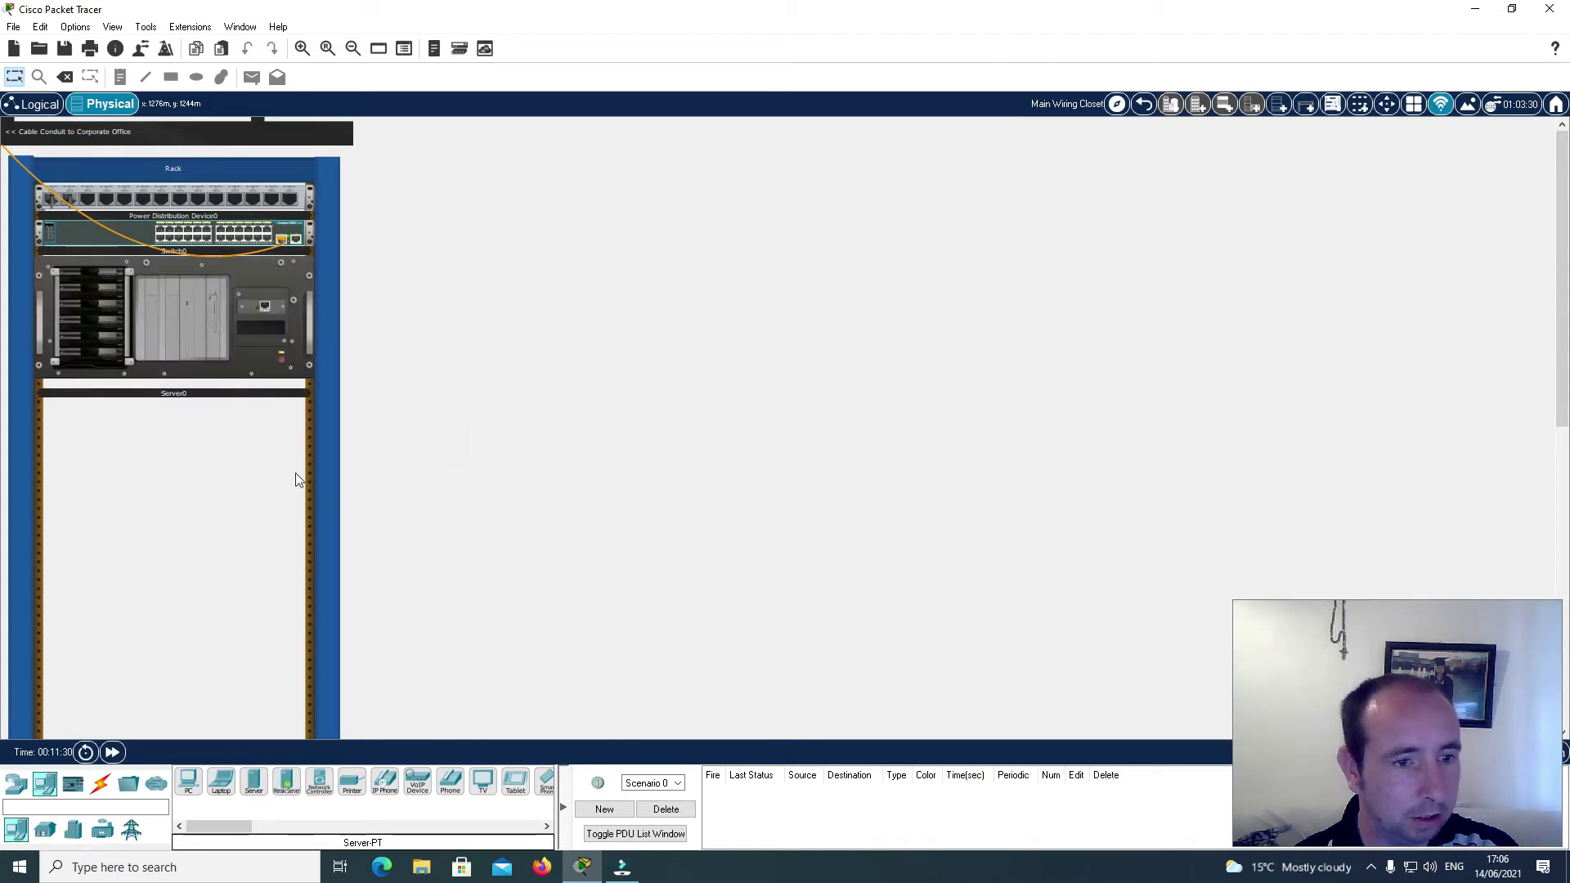
Step: Add four PCs to the Main Wiring Closet, arranged as two stacks of two on the table
scroll(520, 579, down, 2)
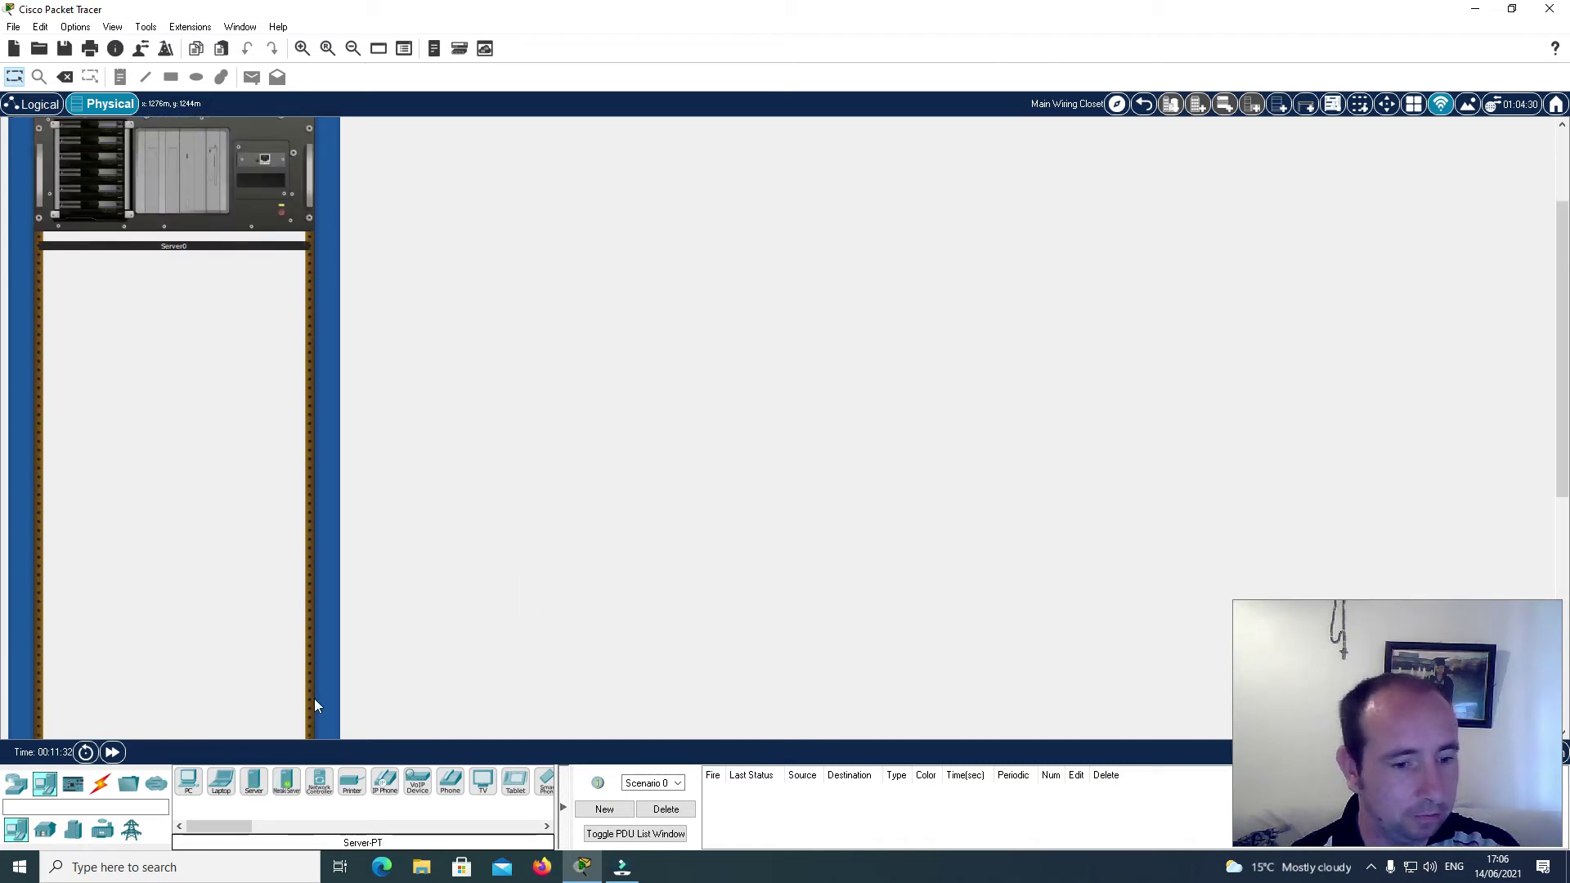
click(189, 787)
scroll(495, 556, down, 4)
click(425, 574)
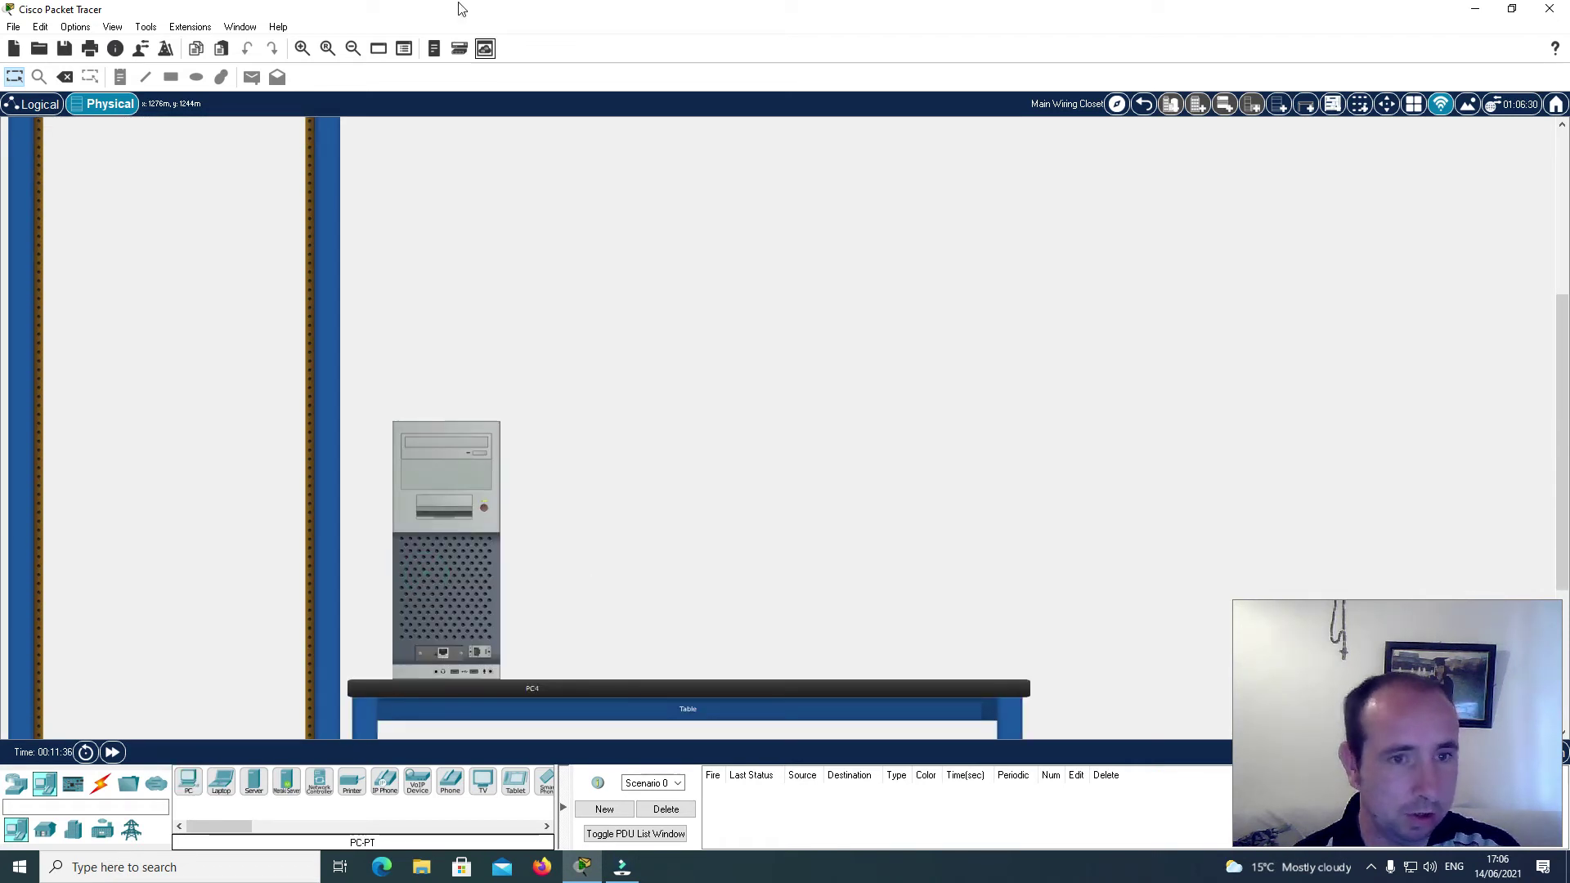
click(352, 49)
click(352, 48)
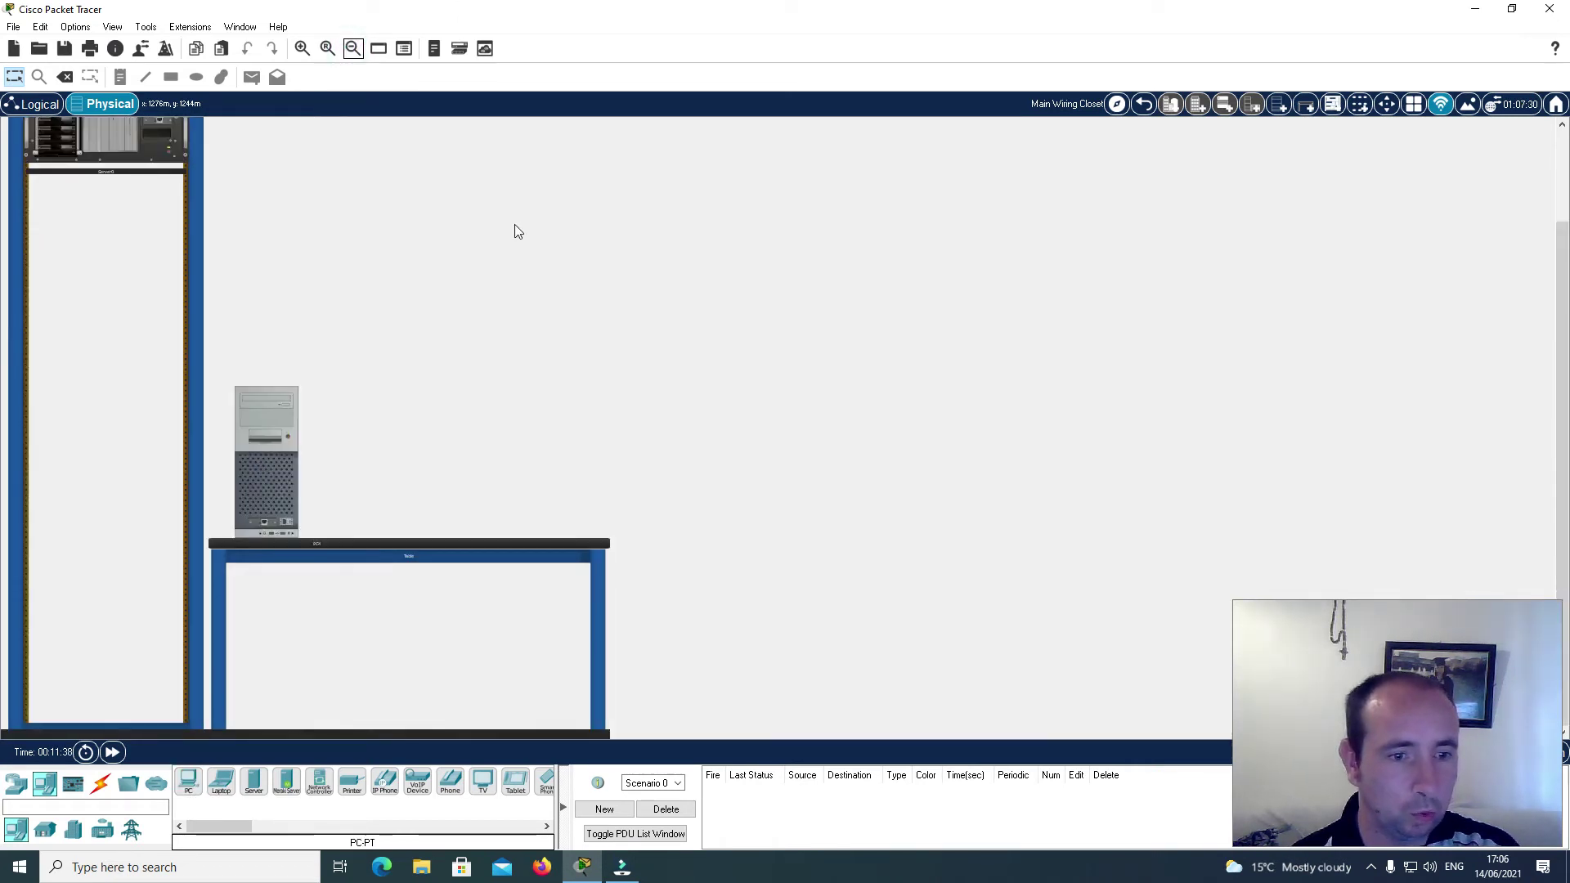
scroll(516, 232, up, 3)
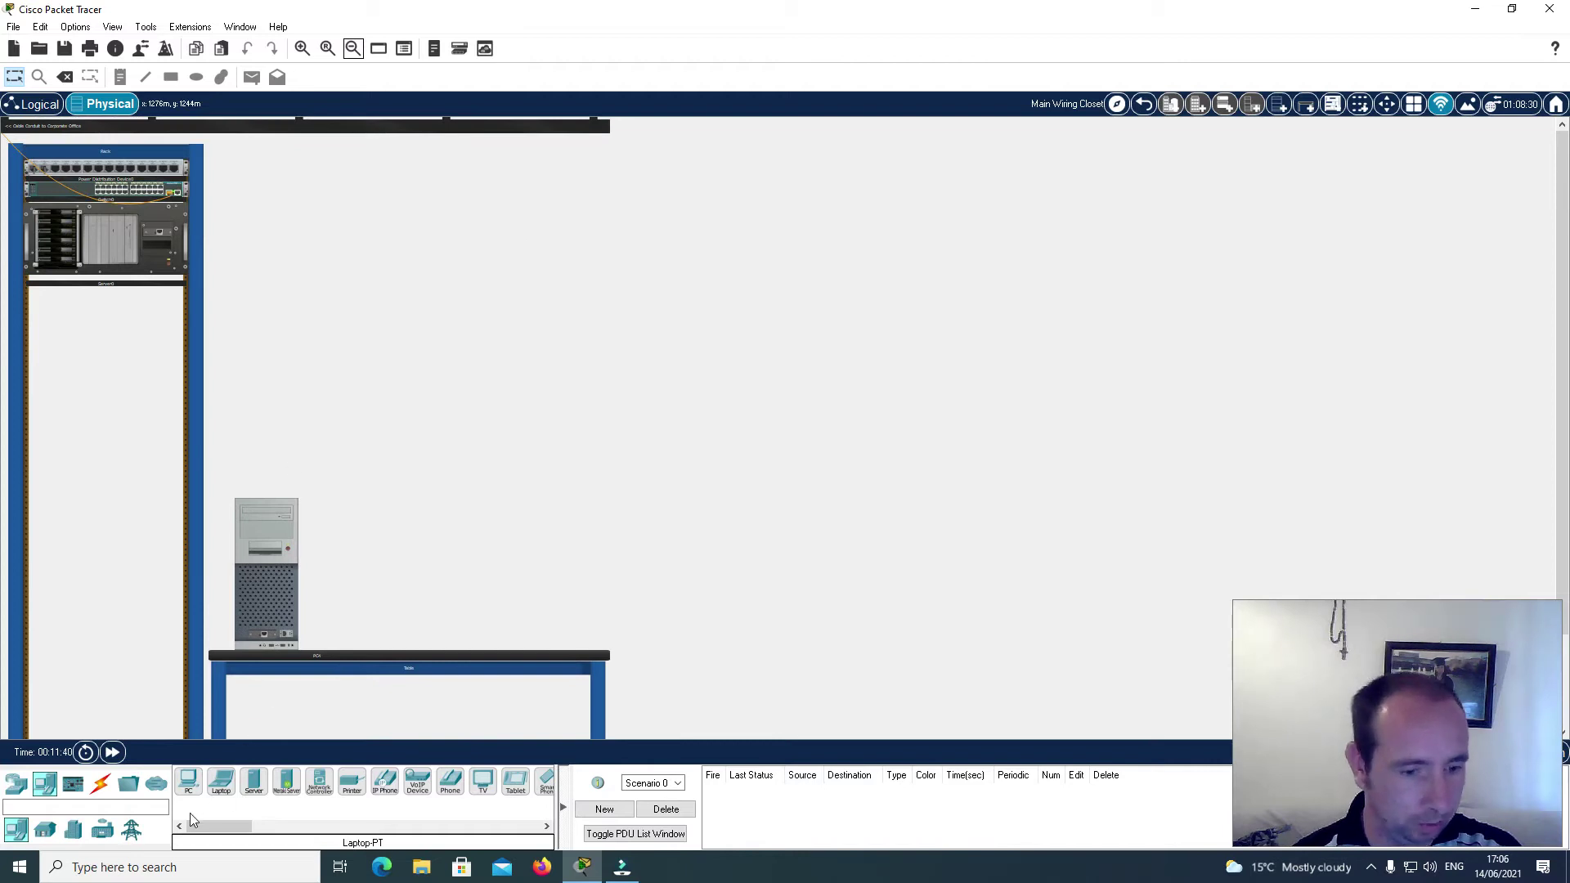
click(188, 782)
click(426, 512)
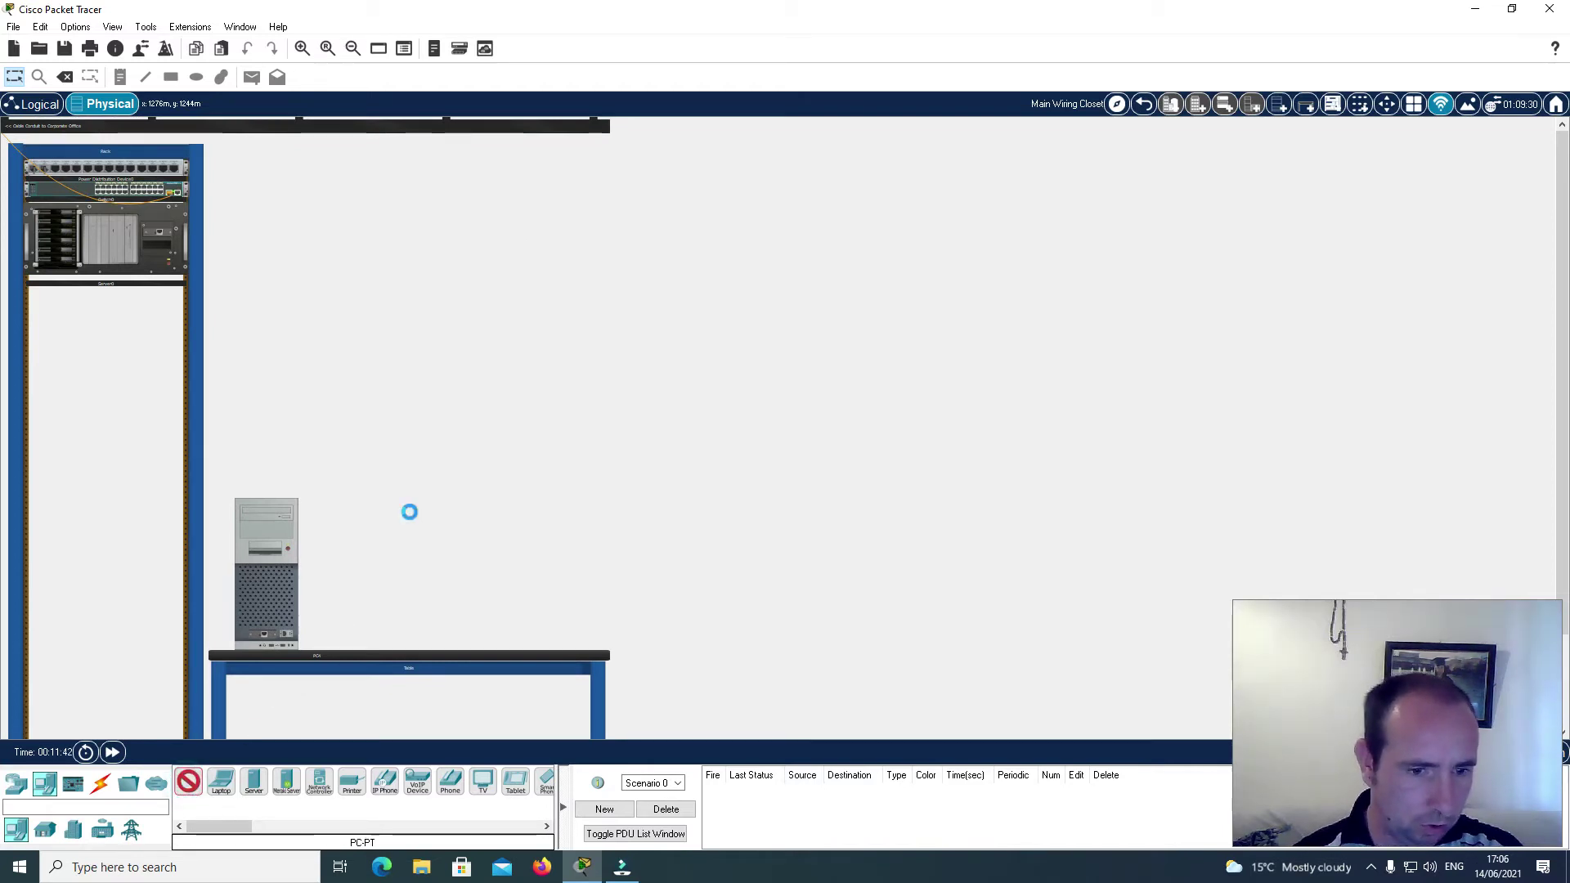
click(273, 417)
click(190, 781)
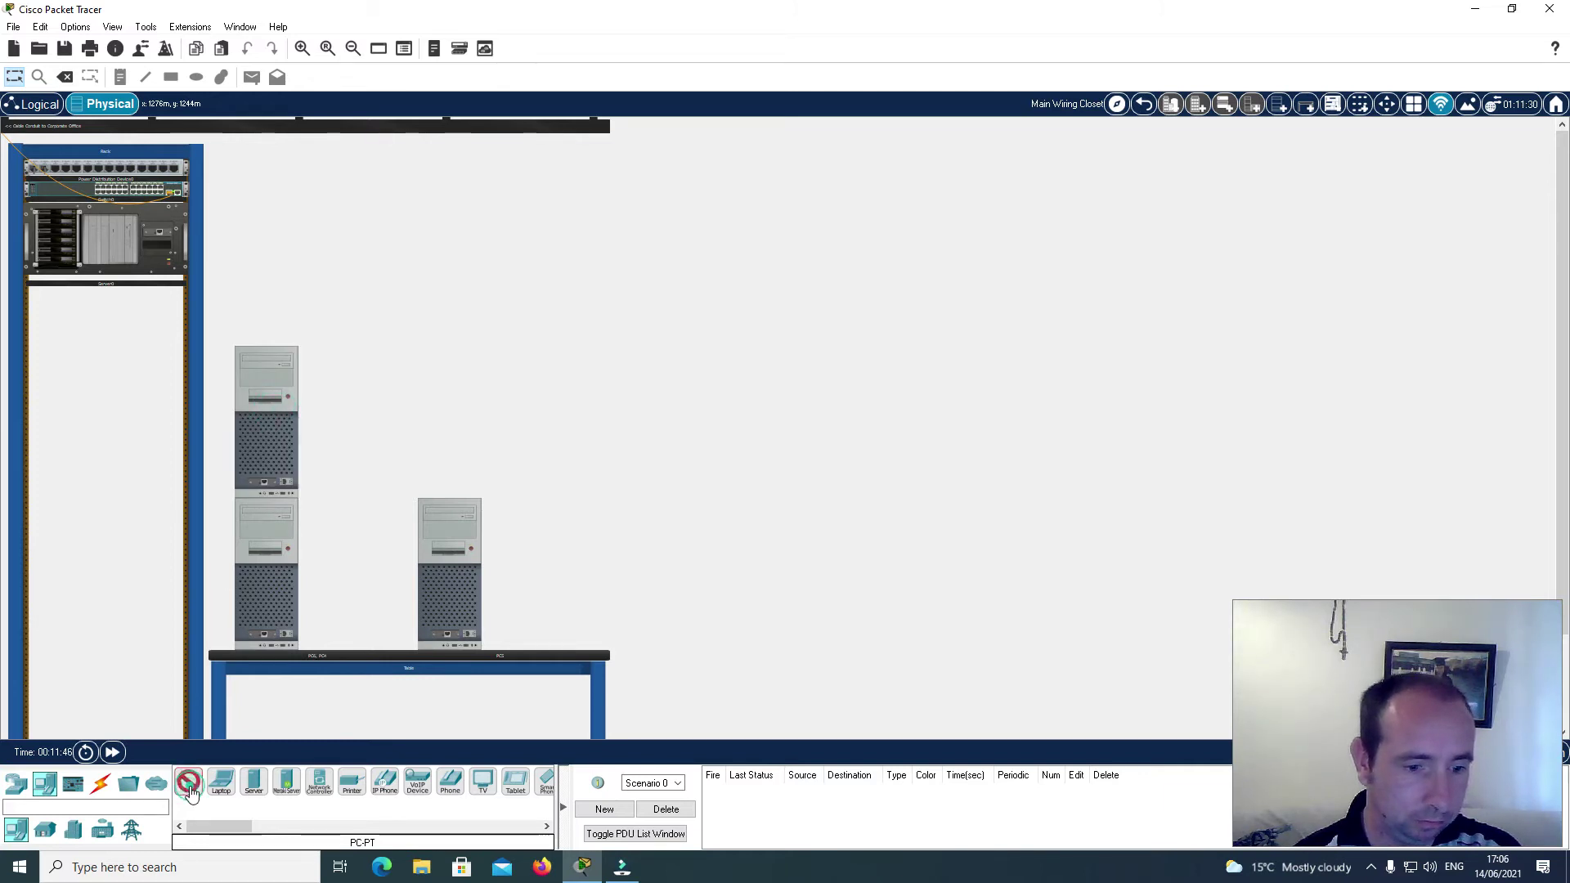
click(463, 376)
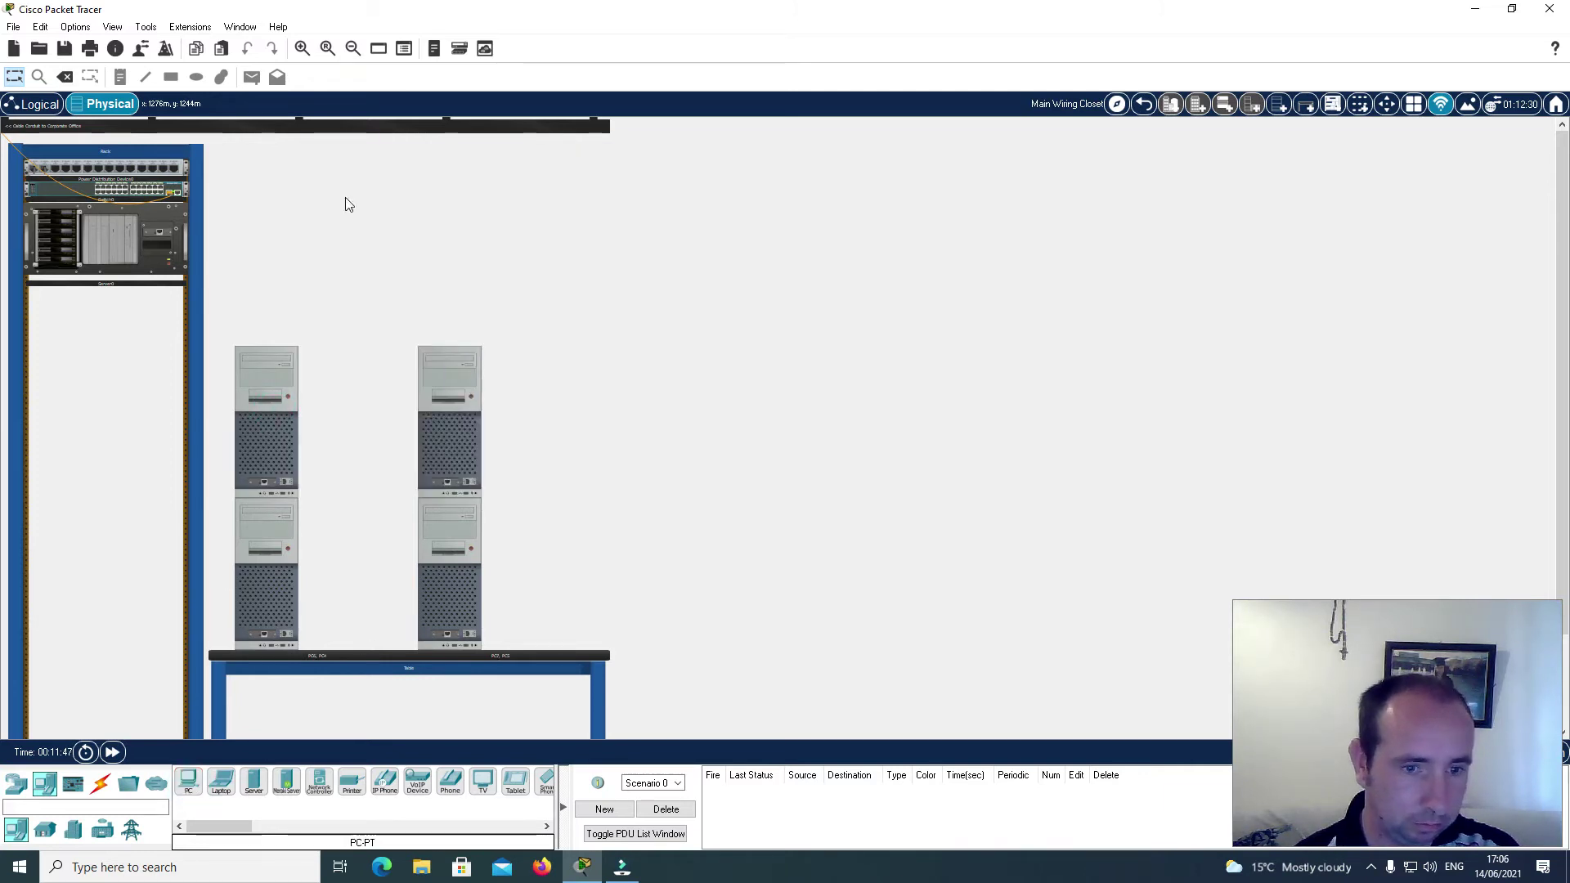
Step: Connect the rack server to a free port on Switch0 with a copper straight-through cable
click(302, 48)
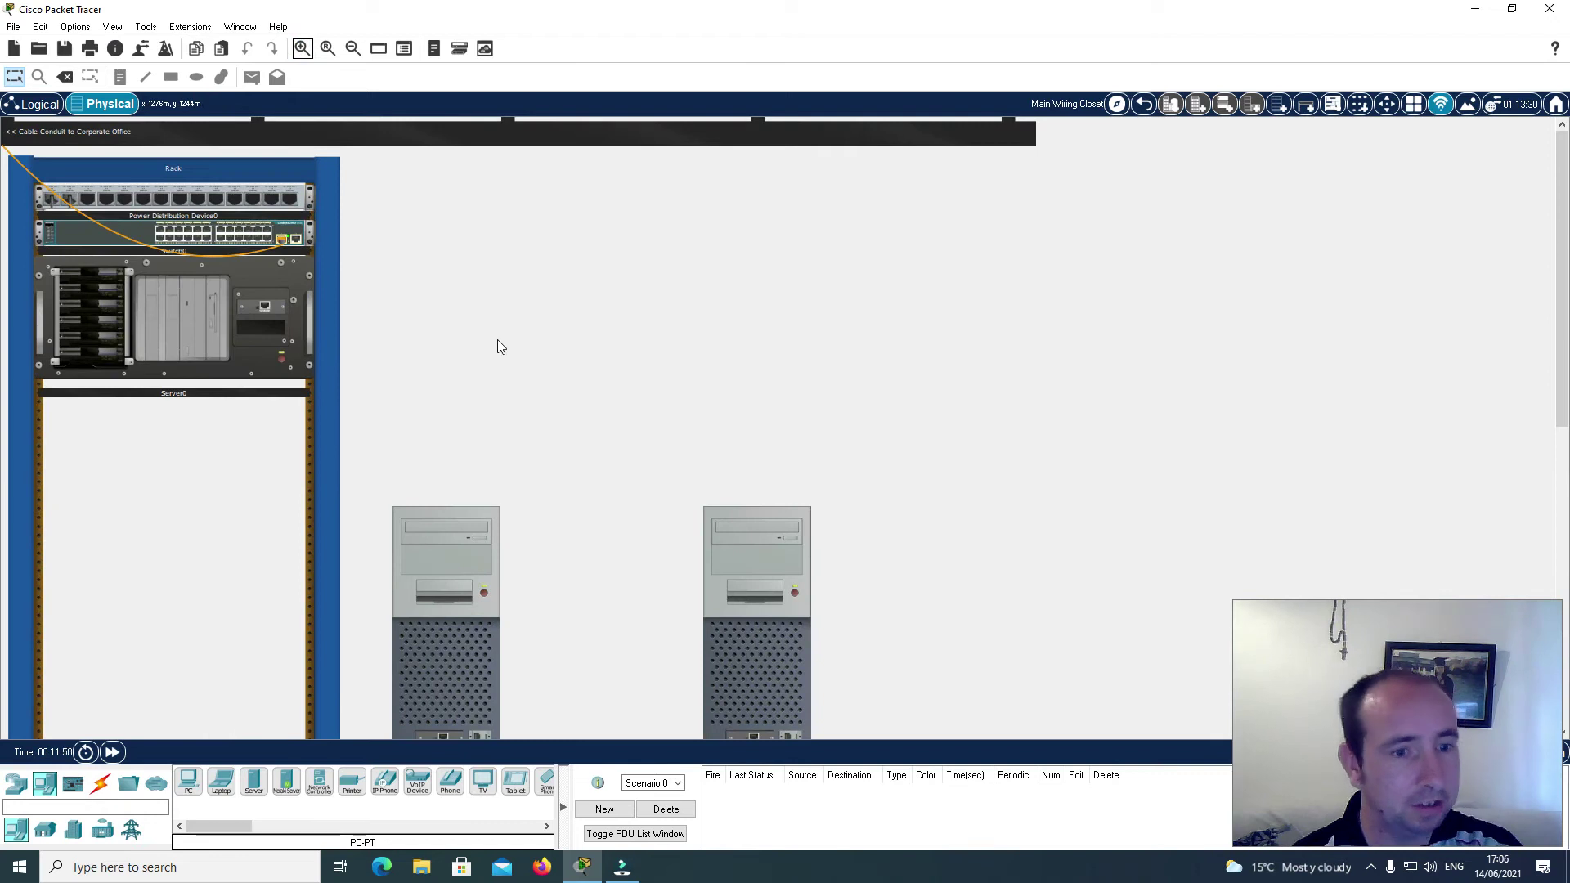
click(101, 783)
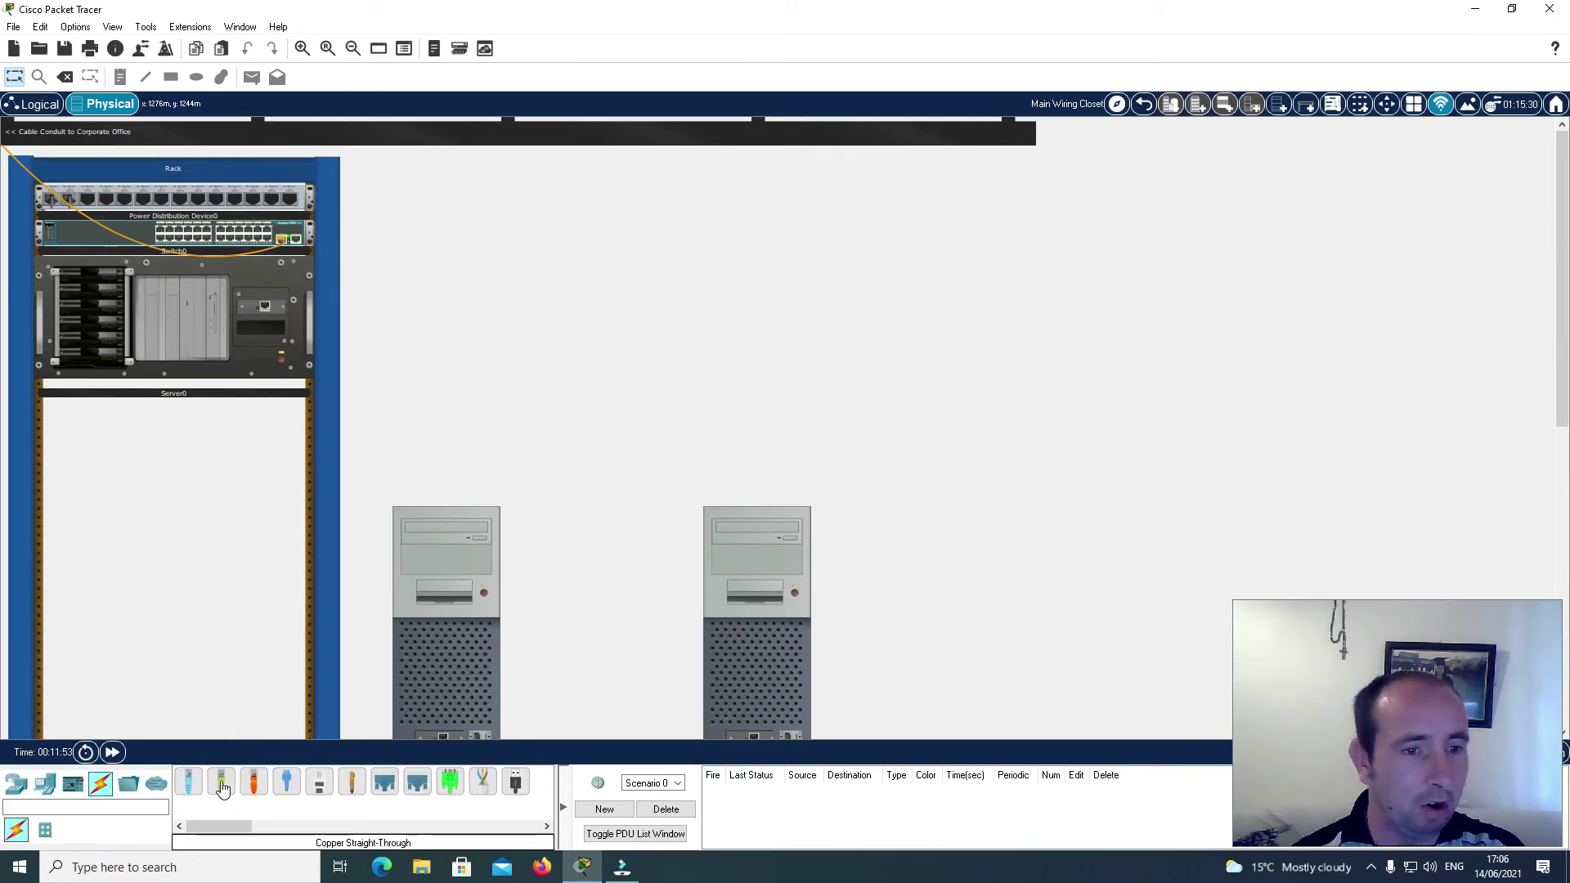
click(264, 305)
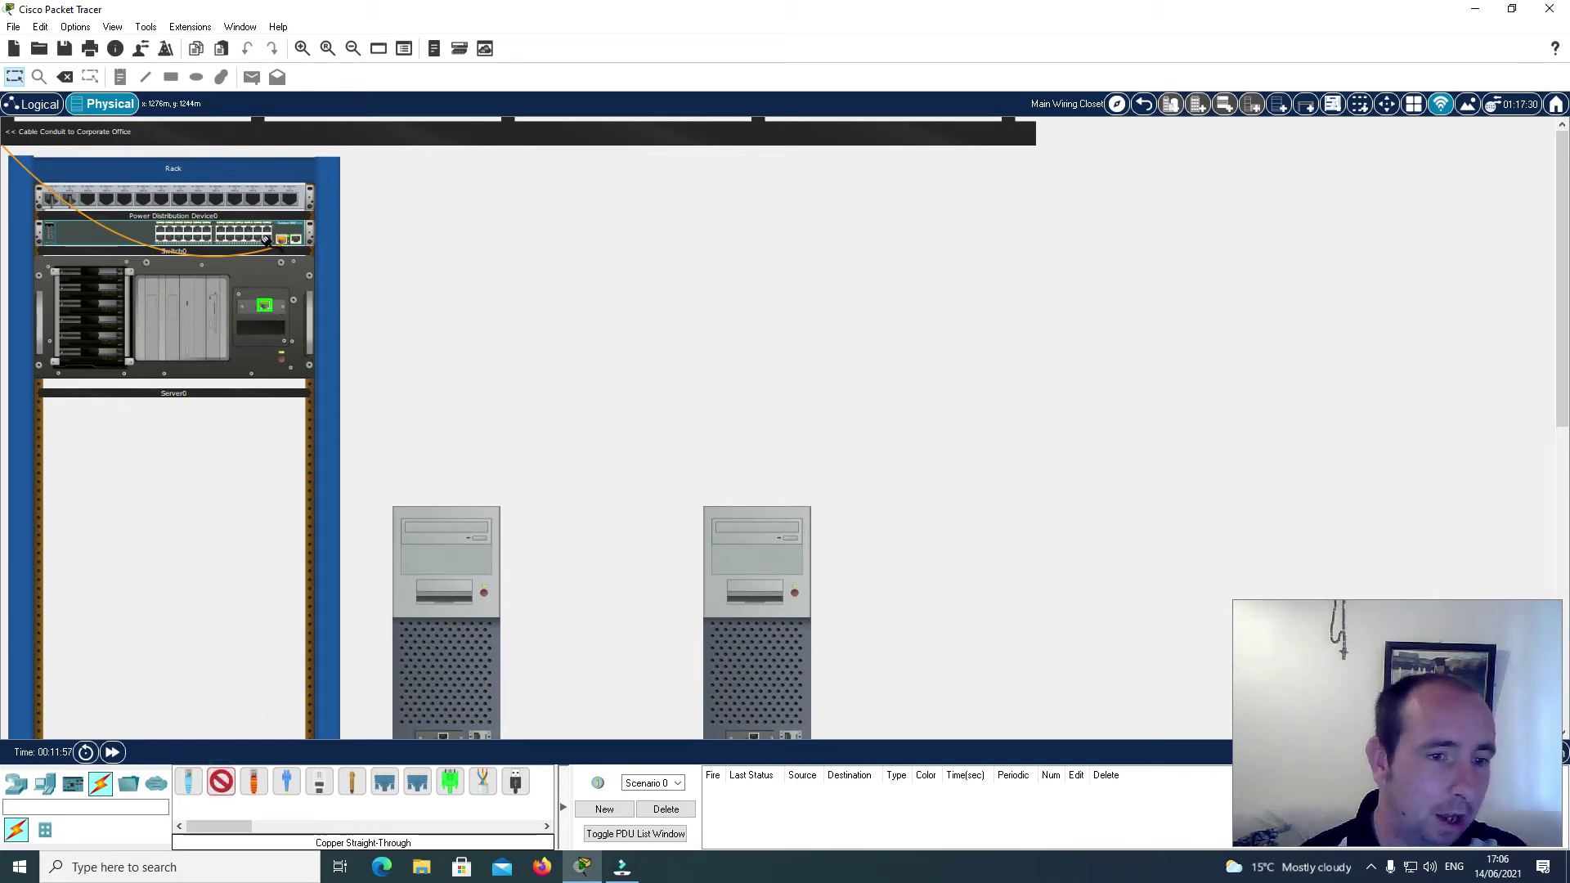
click(269, 227)
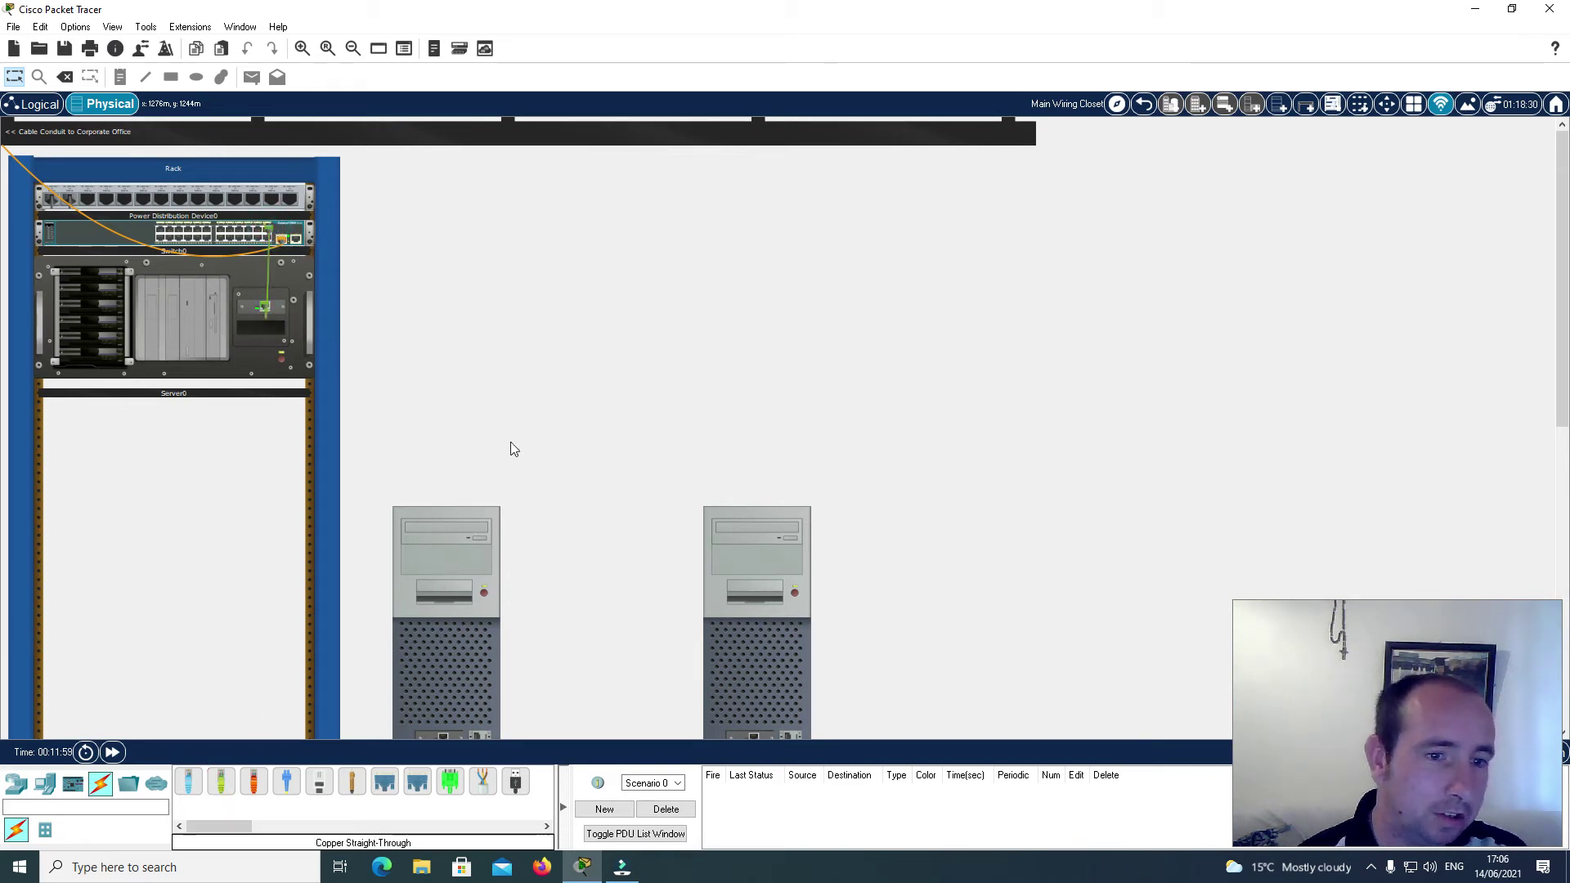
Step: Connect the lower PC of the left stack to a free port on Switch0 with a copper straight-through cable
scroll(513, 442, down, 5)
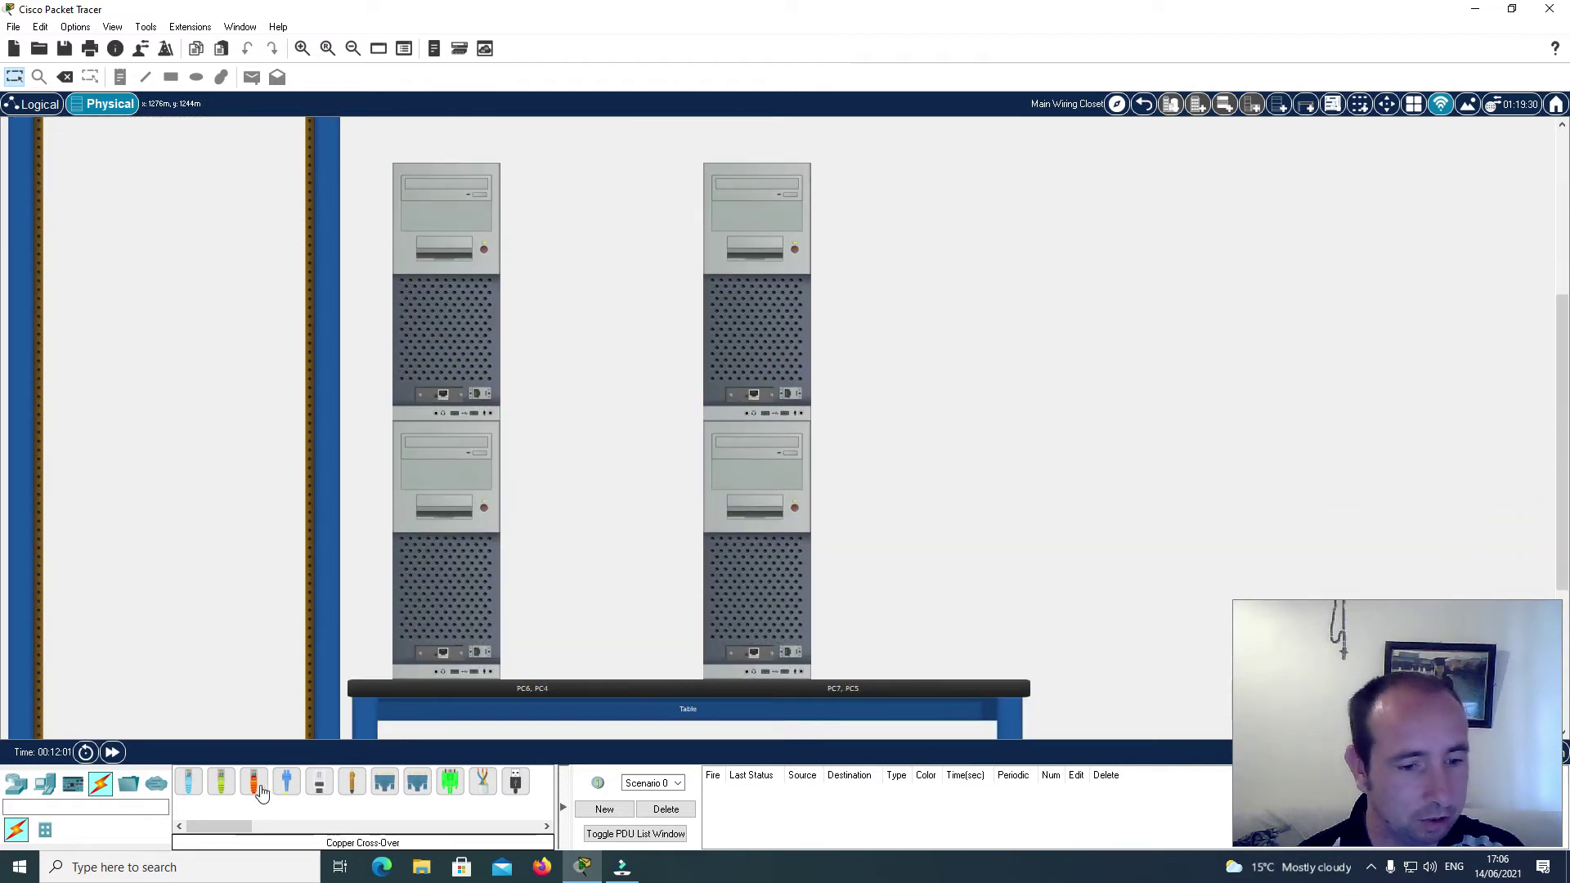
click(302, 49)
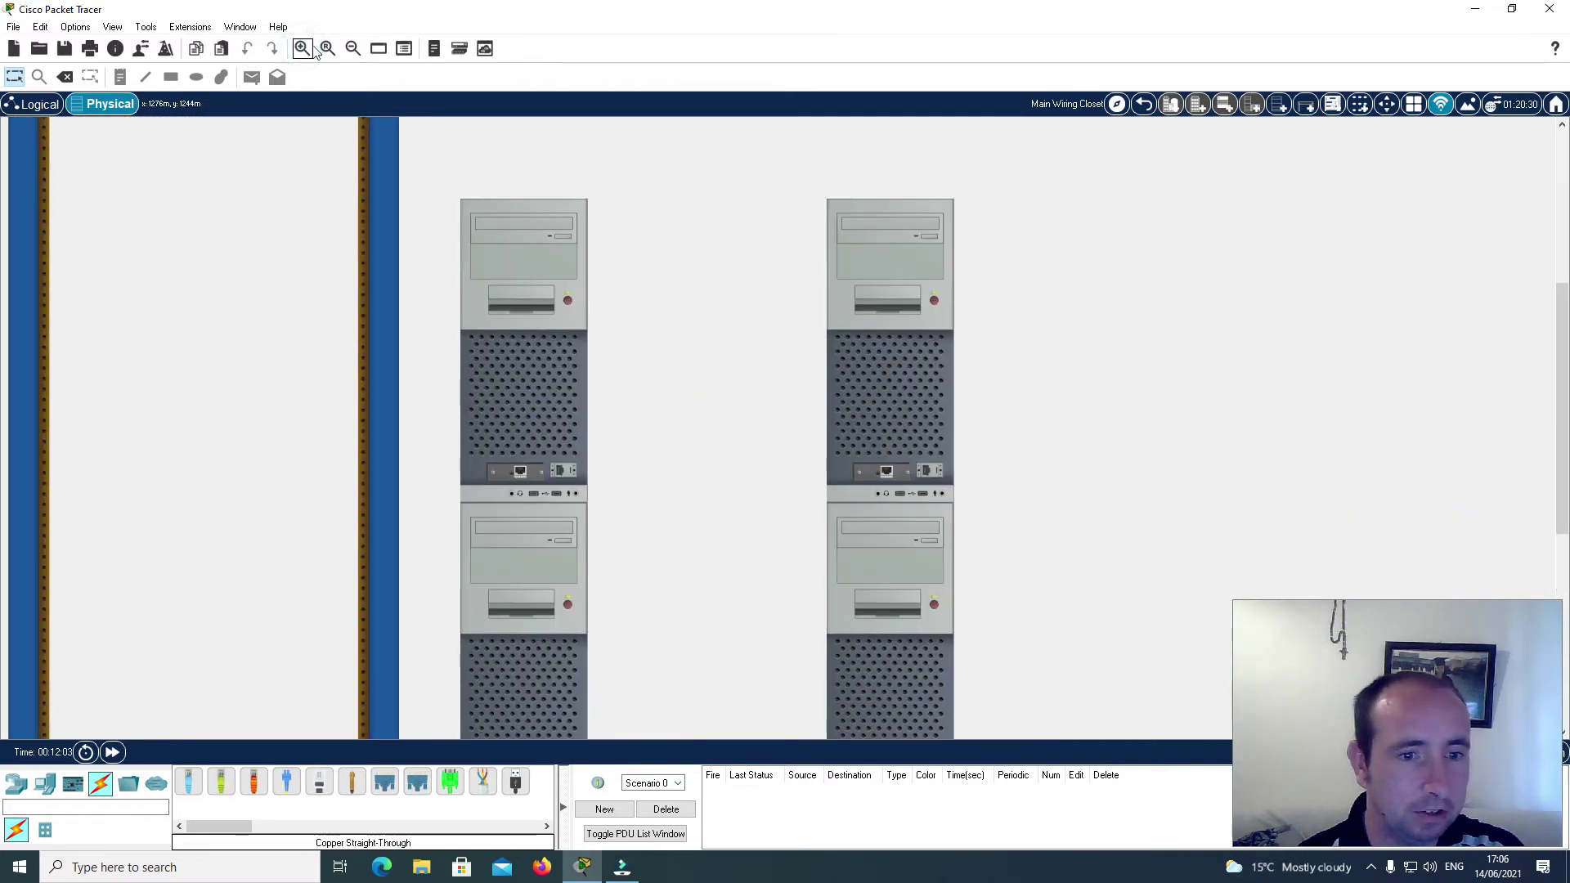
click(353, 48)
click(353, 48)
scroll(474, 297, up, 4)
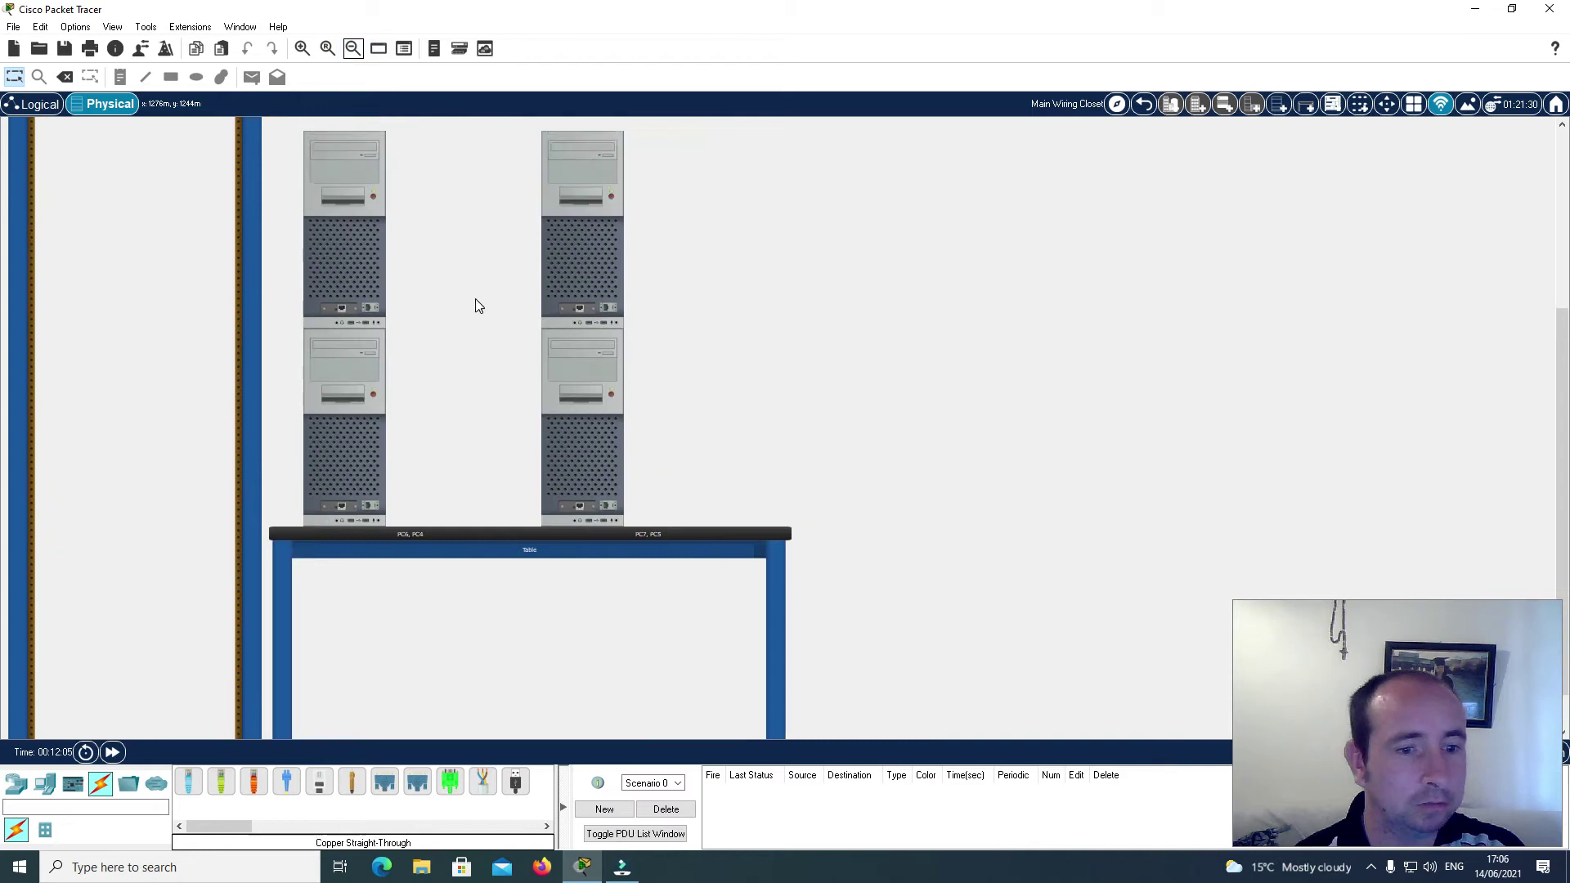
scroll(477, 305, up, 2)
scroll(477, 305, down, 2)
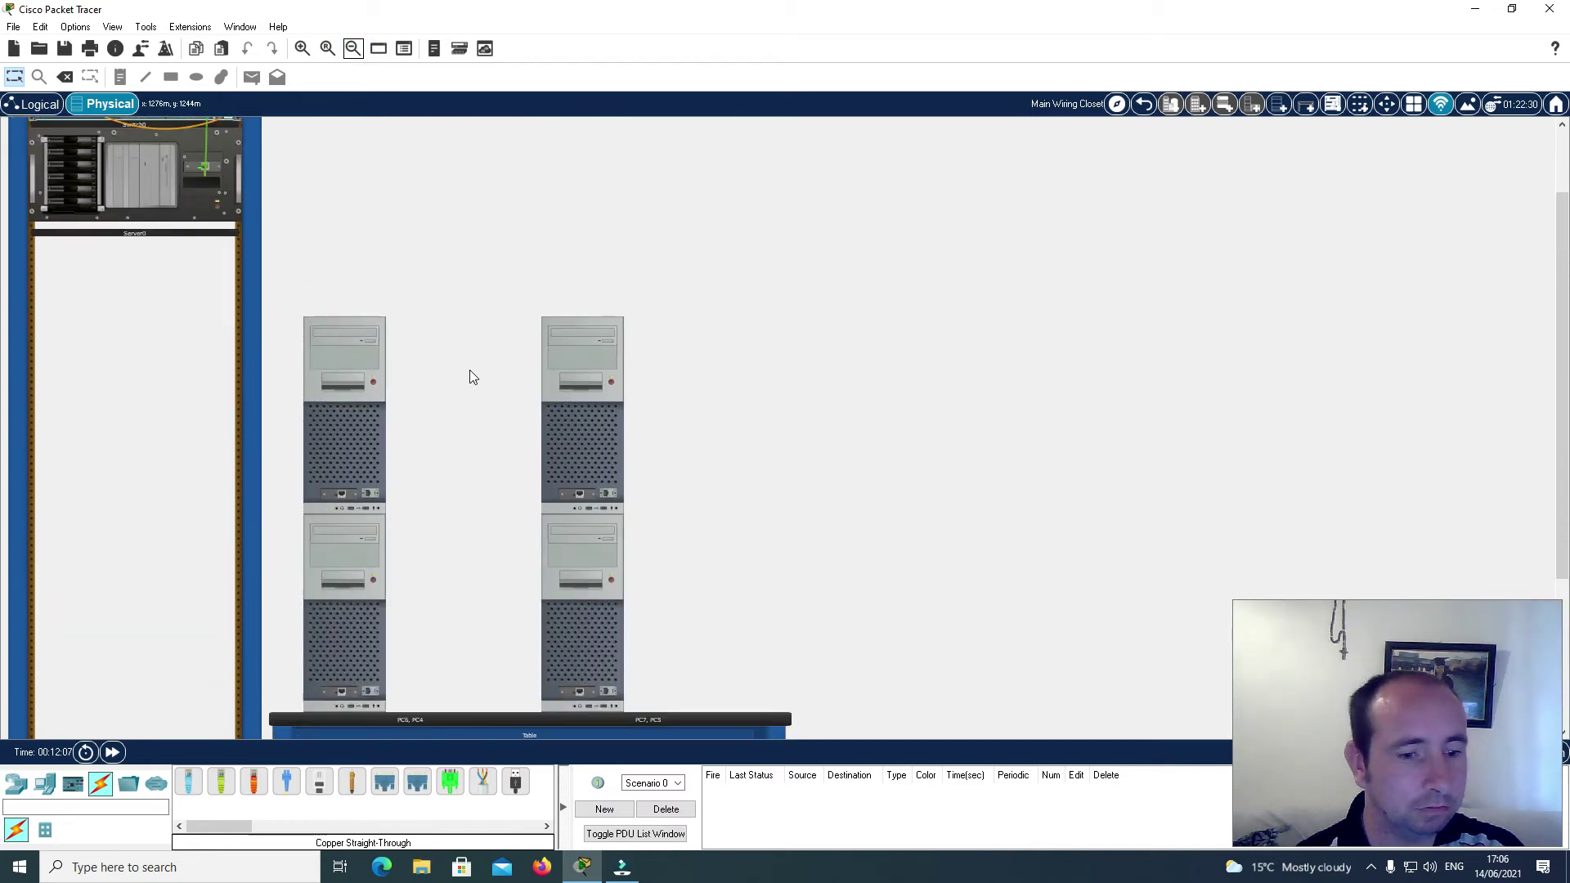
click(228, 791)
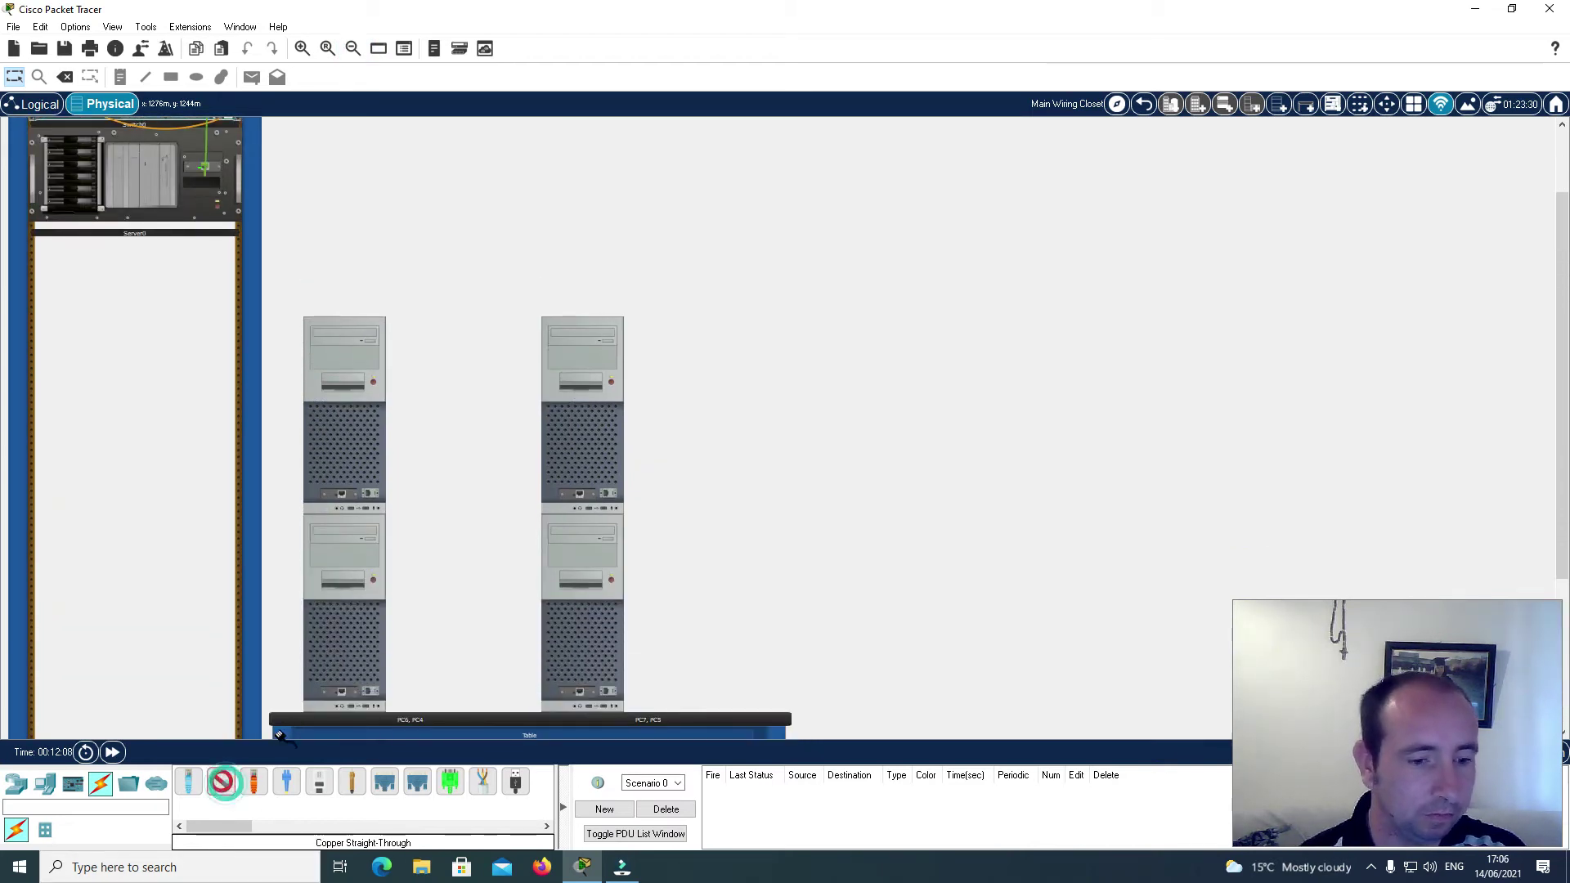
click(341, 692)
scroll(342, 693, up, 3)
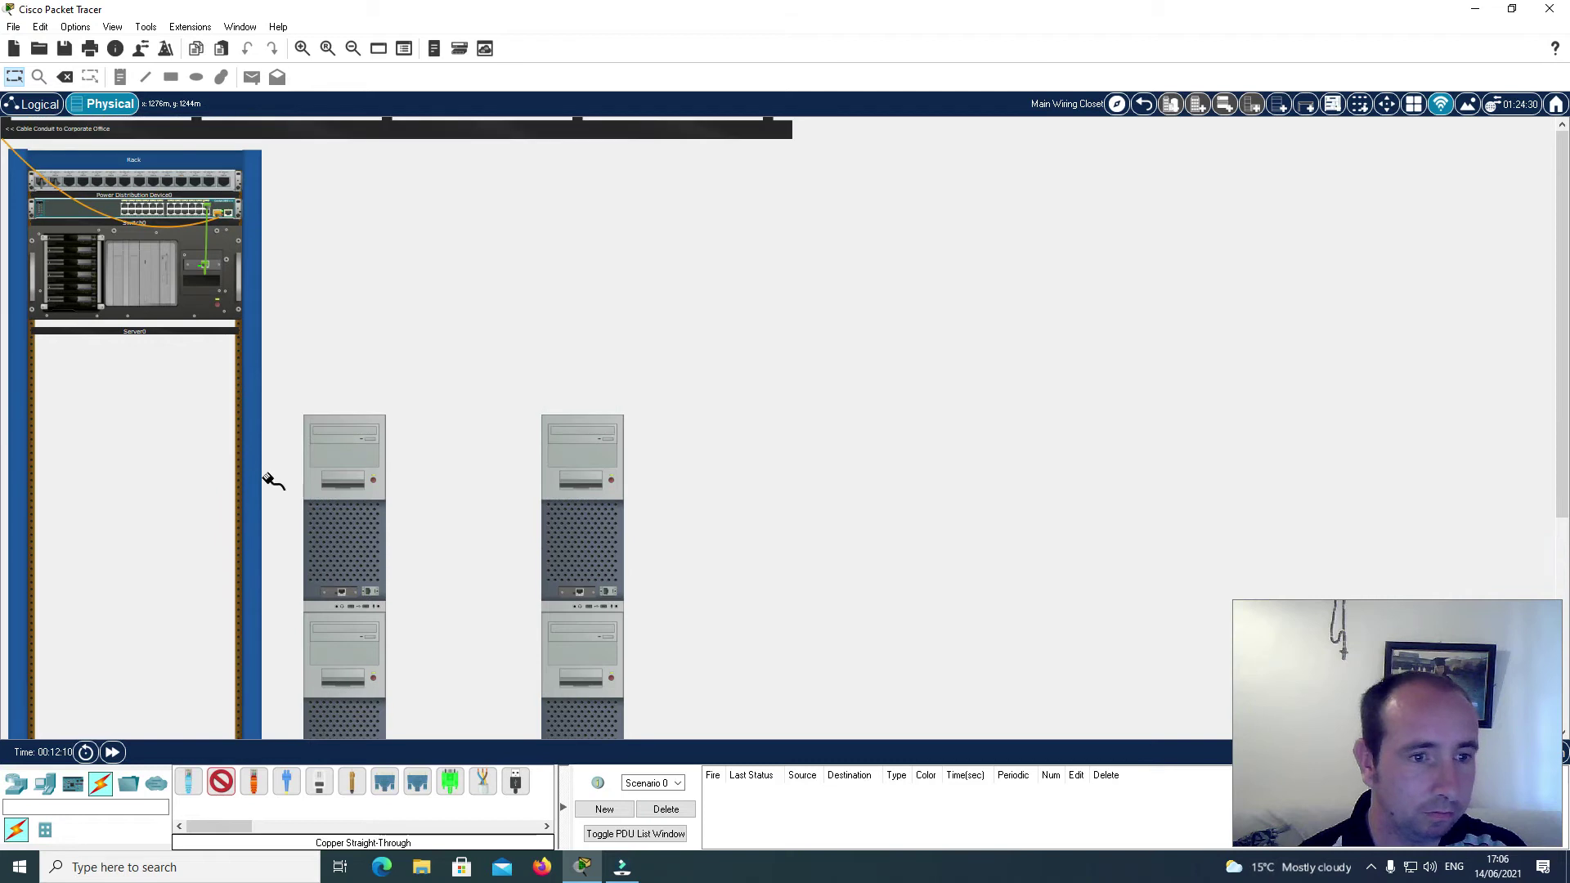
click(197, 205)
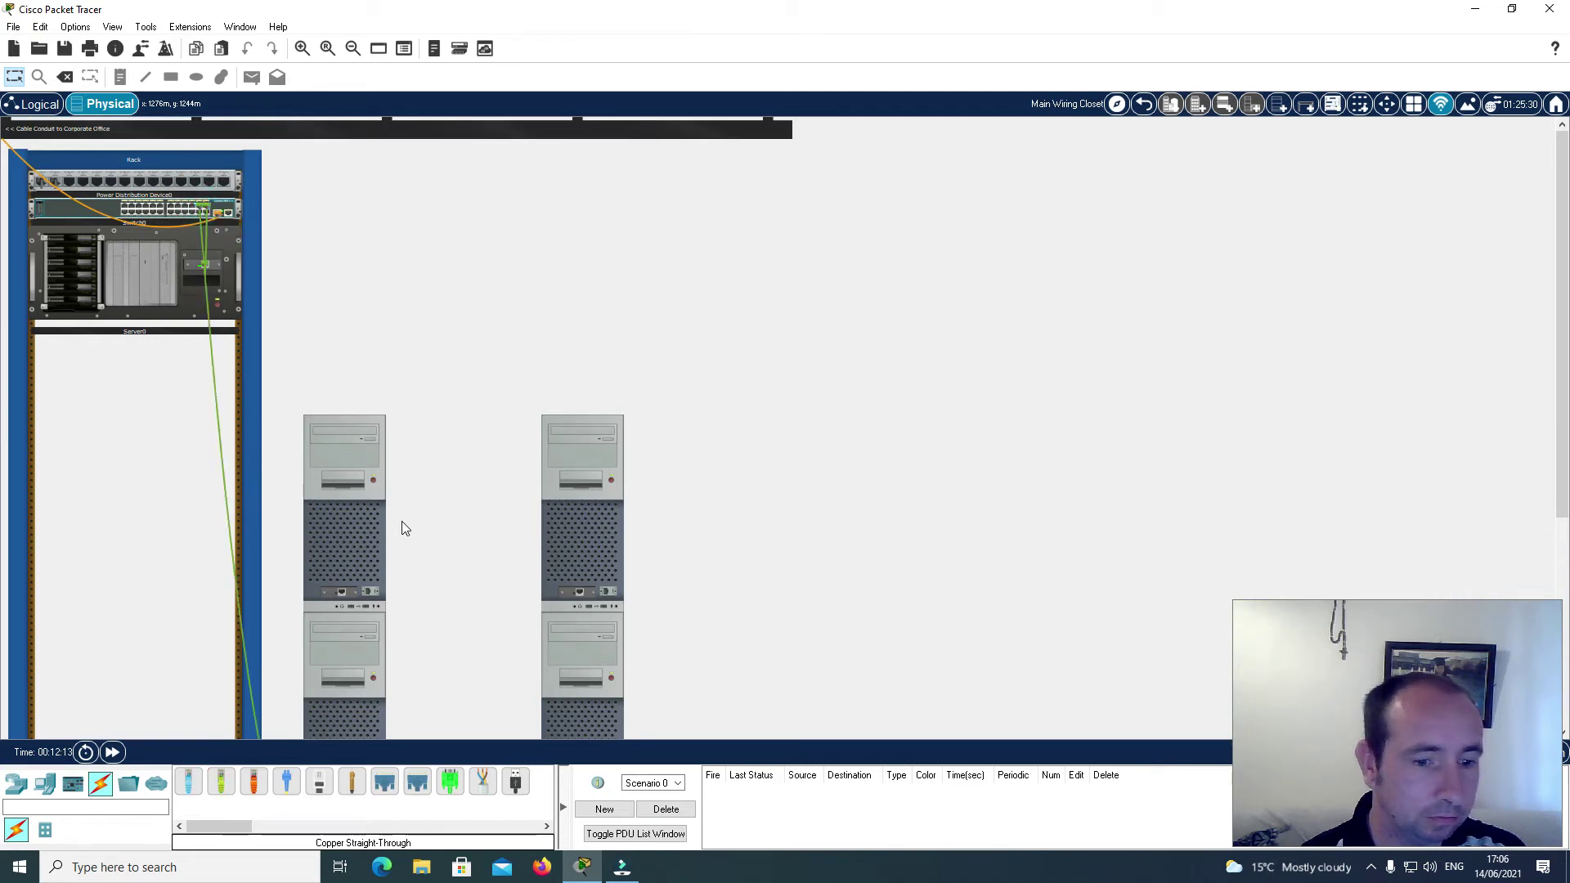
scroll(402, 527, down, 9)
click(221, 782)
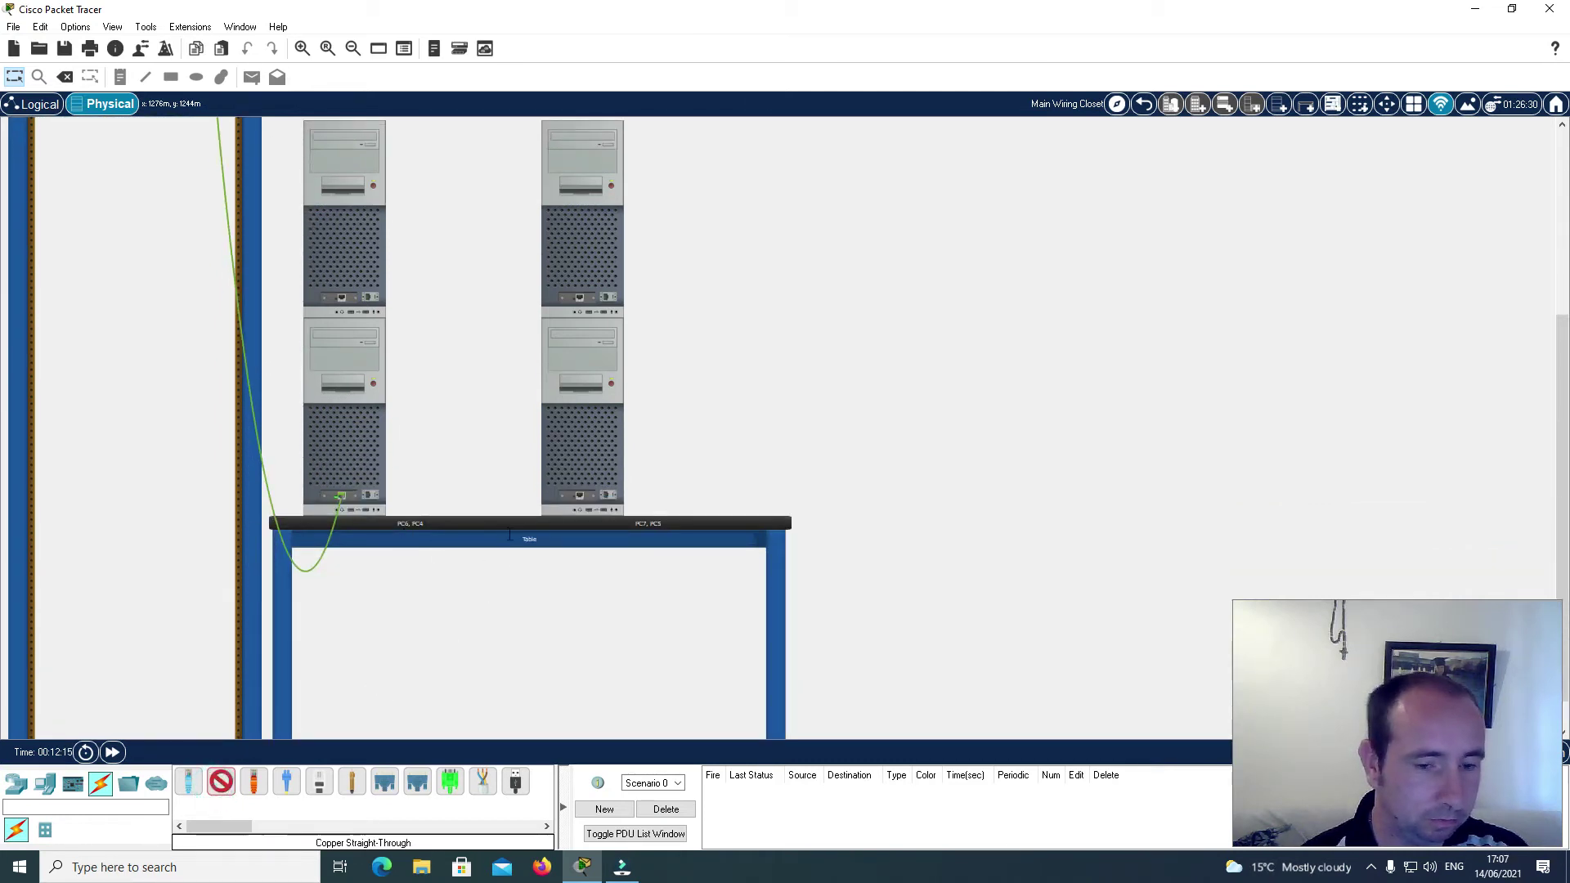
click(579, 498)
scroll(564, 490, up, 9)
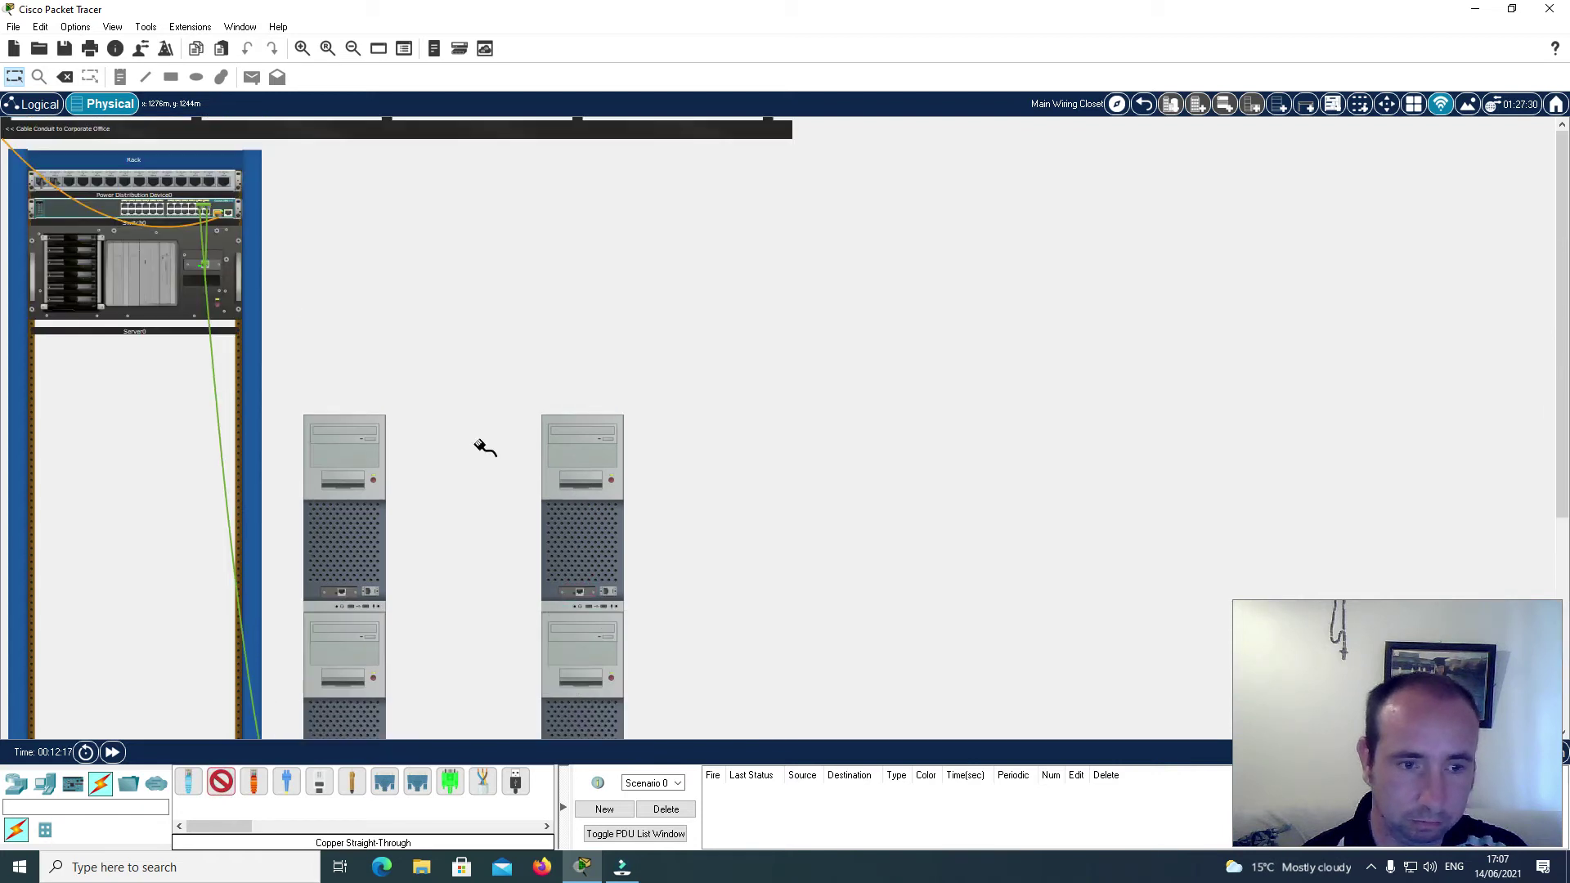
click(192, 206)
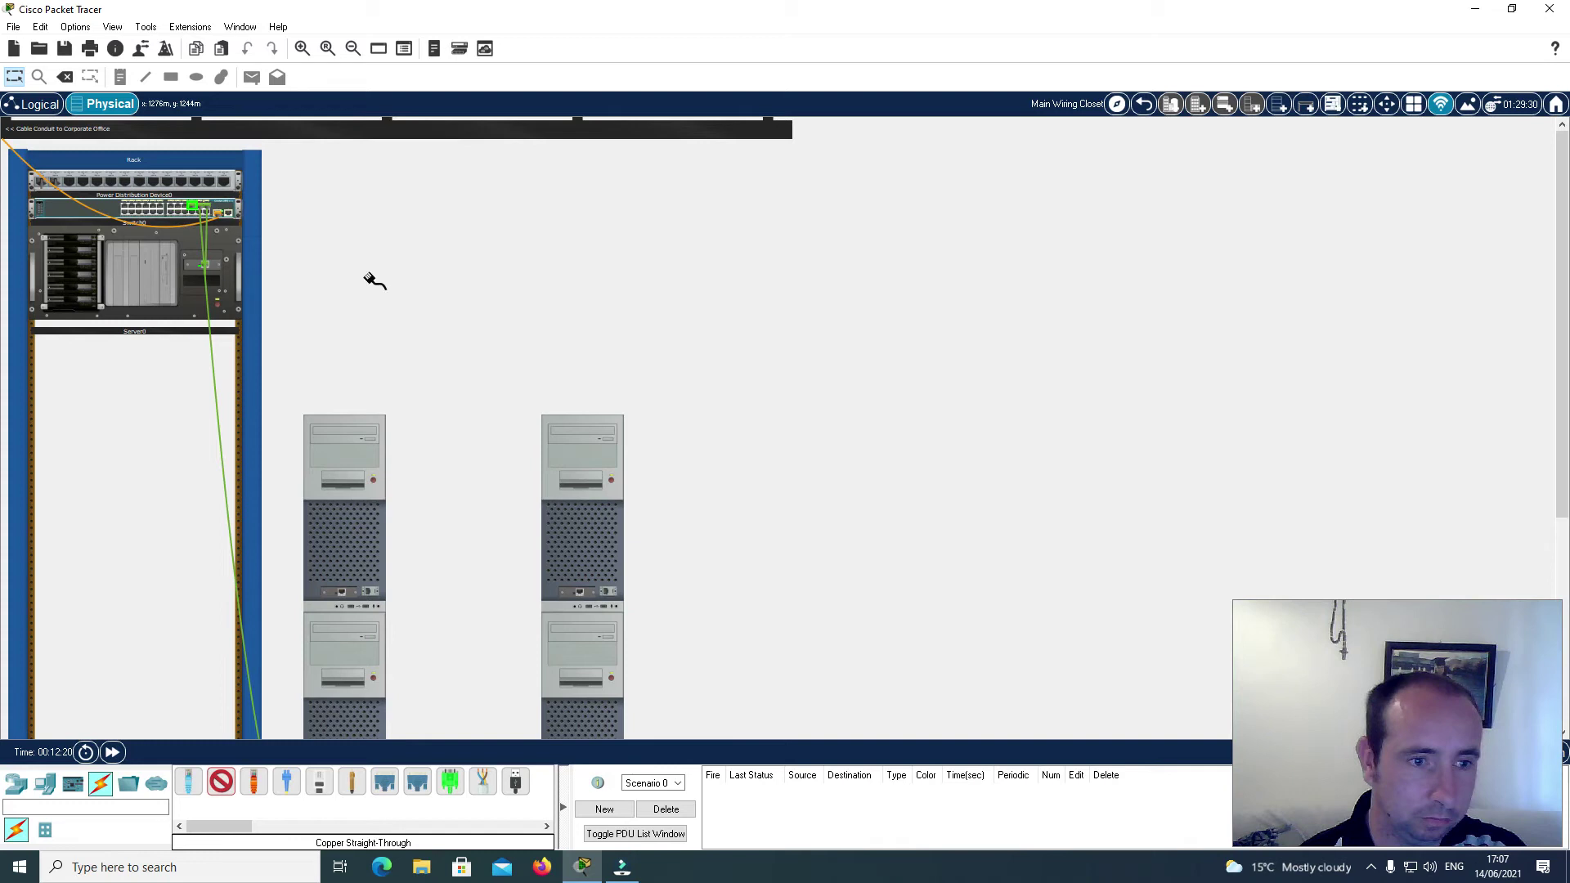
scroll(413, 293, down, 4)
scroll(412, 293, down, 5)
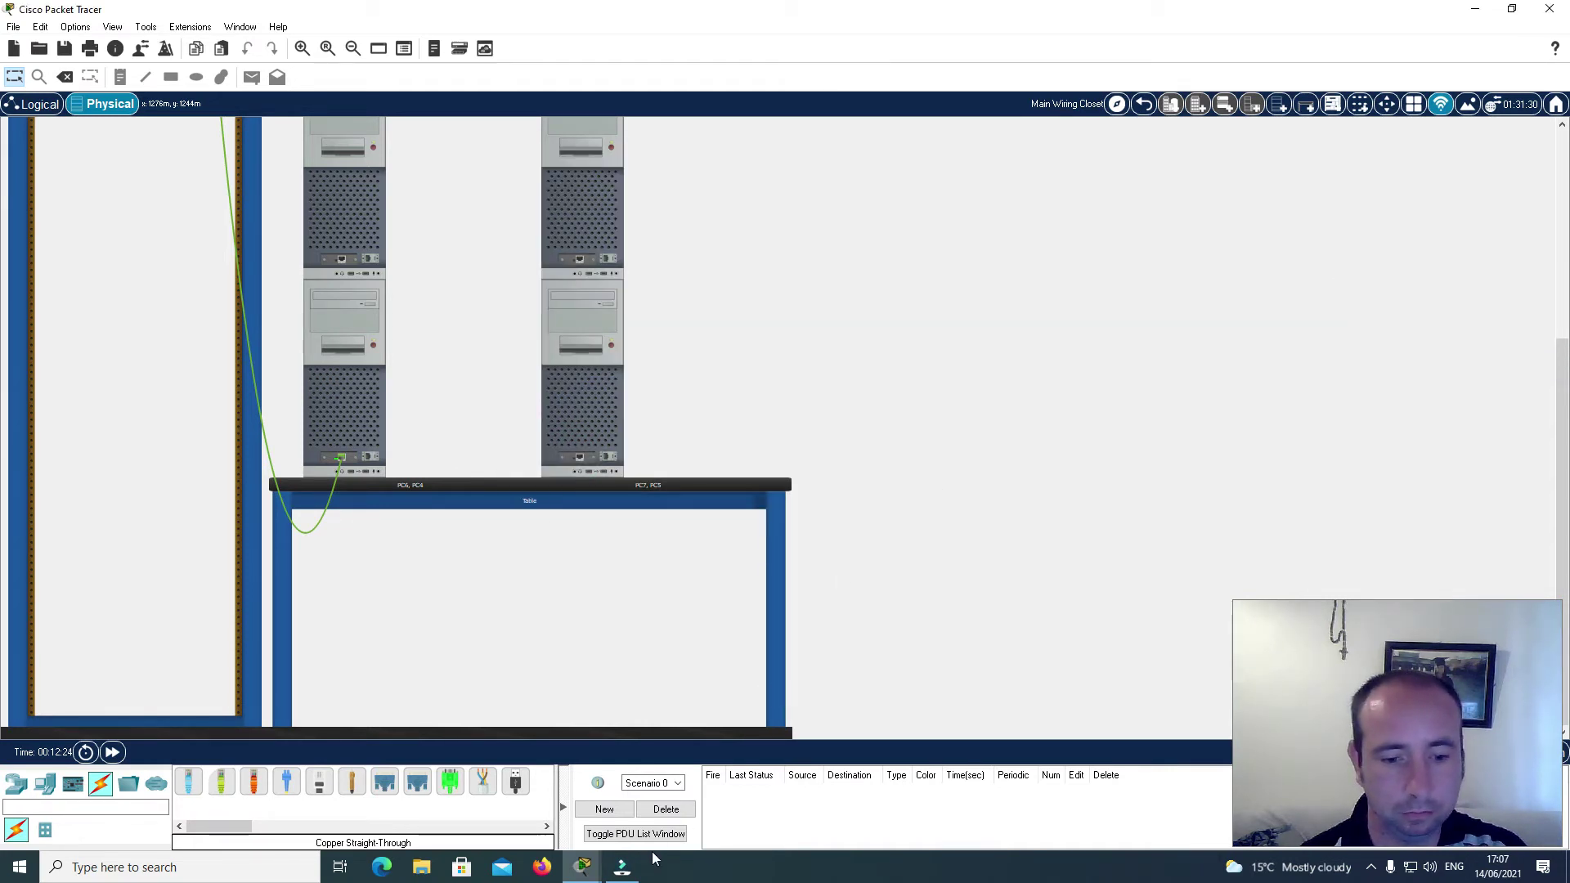
scroll(761, 393, up, 4)
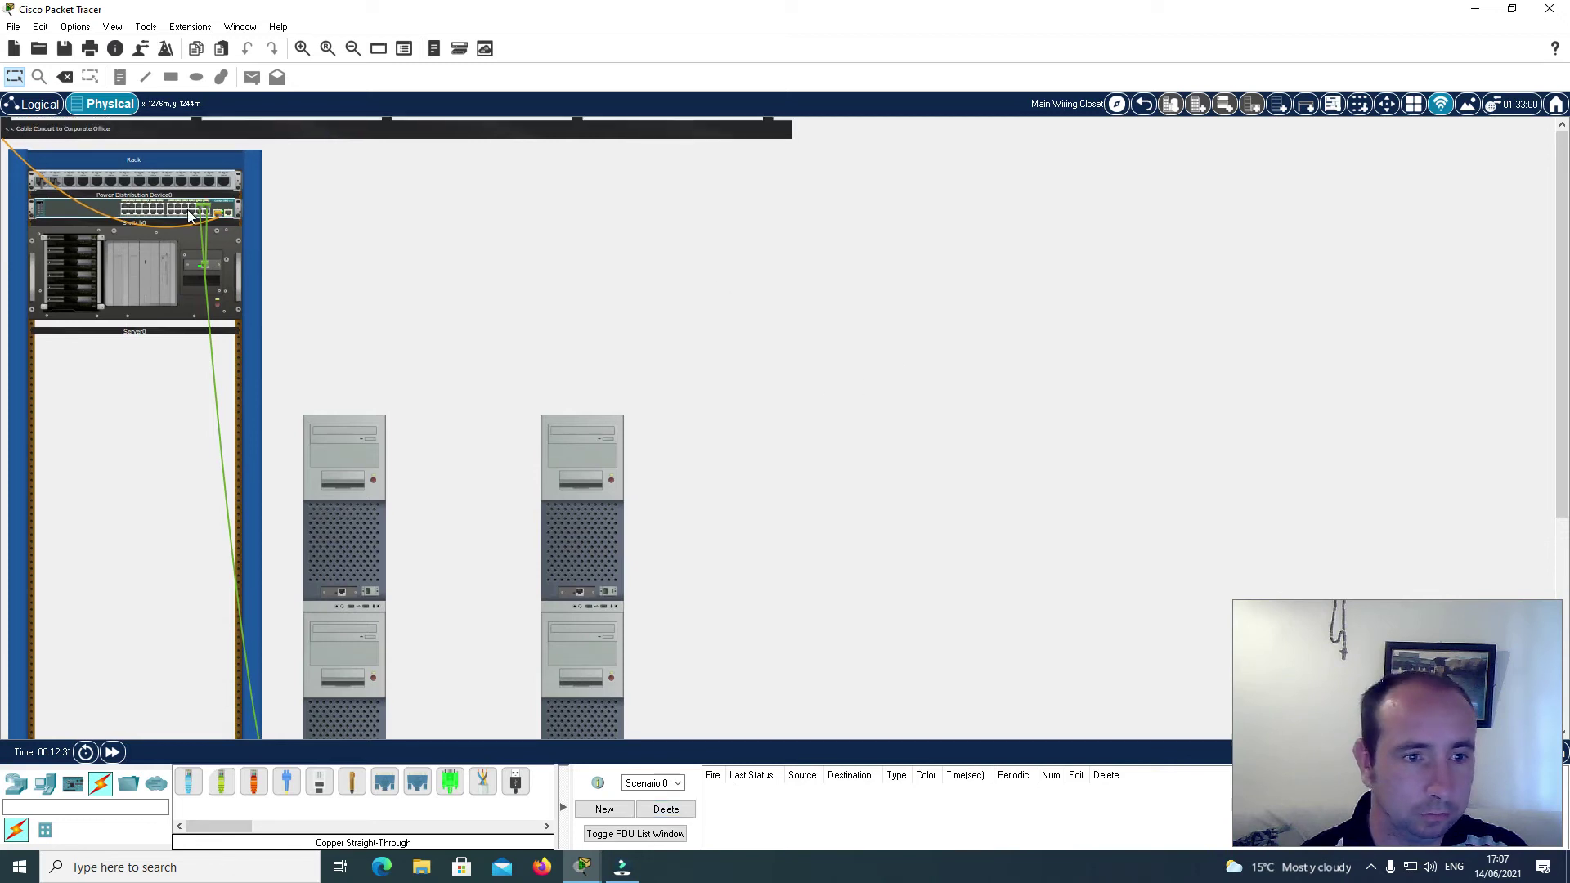
click(195, 213)
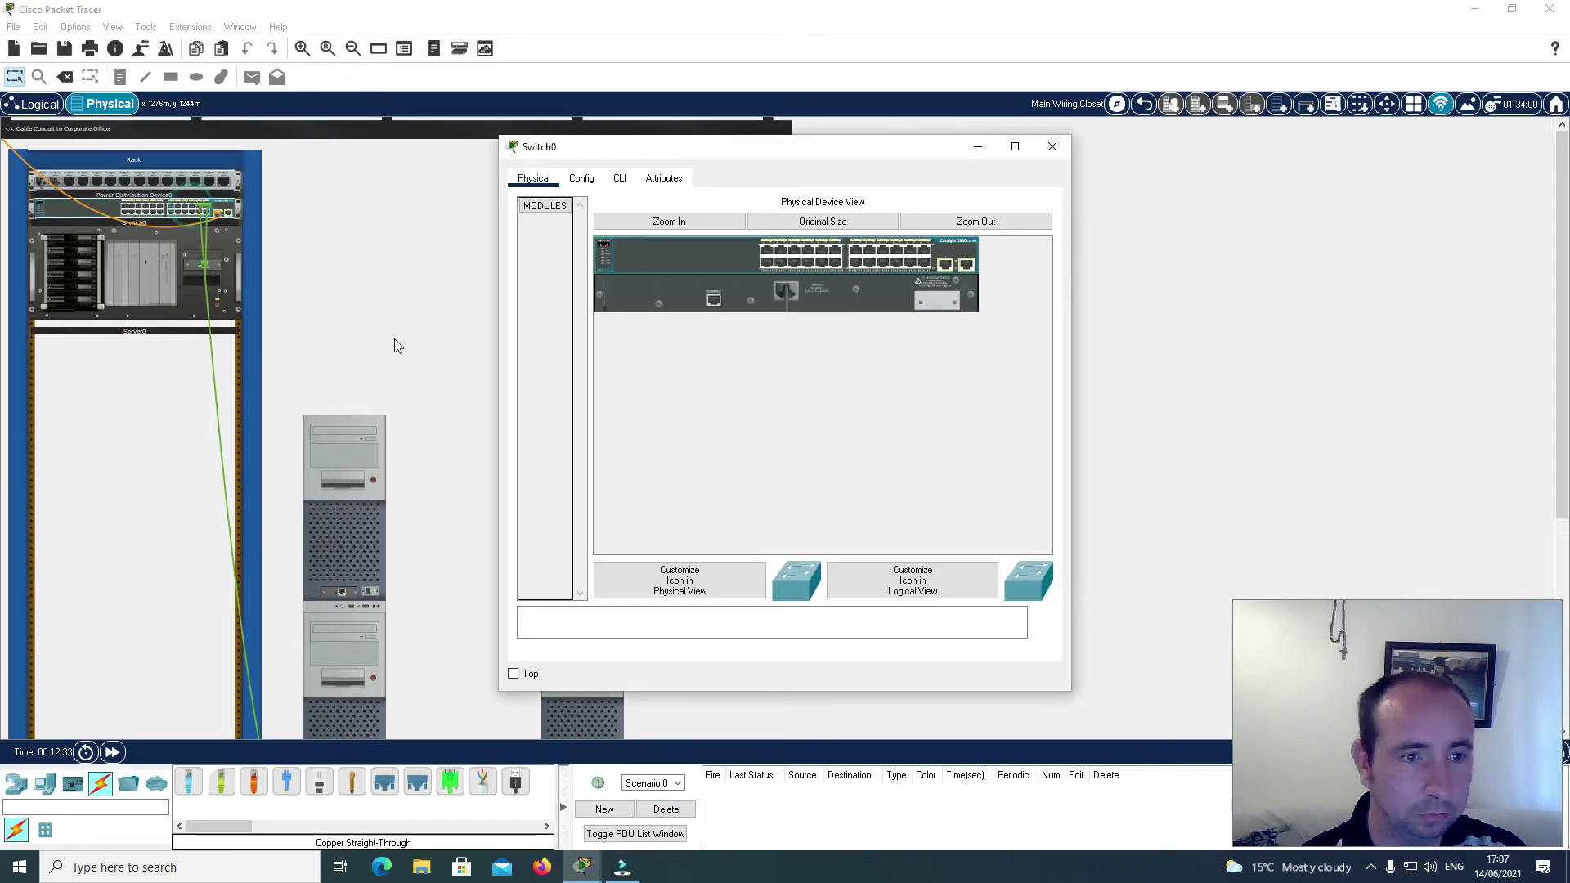
click(1046, 150)
Step: Connect the lower PC of the right stack to a free port on Switch0 with a copper straight-through cable
scroll(471, 552, down, 1)
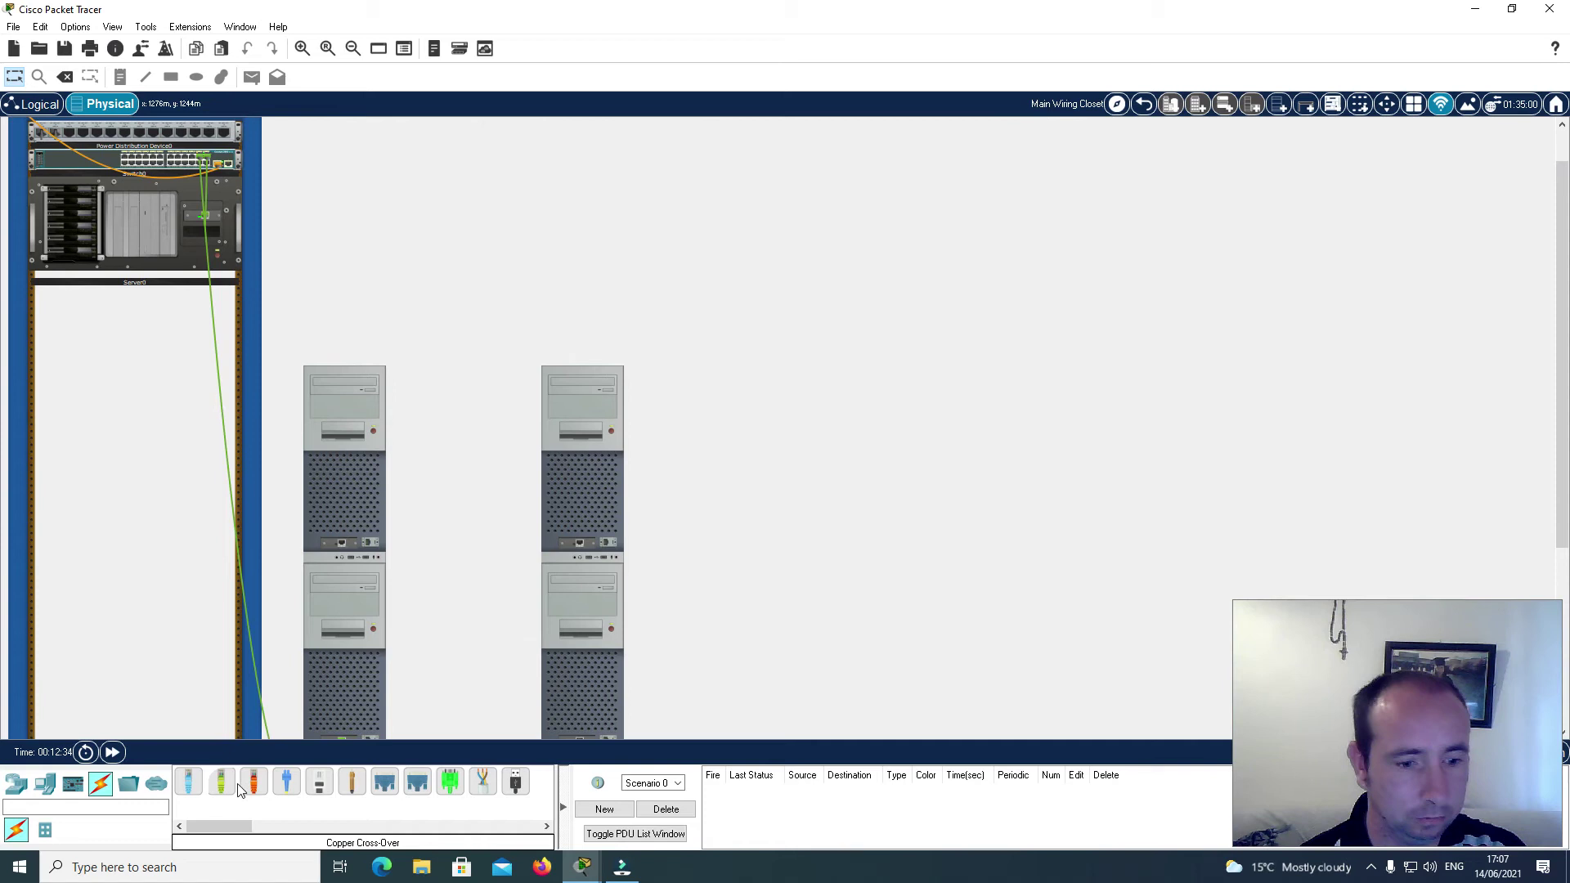
click(226, 783)
scroll(490, 663, down, 4)
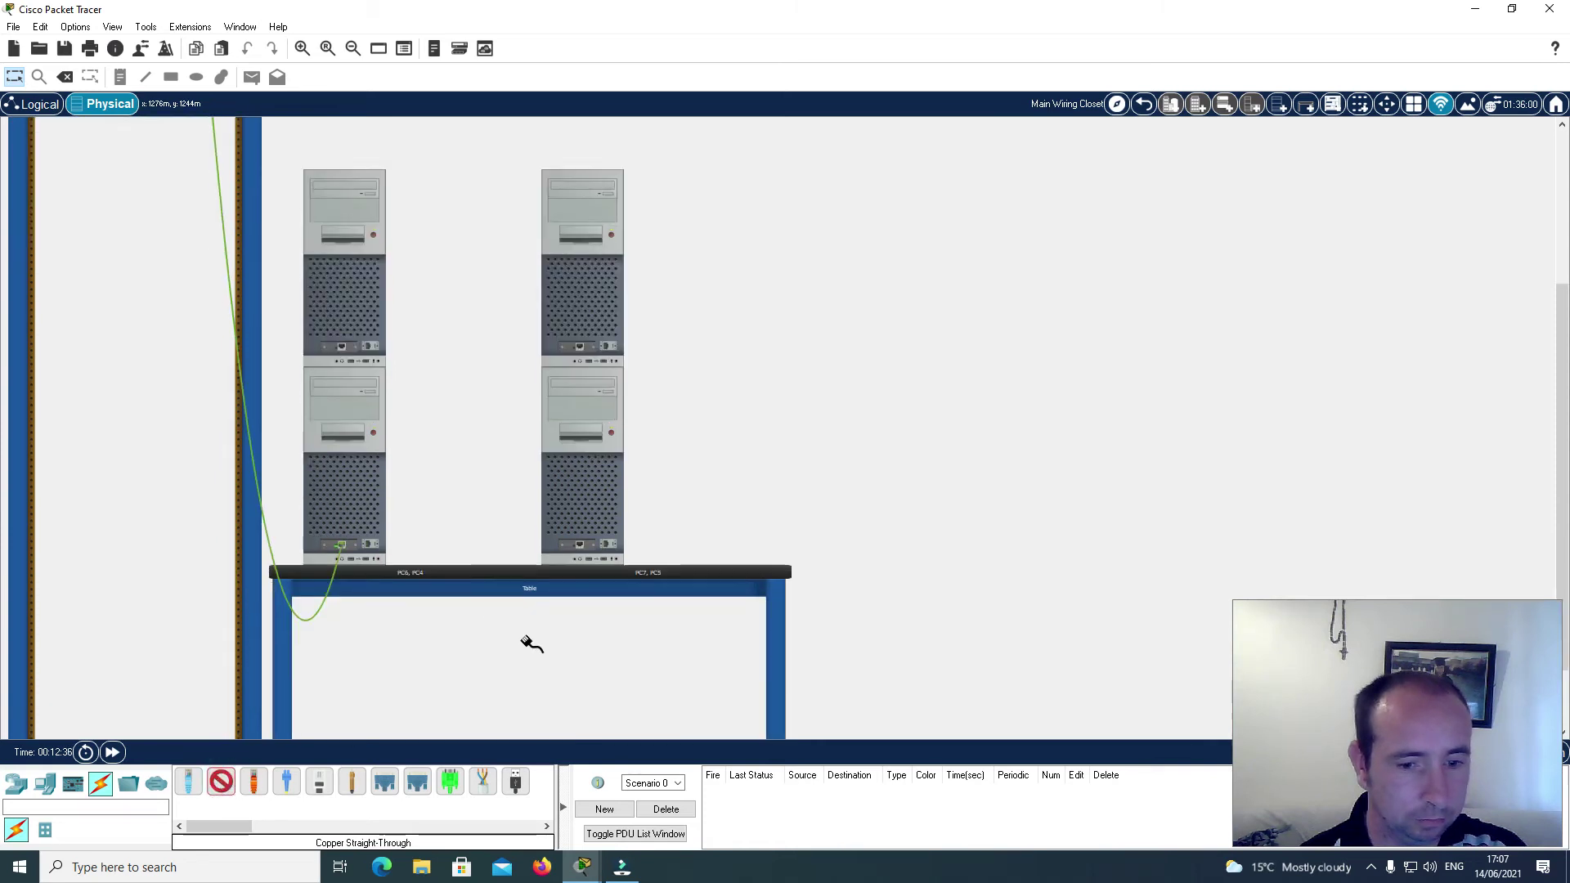
click(579, 544)
scroll(578, 543, up, 5)
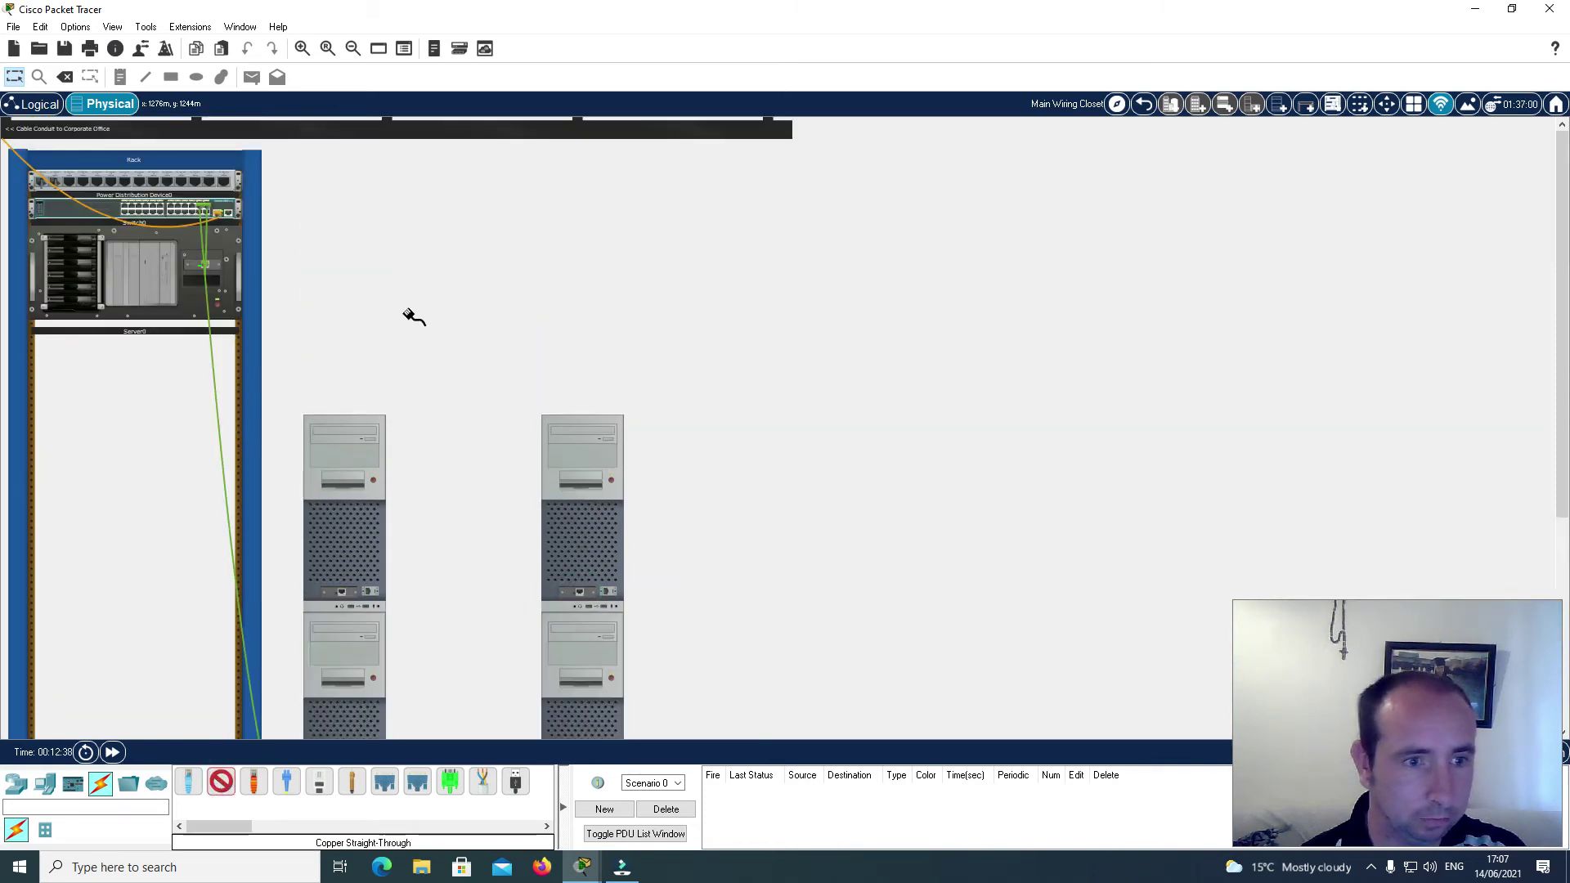
click(193, 206)
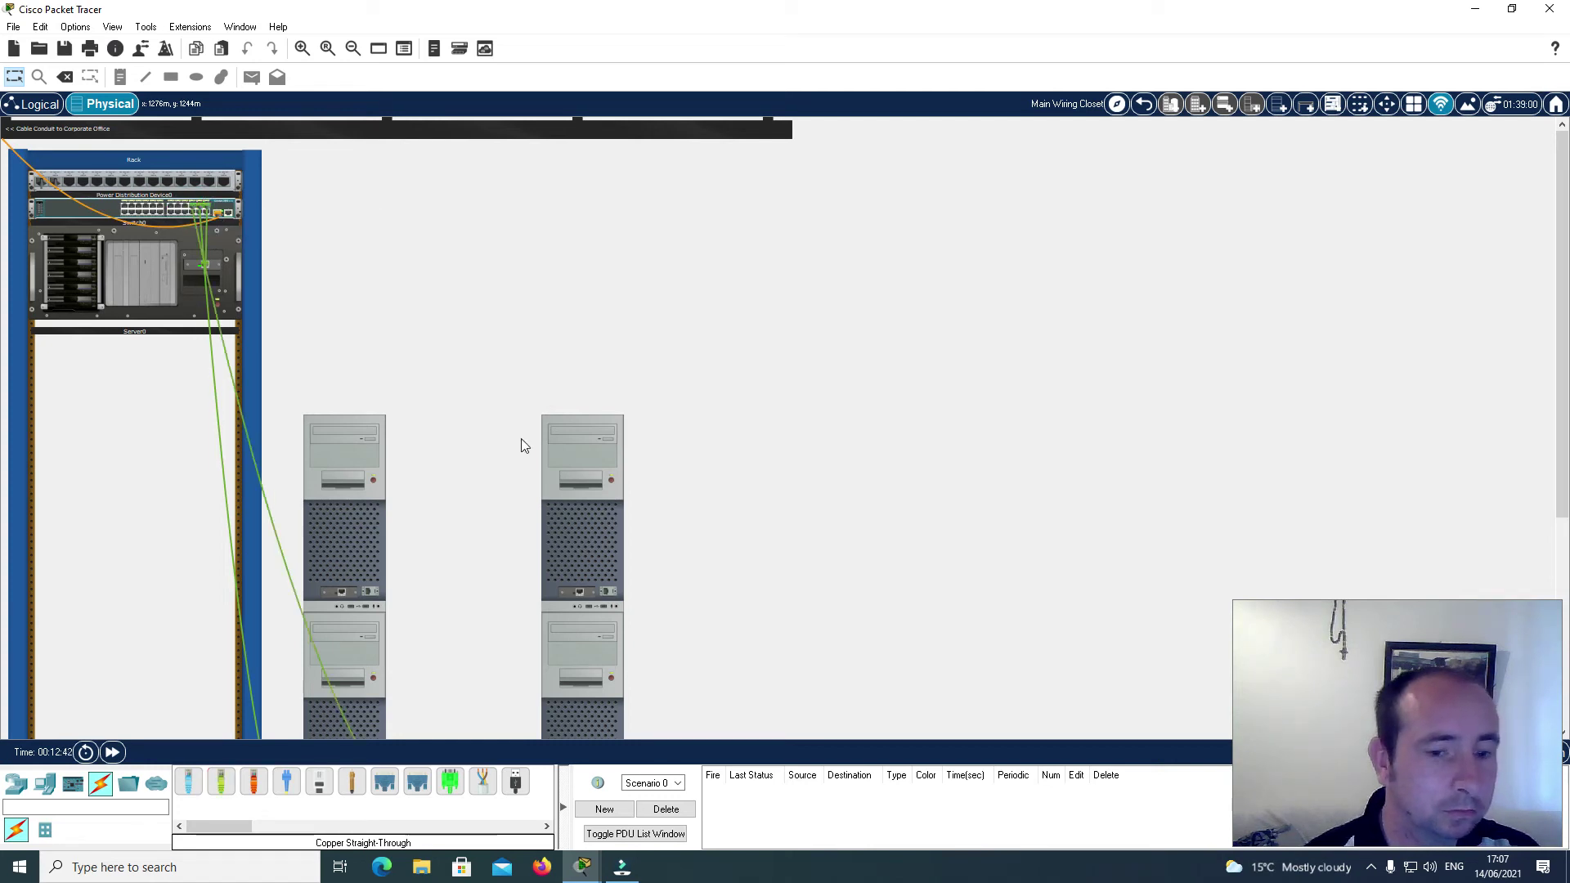
Step: Connect the upper PC of the left stack to a free port on Switch0 with a copper straight-through cable
click(302, 48)
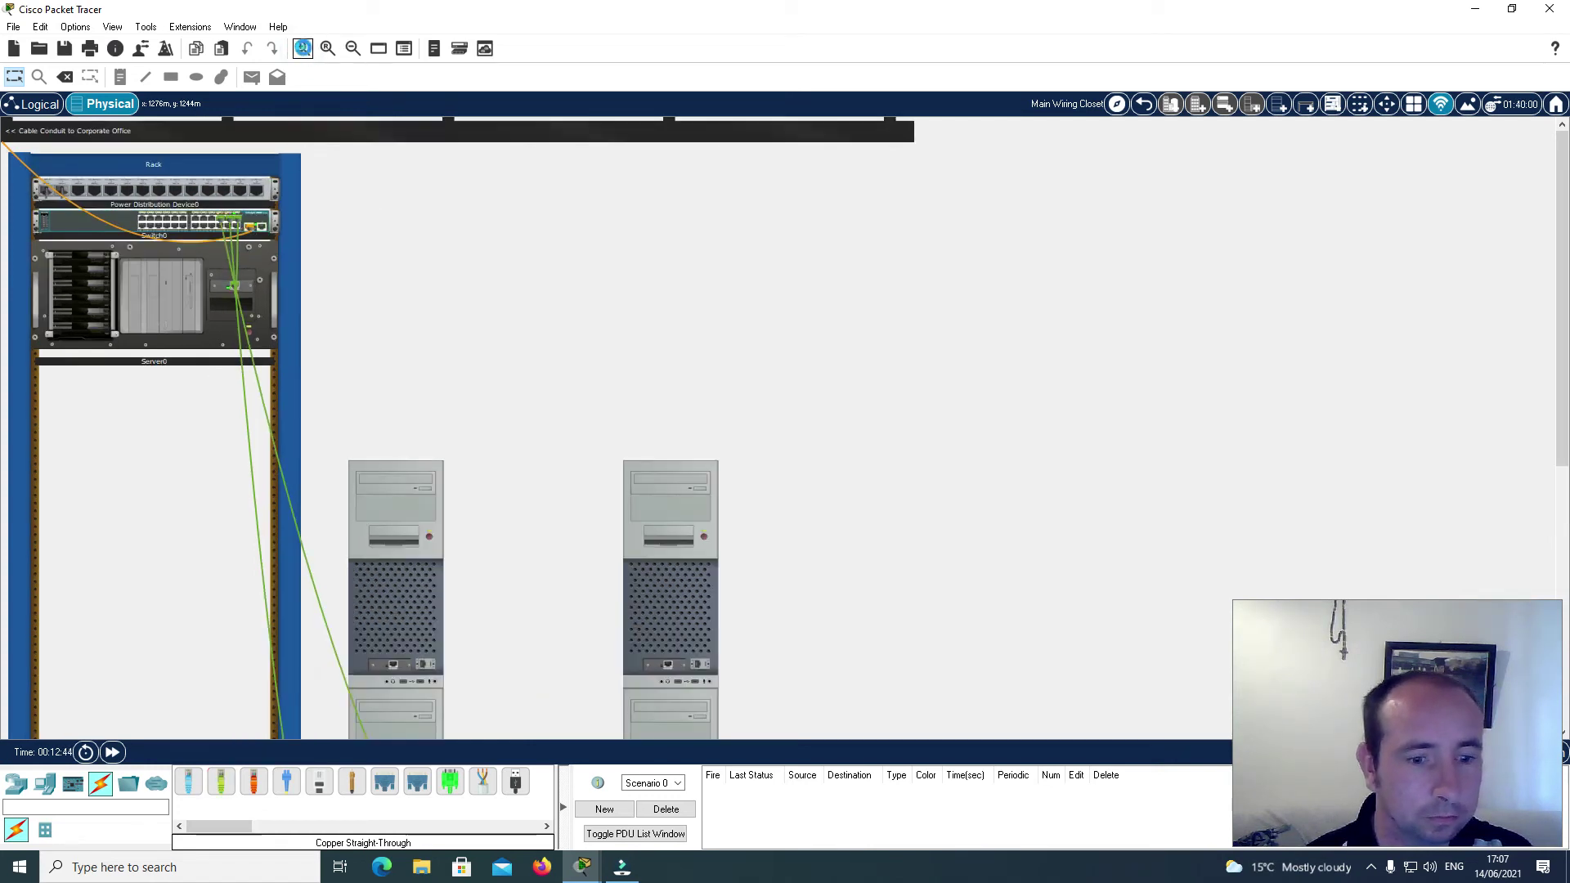
click(301, 48)
click(220, 781)
scroll(620, 645, down, 2)
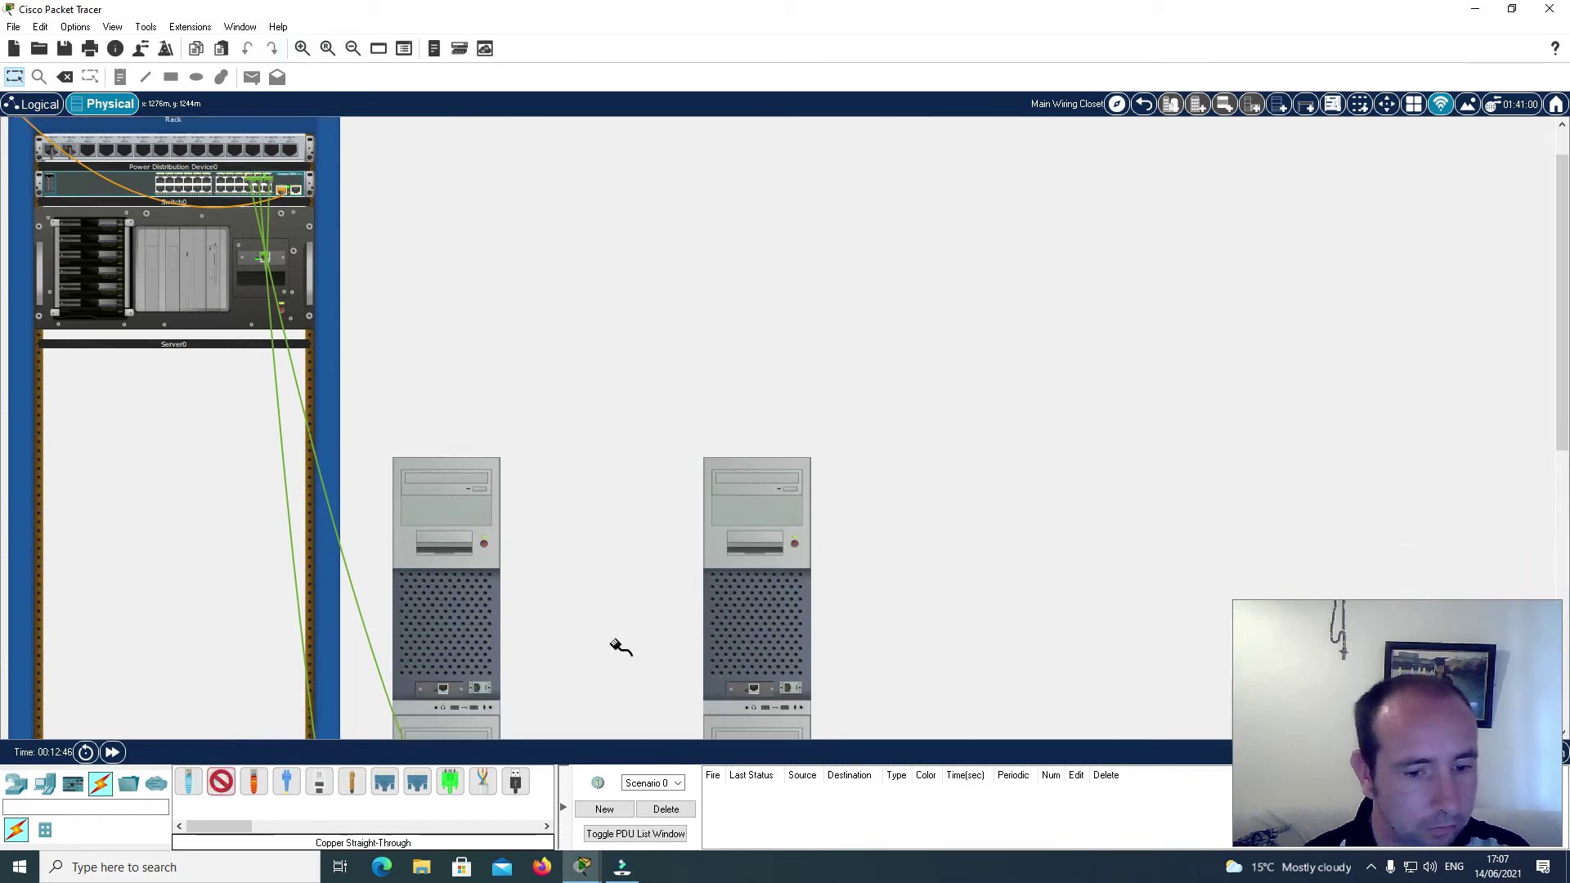
click(442, 638)
scroll(442, 642, up, 2)
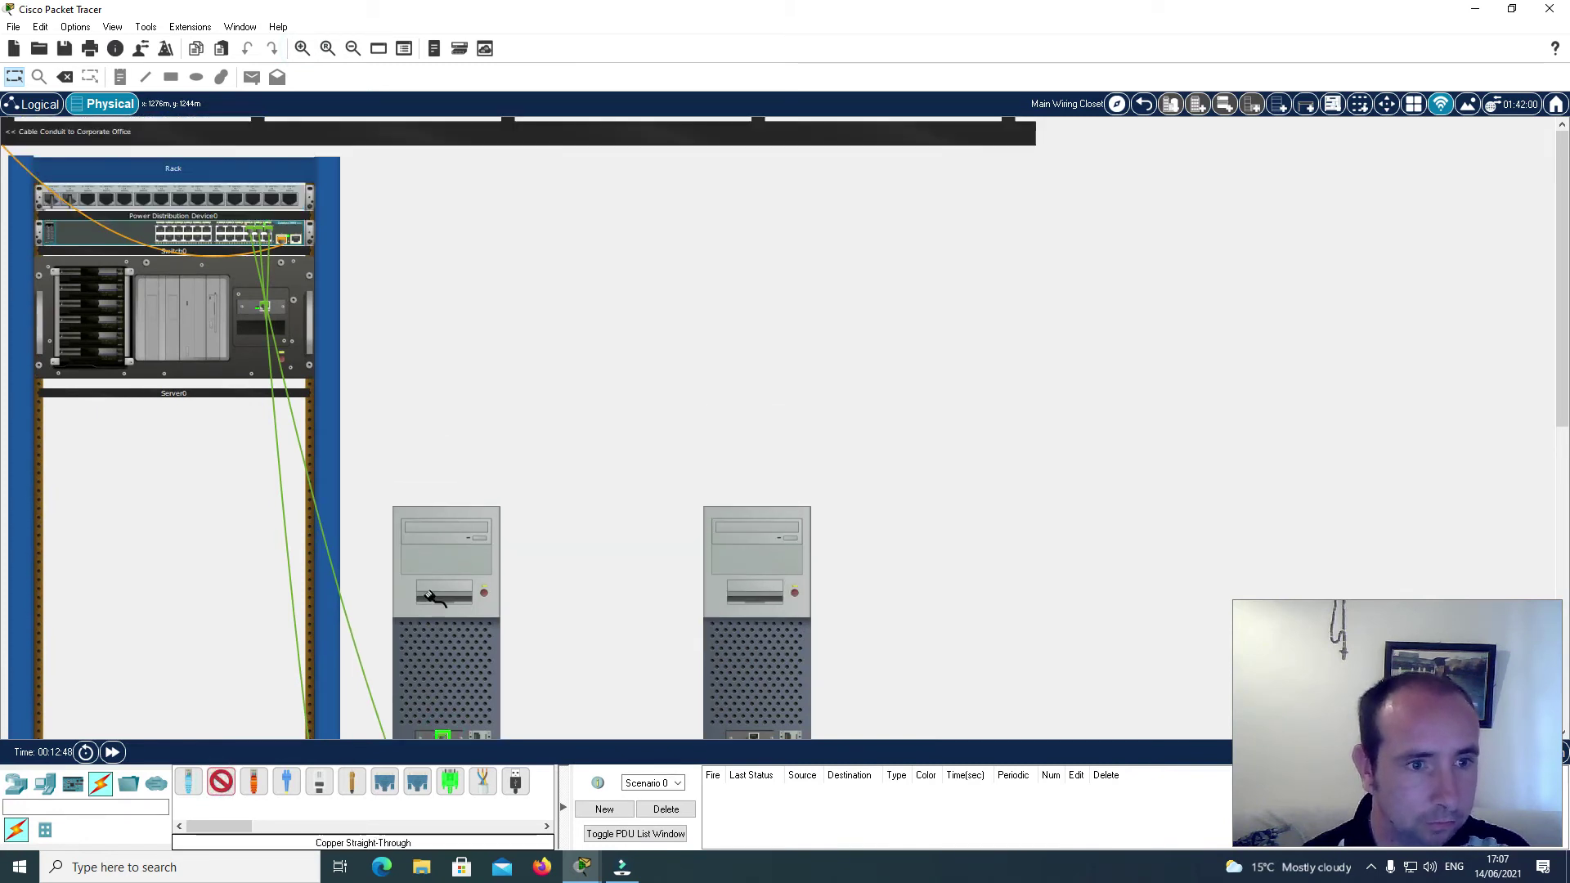
click(260, 237)
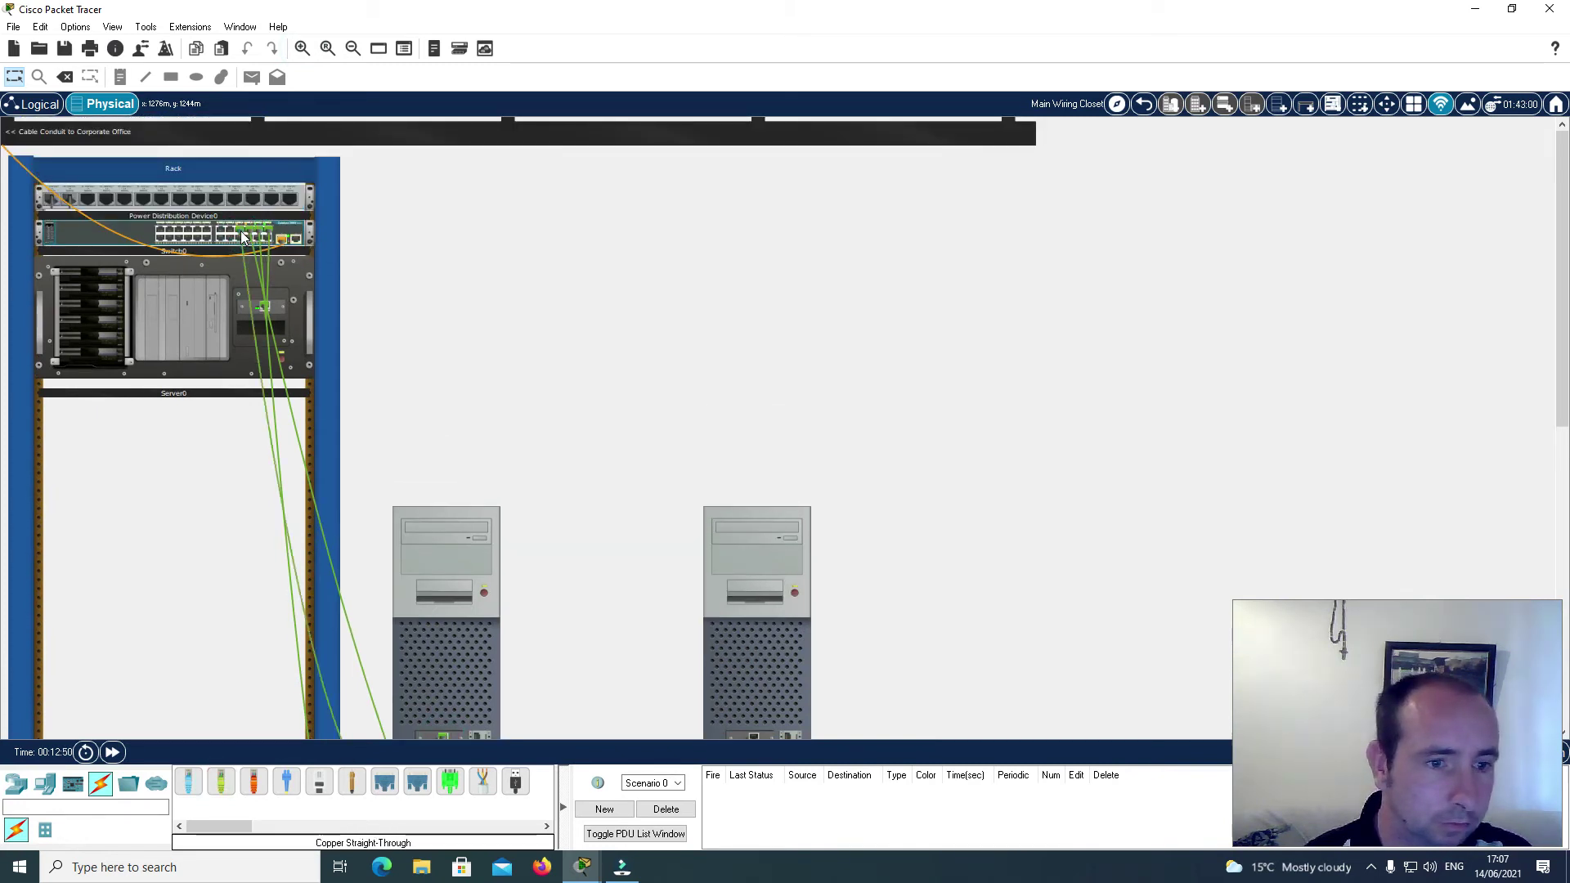
Step: Connect the upper PC of the right stack to a free port on Switch0 with a copper straight-through cable
scroll(569, 341, down, 9)
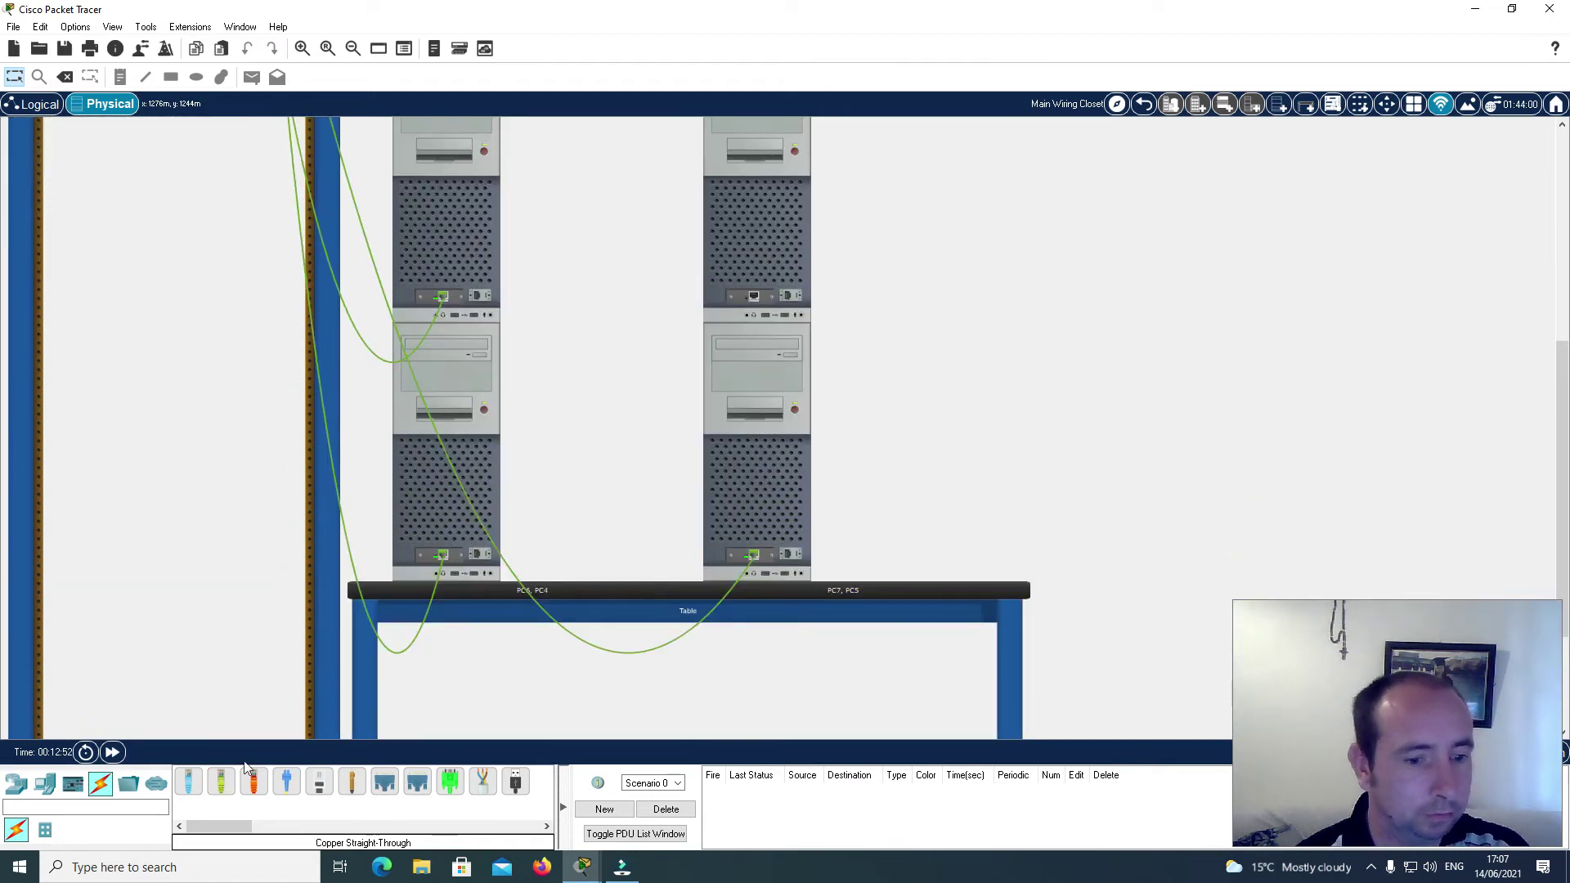
click(223, 783)
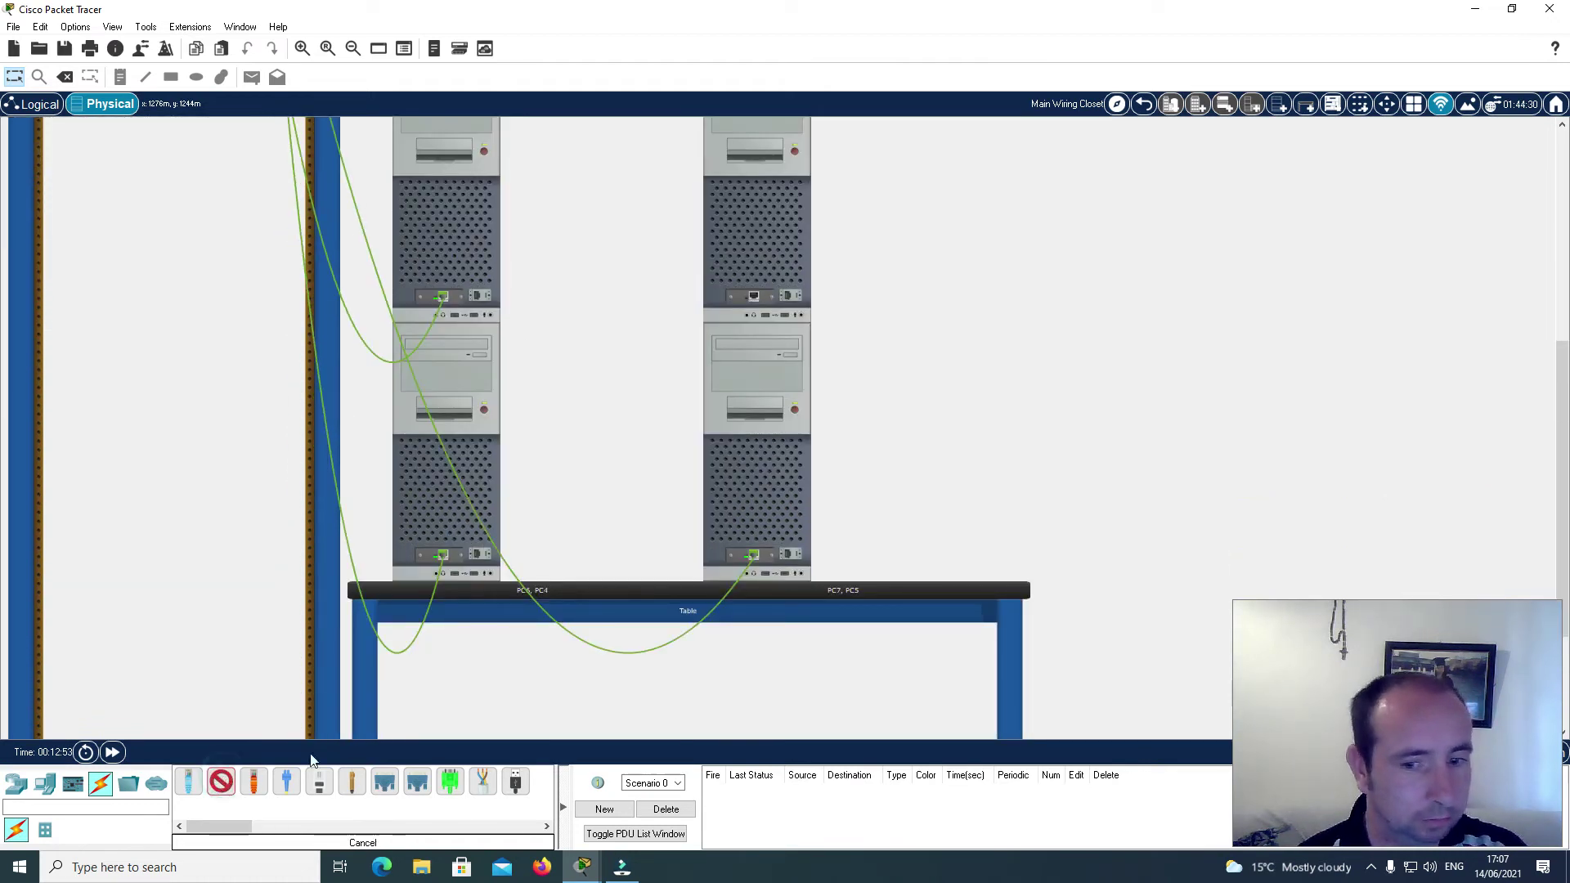
click(754, 296)
scroll(753, 298, up, 9)
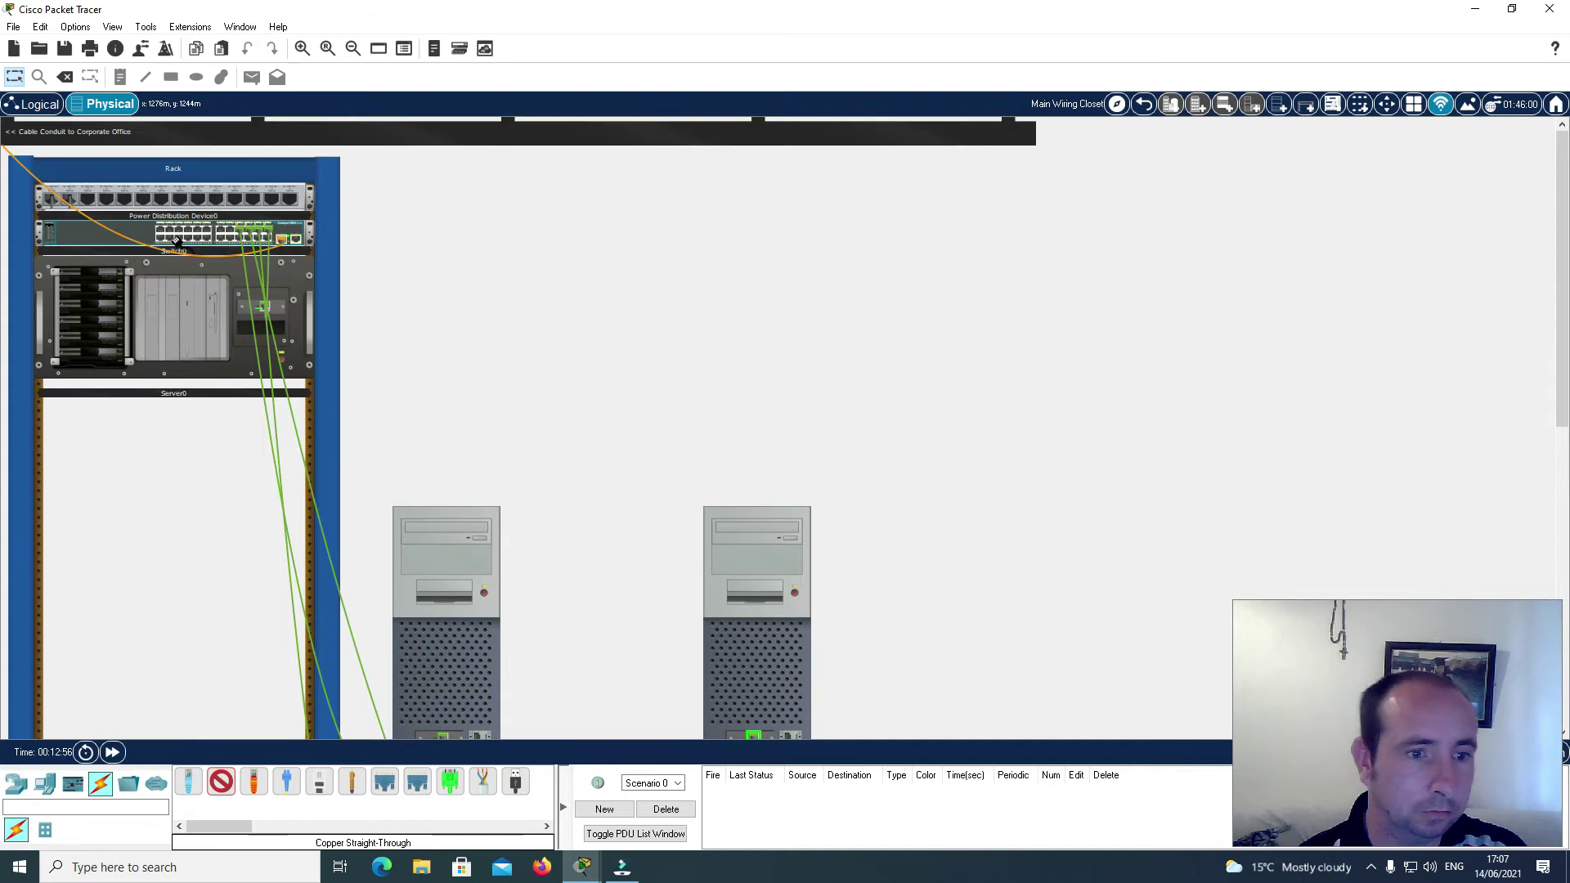
click(233, 237)
scroll(543, 418, down, 9)
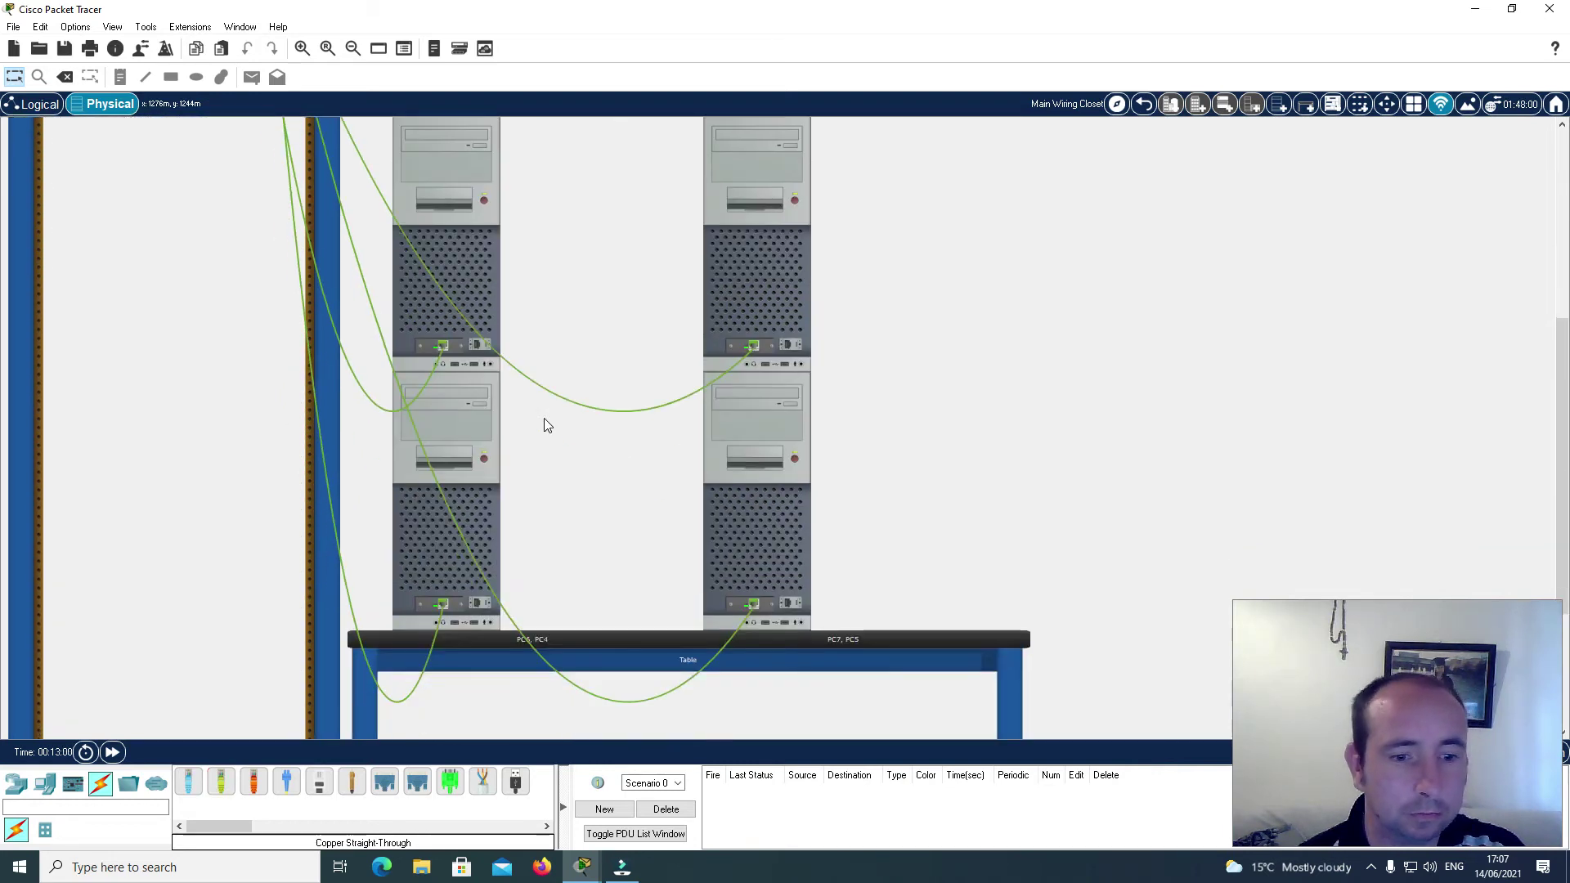
scroll(544, 419, up, 3)
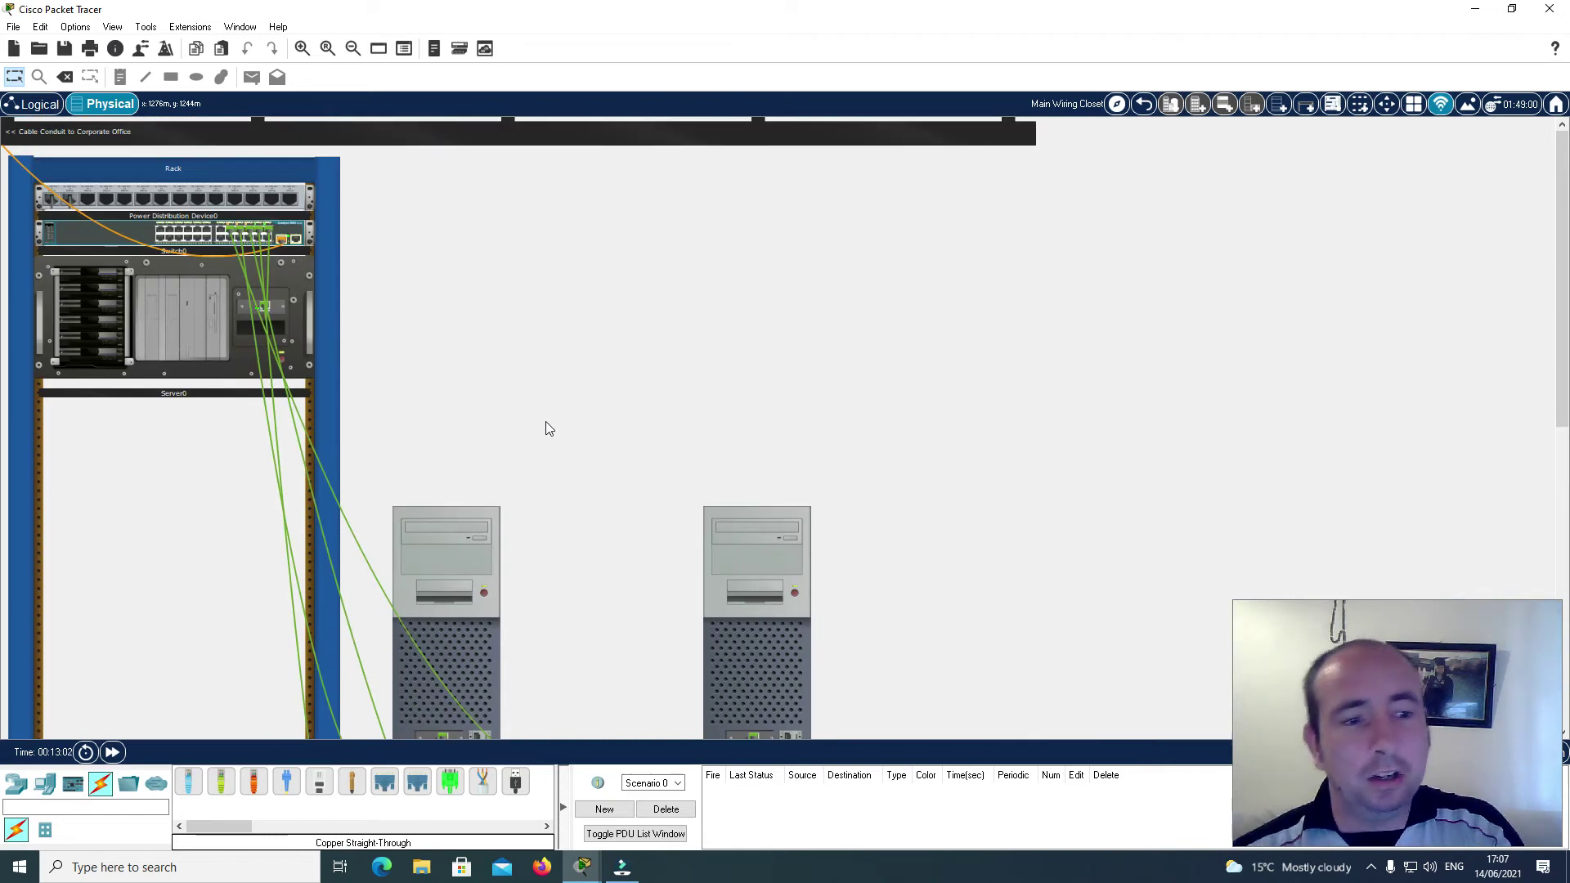
Step: In the logical view, move Switch1 farther from Switch0 and spread PC3, PC2, PC0 and PC1 in a row beneath it
click(29, 106)
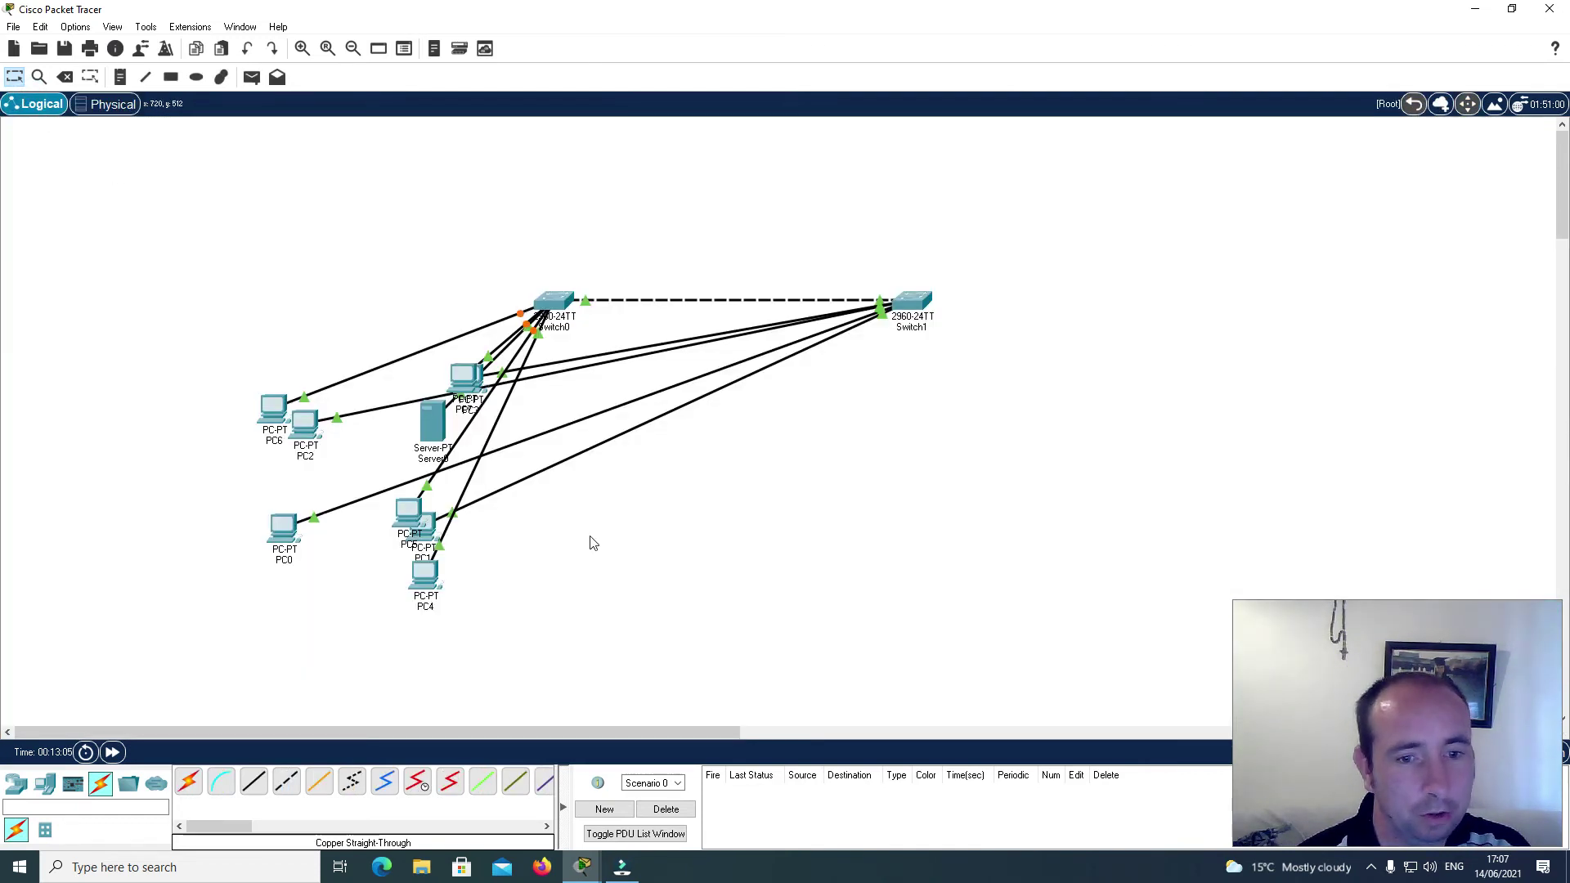
drag(428, 535, 1029, 441)
drag(281, 529, 891, 456)
drag(305, 424, 772, 438)
drag(468, 378, 712, 442)
drag(894, 329, 1033, 325)
drag(1034, 442, 1157, 429)
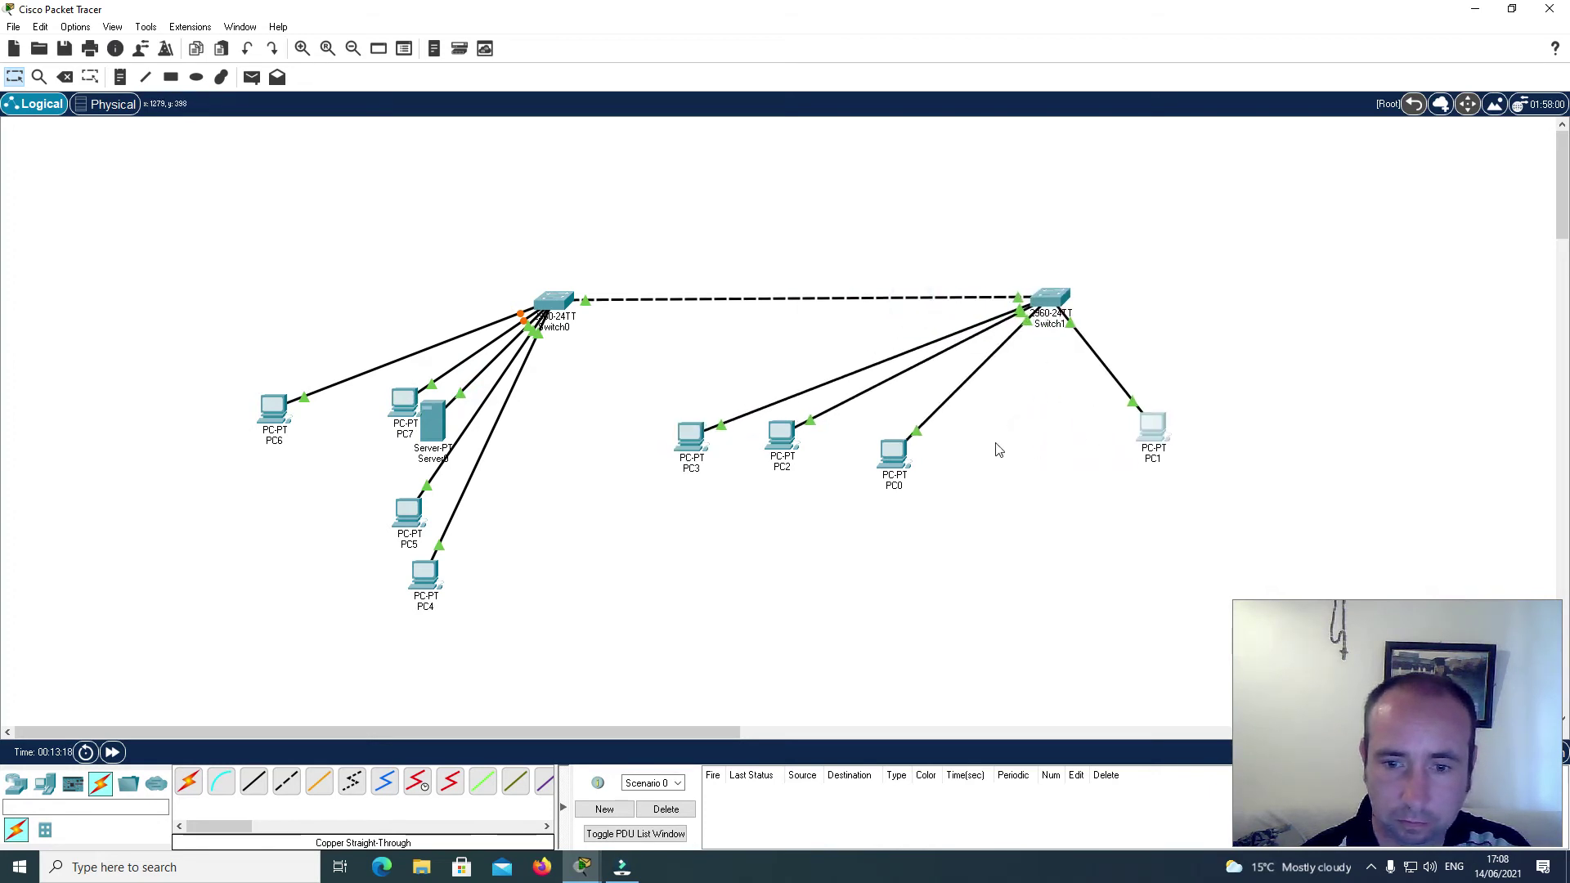
drag(899, 454, 996, 446)
drag(781, 446, 904, 442)
drag(689, 439, 789, 436)
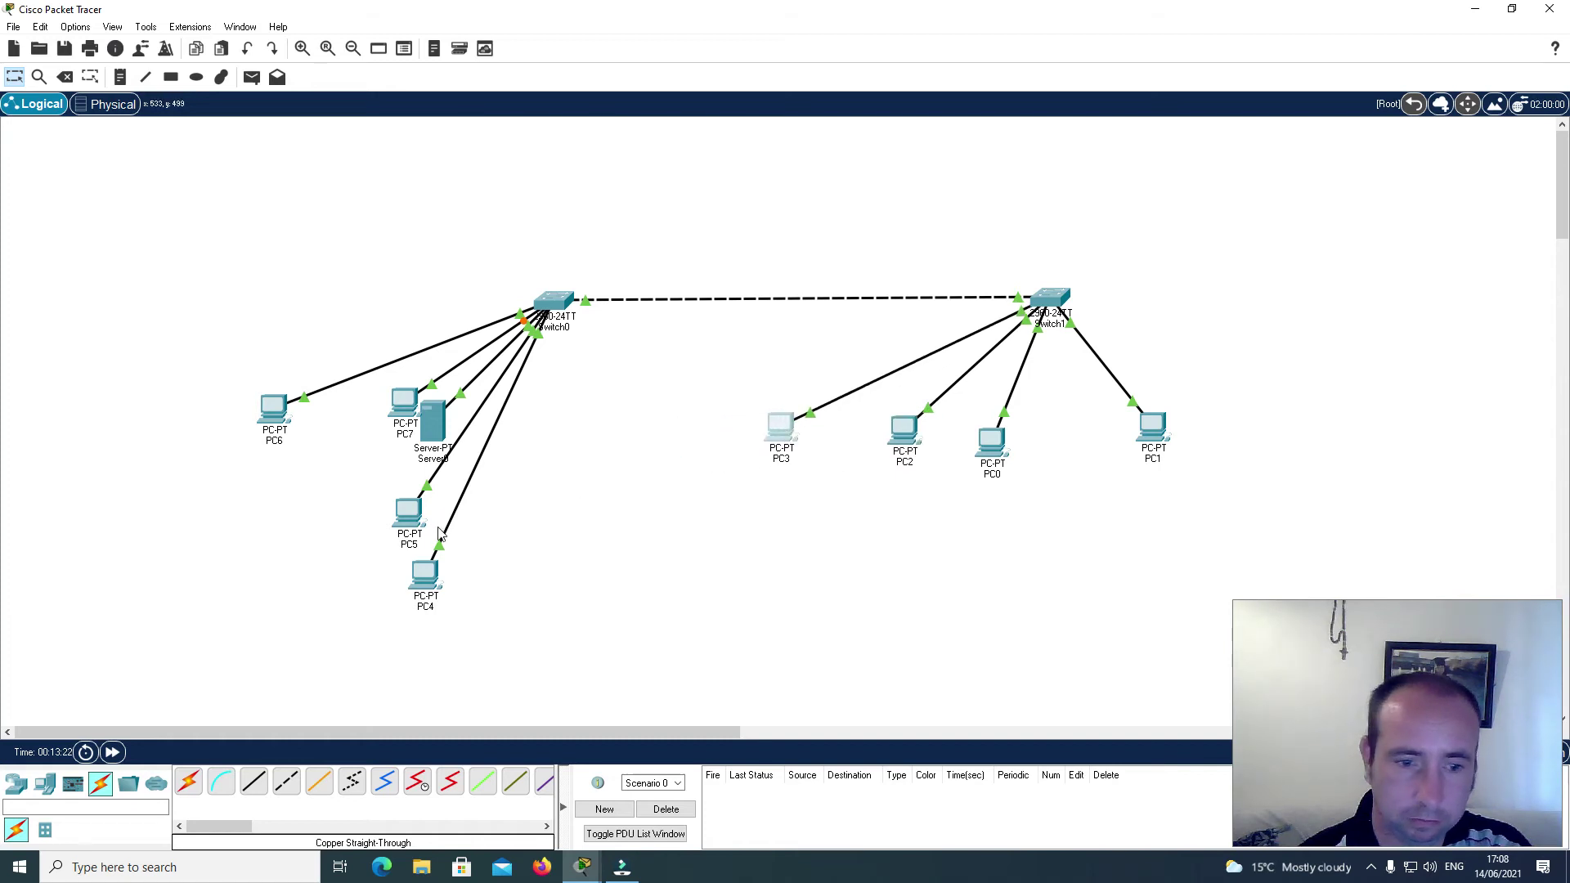
Step: Spread Server0, PC4, PC5, PC6 and PC7 apart around Switch0 so that none of them overlap
drag(413, 587, 401, 518)
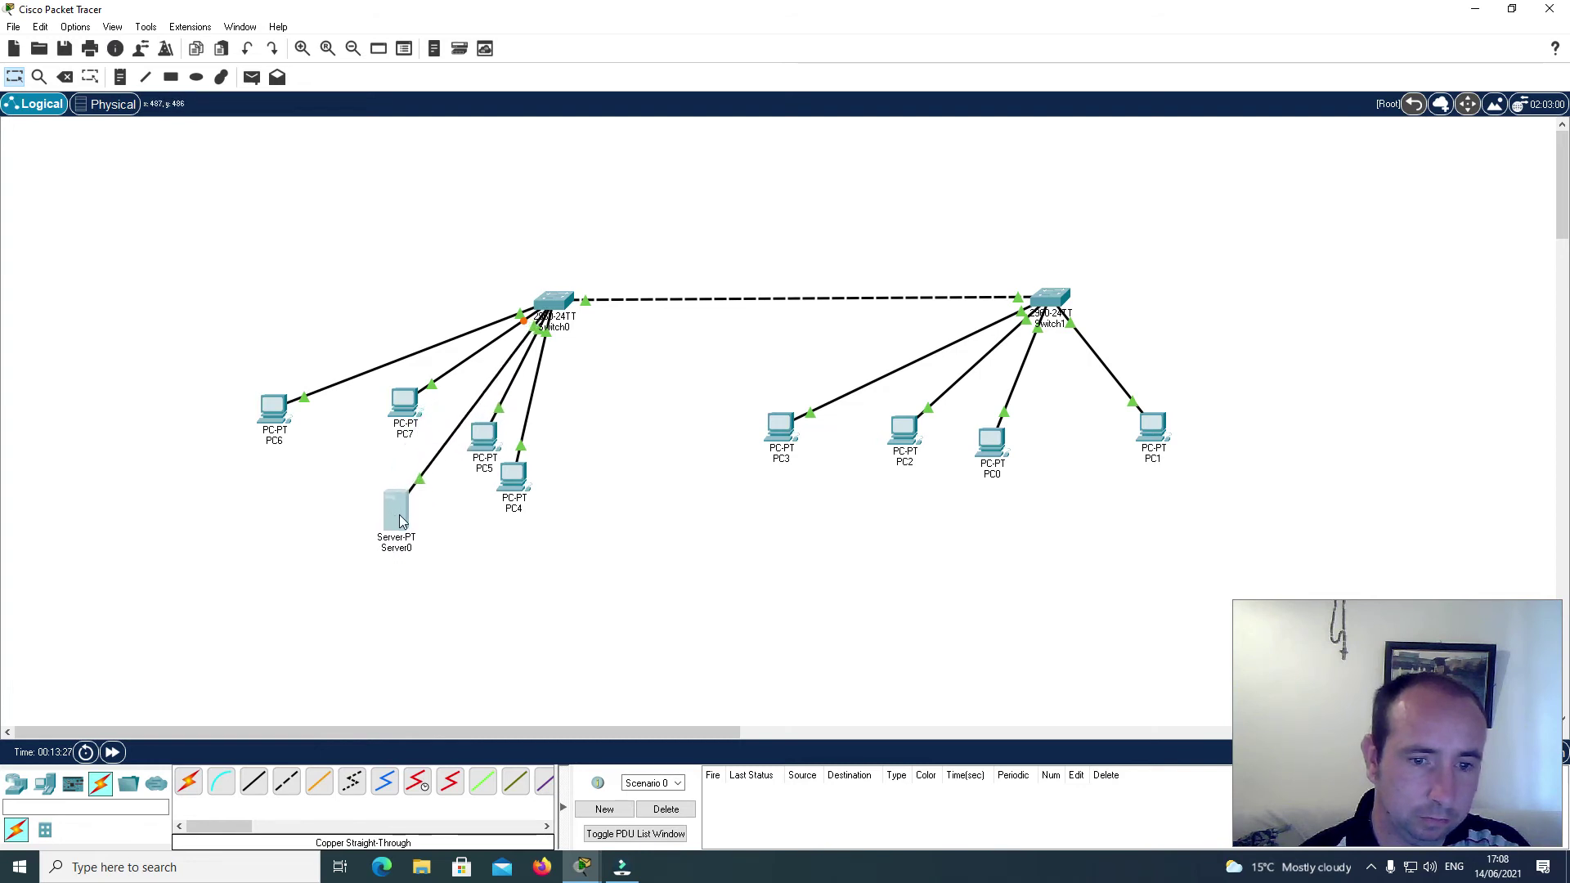
drag(414, 425, 427, 415)
drag(276, 407, 333, 359)
drag(417, 397, 392, 385)
drag(513, 475, 595, 452)
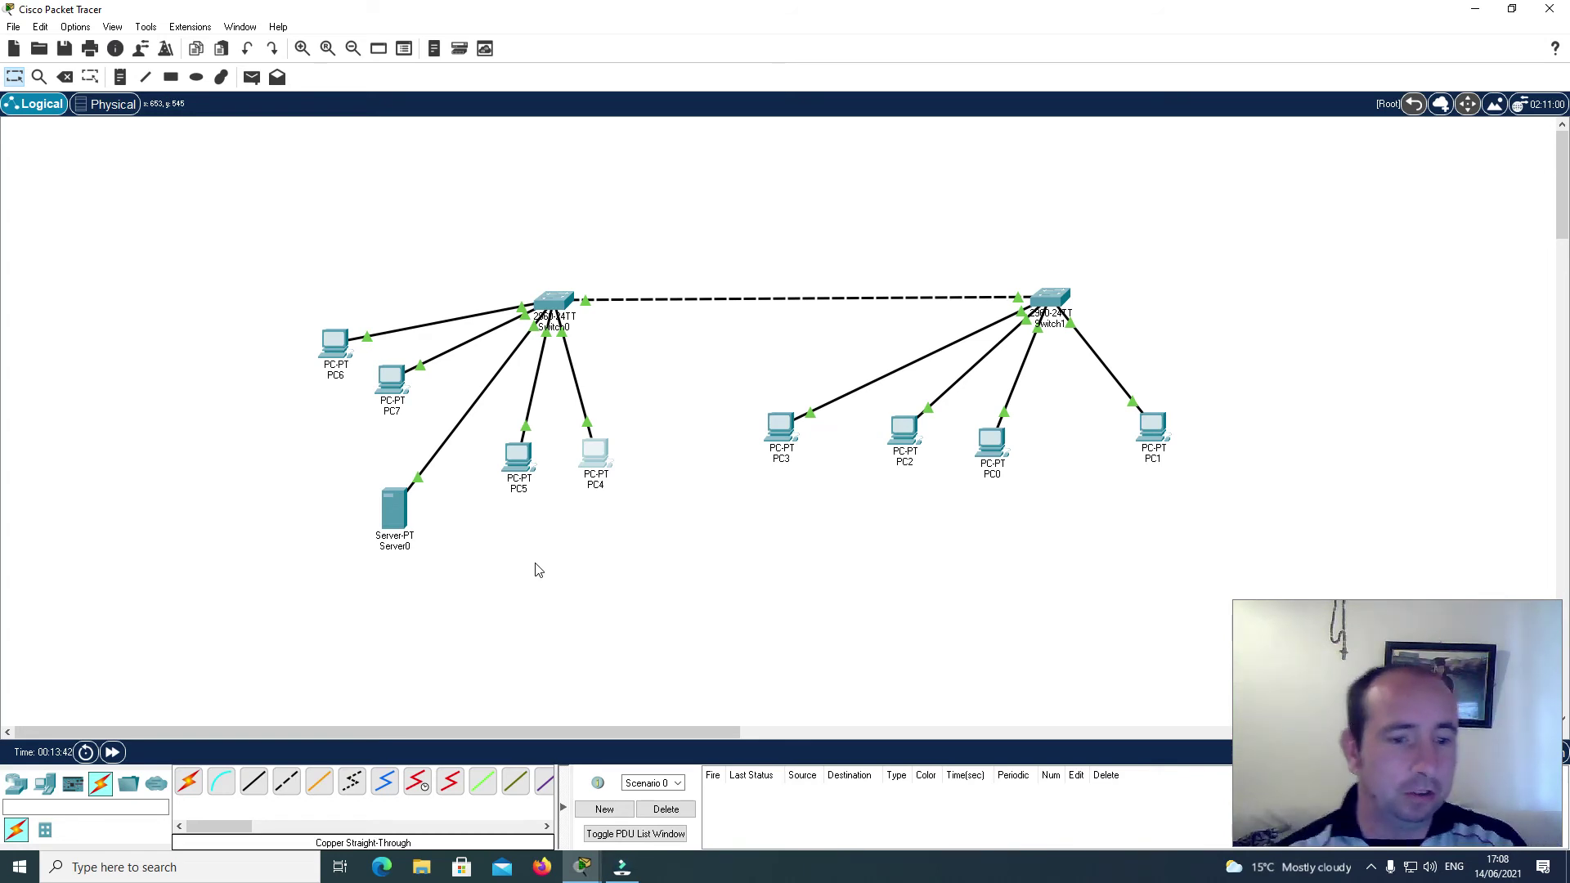
Step: Give Server0 the static IPv4 address 192.168.0.1 with subnet mask 255.255.255.0, then close its configuration
click(395, 513)
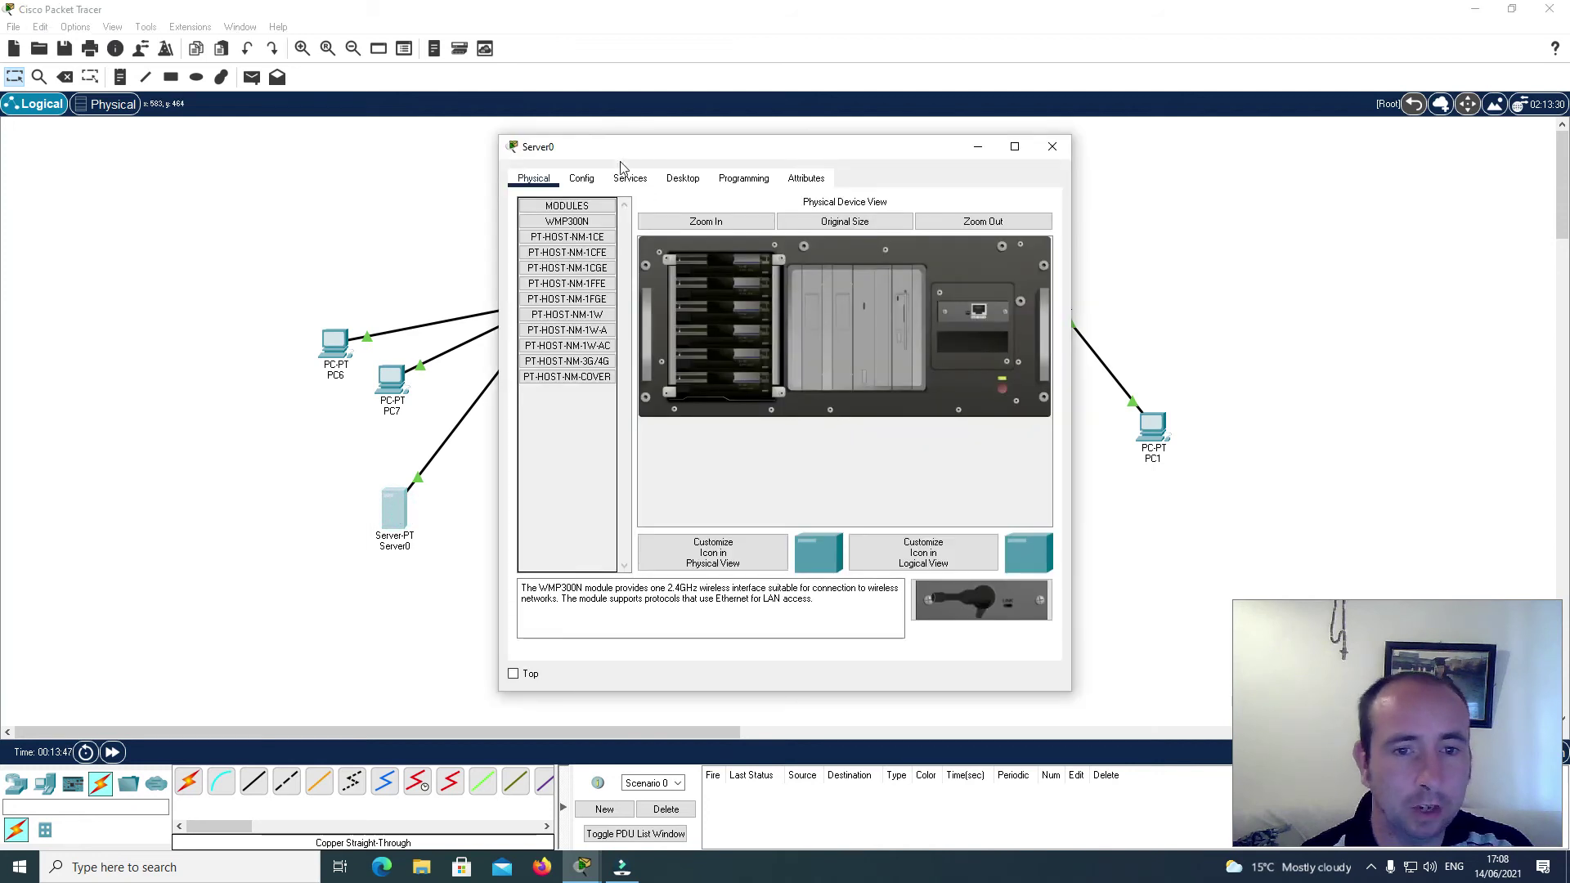
click(683, 178)
click(576, 226)
click(725, 270)
text(192.168.0)
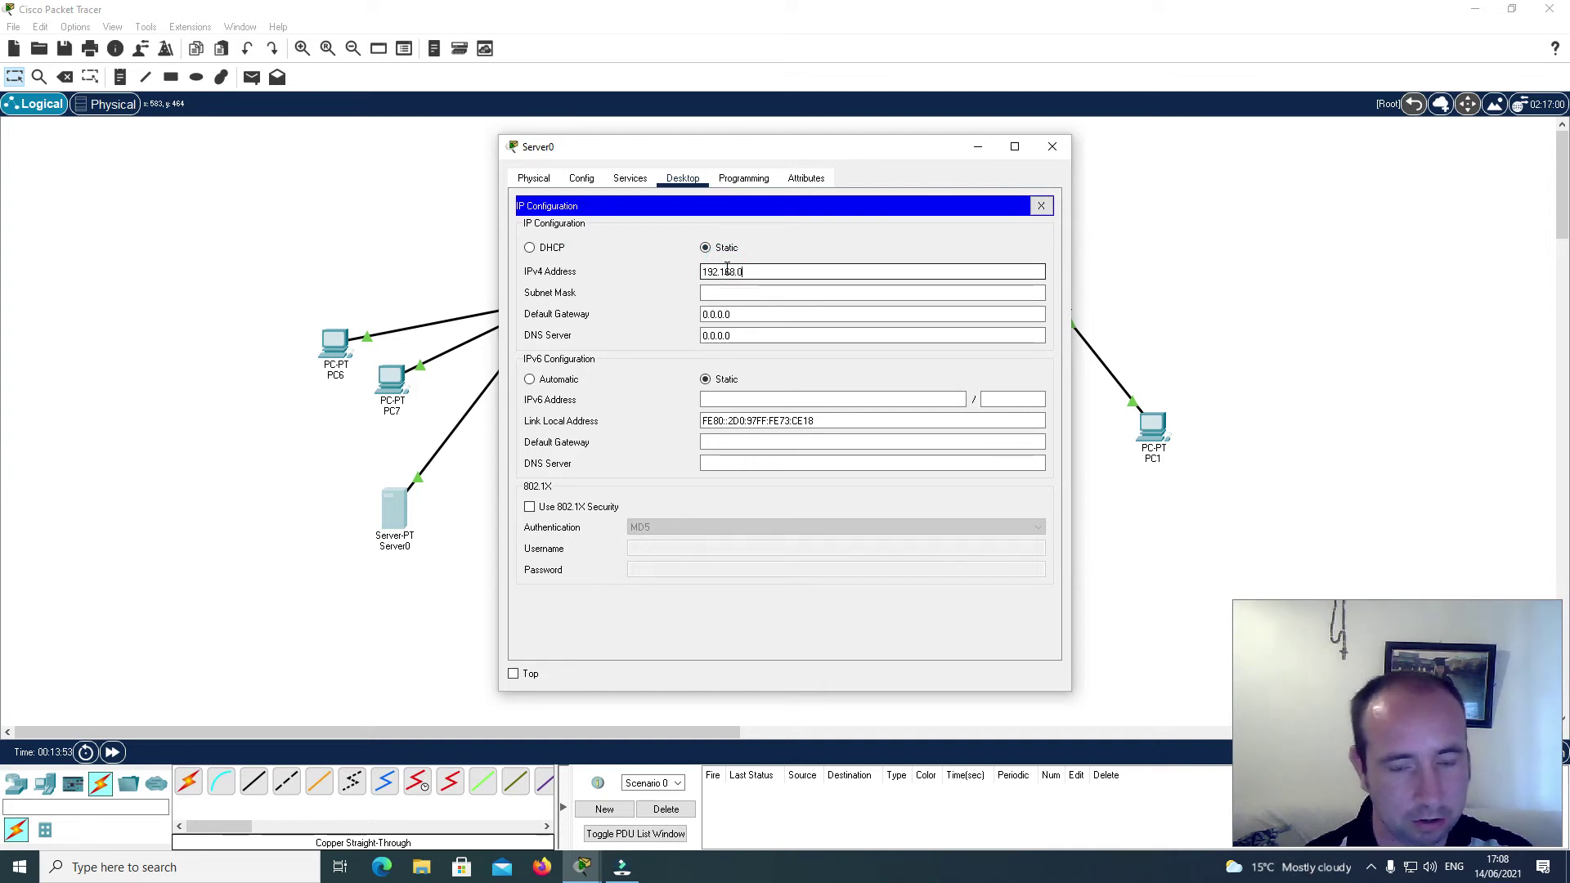
key(Tab)
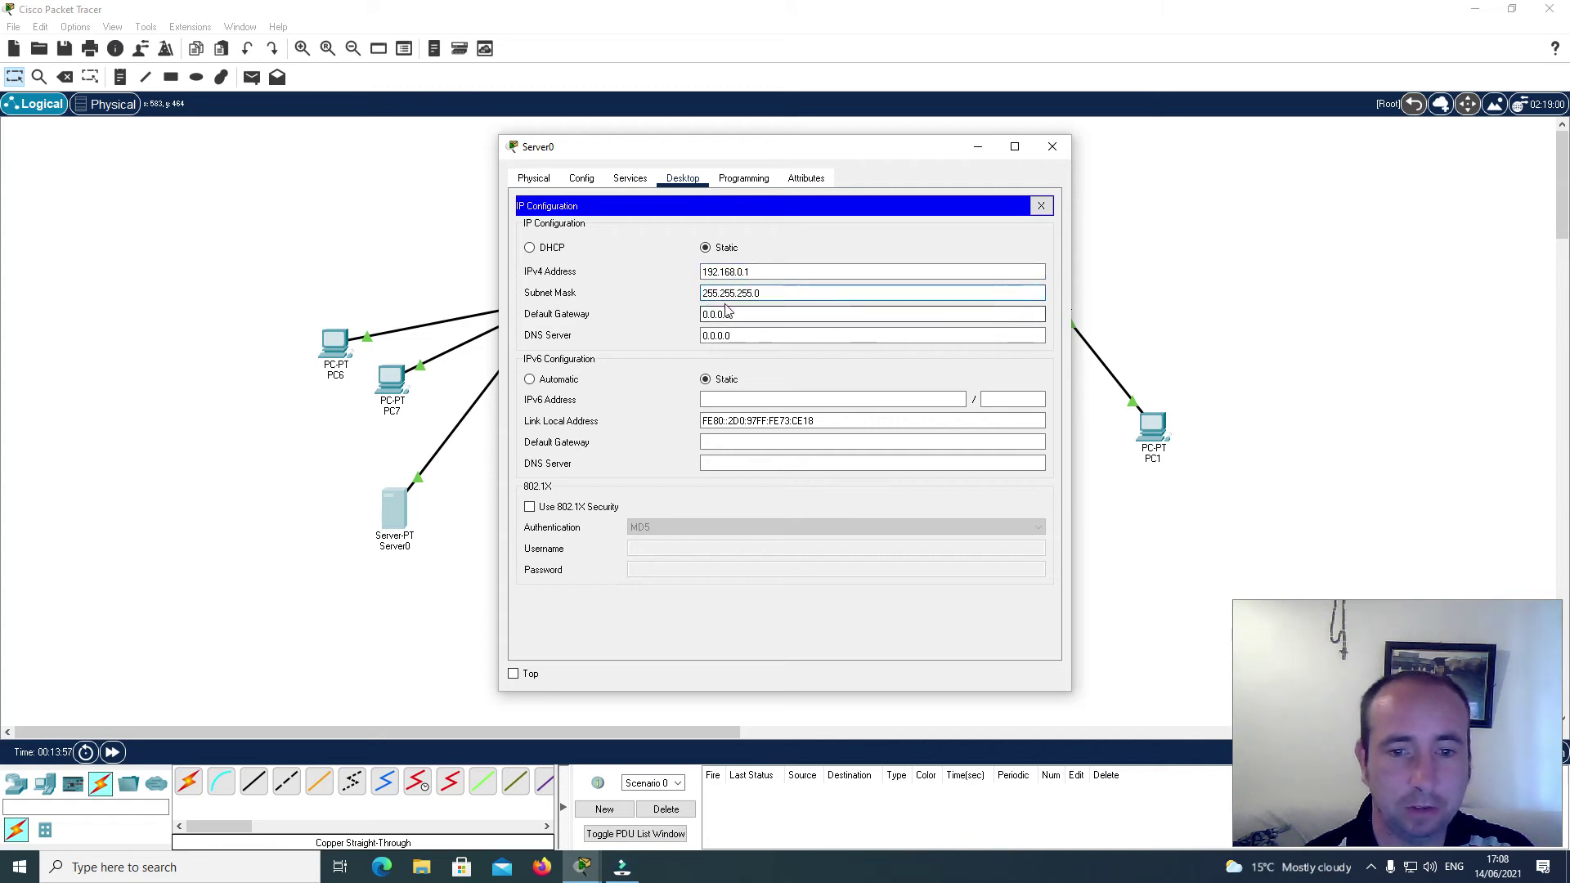
click(1041, 206)
click(1053, 146)
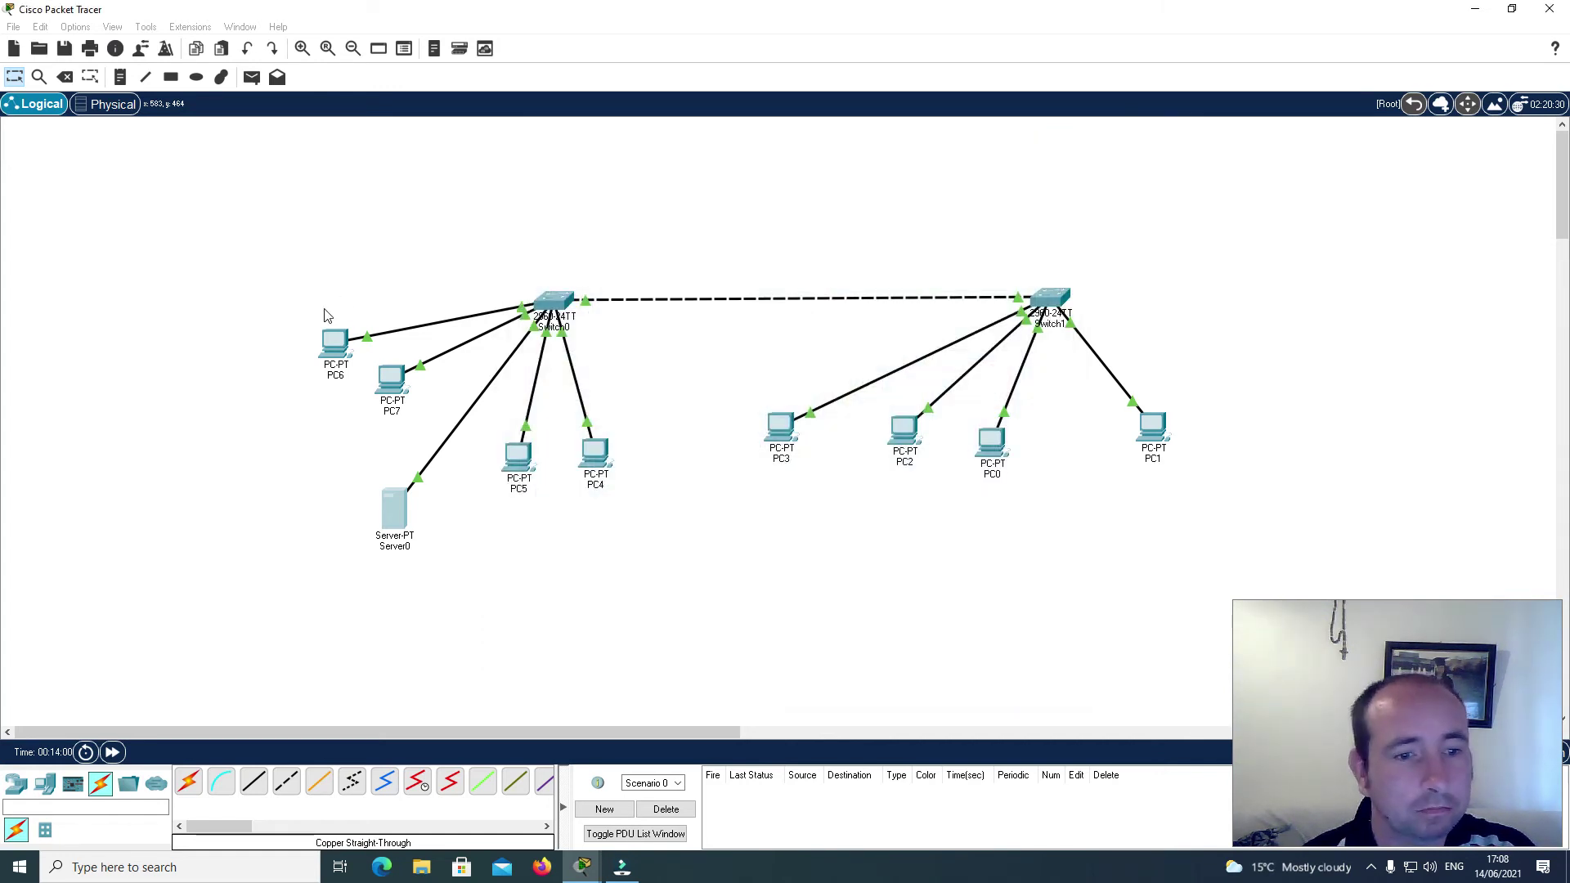
Step: Give PC6 the static IPv4 address 192.168.0.2 with subnet mask 255.255.255.0, then close its configuration
click(331, 351)
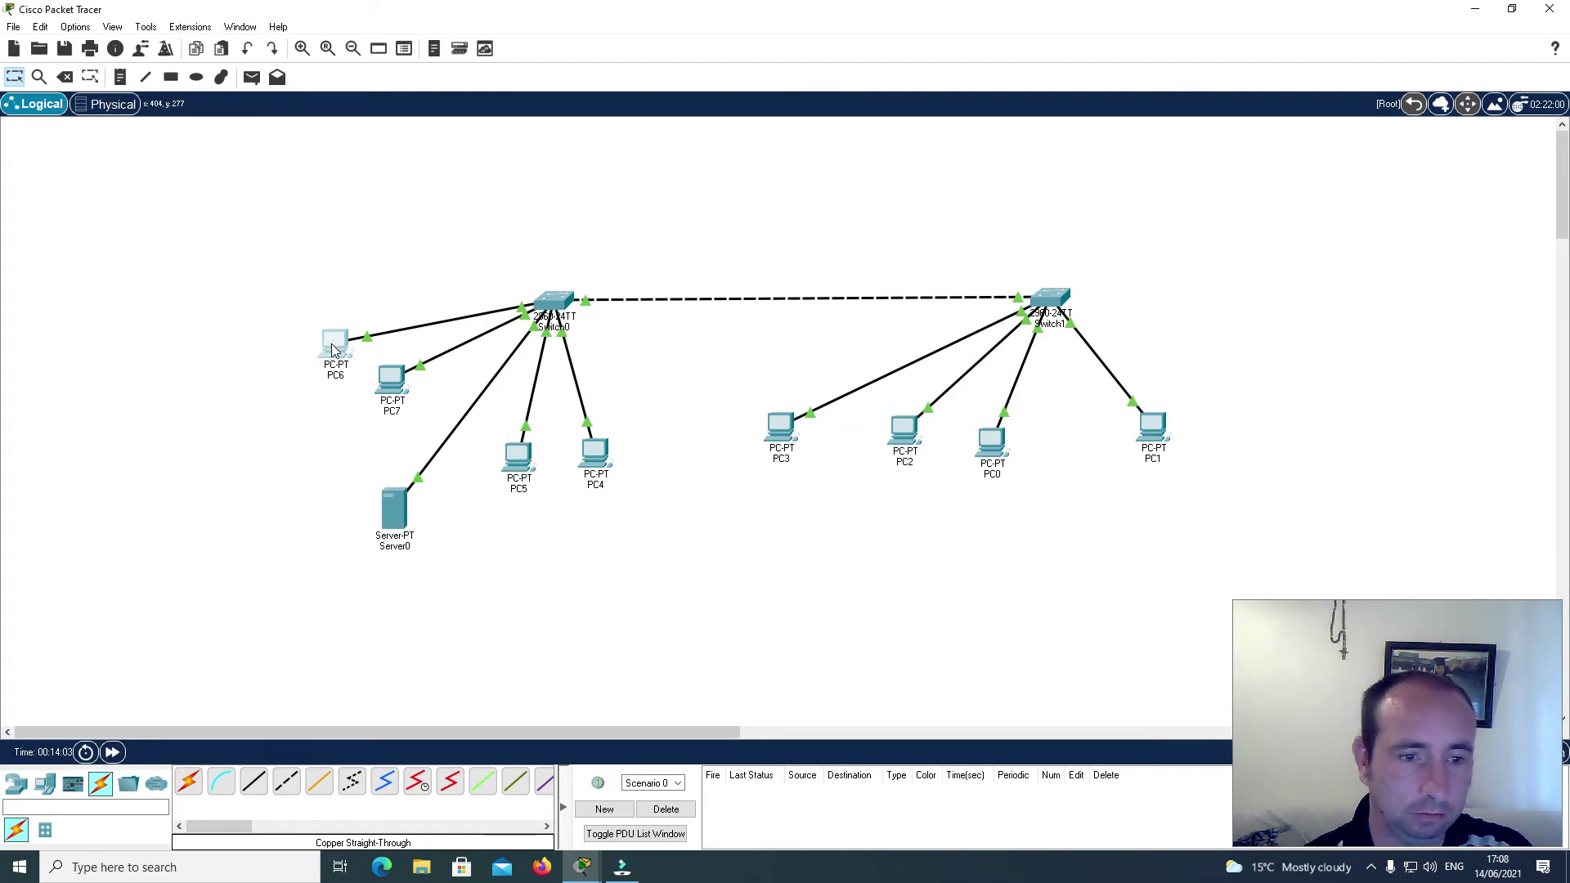
click(623, 180)
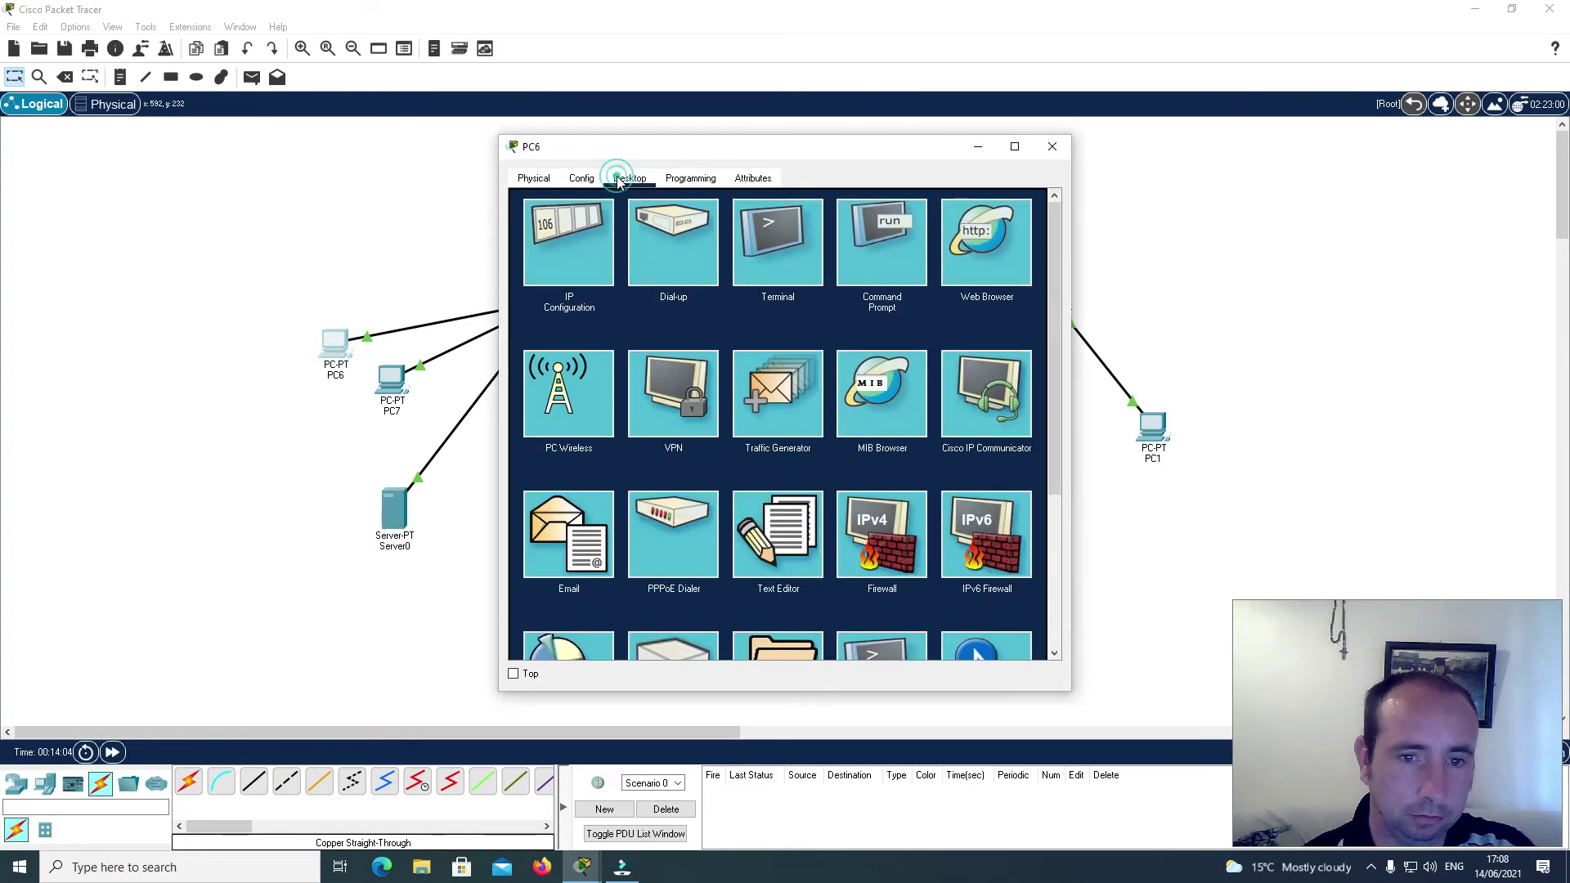
click(584, 252)
click(716, 291)
text(192.168.0.)
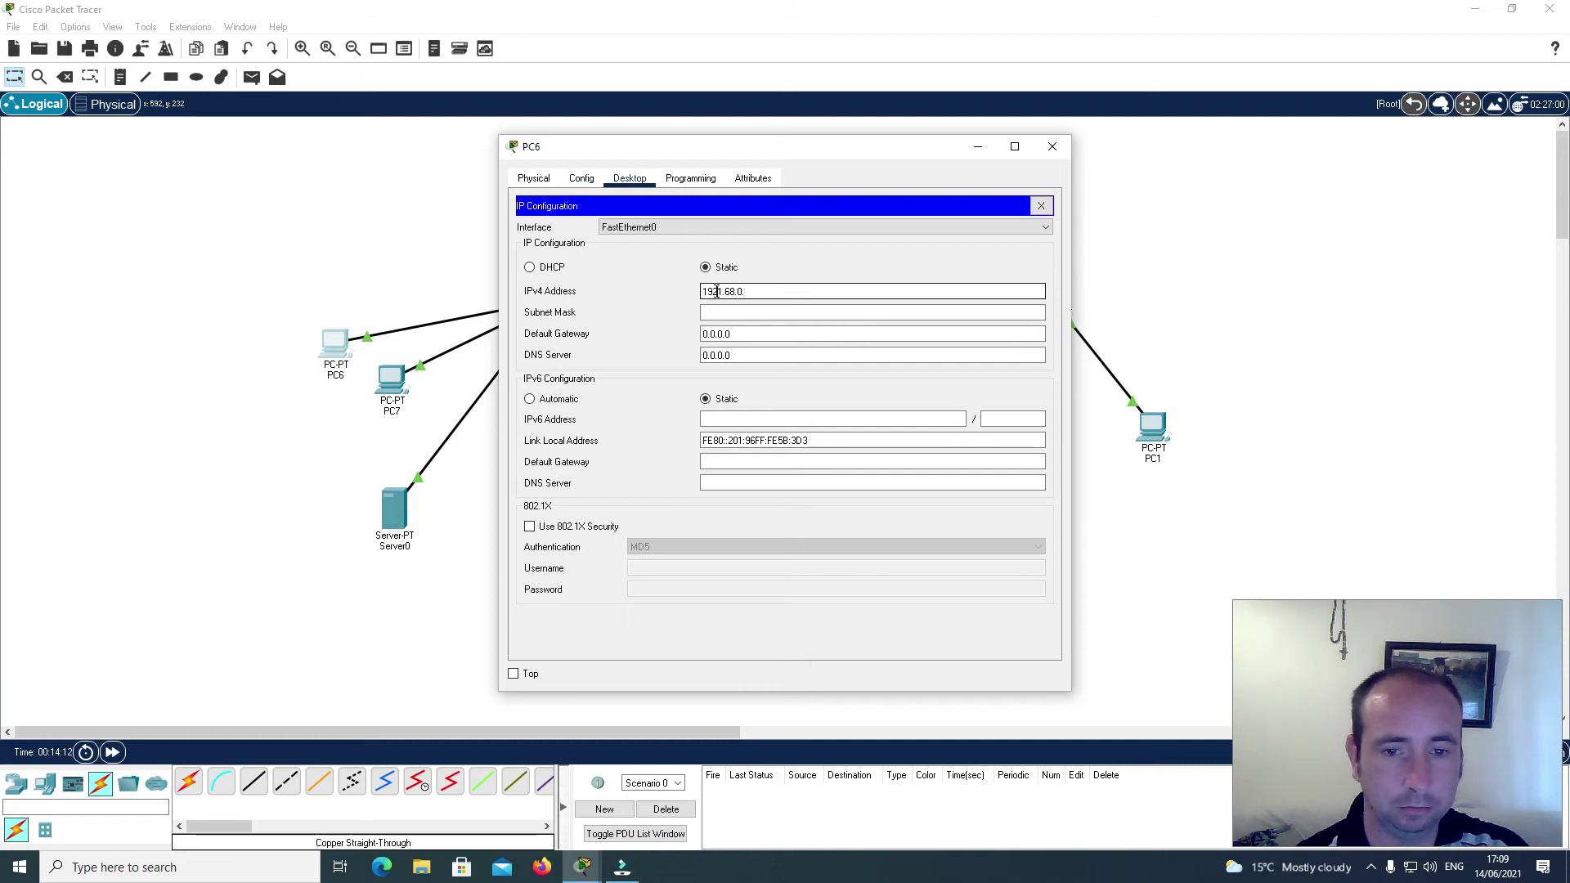
click(749, 291)
click(754, 312)
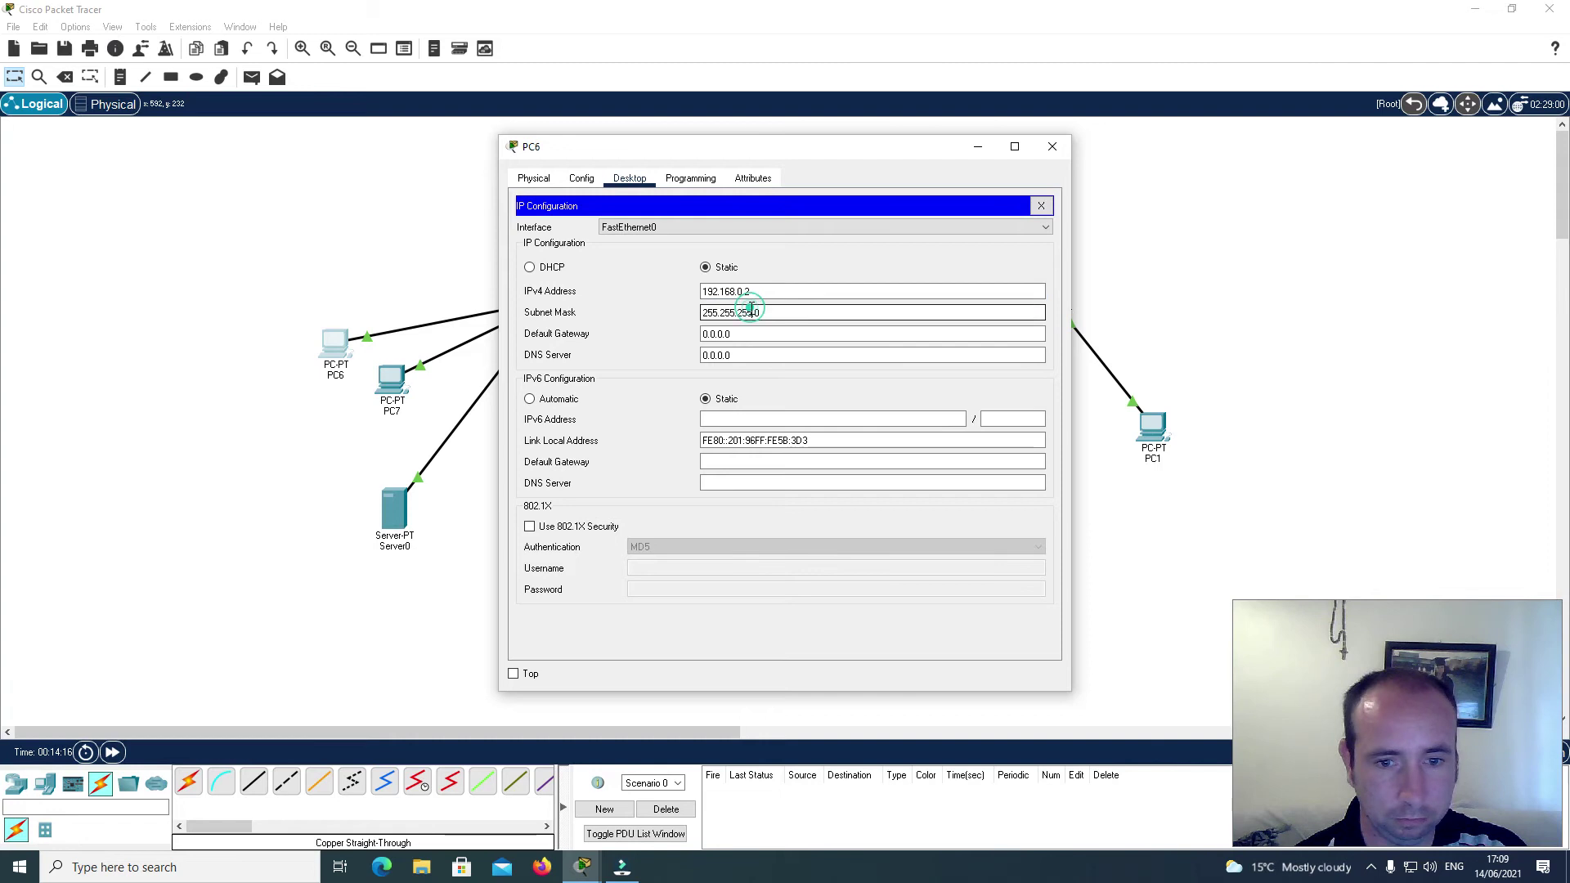
click(1041, 205)
click(1061, 150)
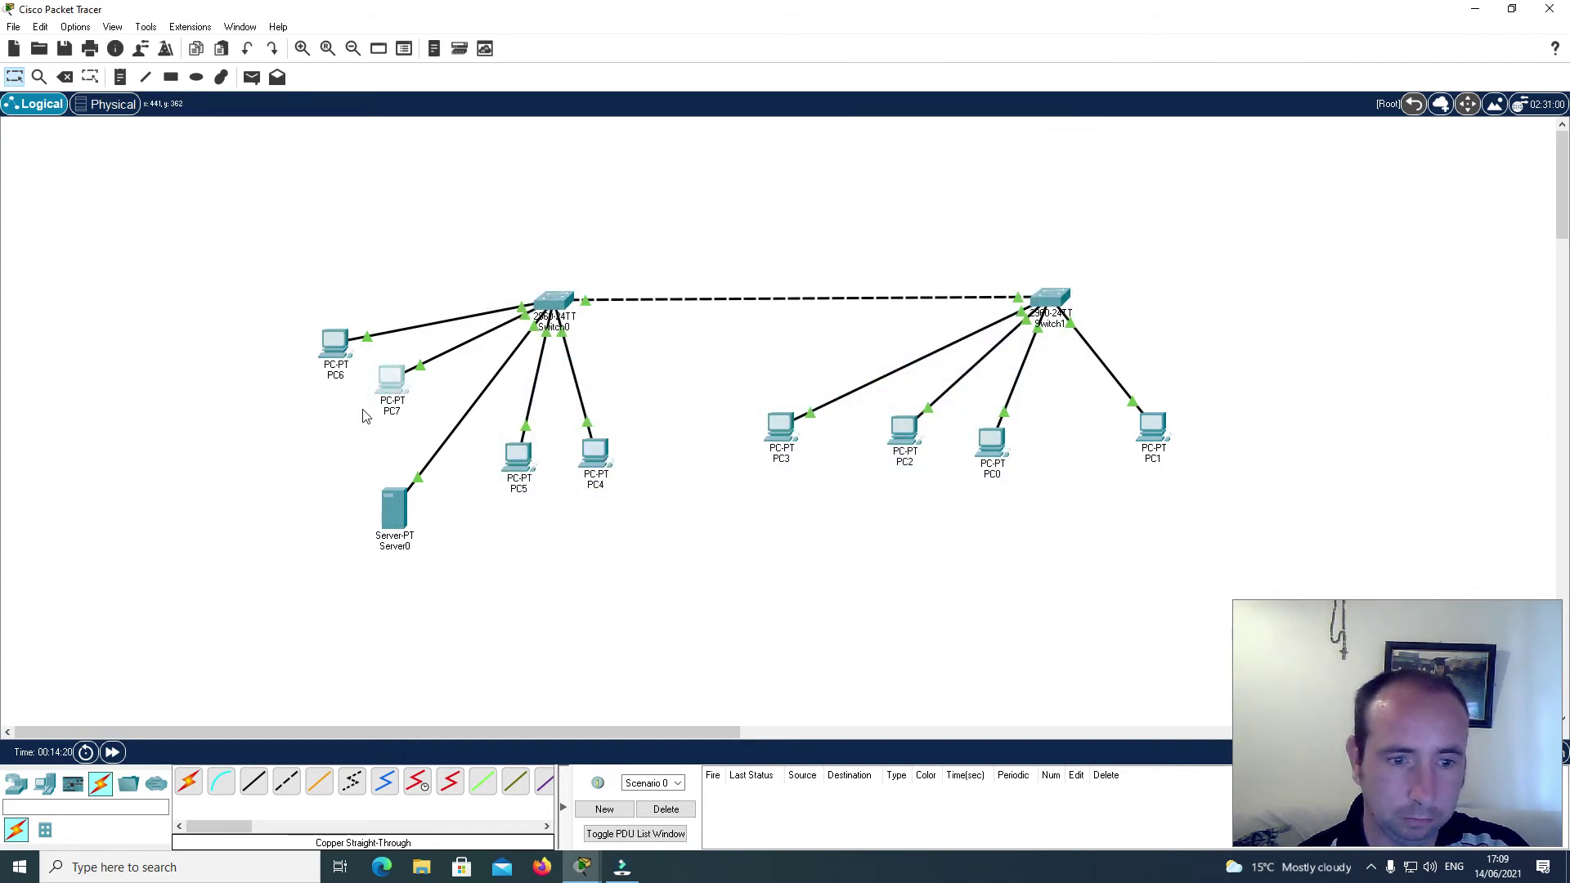
Step: Give PC7 the static IPv4 address 192.168.0.3 with the automatically filled subnet mask, then close its configuration
click(397, 385)
click(638, 183)
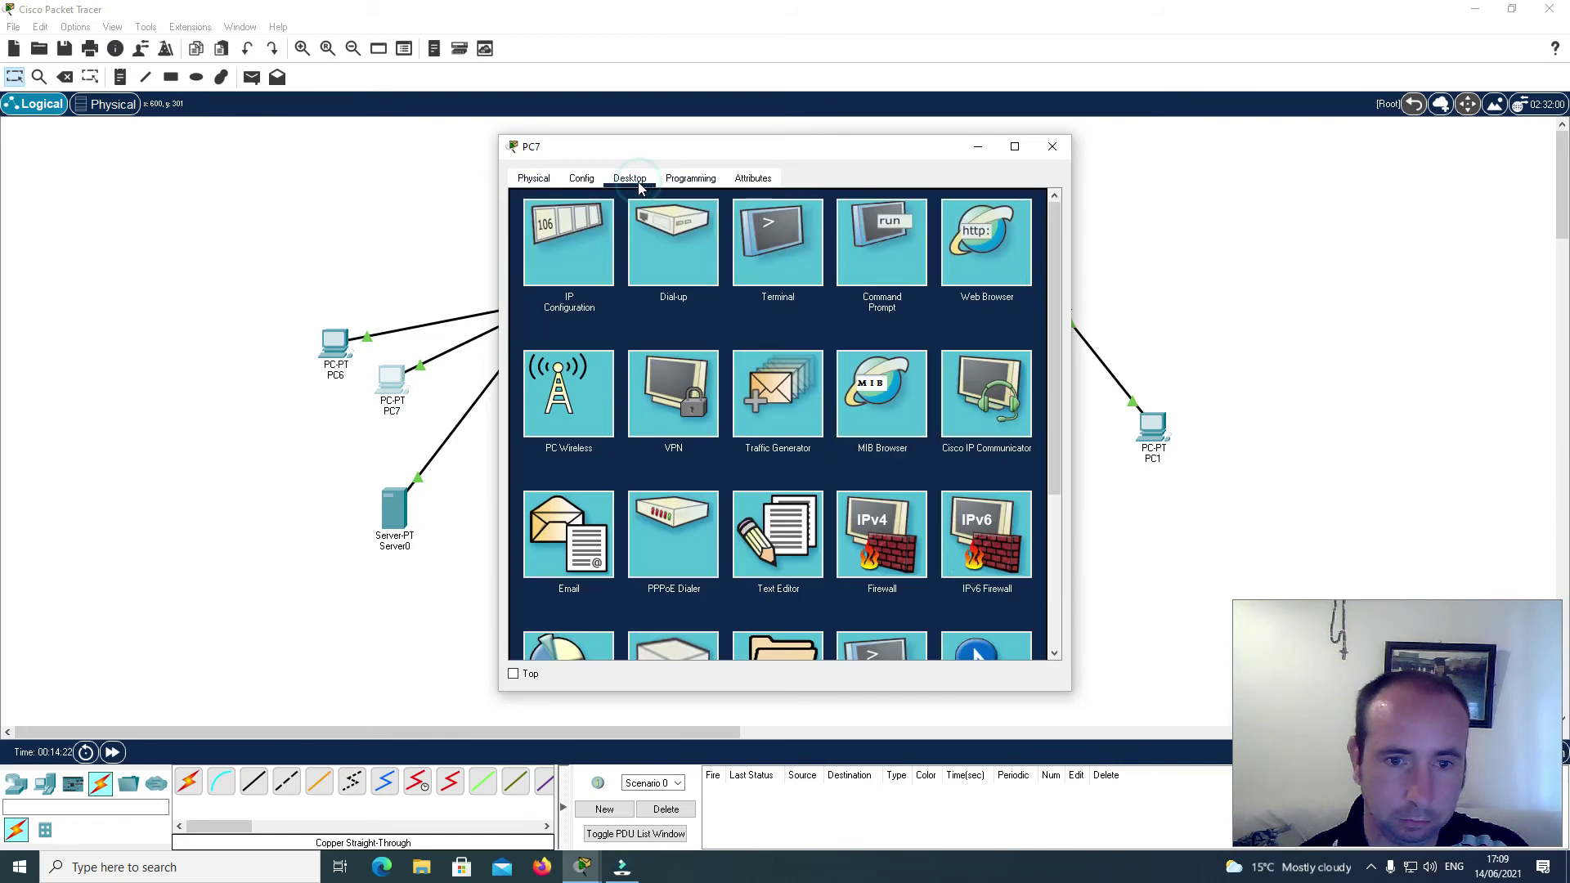
click(568, 244)
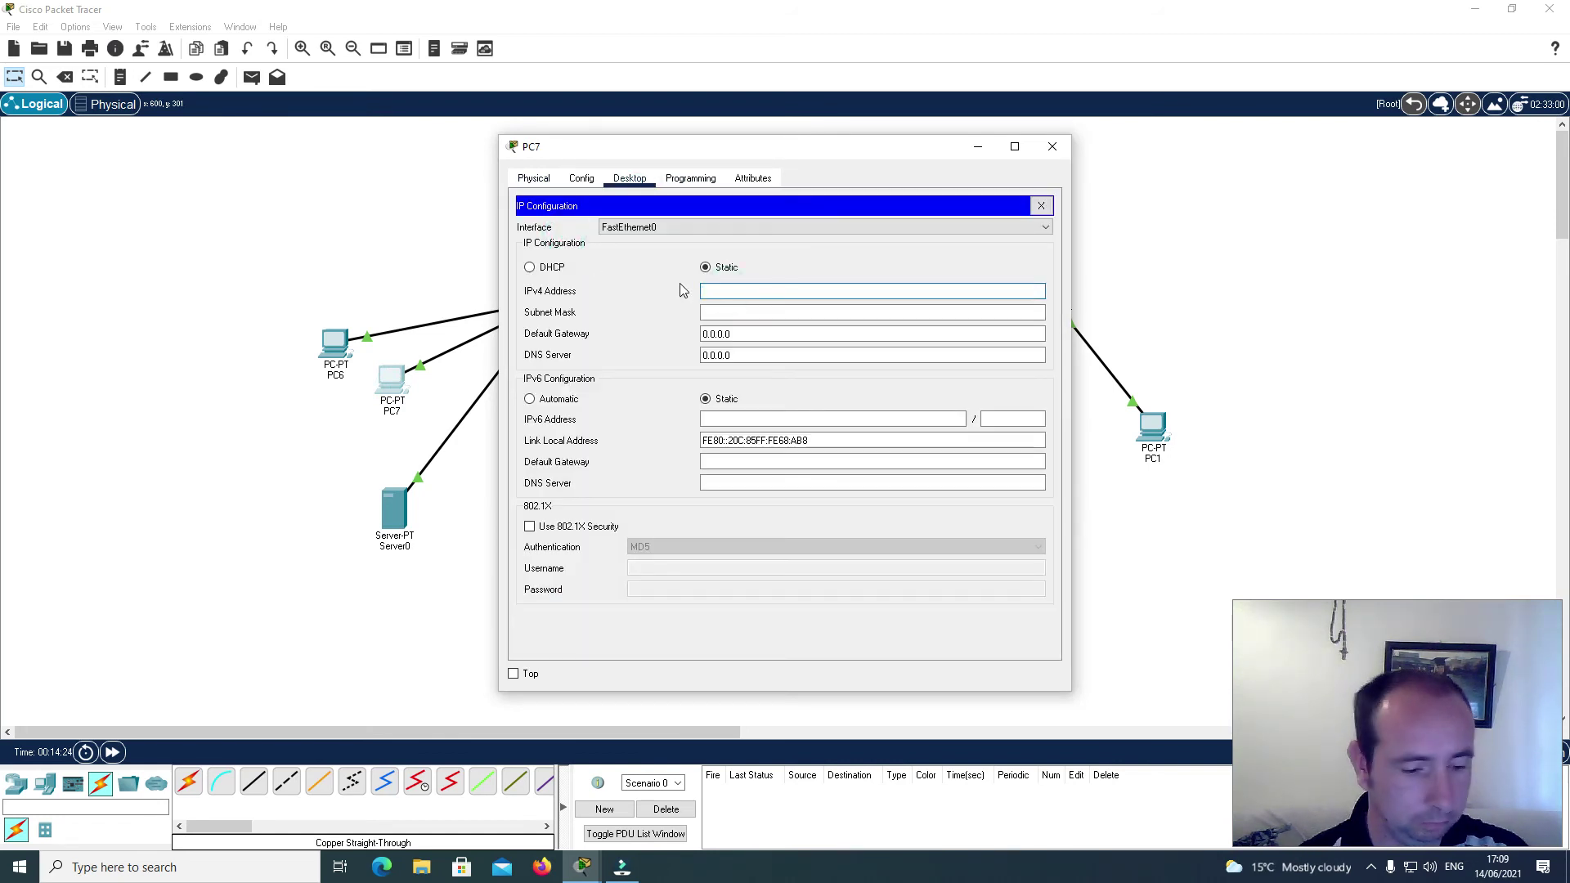
text(1921.68.0.3)
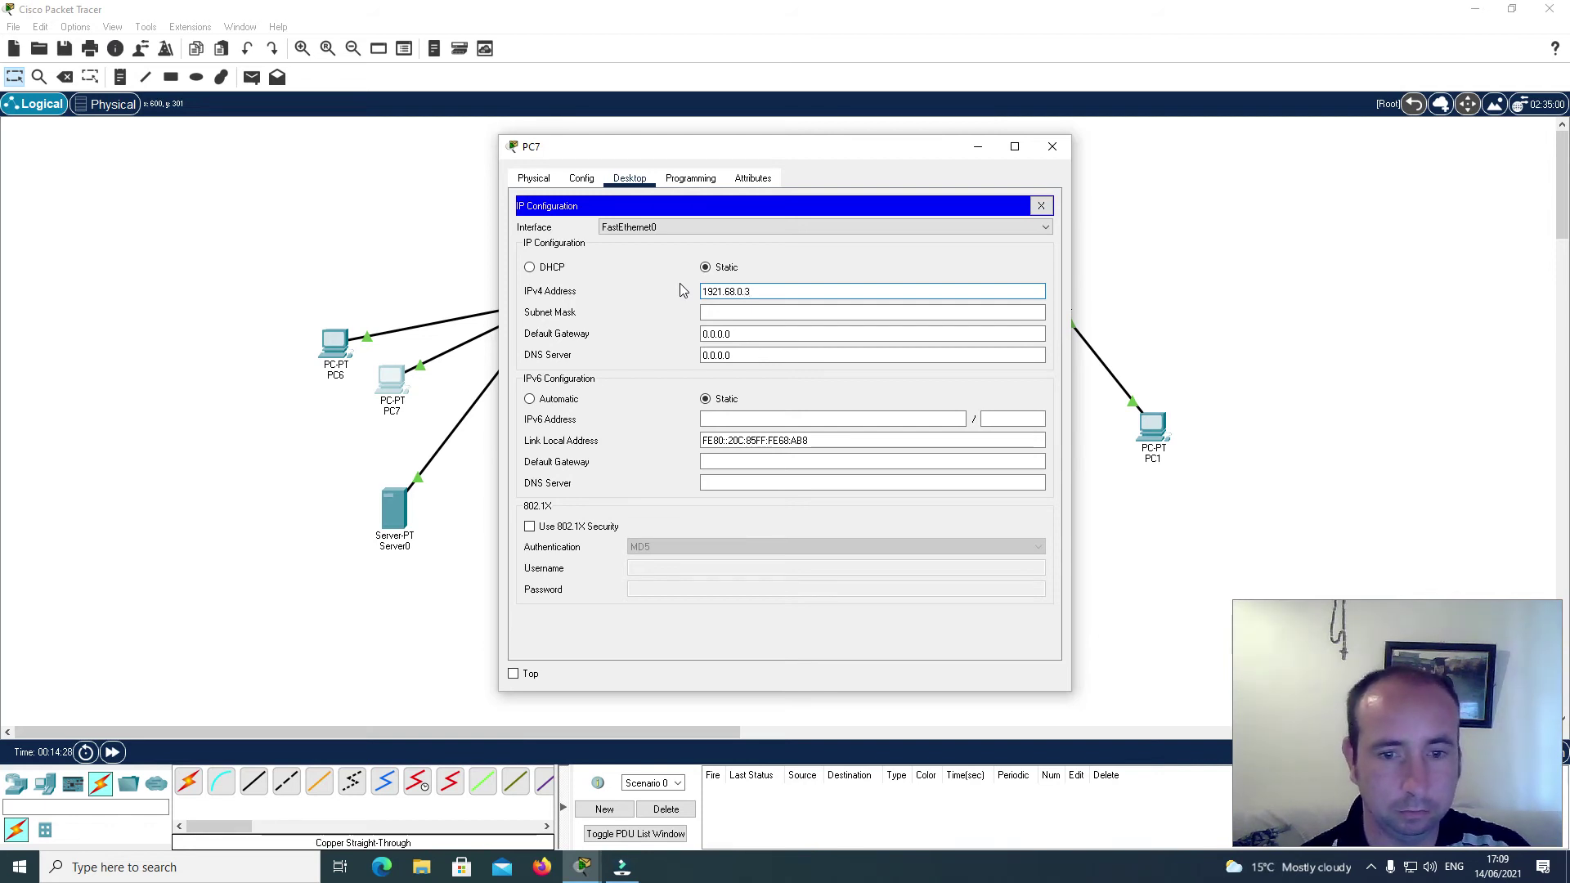
key(Left)
text(.)
key(Right)
click(736, 312)
click(1041, 207)
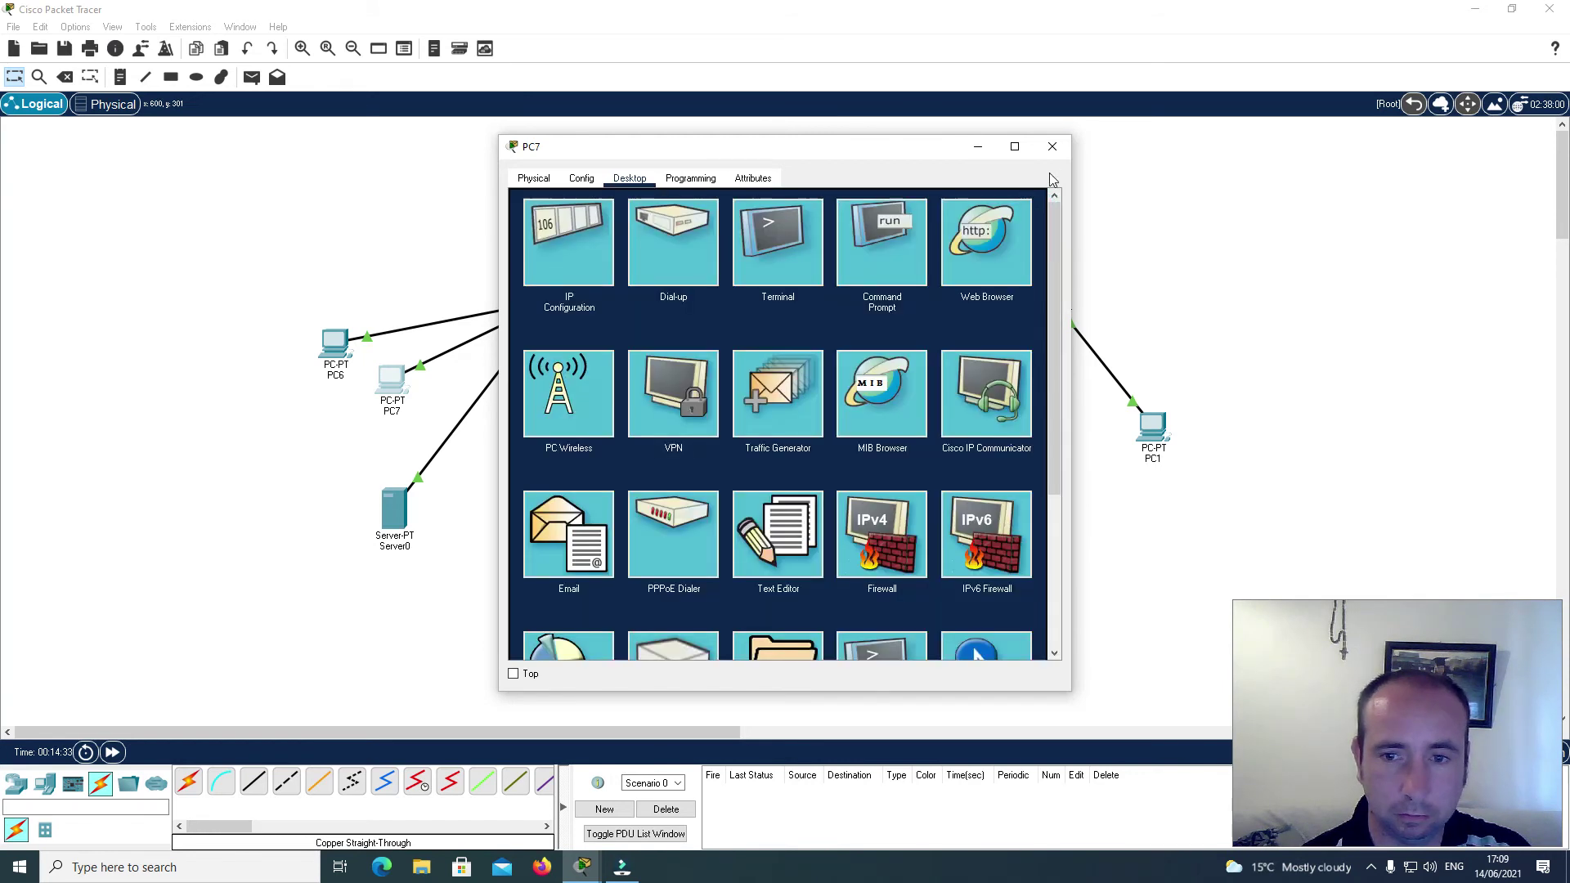
click(1052, 149)
click(533, 464)
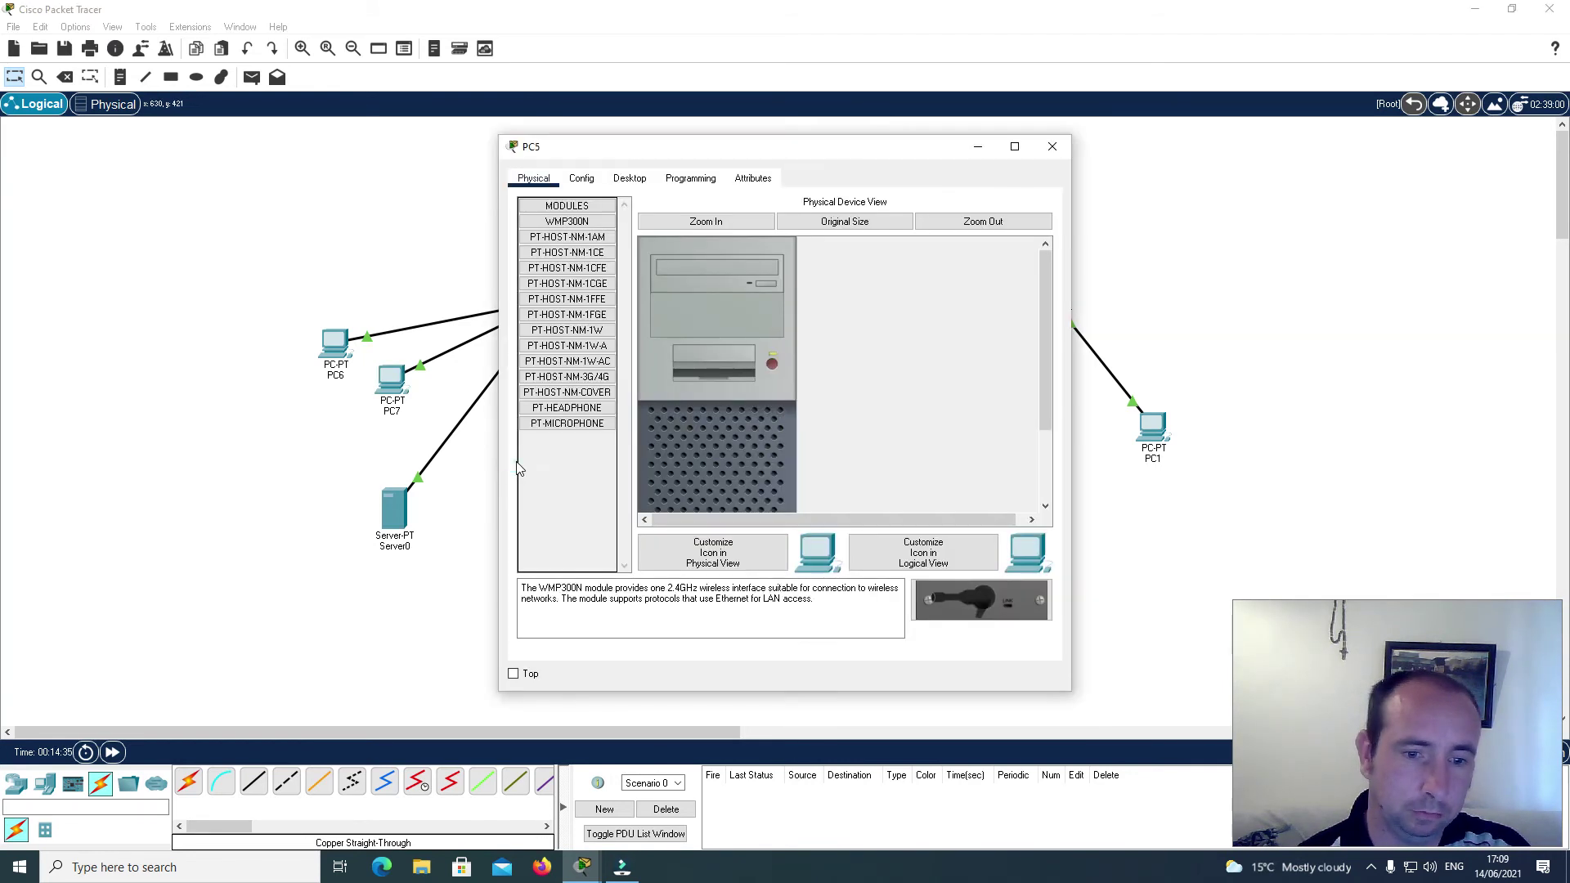
click(631, 178)
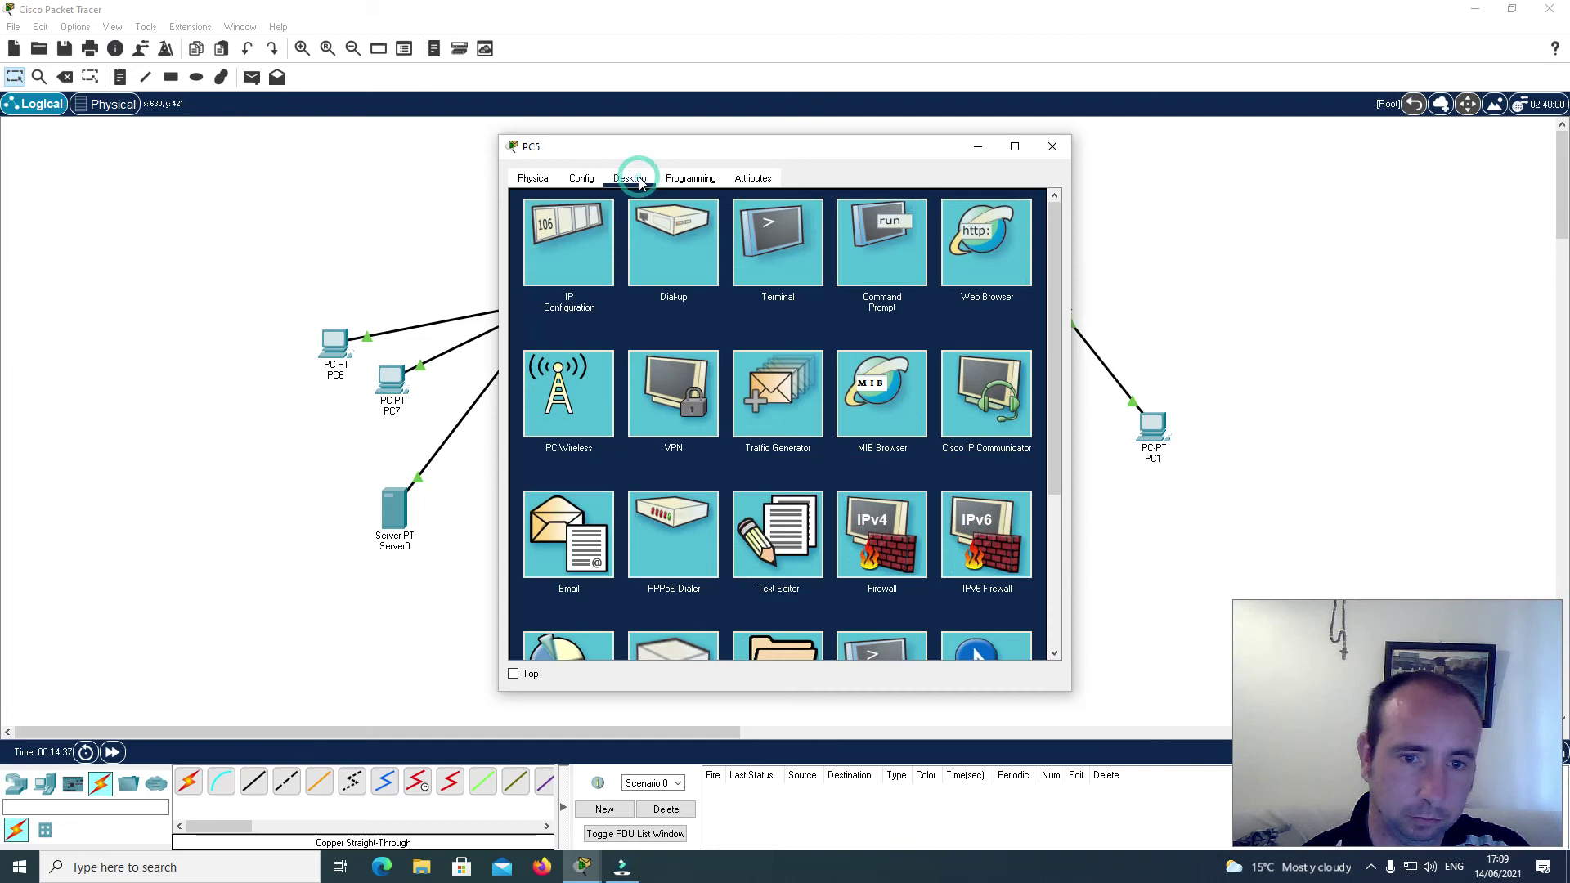
click(565, 229)
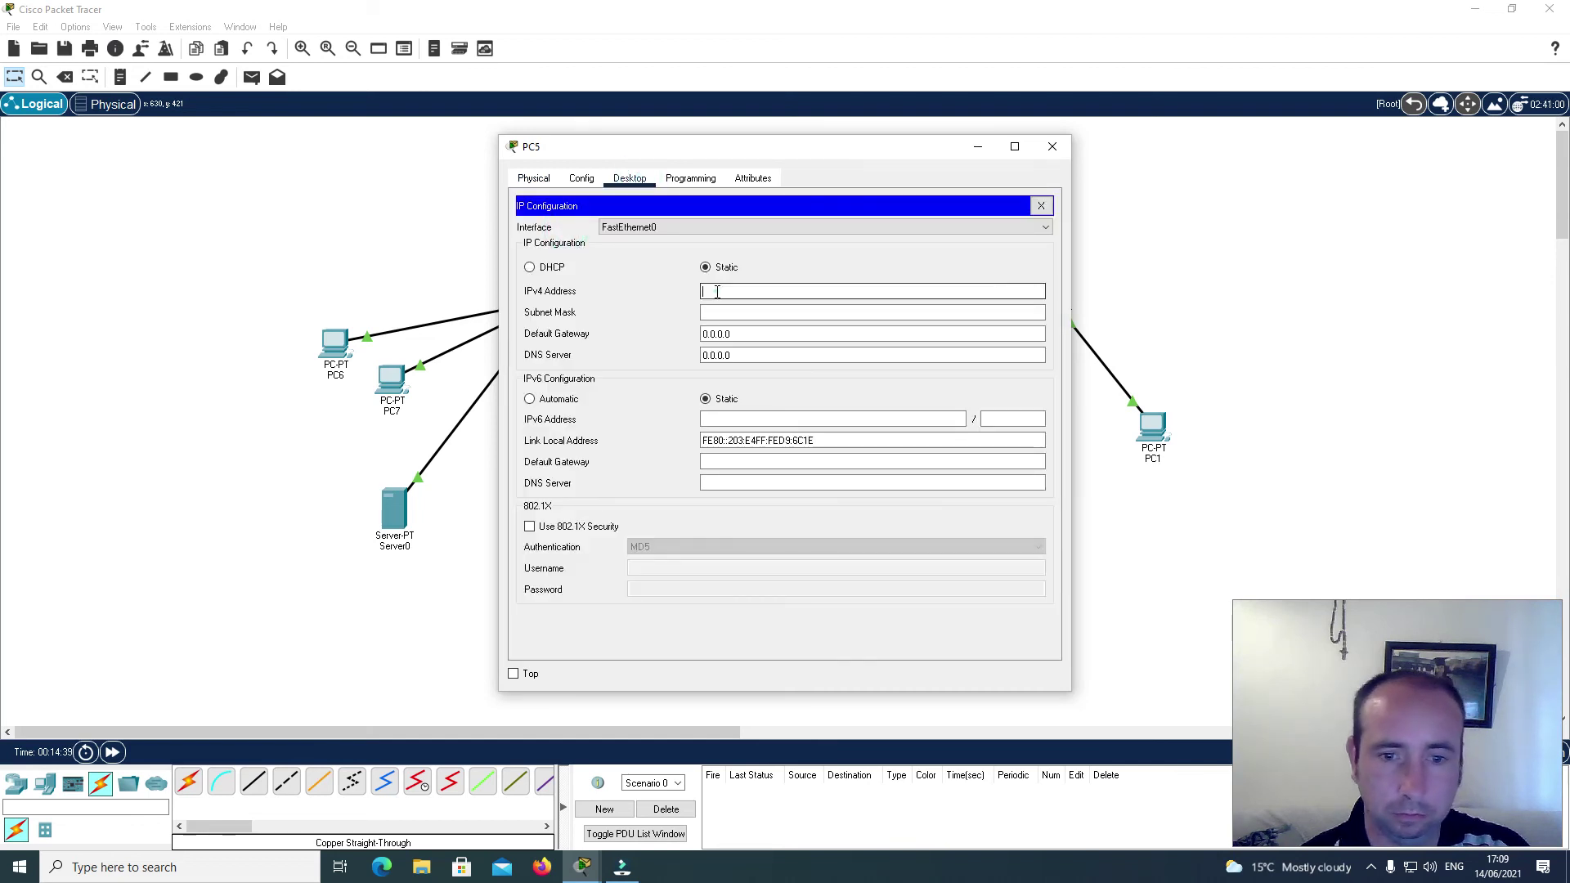
click(1052, 147)
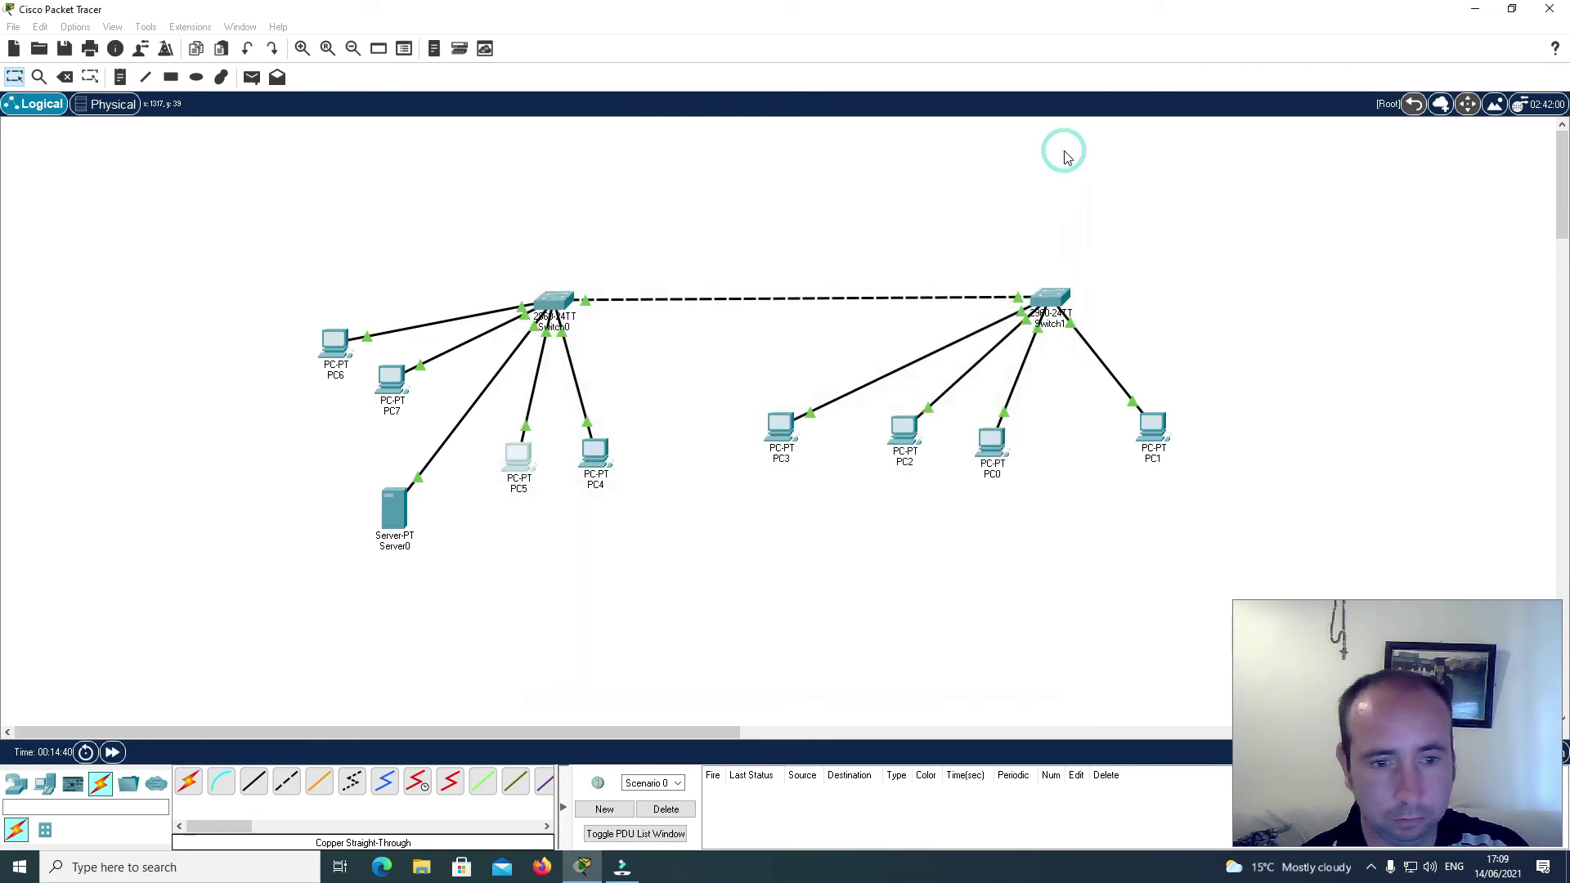
Step: Give PC5 the static IPv4 address 192.168.0.4 with the automatically filled subnet mask, then close its configuration
click(515, 459)
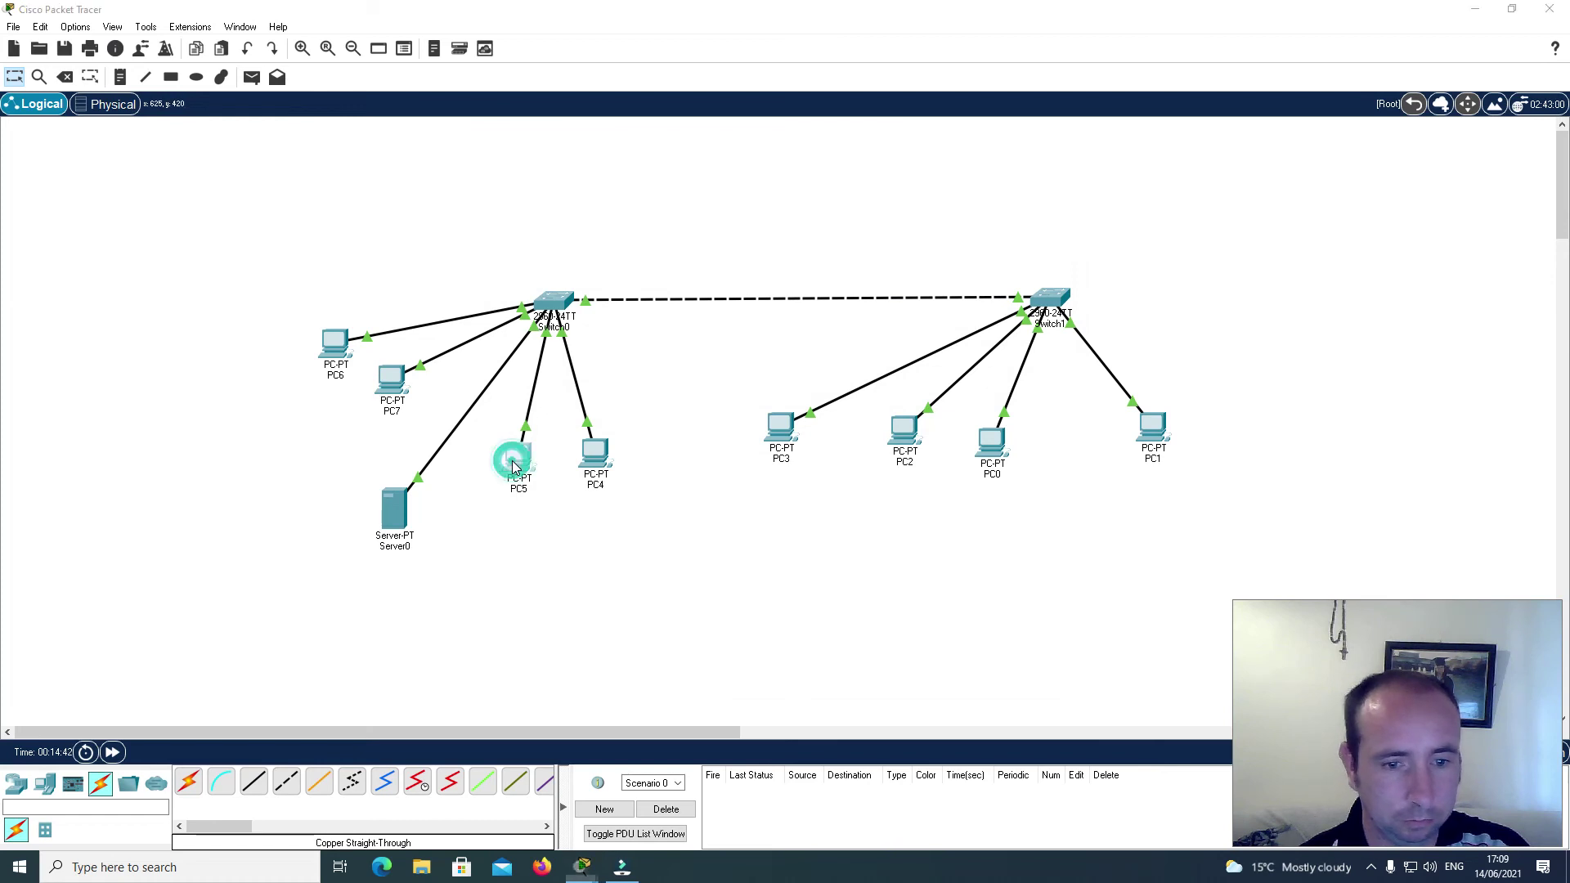
click(580, 249)
click(747, 292)
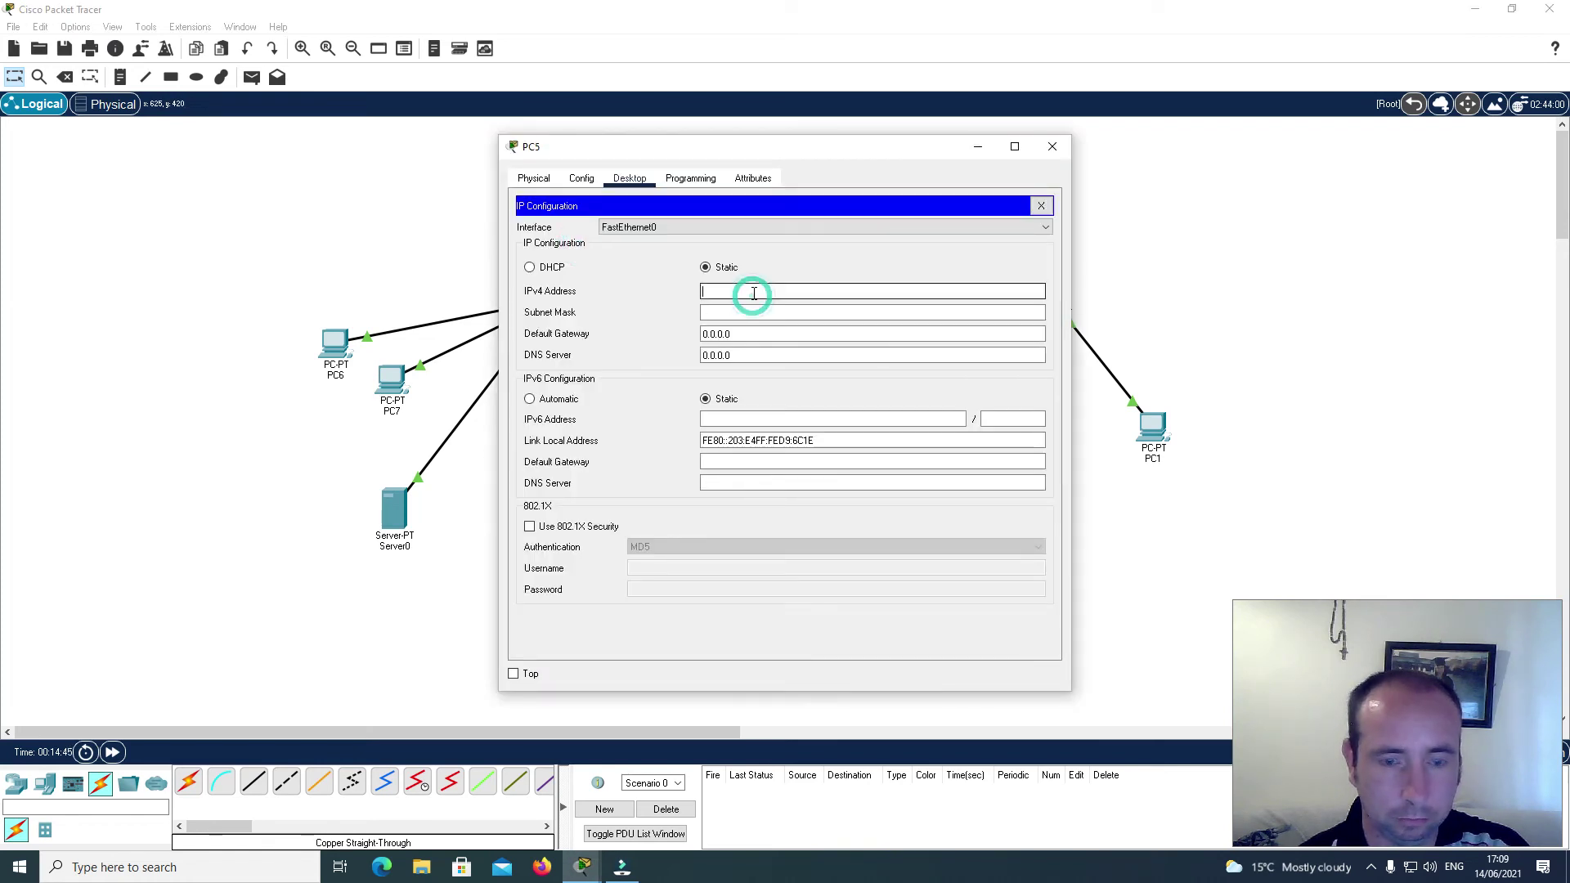
text(192.168.0.4)
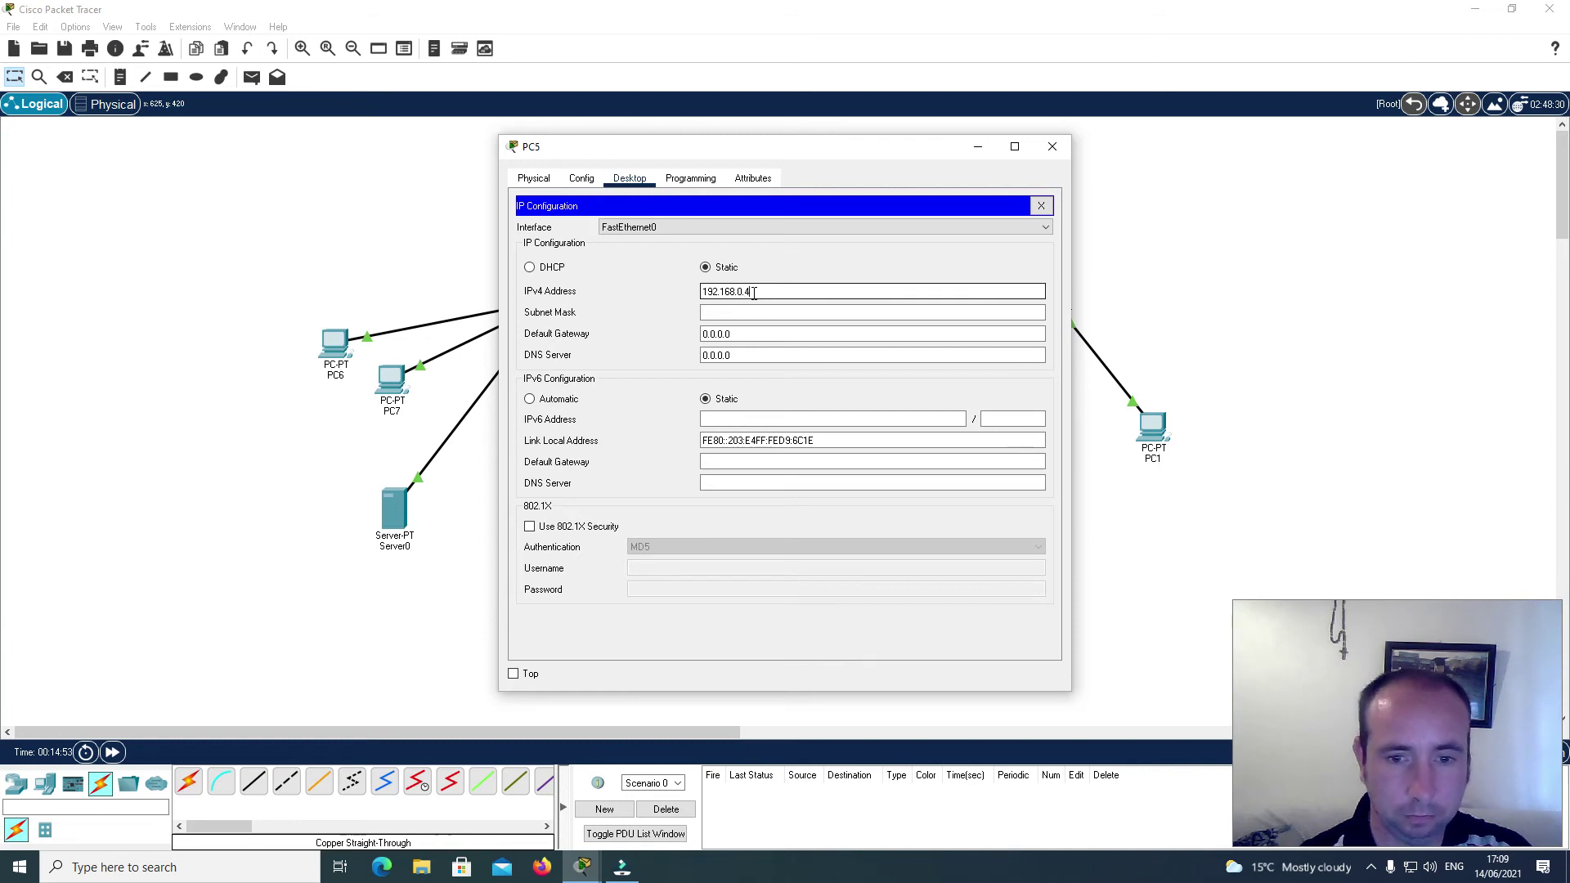
click(747, 312)
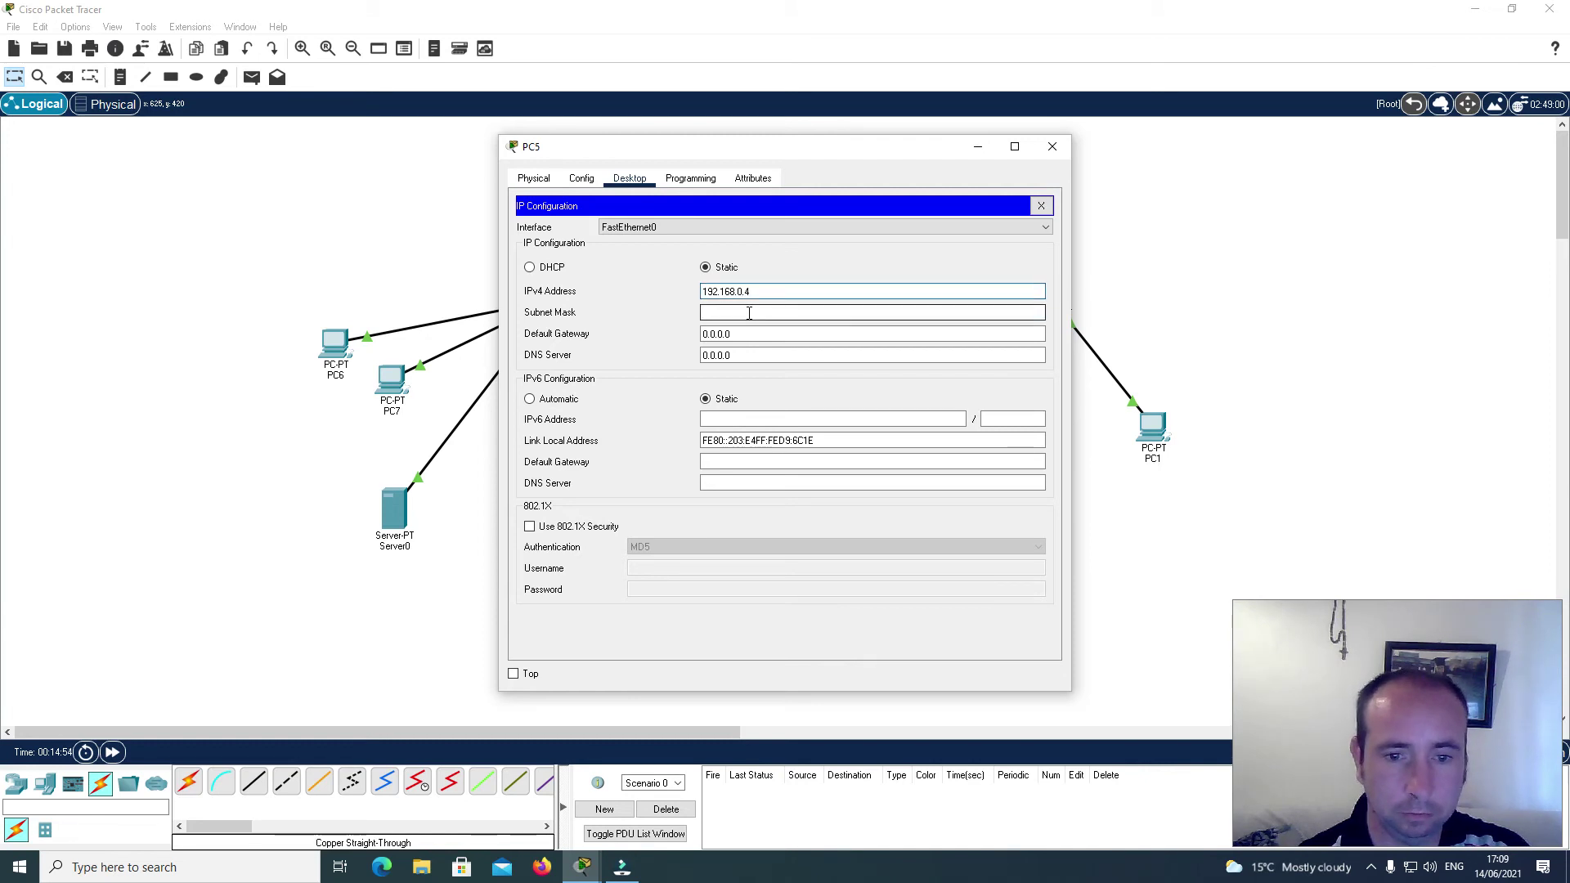
click(1041, 206)
click(1052, 147)
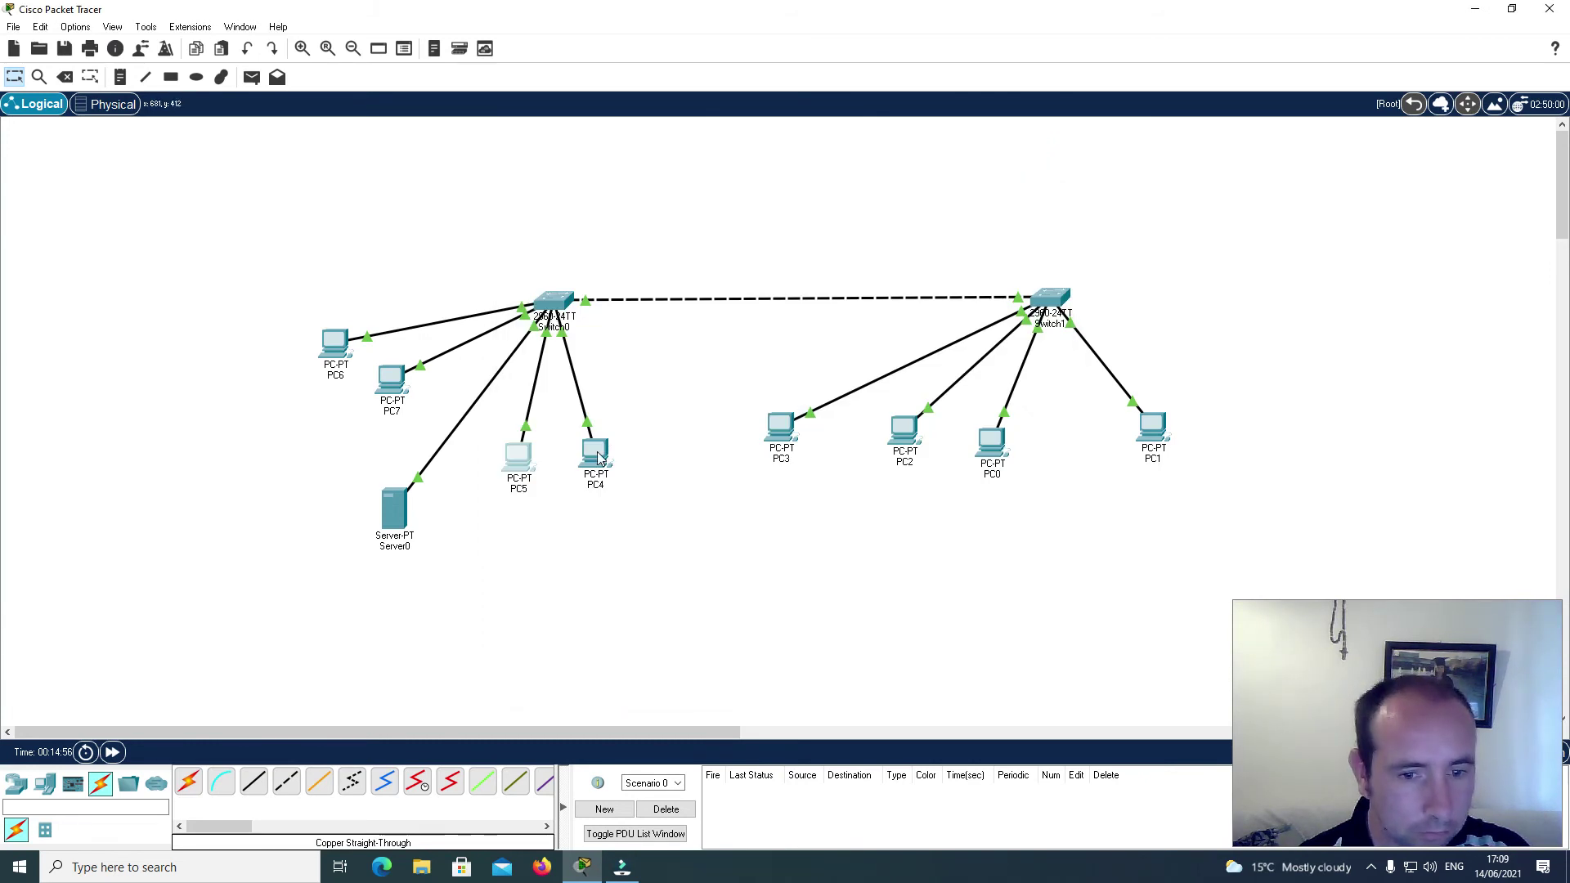
Step: Give PC4 the static IPv4 address 192.168.0.5 with the automatically filled subnet mask, then close its configuration
click(597, 451)
click(629, 175)
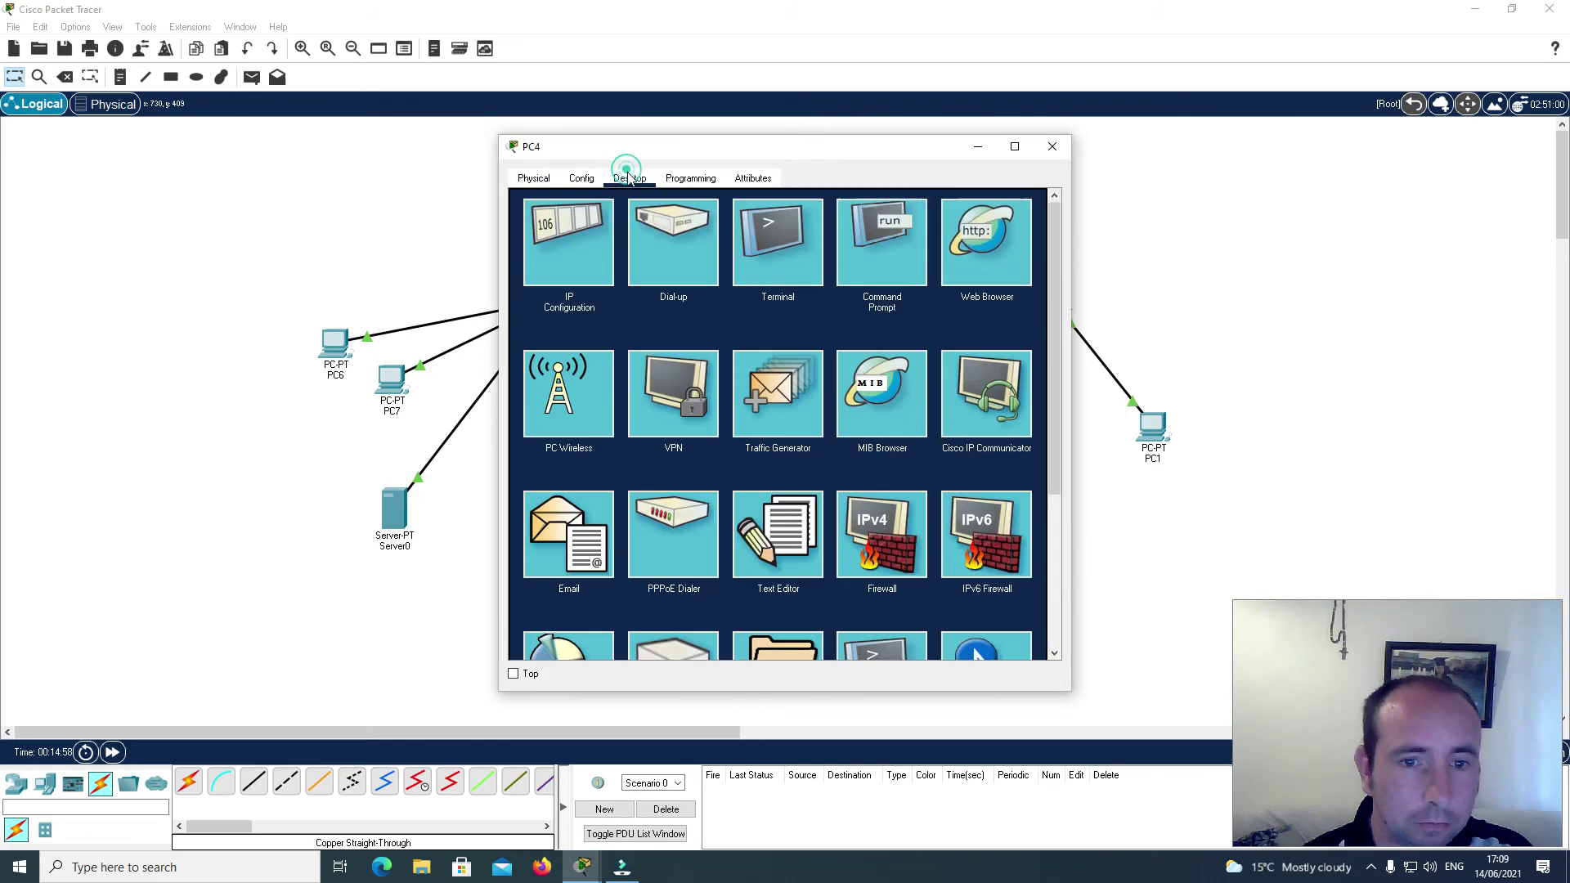
click(595, 248)
click(727, 290)
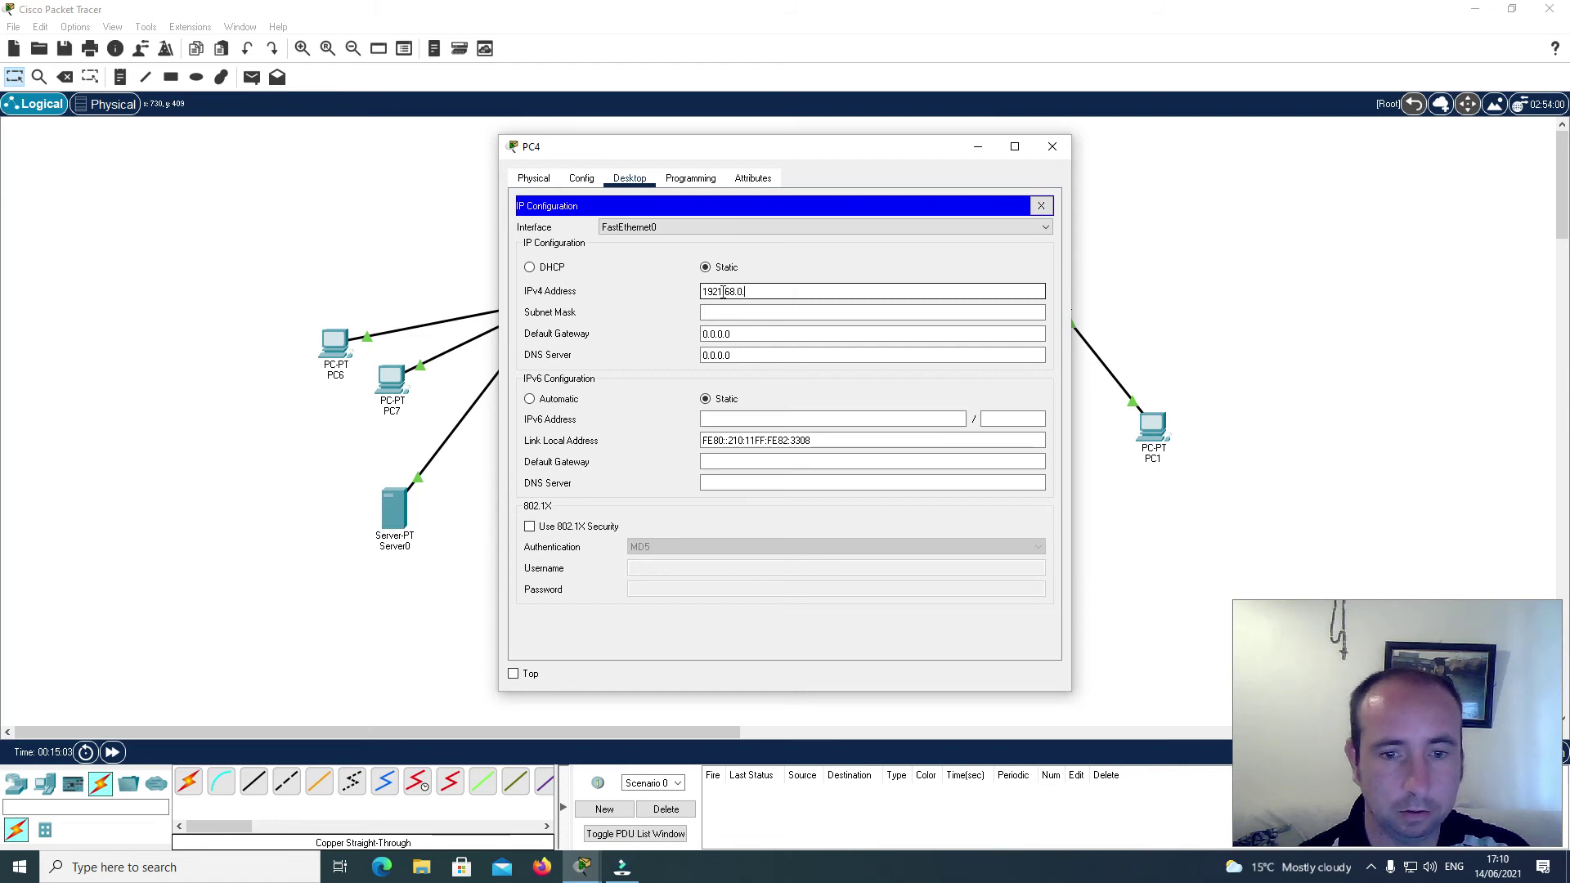
click(719, 292)
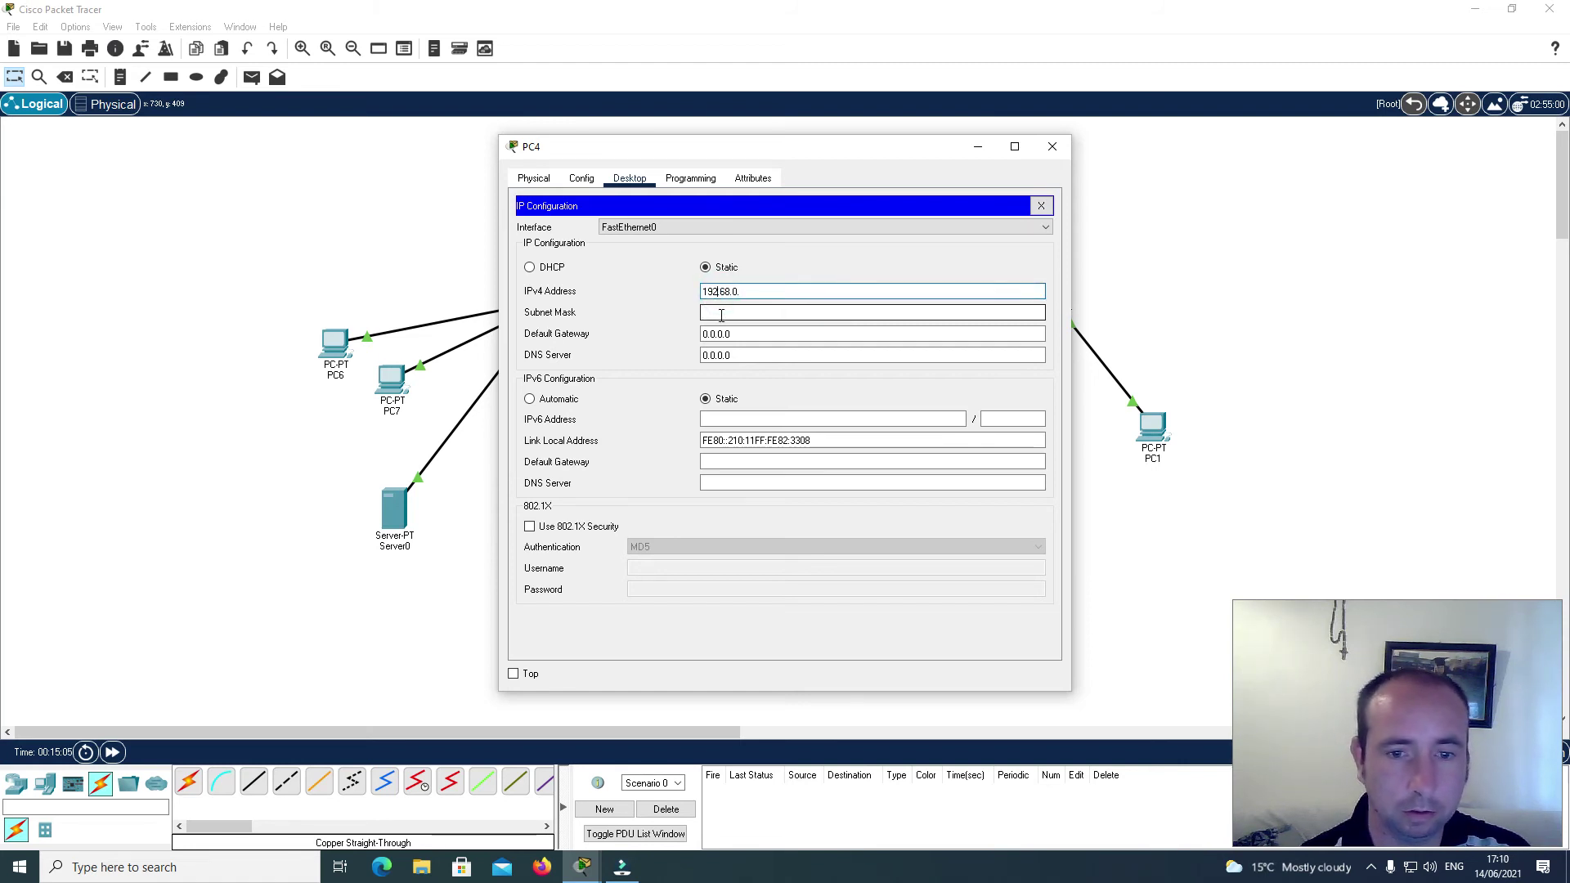
key(End)
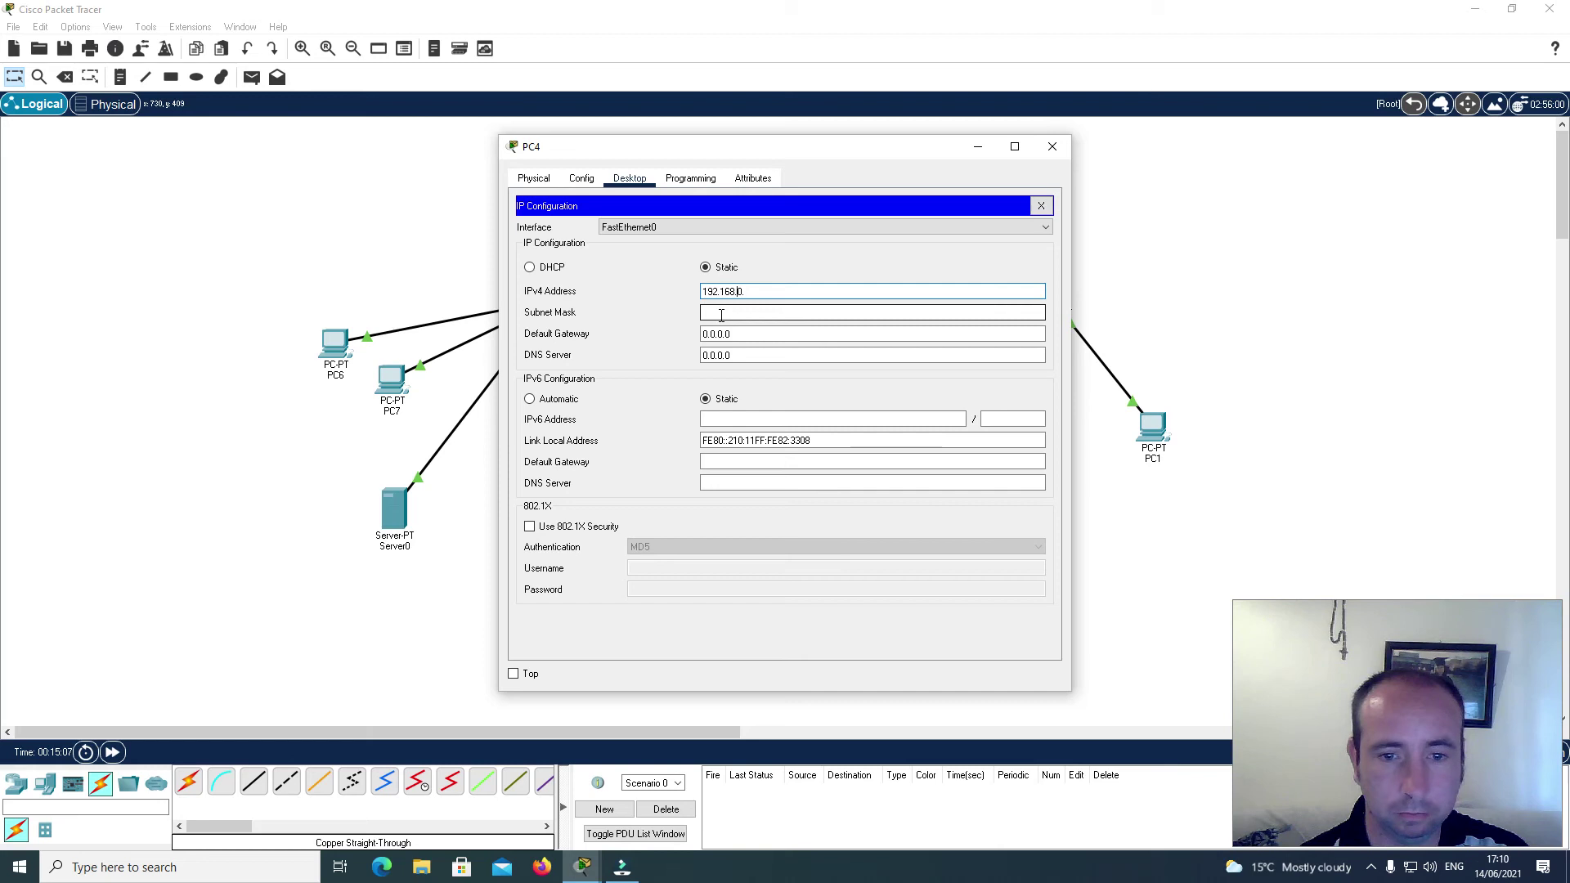
text(5)
click(713, 312)
click(1040, 206)
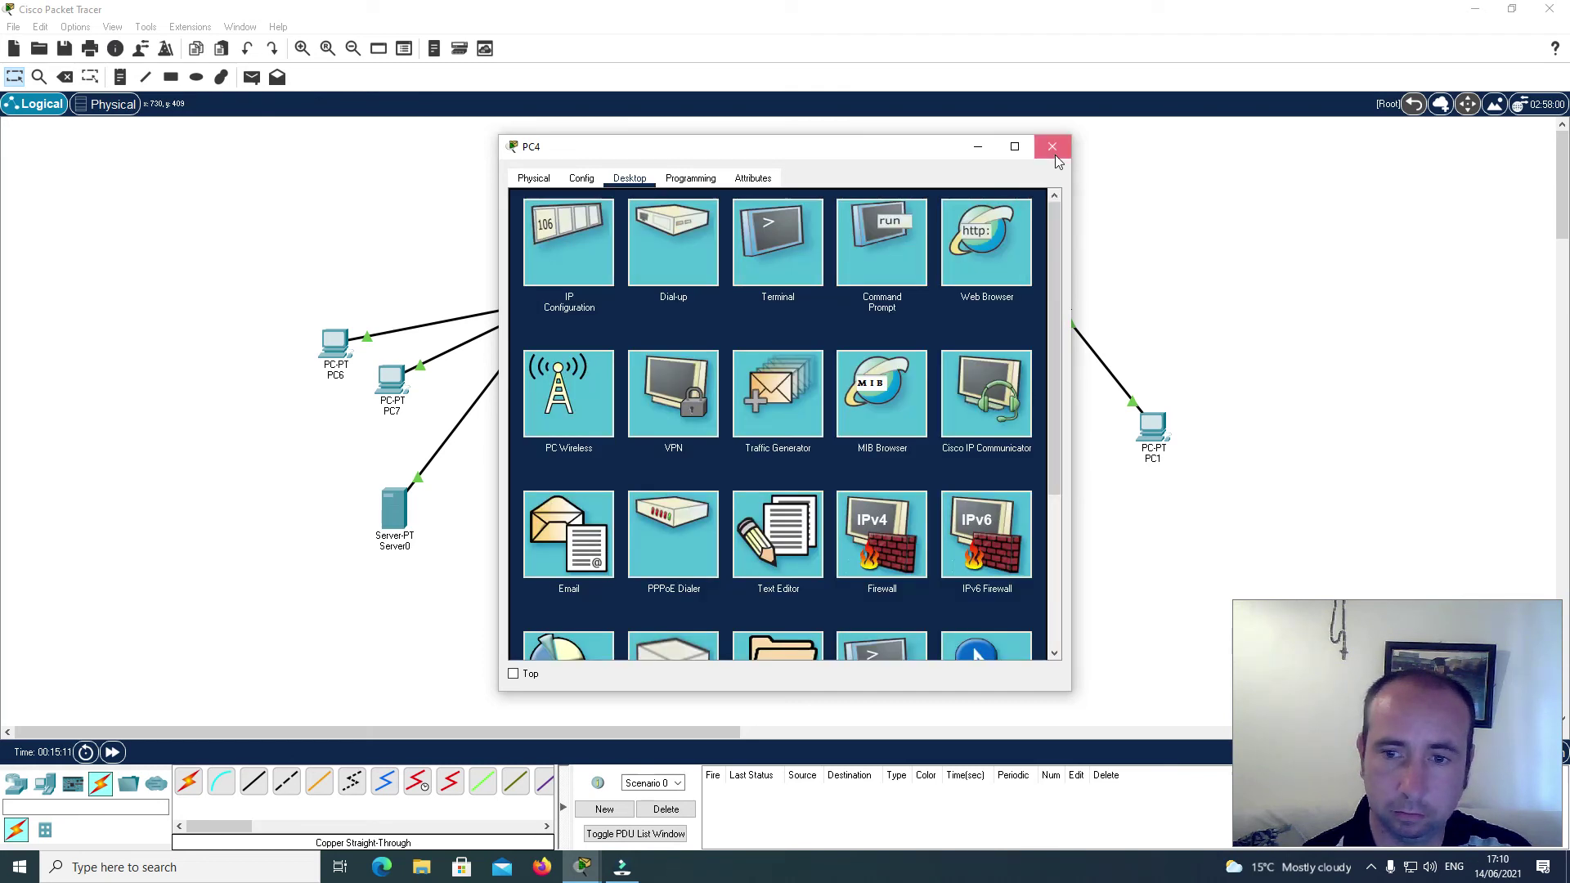
click(1053, 151)
Step: Give PC3 the static IPv4 address 192.168.0.6 with subnet mask 255.255.255.0, then close its configuration
click(782, 430)
click(629, 178)
click(577, 236)
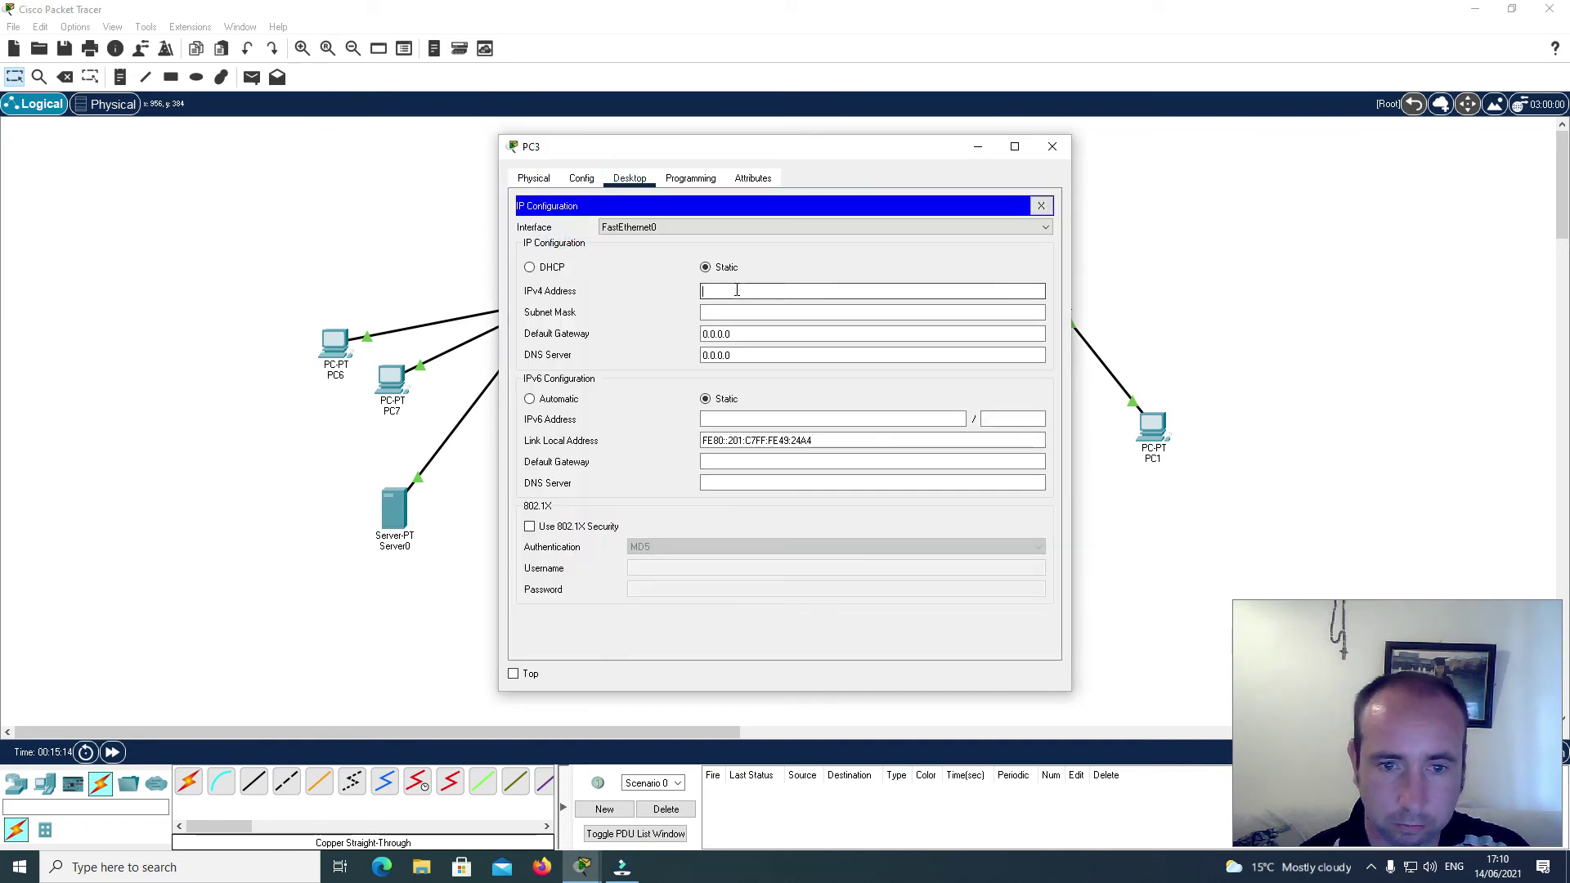
click(739, 290)
text(192.168.0)
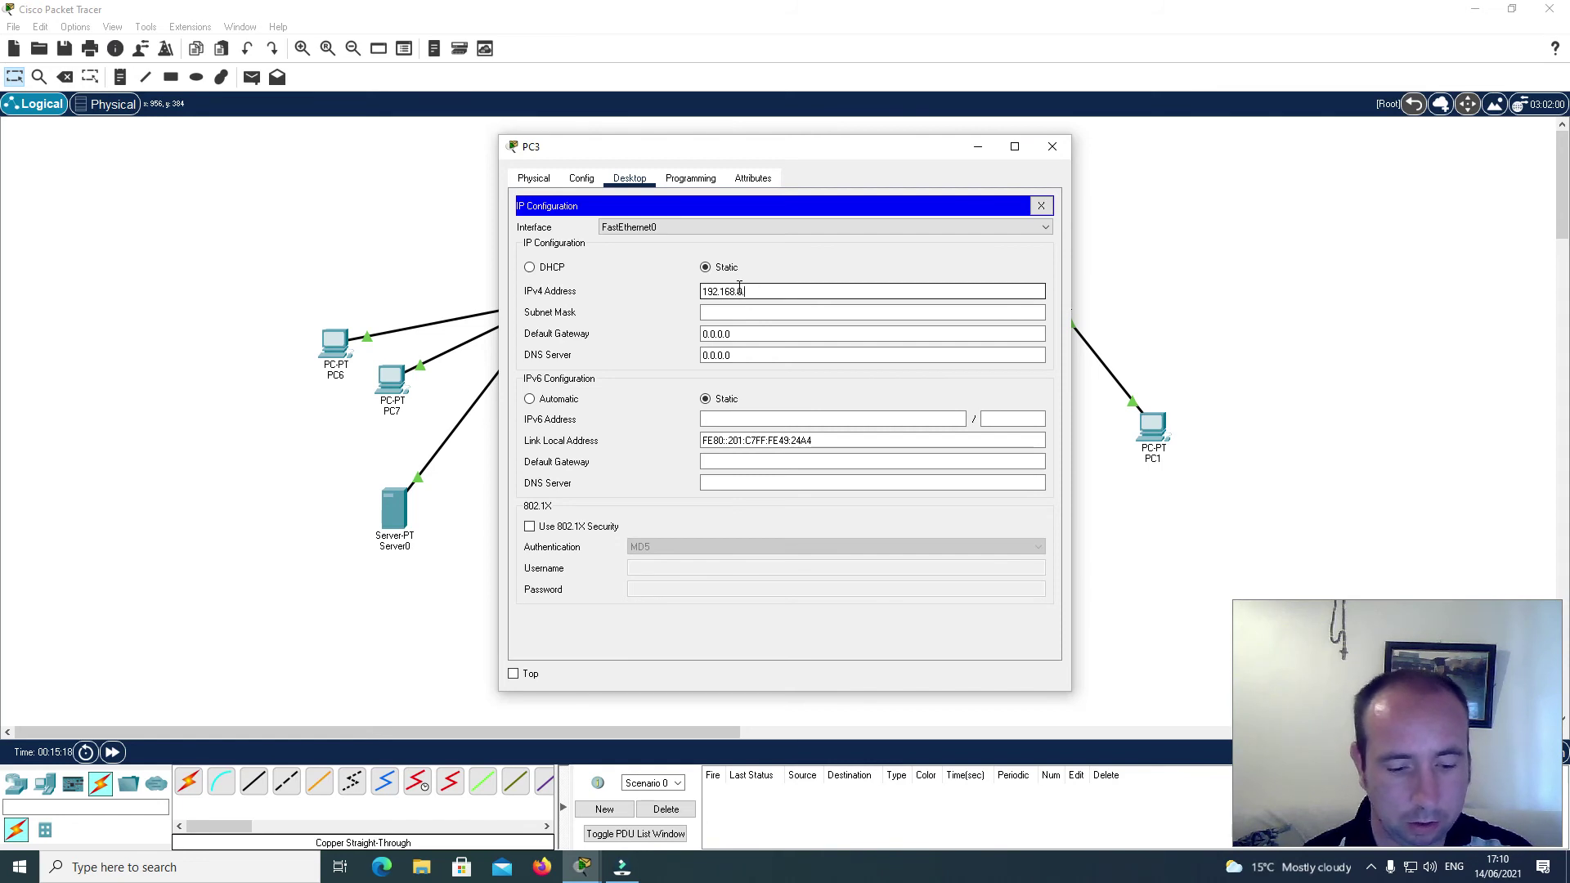
click(742, 312)
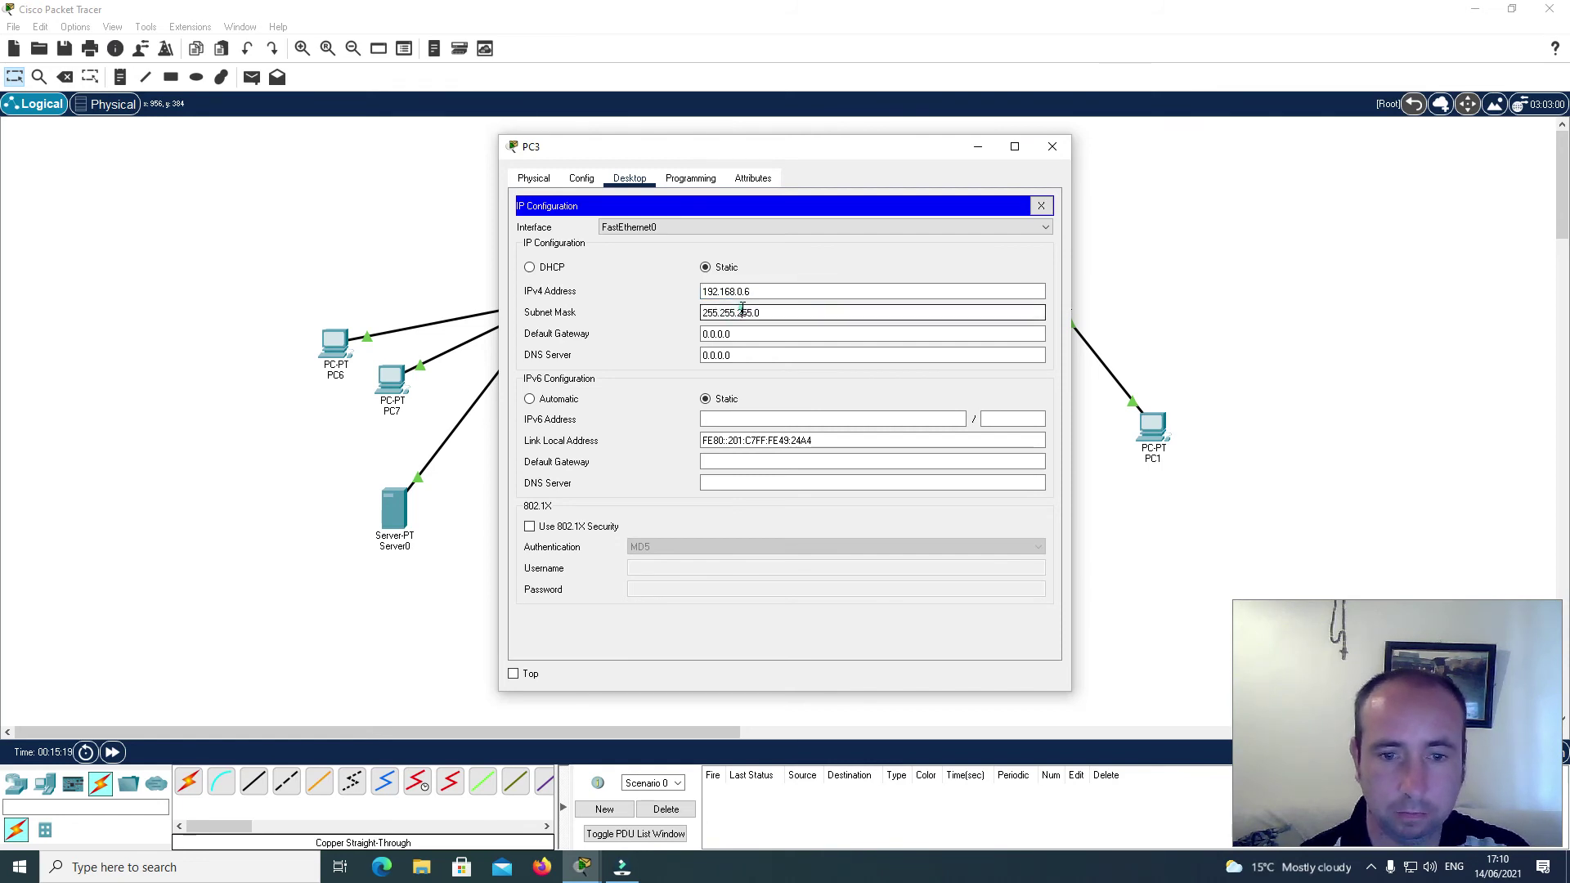
click(1041, 206)
click(1066, 150)
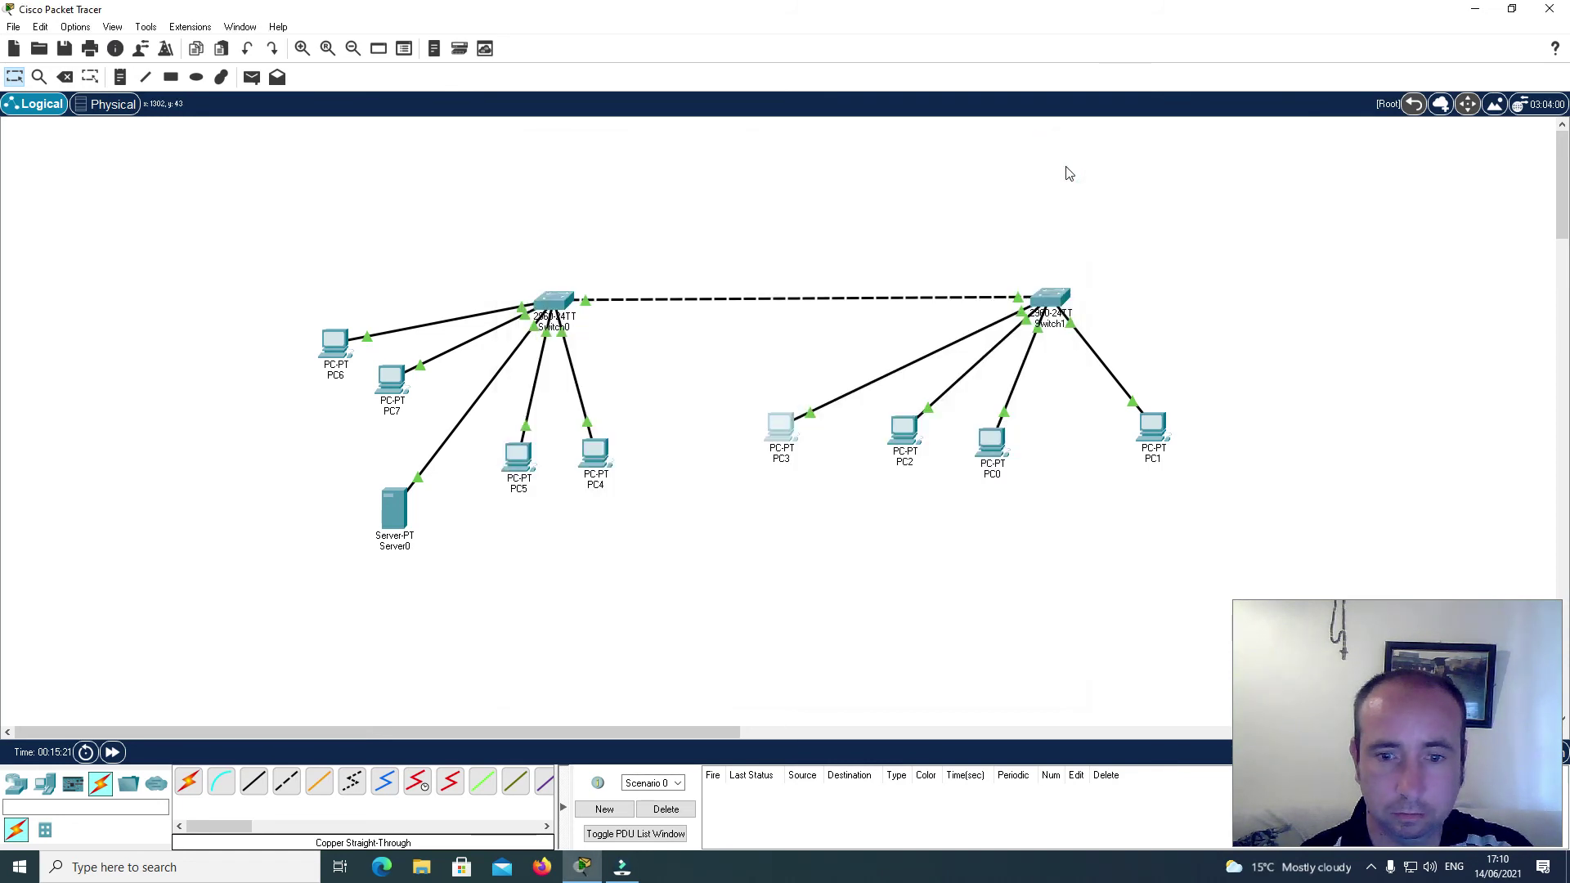
Step: Give PC2 the static IPv4 address 192.168.0.7 with subnet mask 255.255.255.0, then close its configuration
click(900, 435)
click(581, 178)
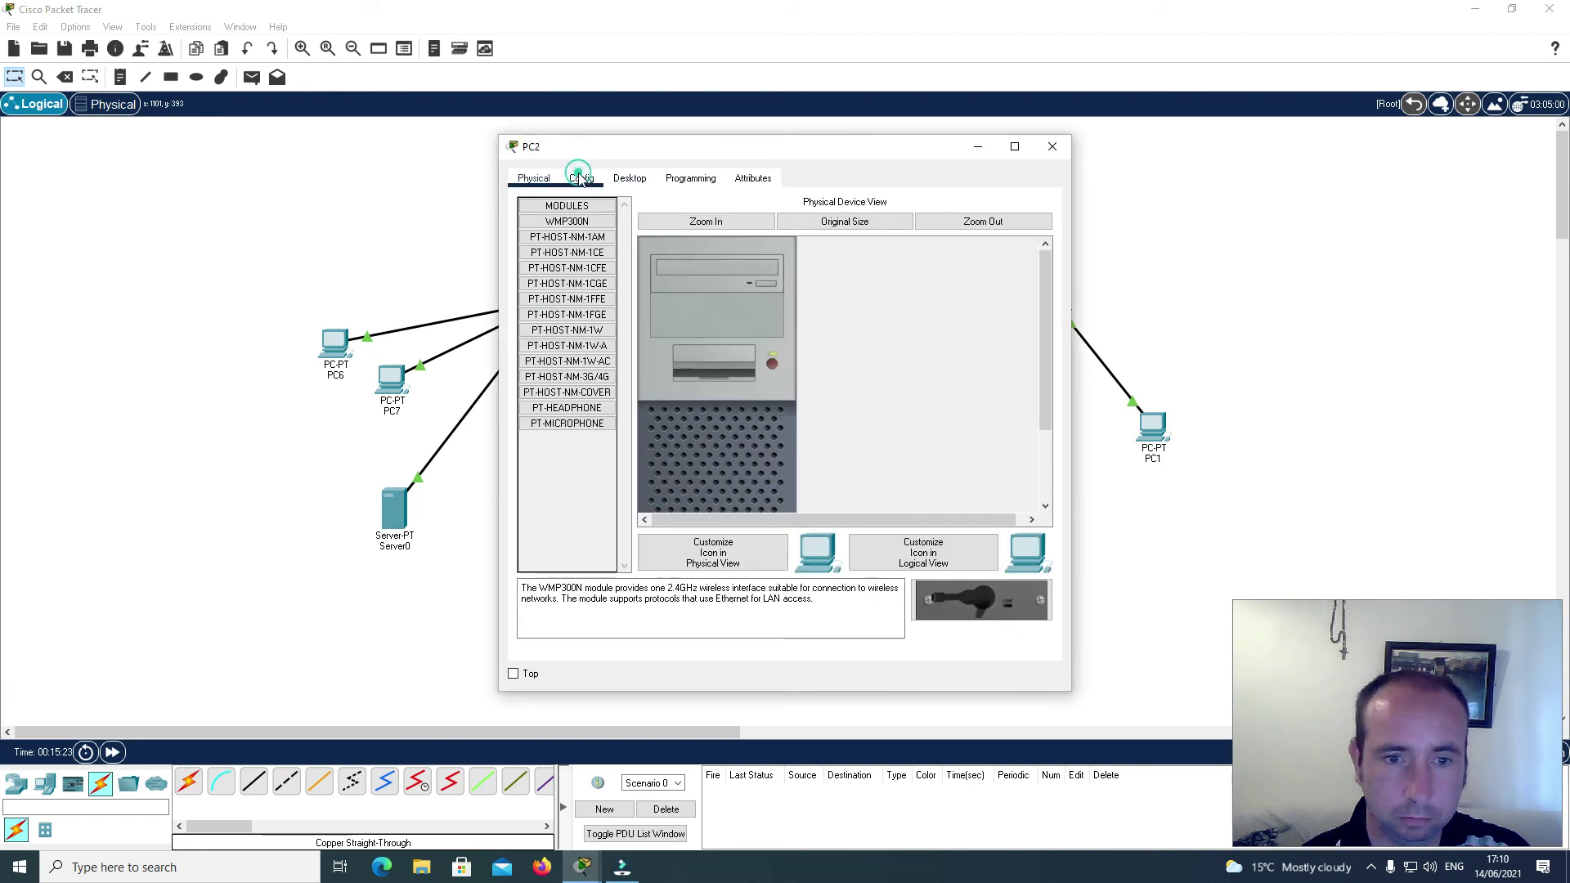
click(629, 180)
click(571, 258)
click(725, 293)
text(192.168.0.7)
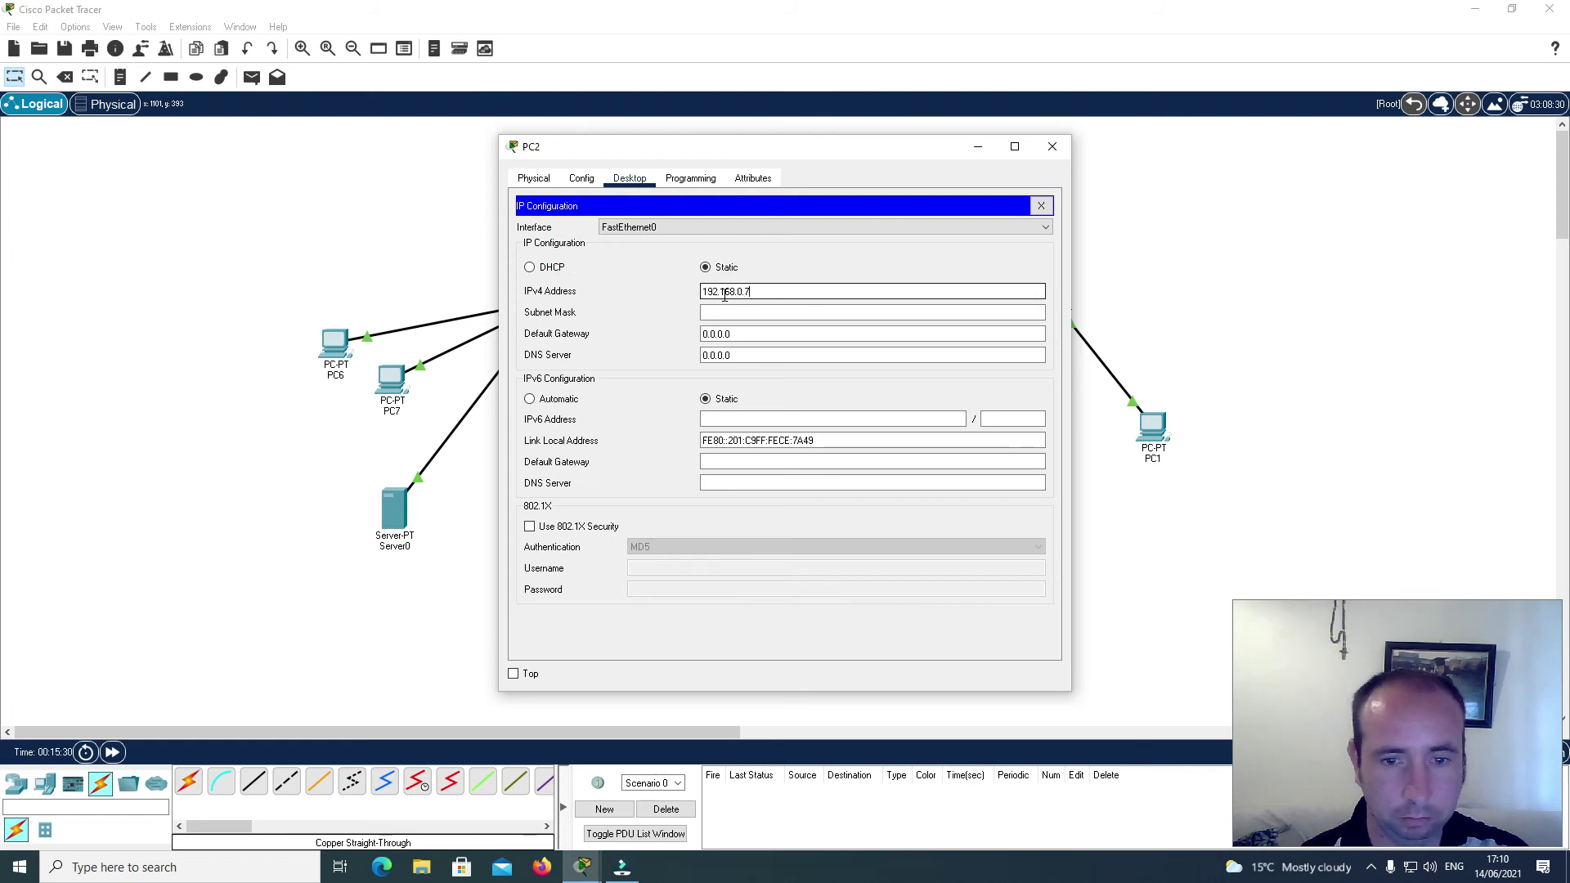
key(Tab)
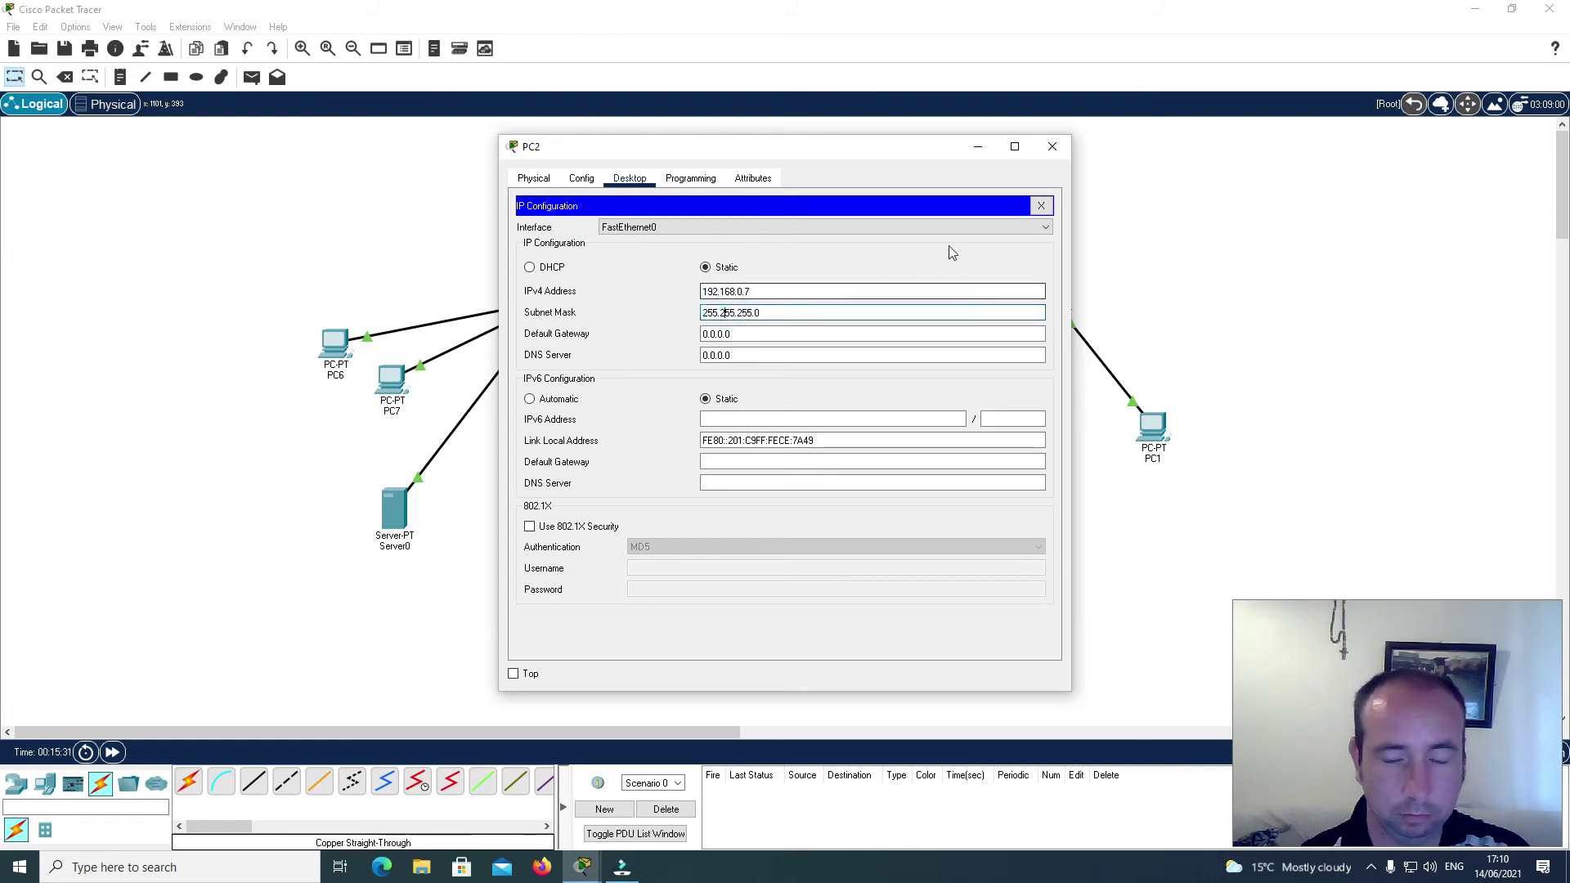
click(1041, 205)
click(1053, 146)
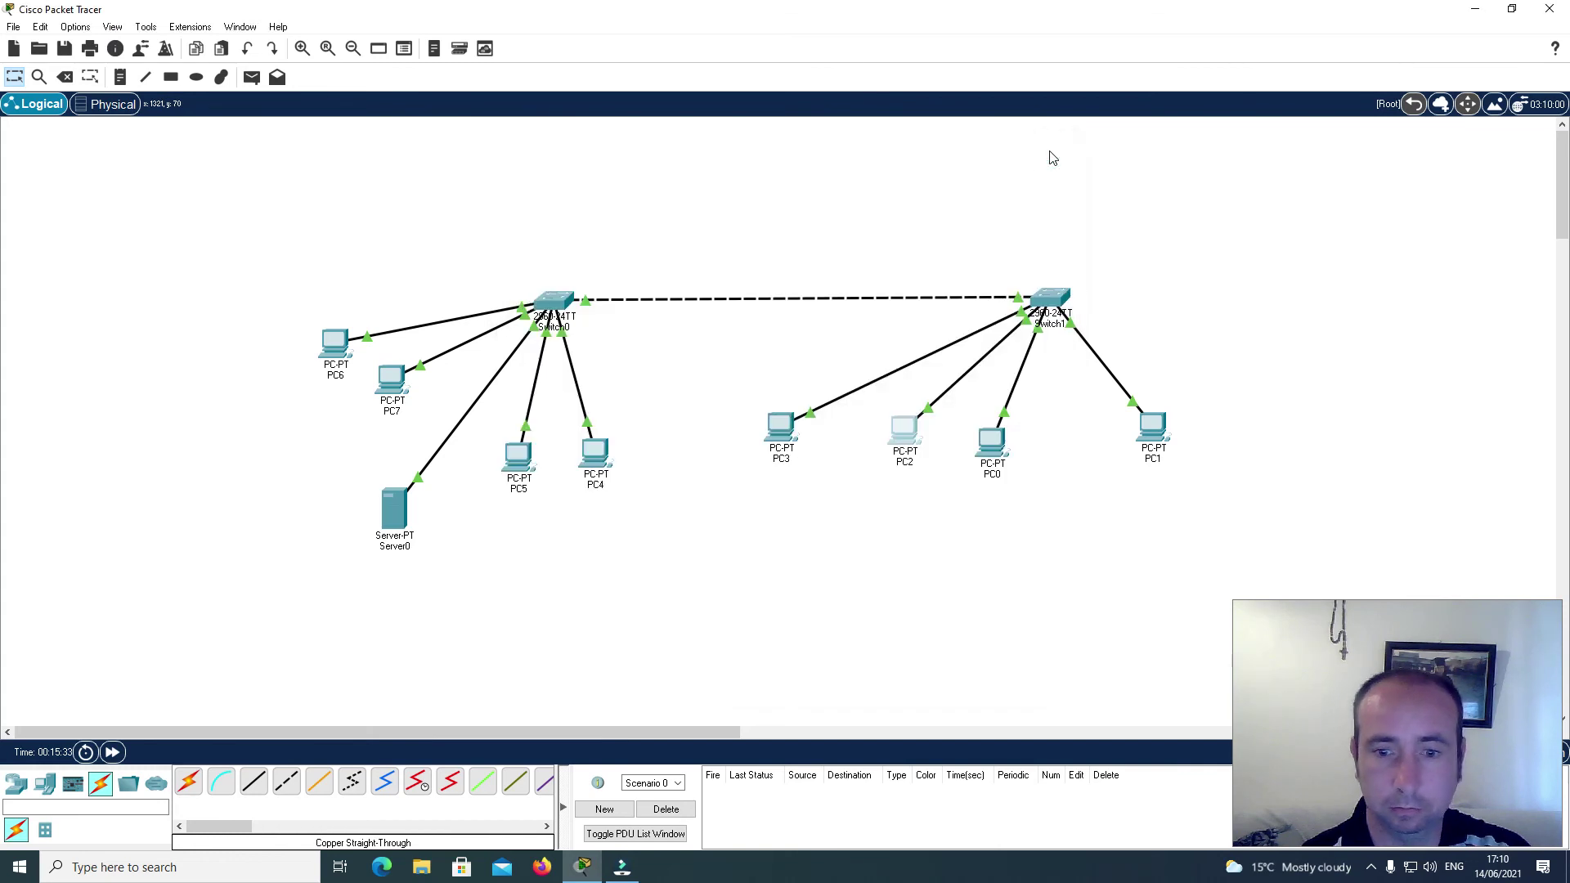
Step: Give PC0 the static IPv4 address 192.168.0.8 with subnet mask 255.255.255.0, then close its configuration
click(989, 453)
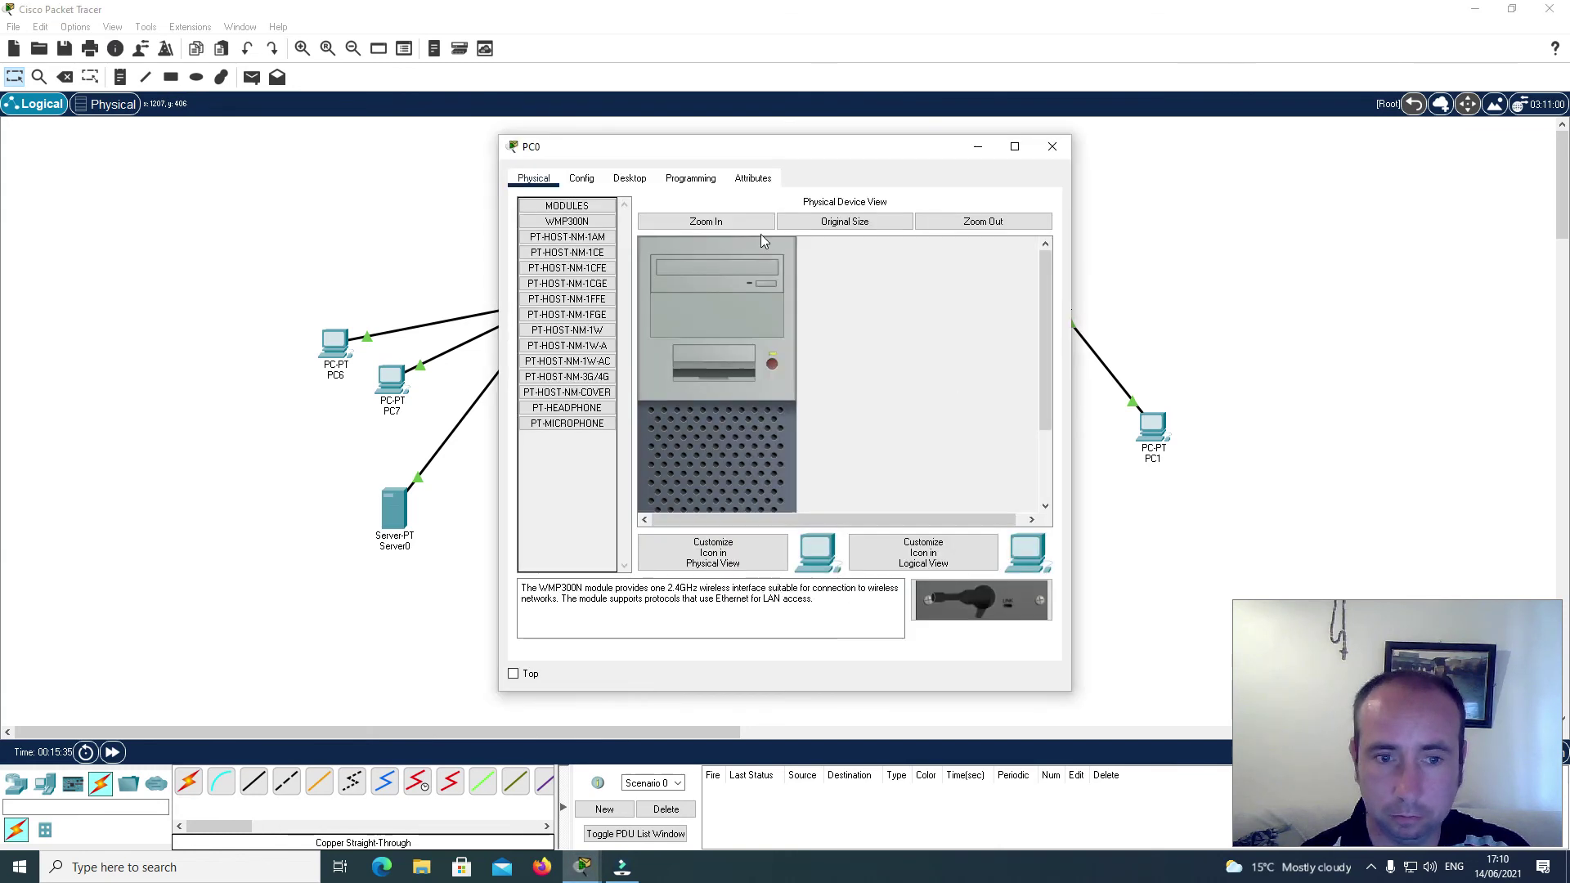
click(623, 178)
click(568, 242)
click(733, 288)
text(1921.68)
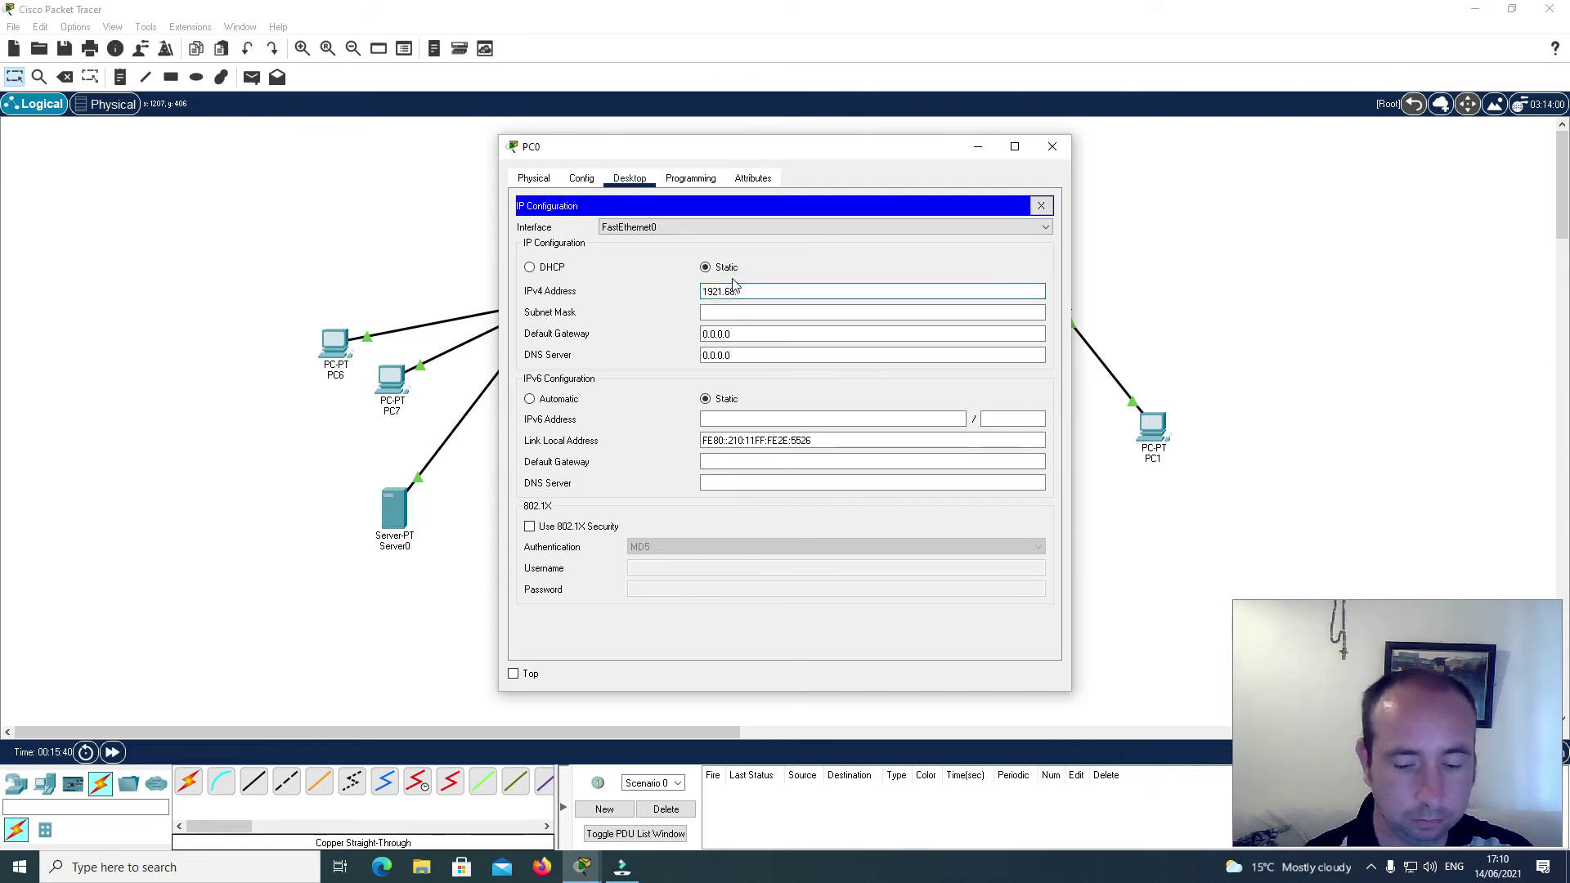
text(.0.8)
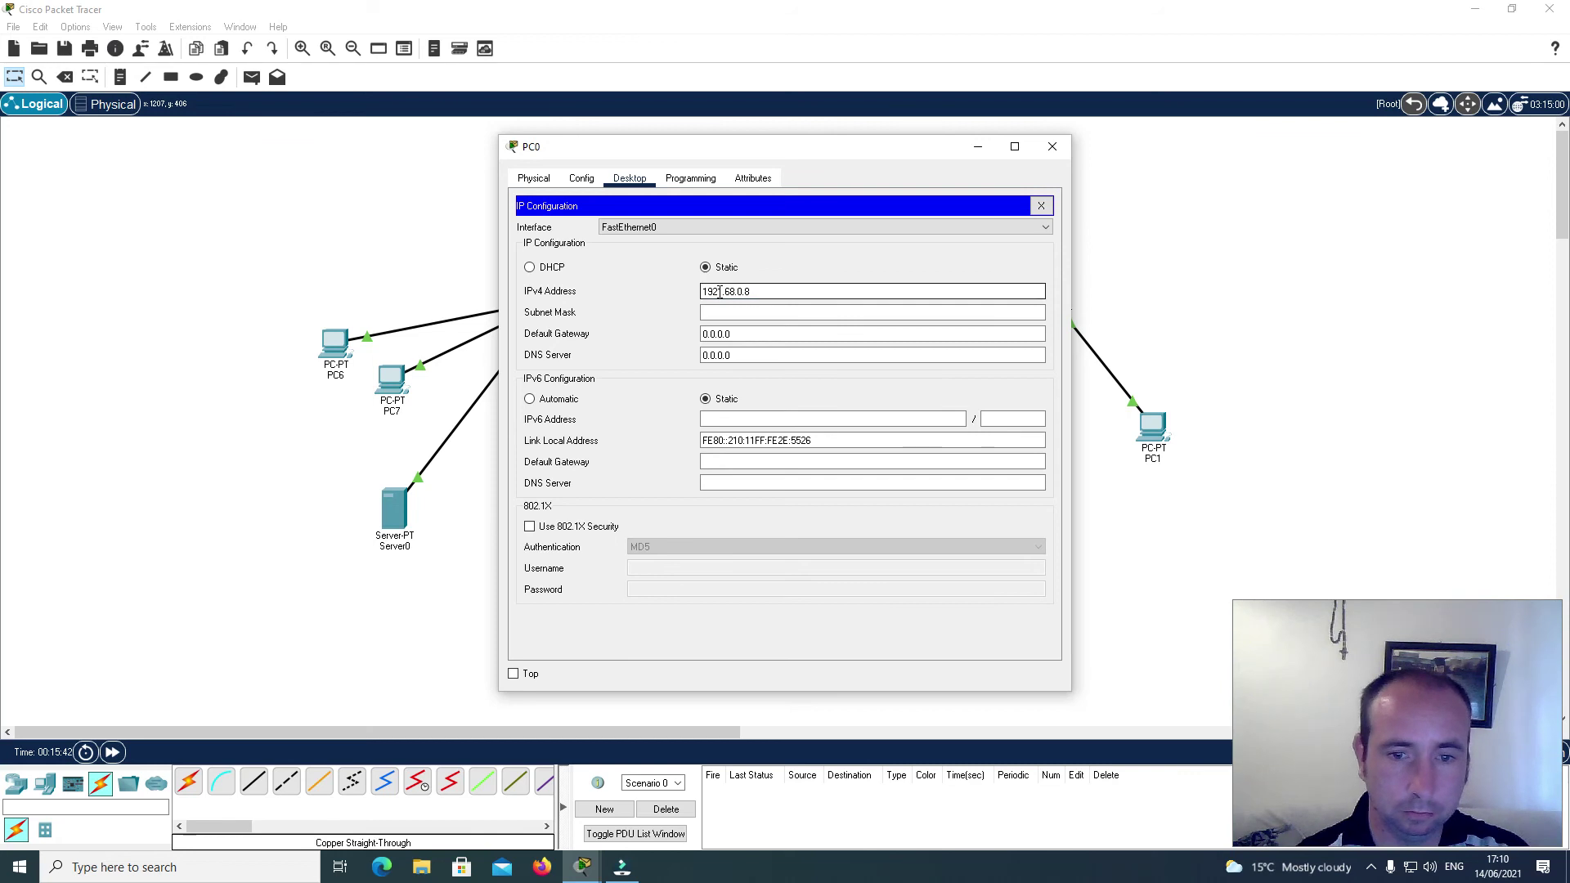
click(727, 313)
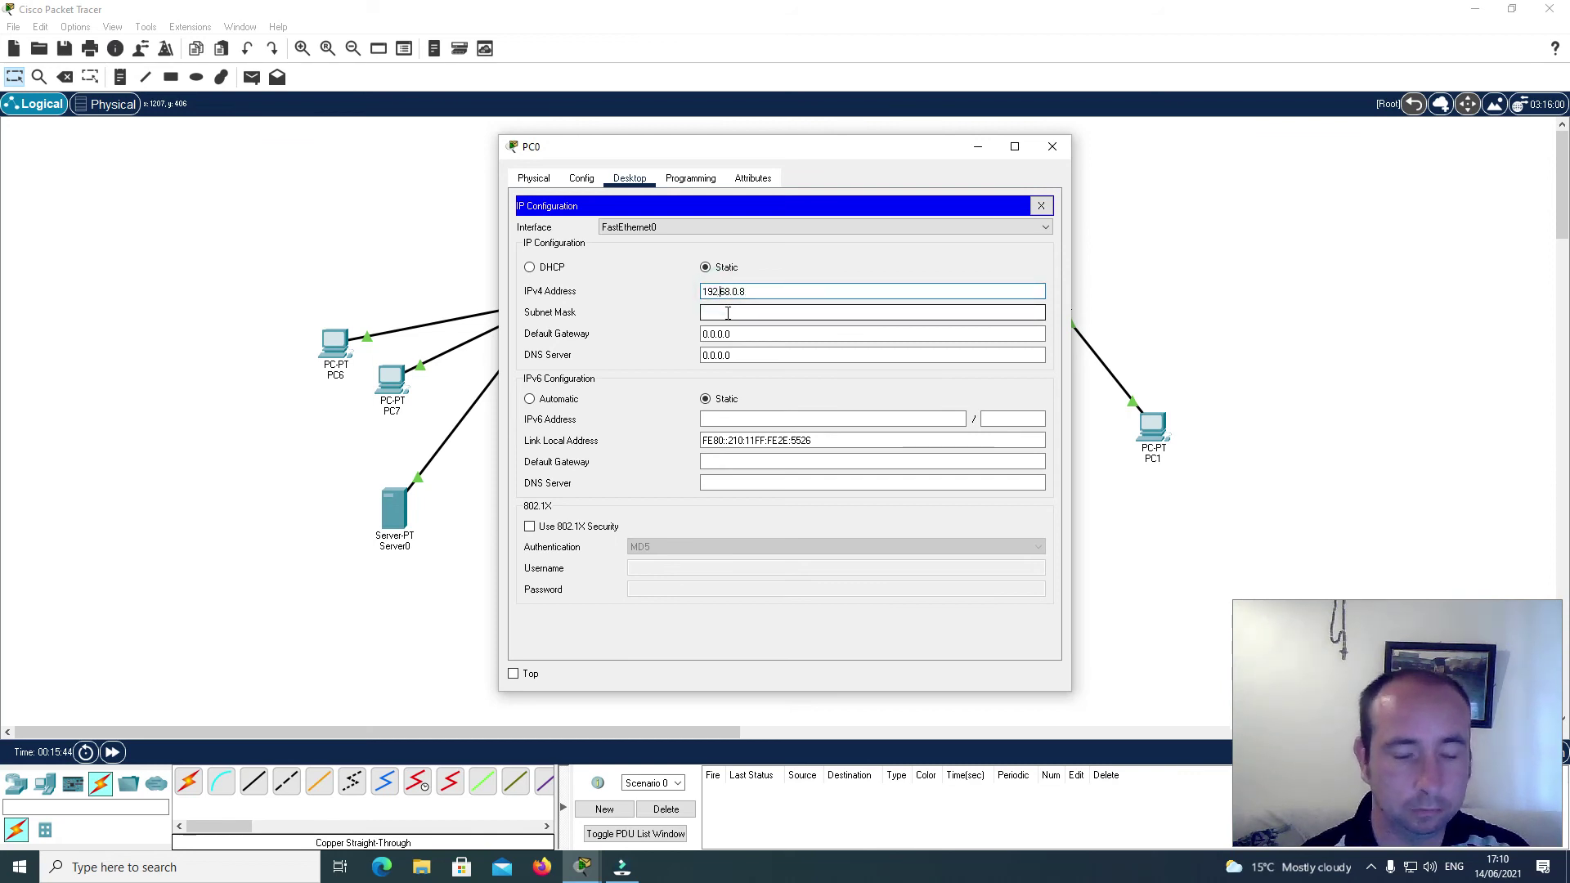
click(726, 313)
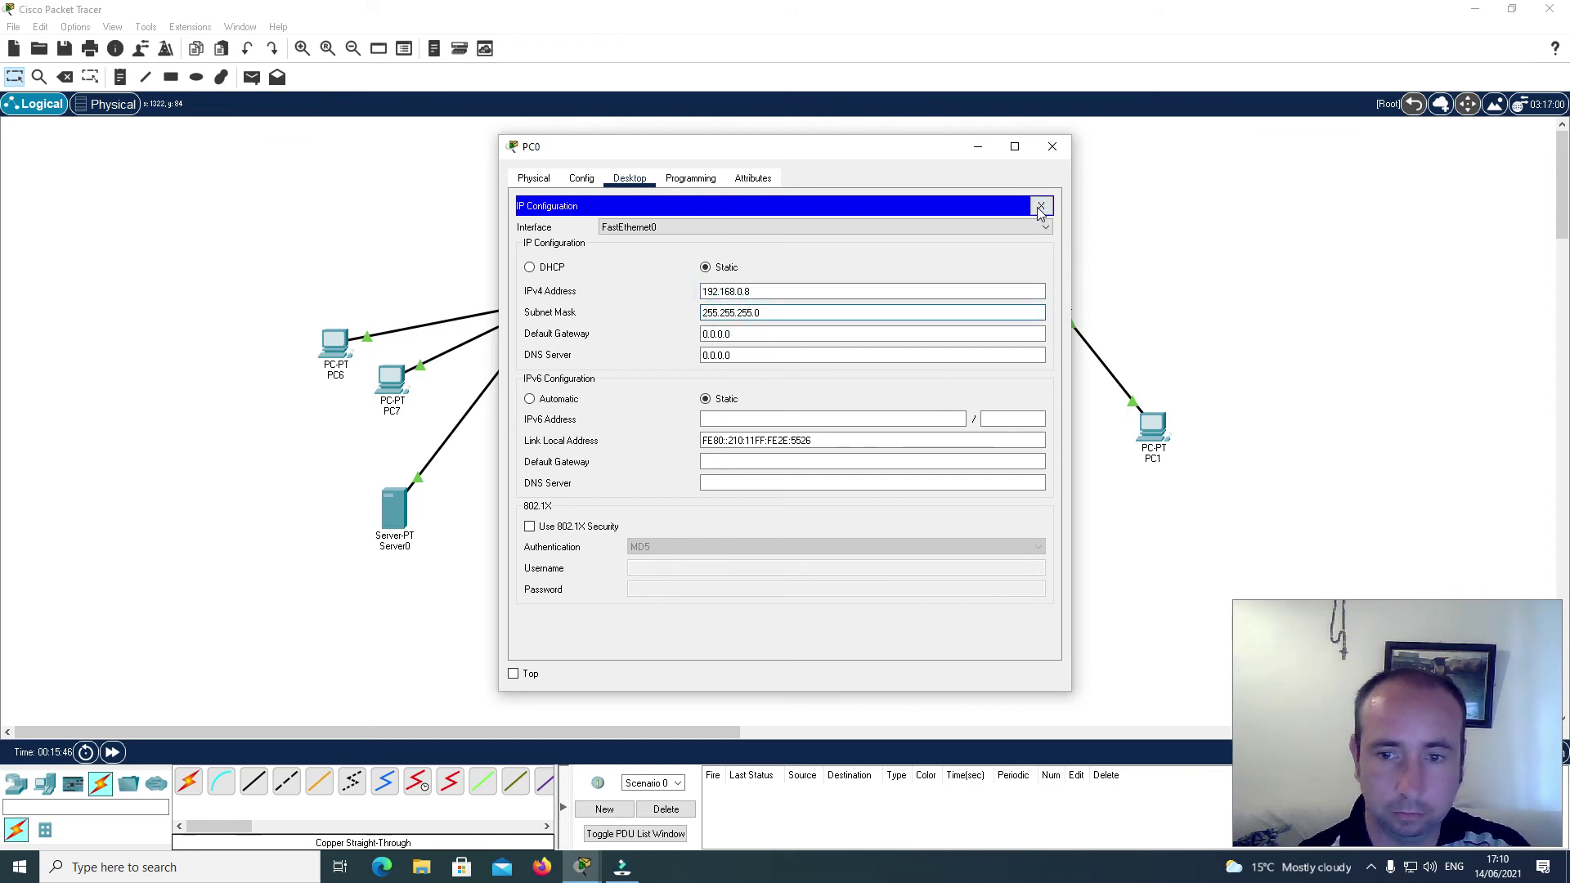
click(1041, 205)
click(1052, 148)
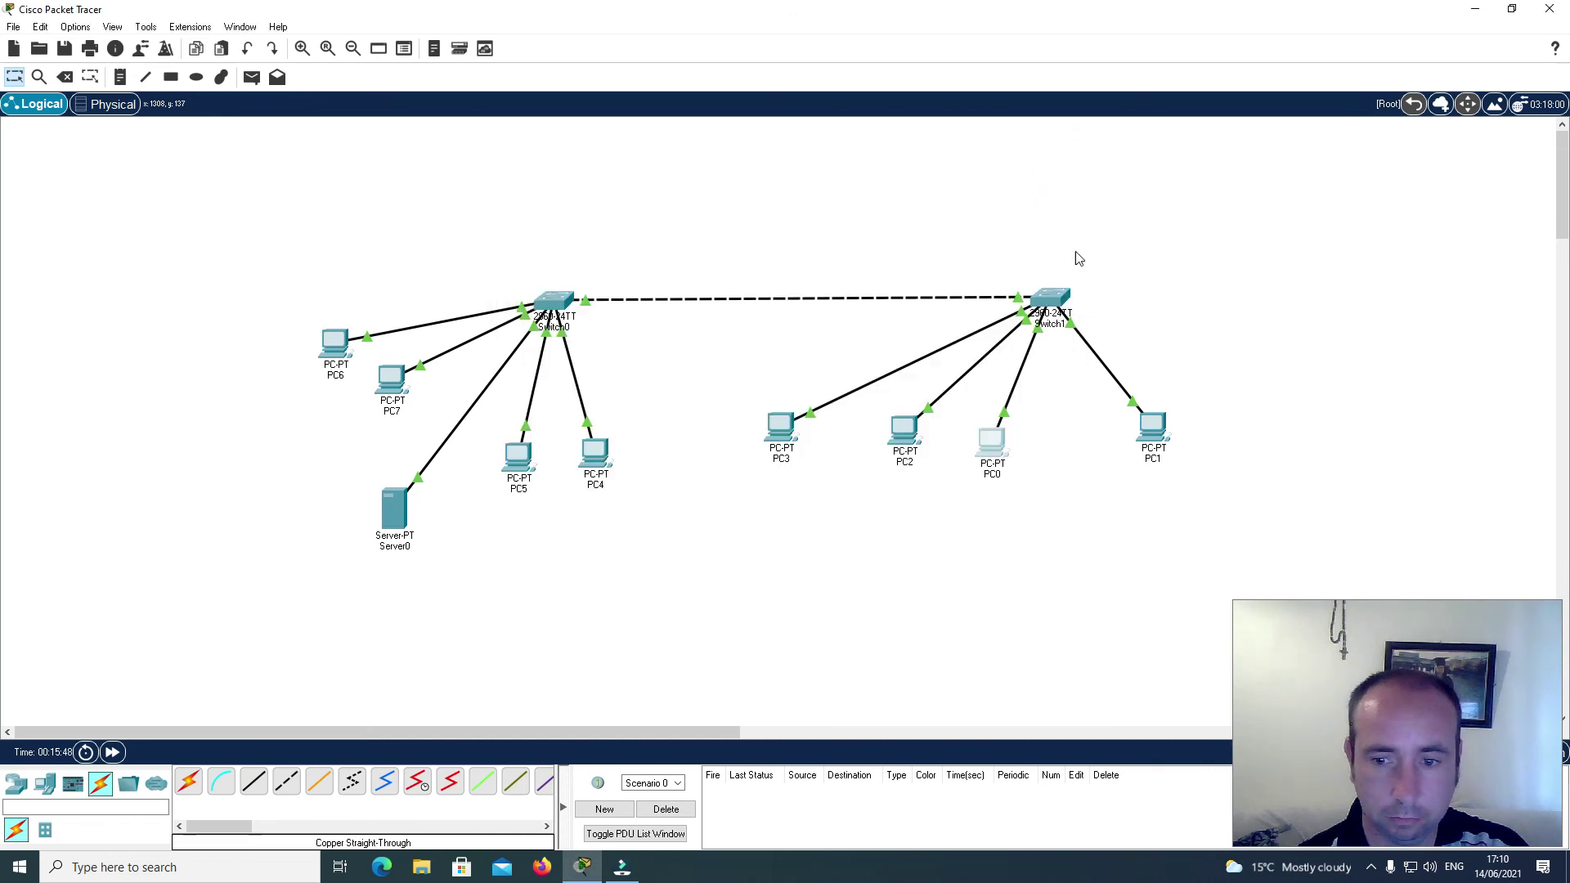
Step: Give PC1 the static IPv4 address 192.168.0.9 with the automatically filled subnet mask, then close its configuration
click(1146, 427)
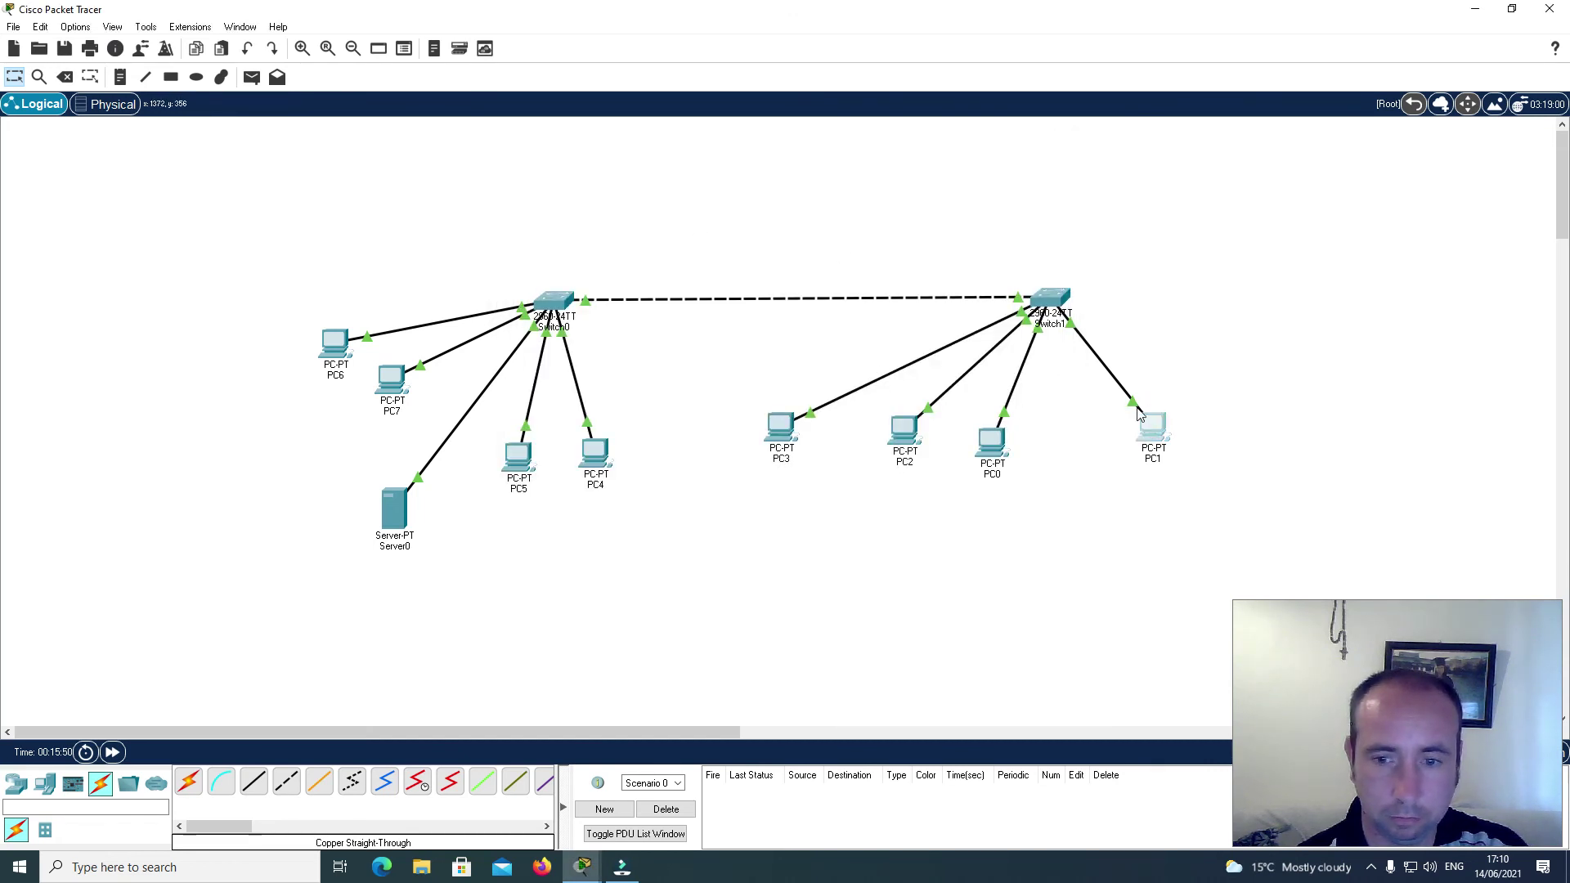
click(621, 180)
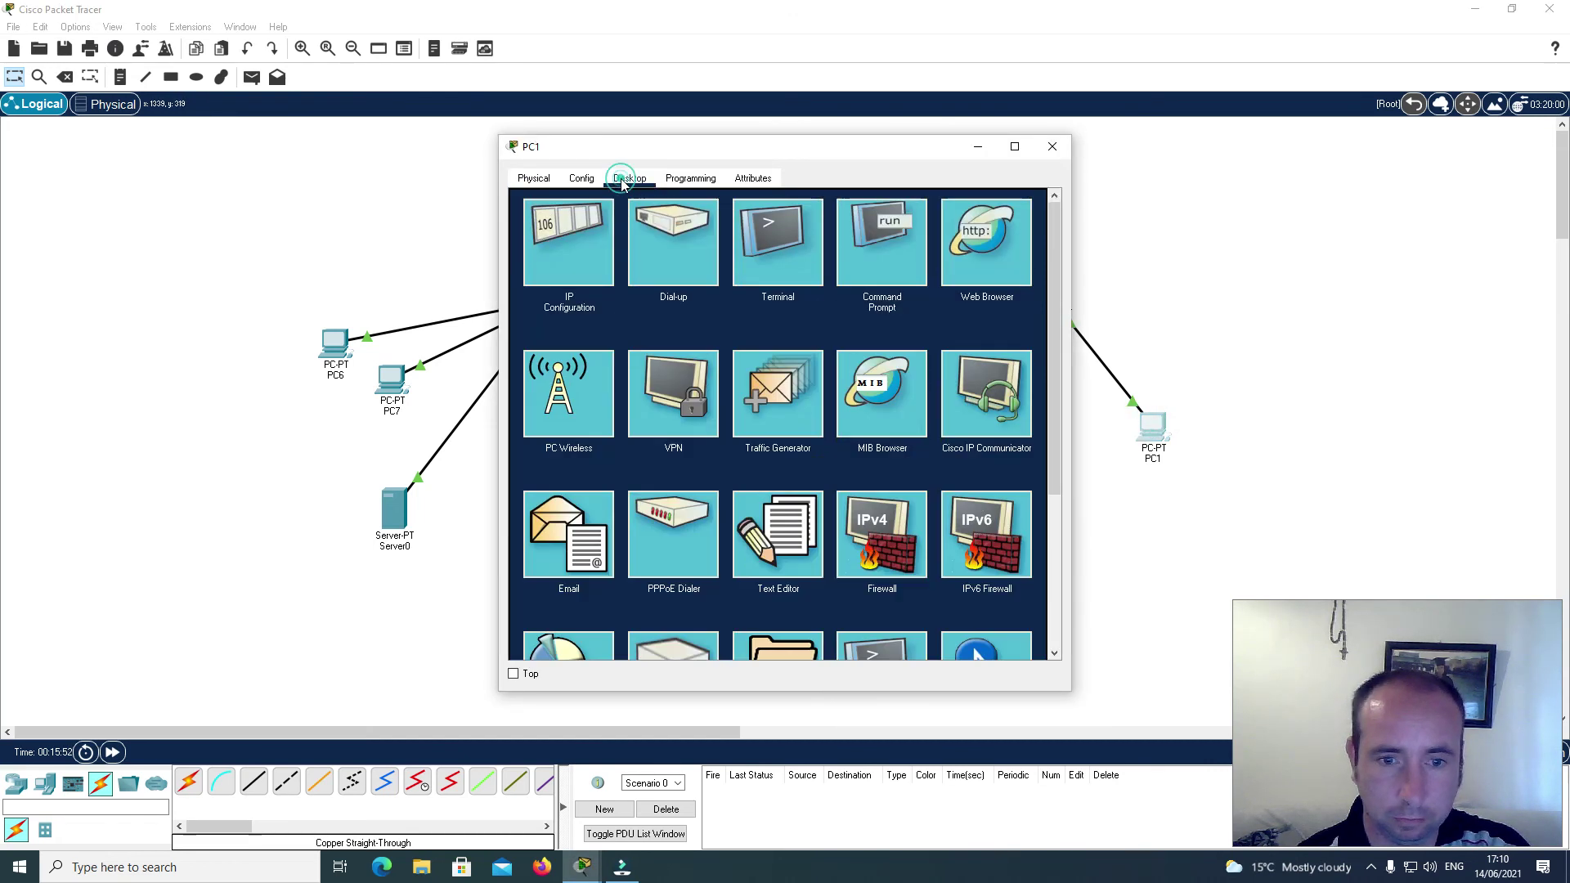
click(568, 243)
click(725, 292)
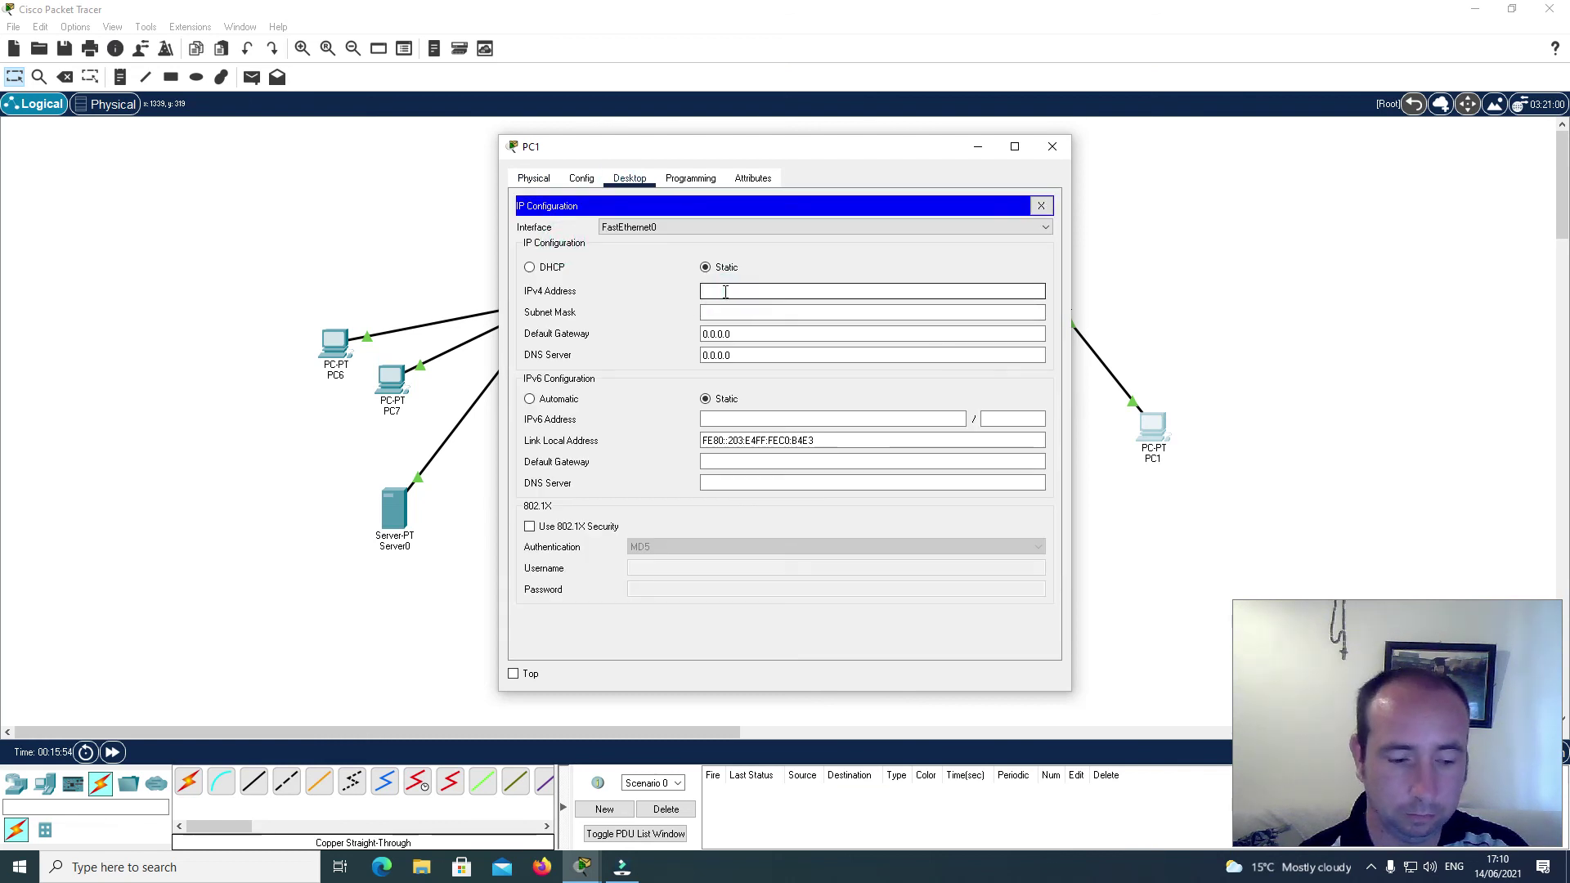
text(192.168)
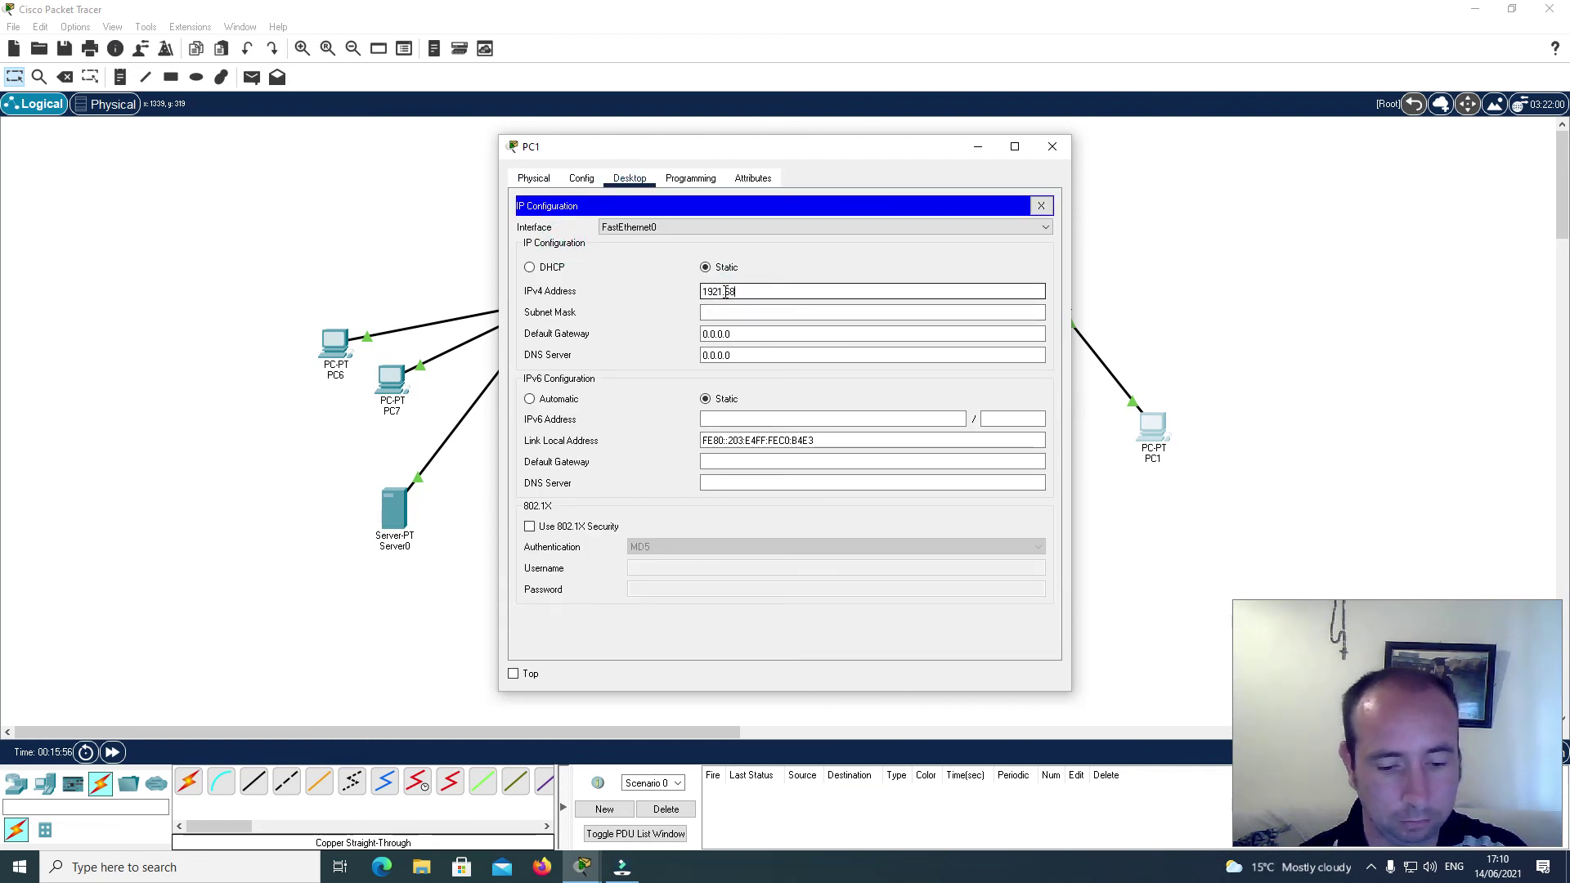
text(.0.9)
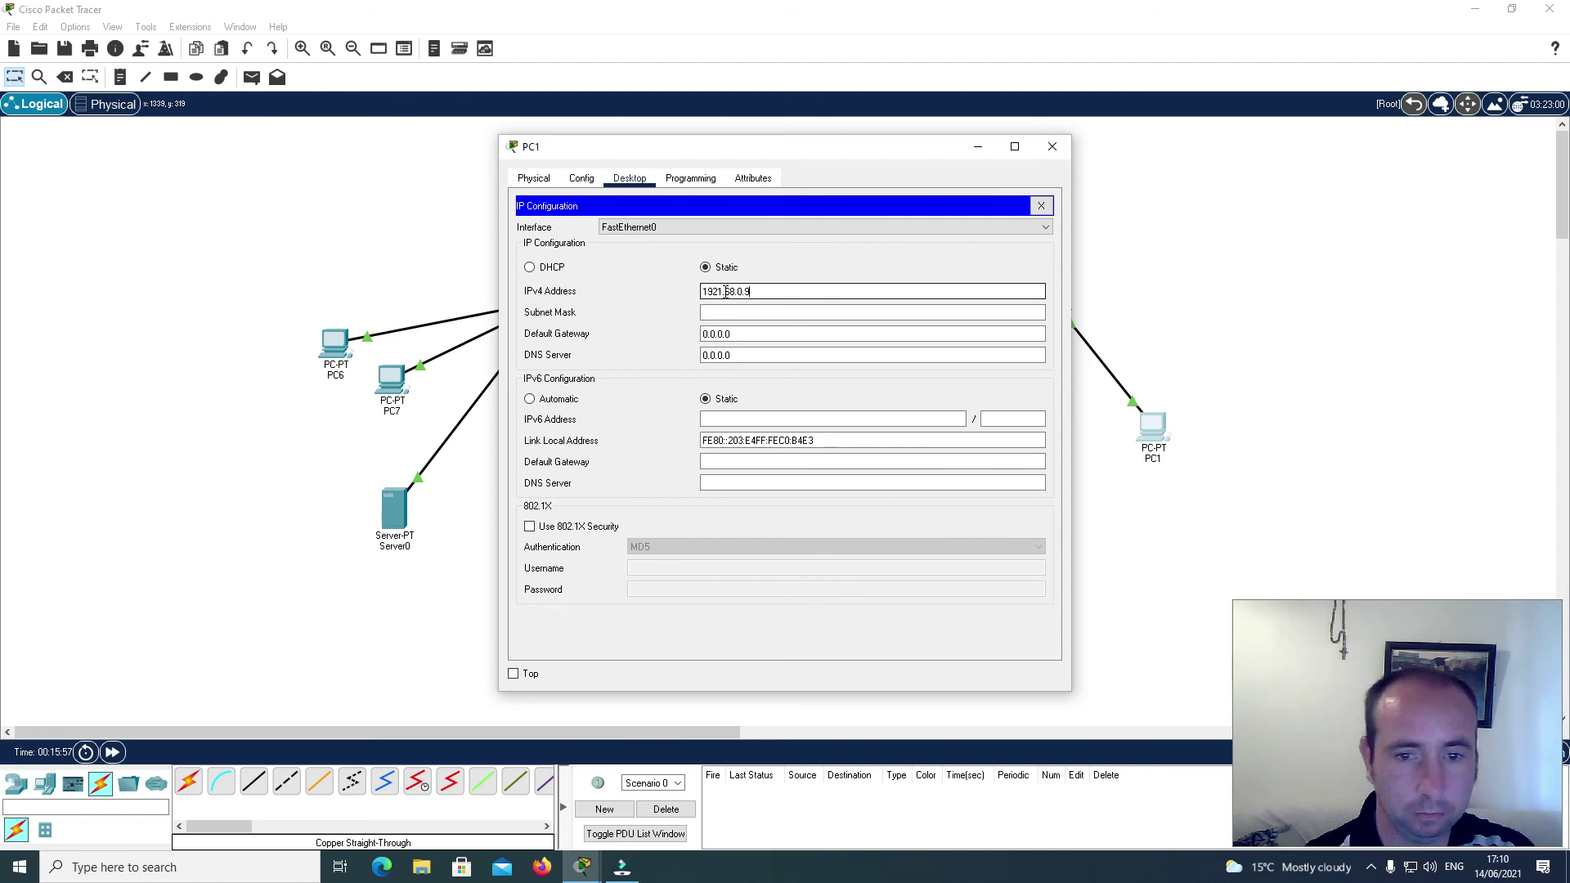
click(717, 291)
key(Delete)
key(Delete)
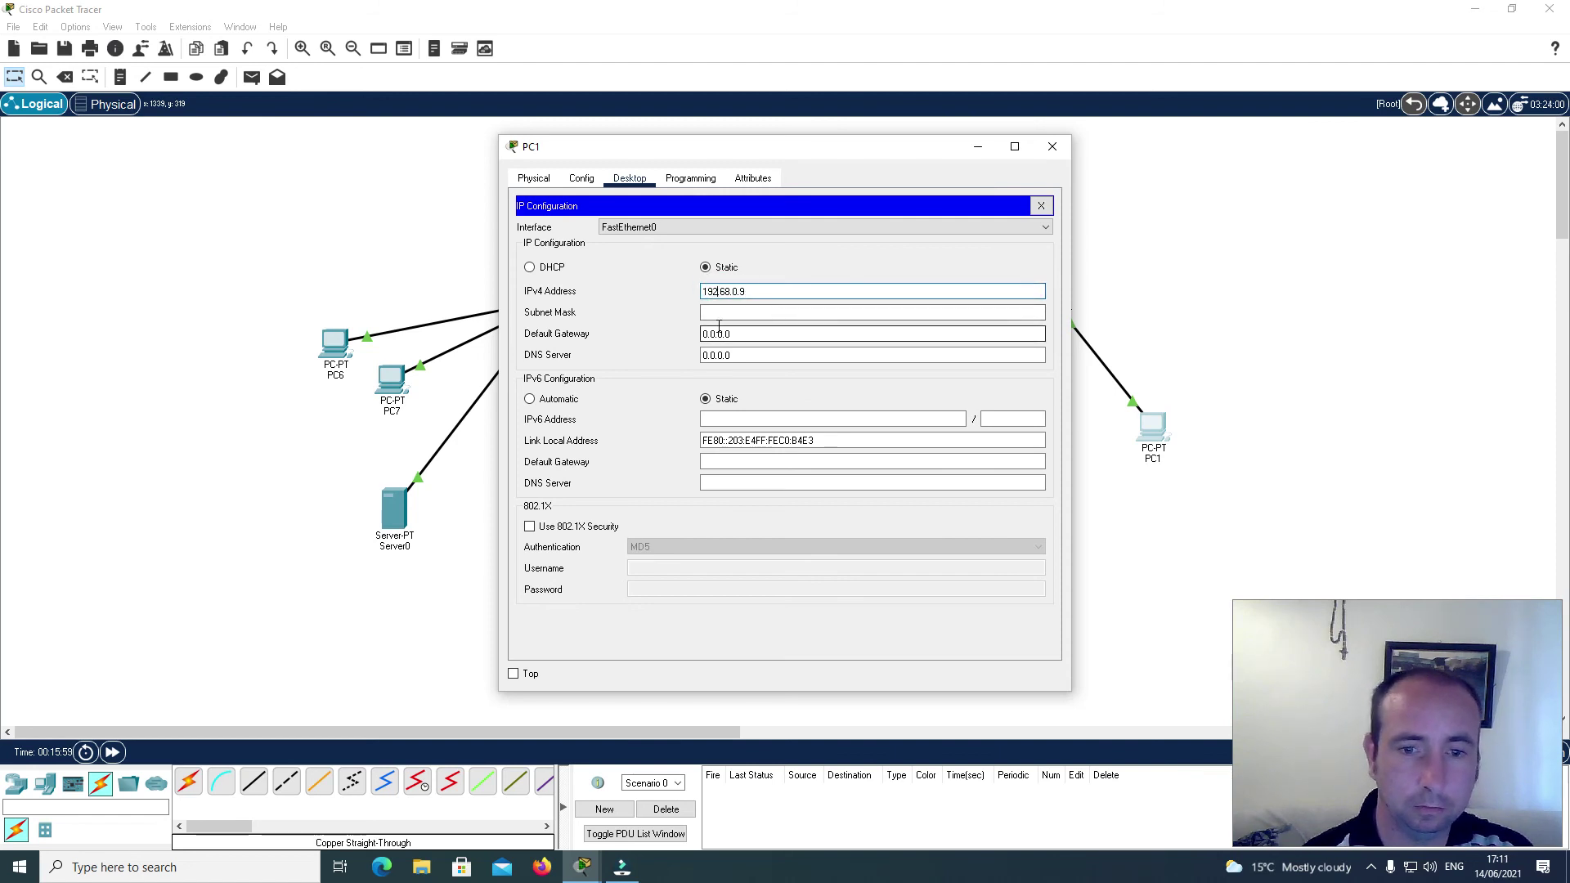
click(718, 315)
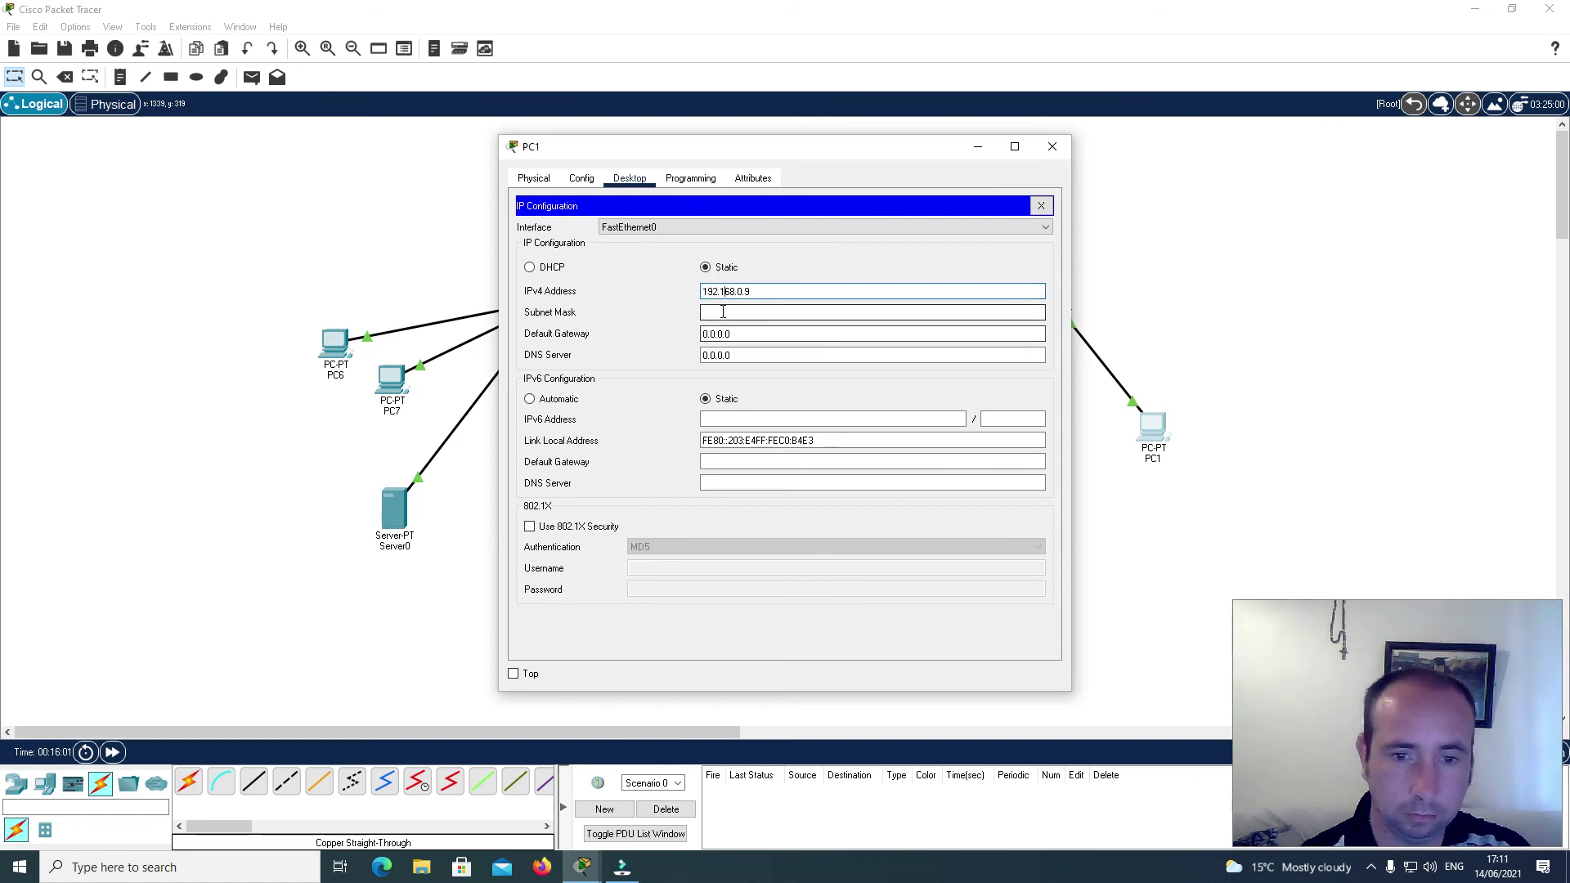
click(1042, 206)
click(1052, 147)
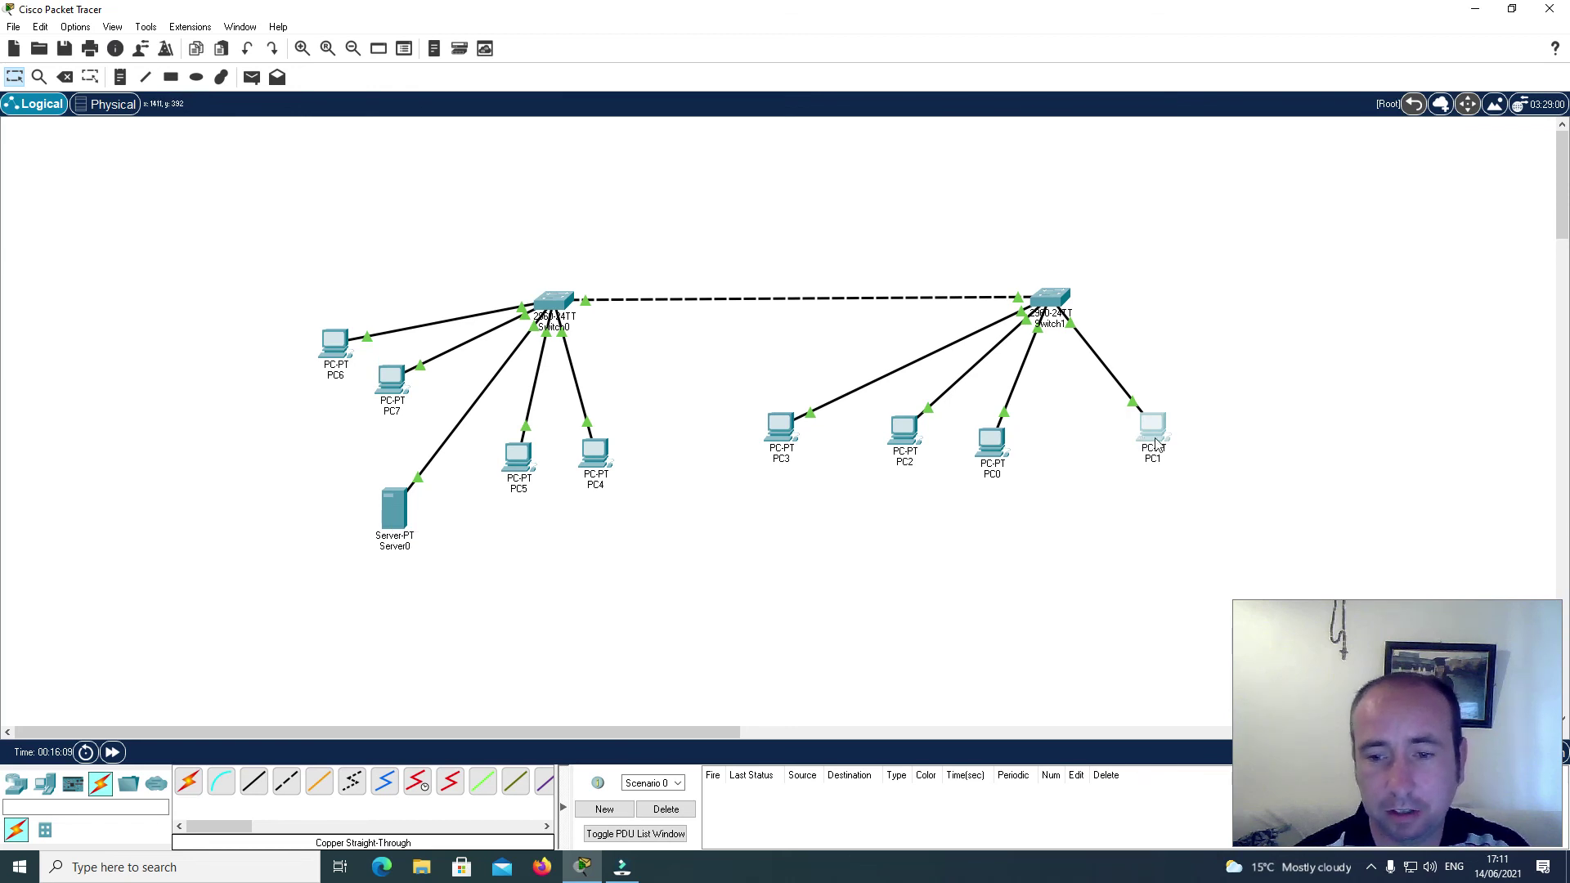
Step: Ping 192.168.0.9 from Server0's command prompt to test the link to PC1, then close the server window
mouse_move(1157, 445)
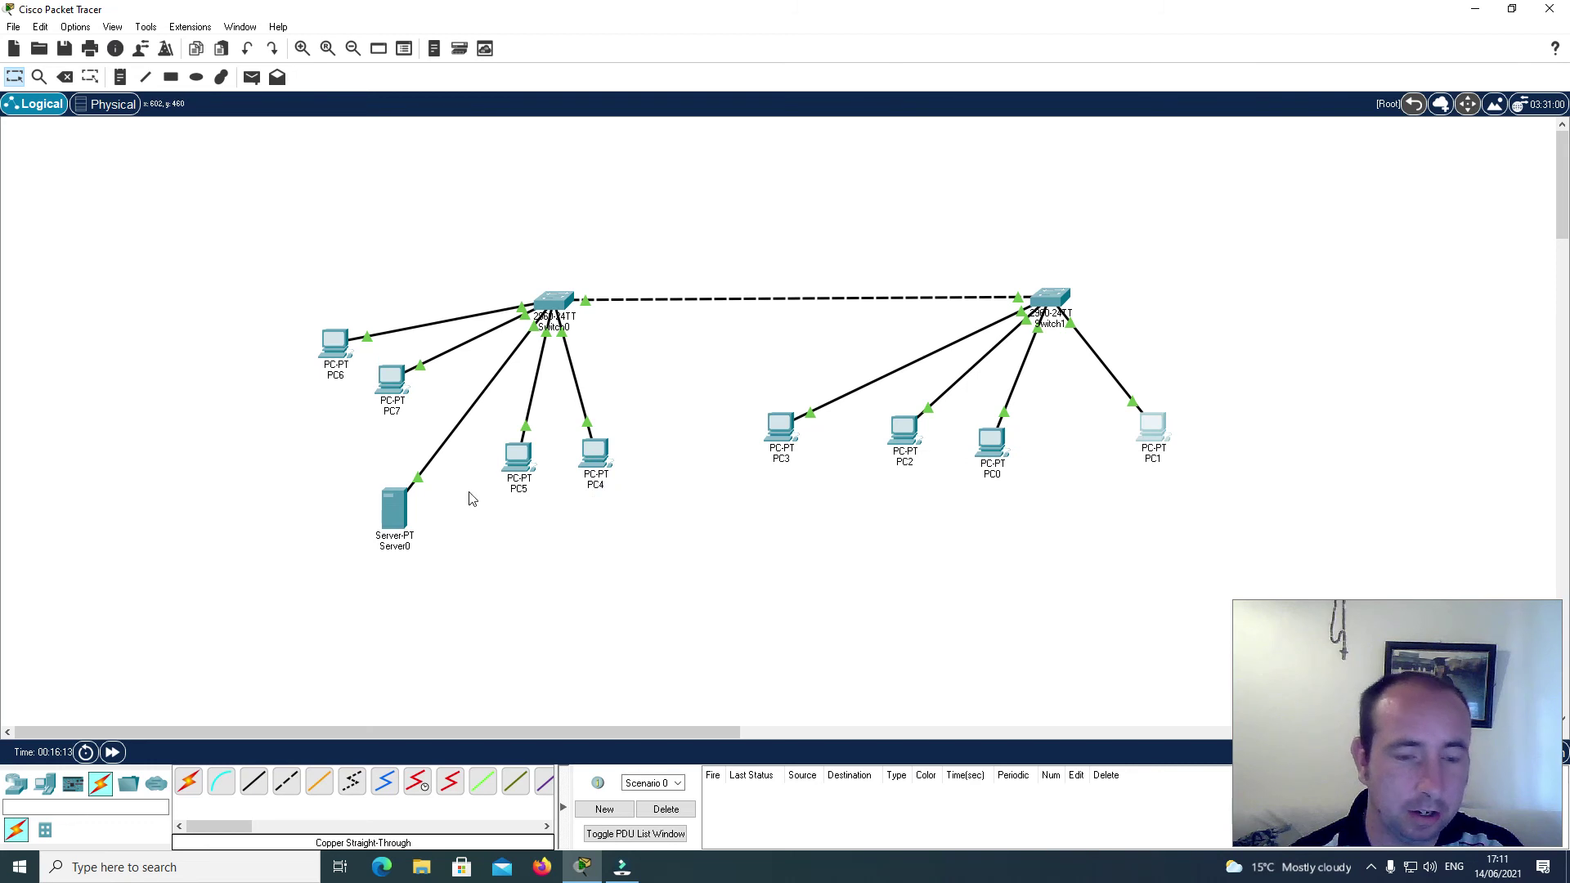
click(390, 519)
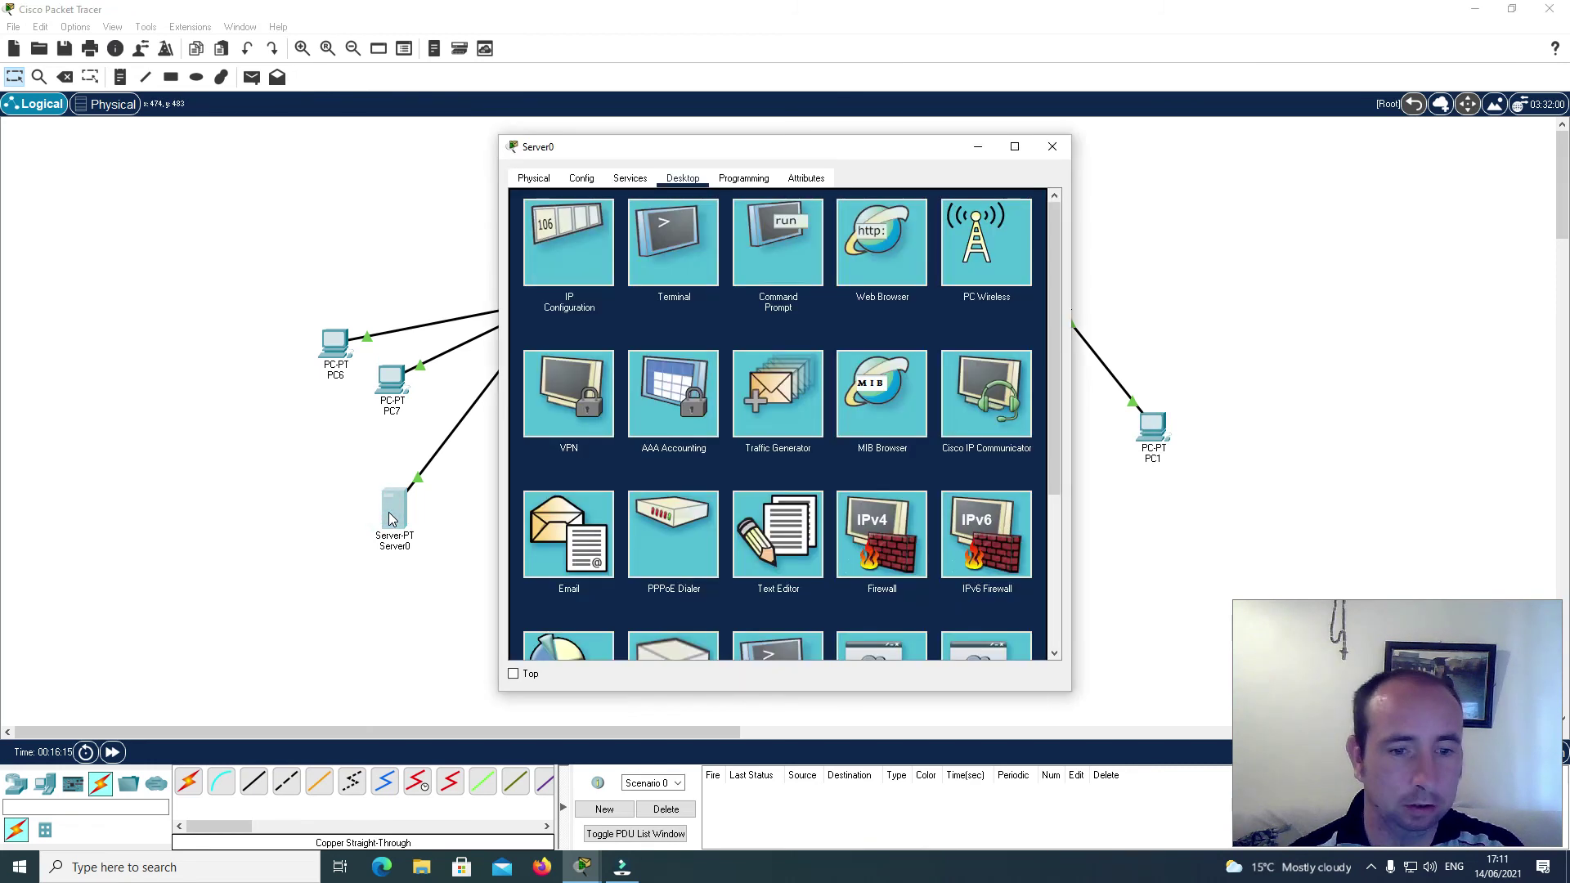
click(777, 234)
text(ping 192)
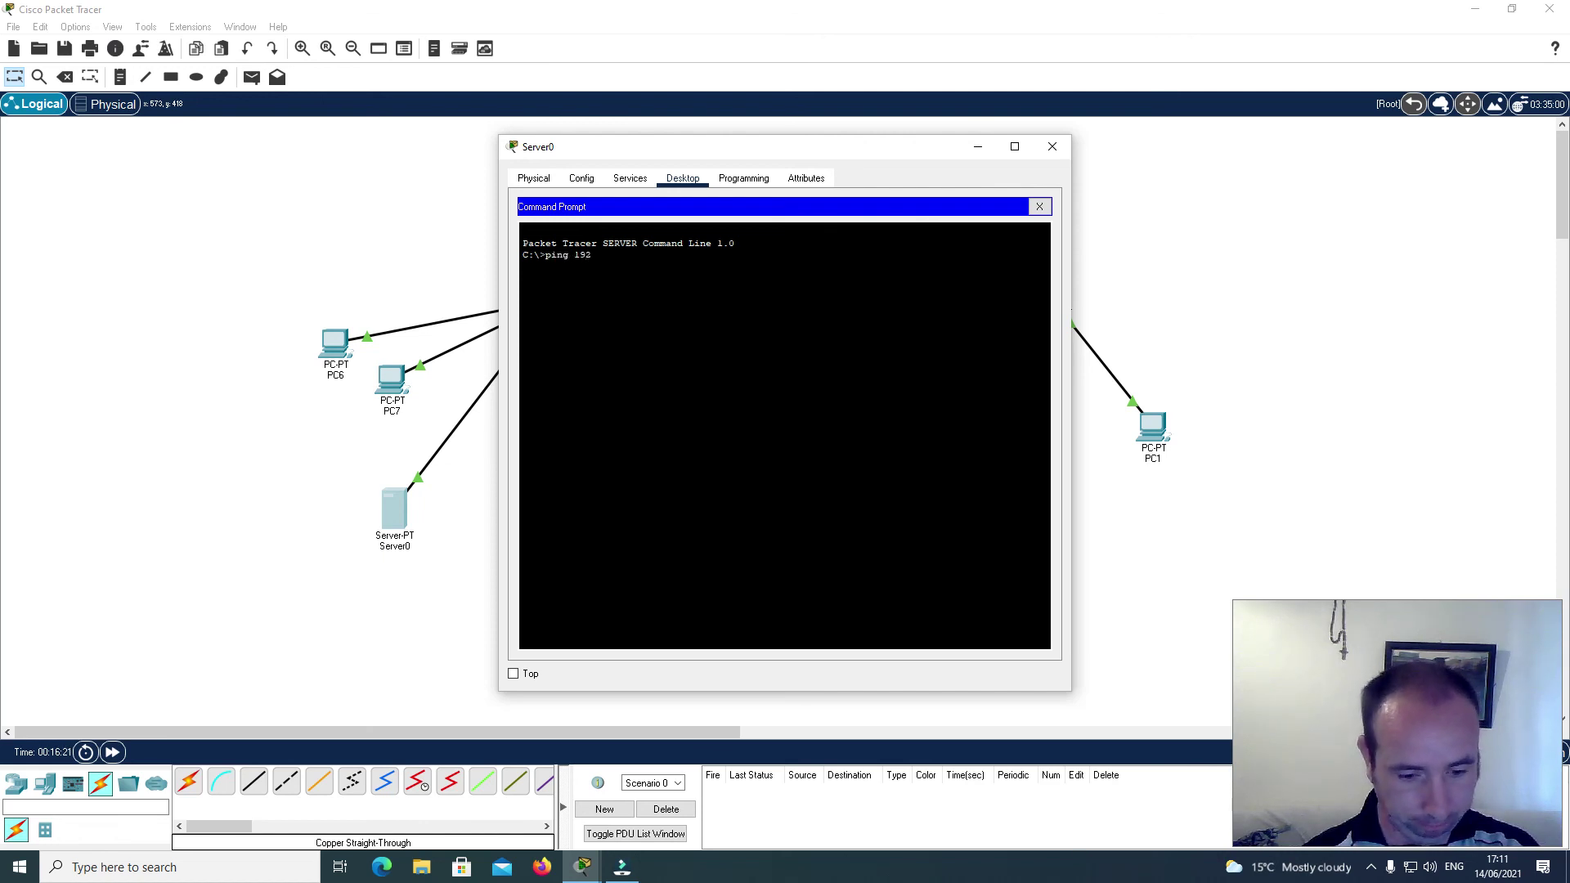
text(.168.0.9)
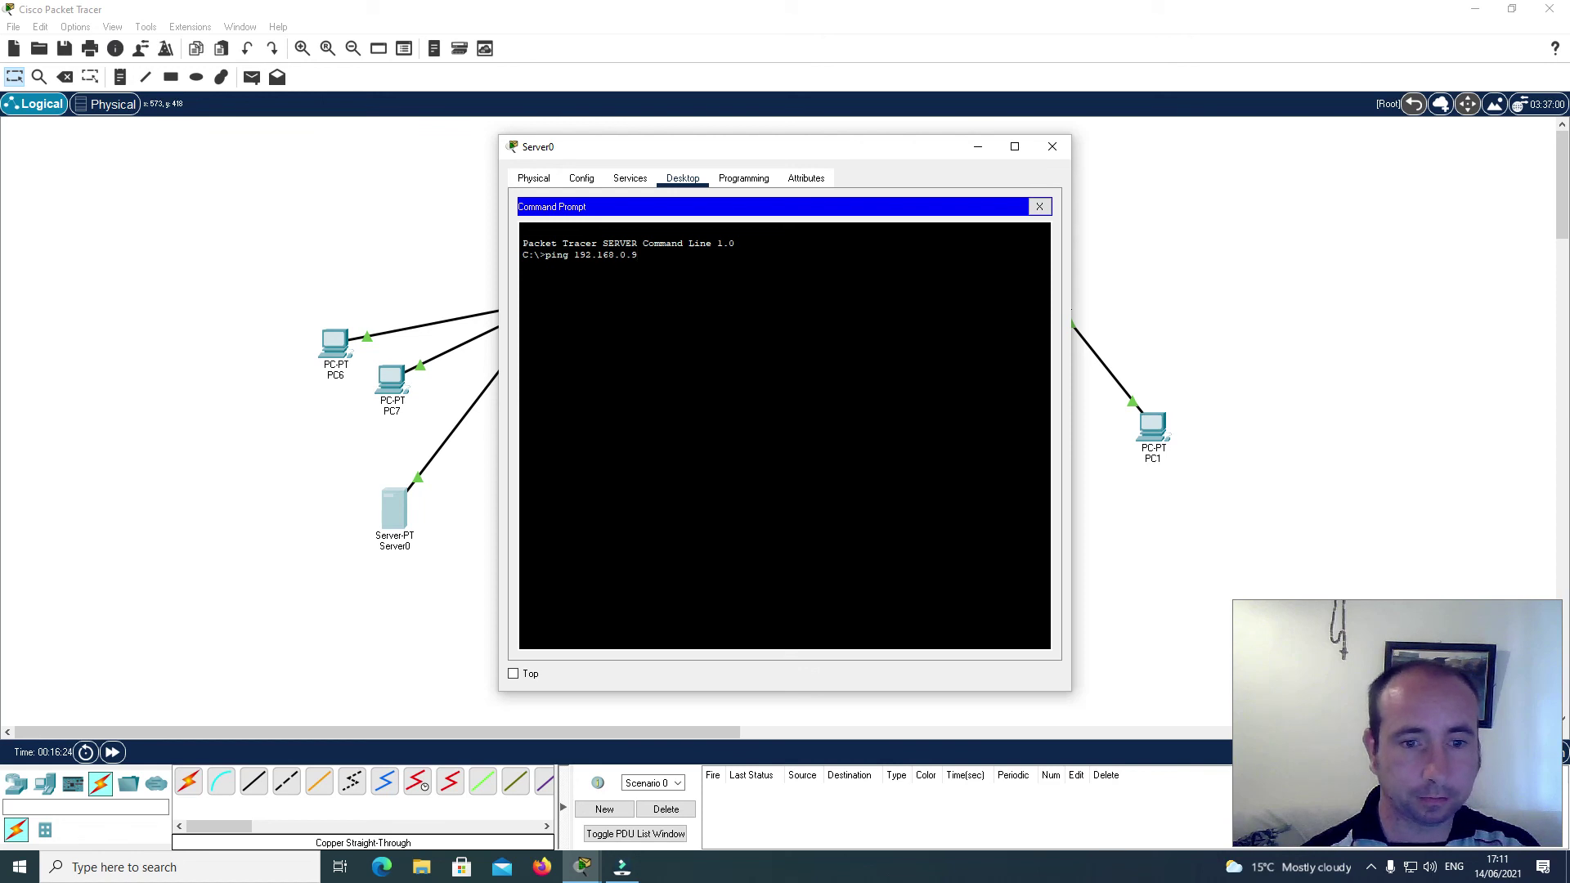
key(Return)
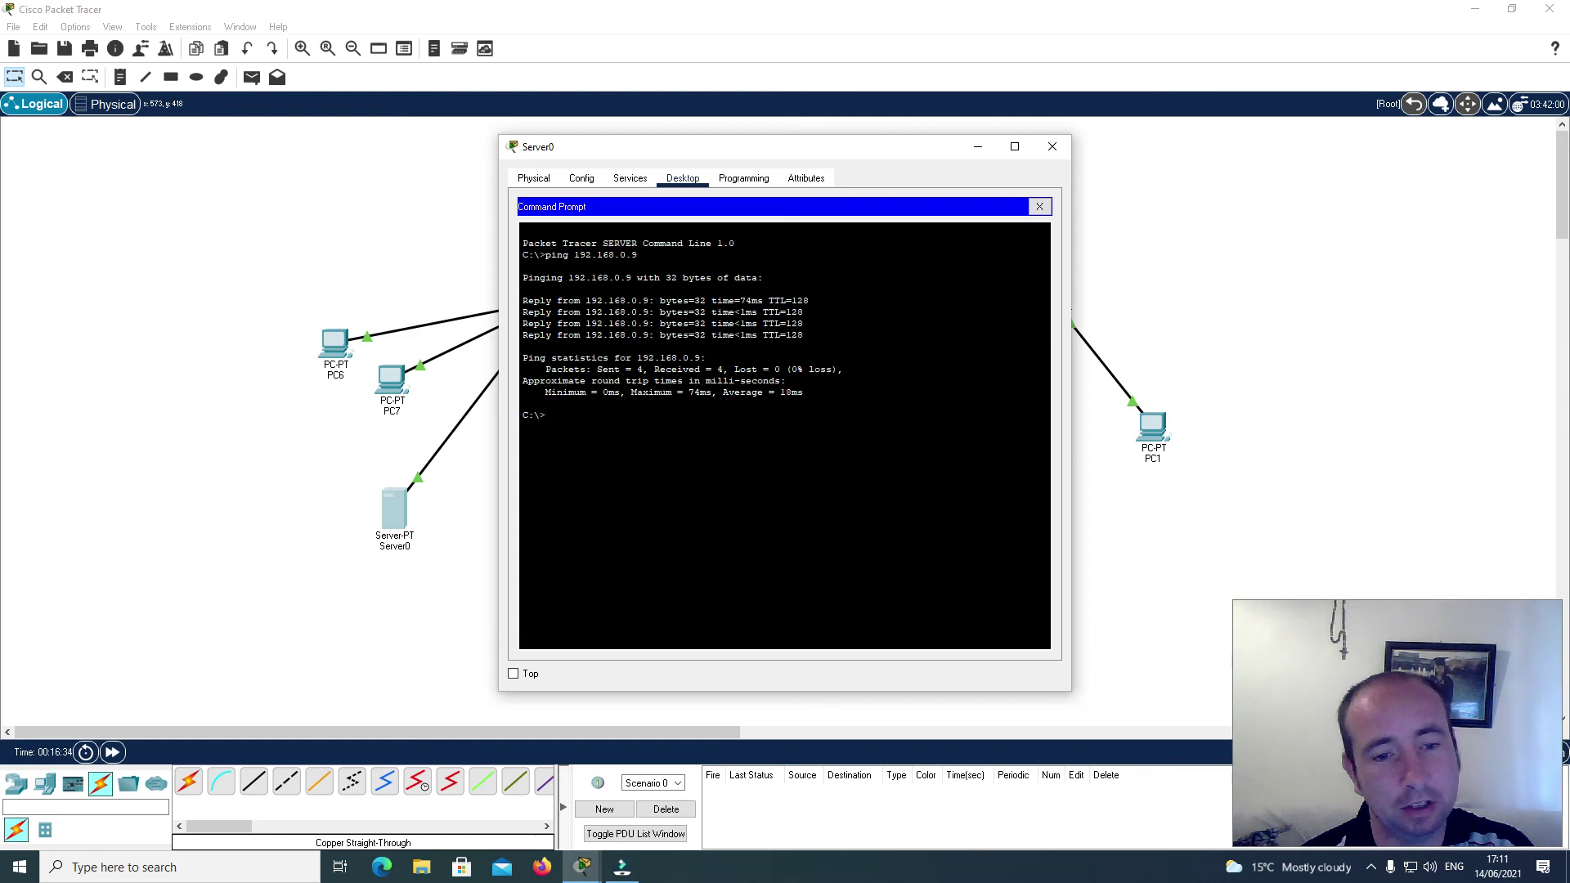
click(1039, 207)
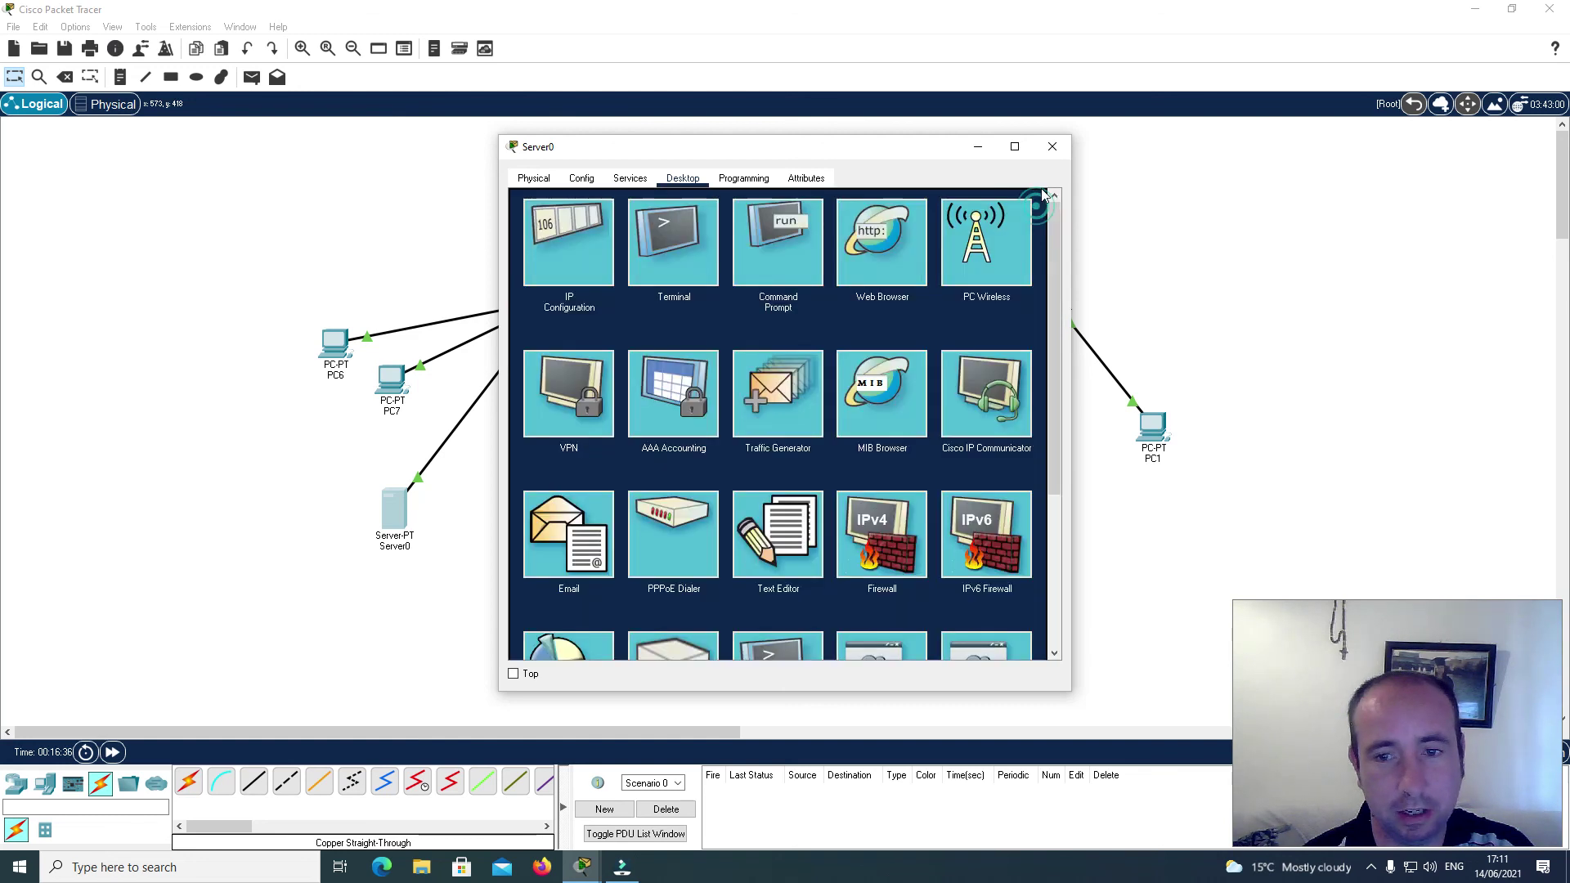
click(1052, 147)
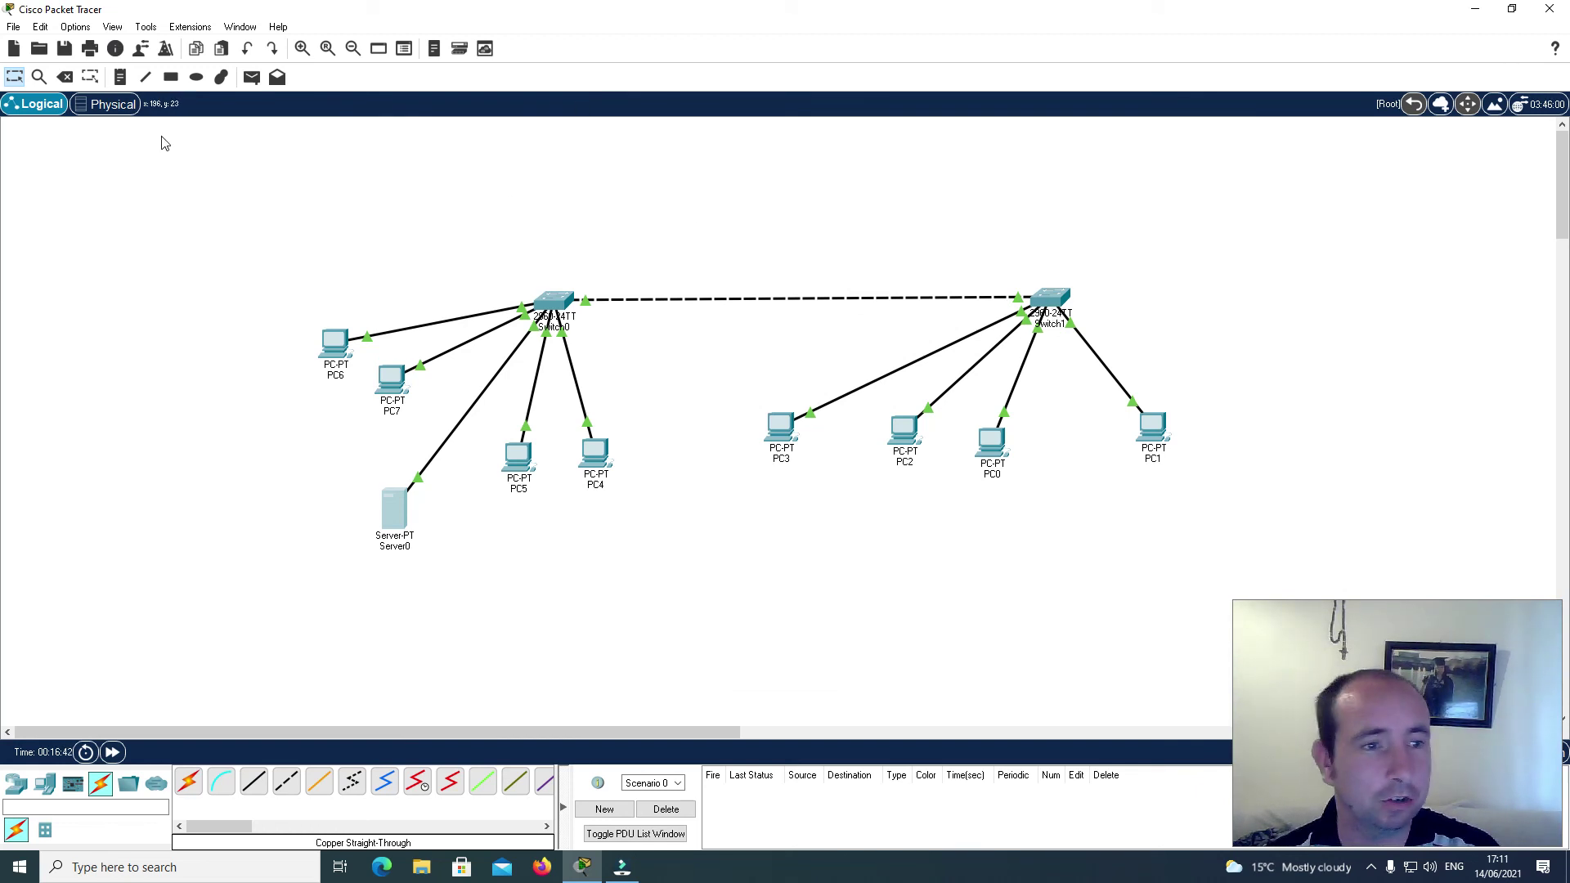
Step: Show the physical workspace and go to the wiring closet of the Remote office building
click(102, 105)
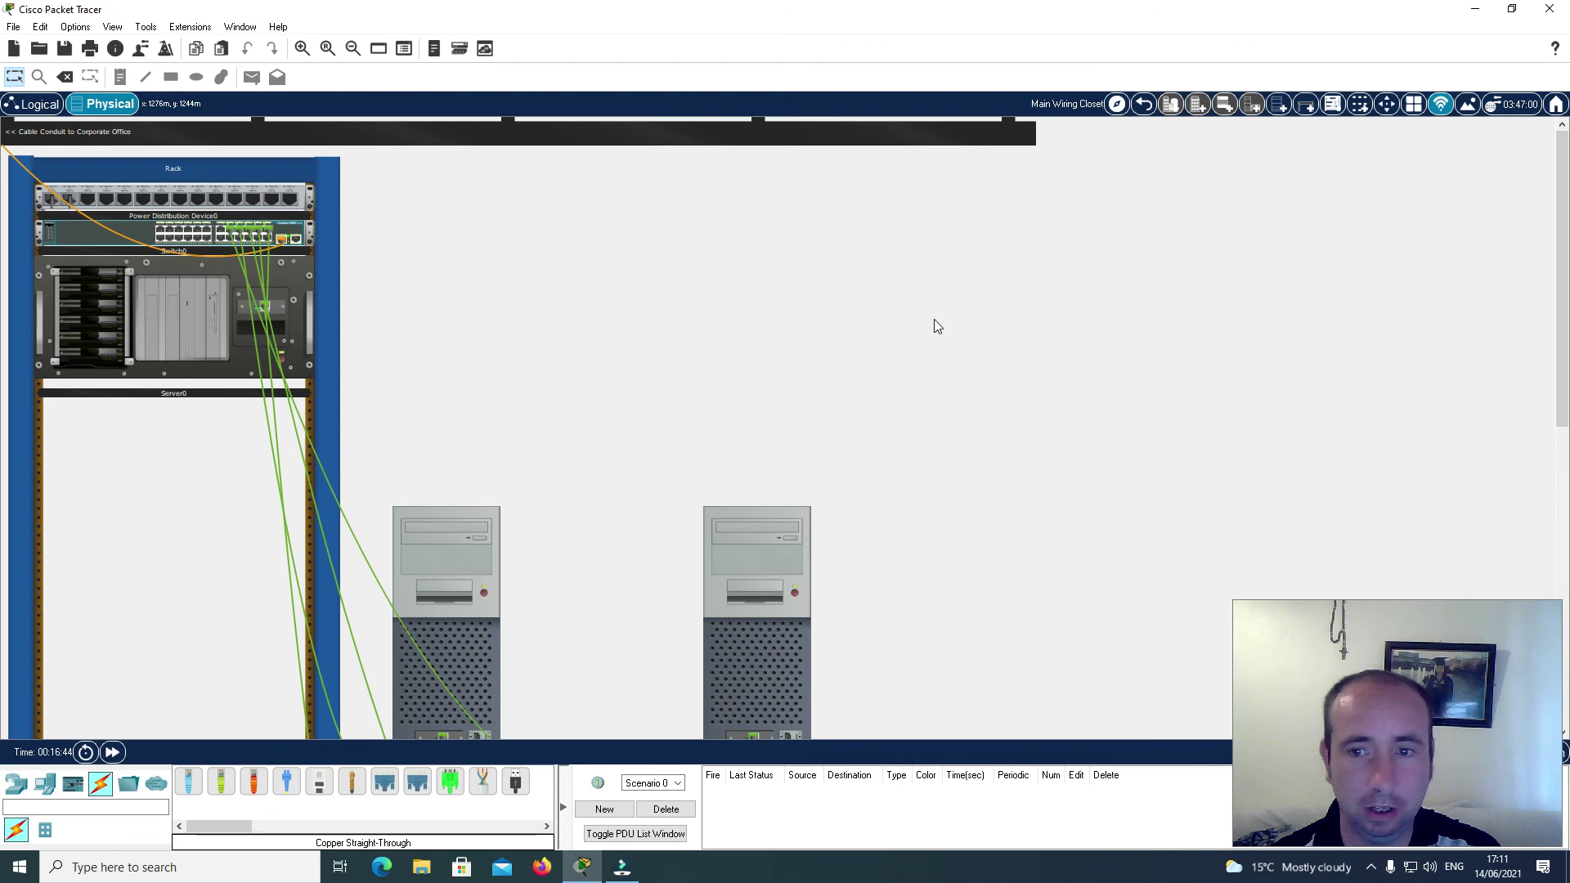
click(1116, 115)
drag(883, 394, 881, 458)
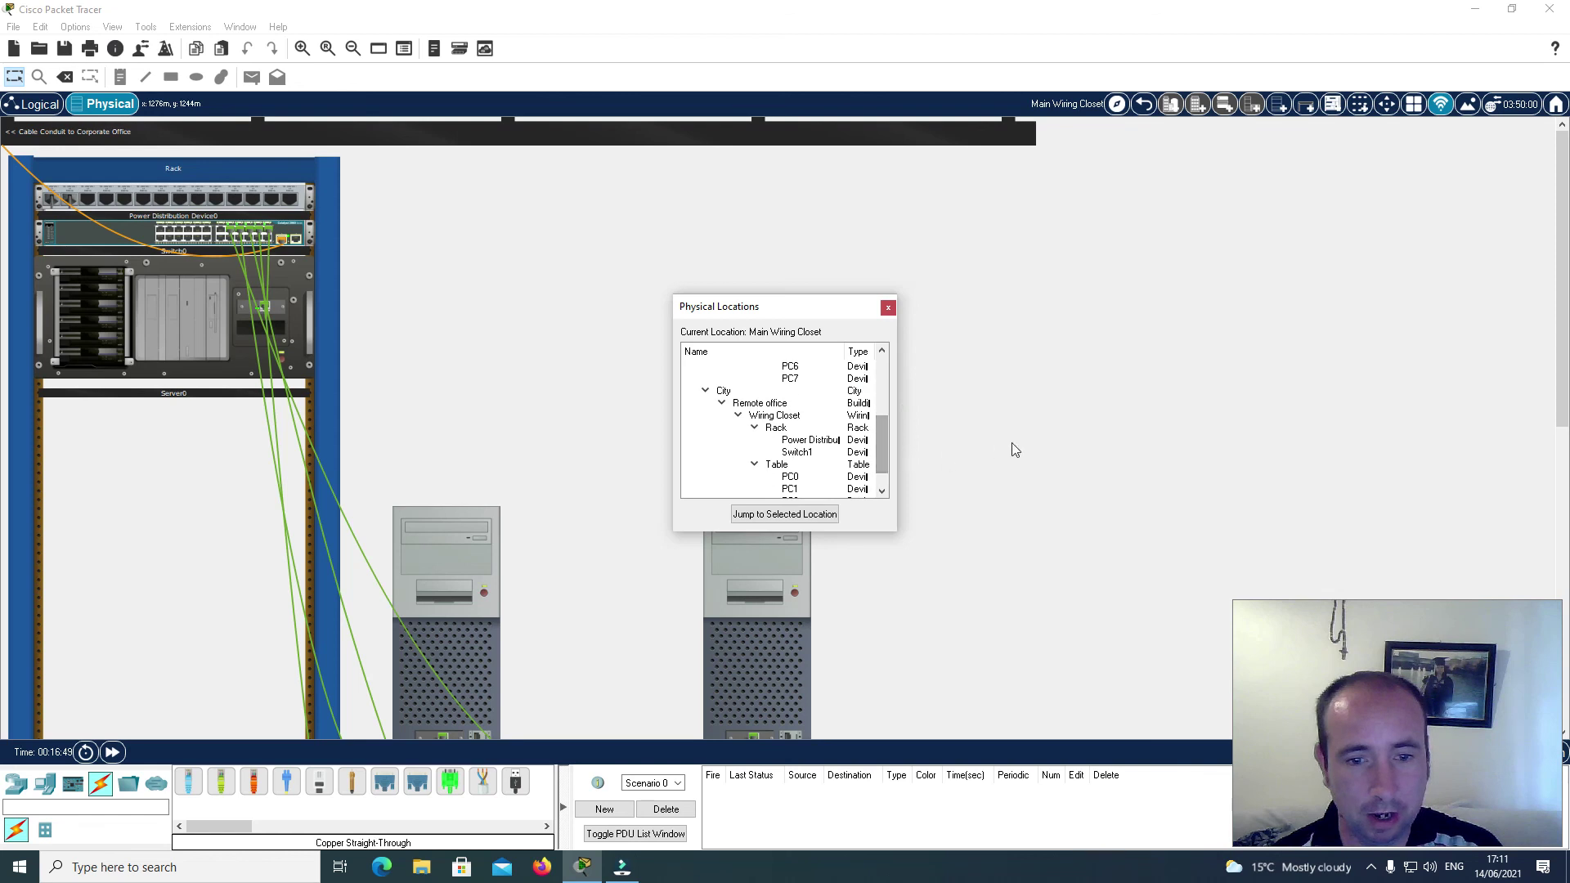
click(760, 403)
click(769, 514)
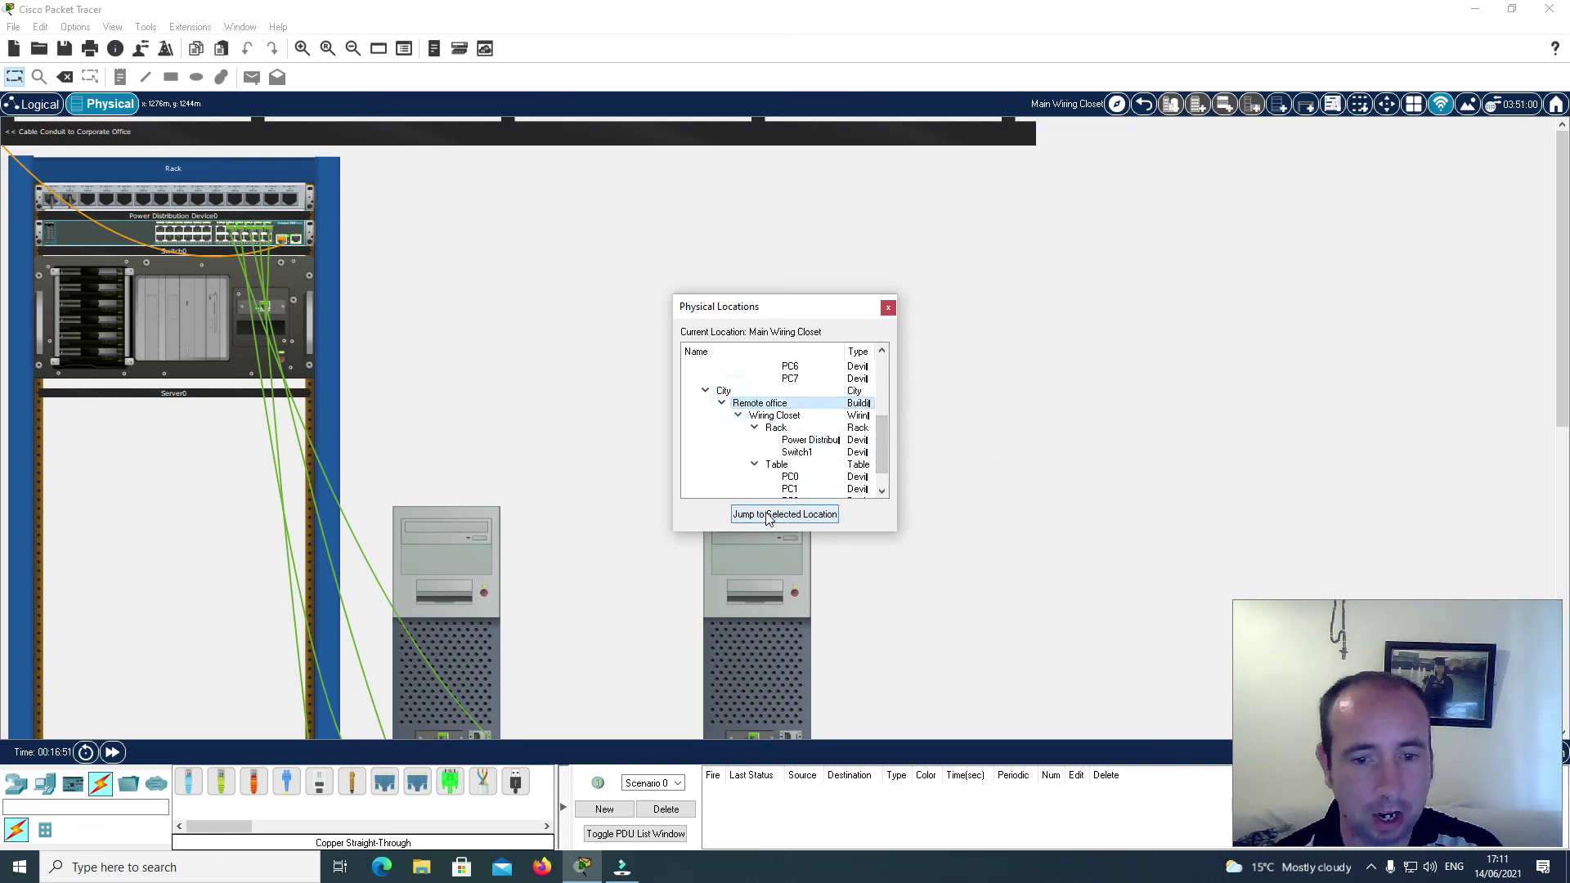
click(888, 308)
click(339, 486)
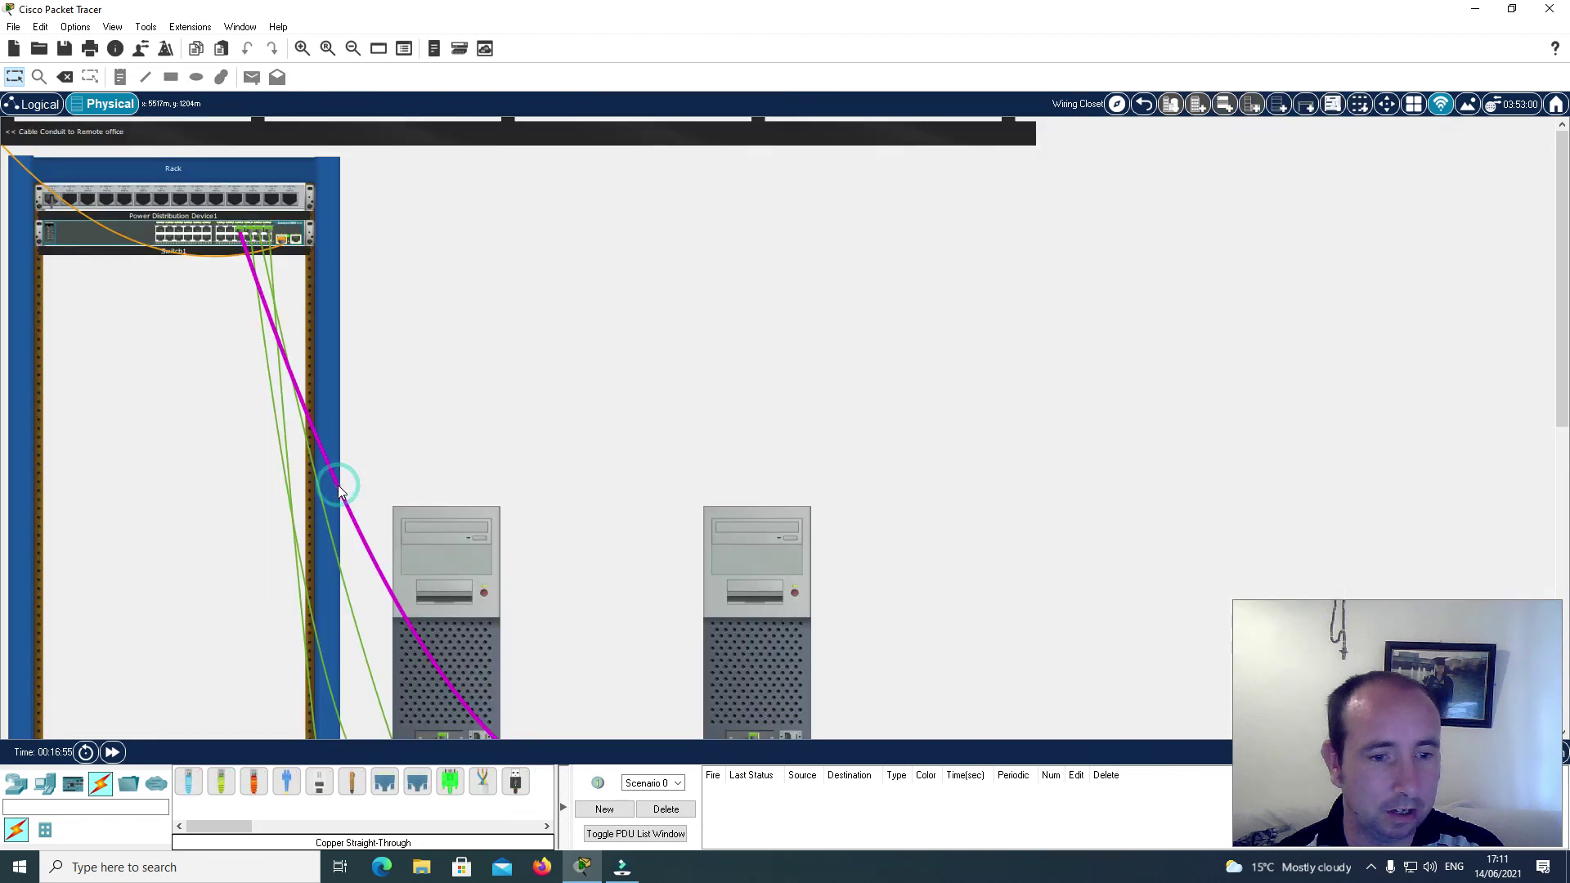
Step: Examine the cabling between the Remote office rack and the PCs on the table, then return to the logical workspace
scroll(771, 431, down, 5)
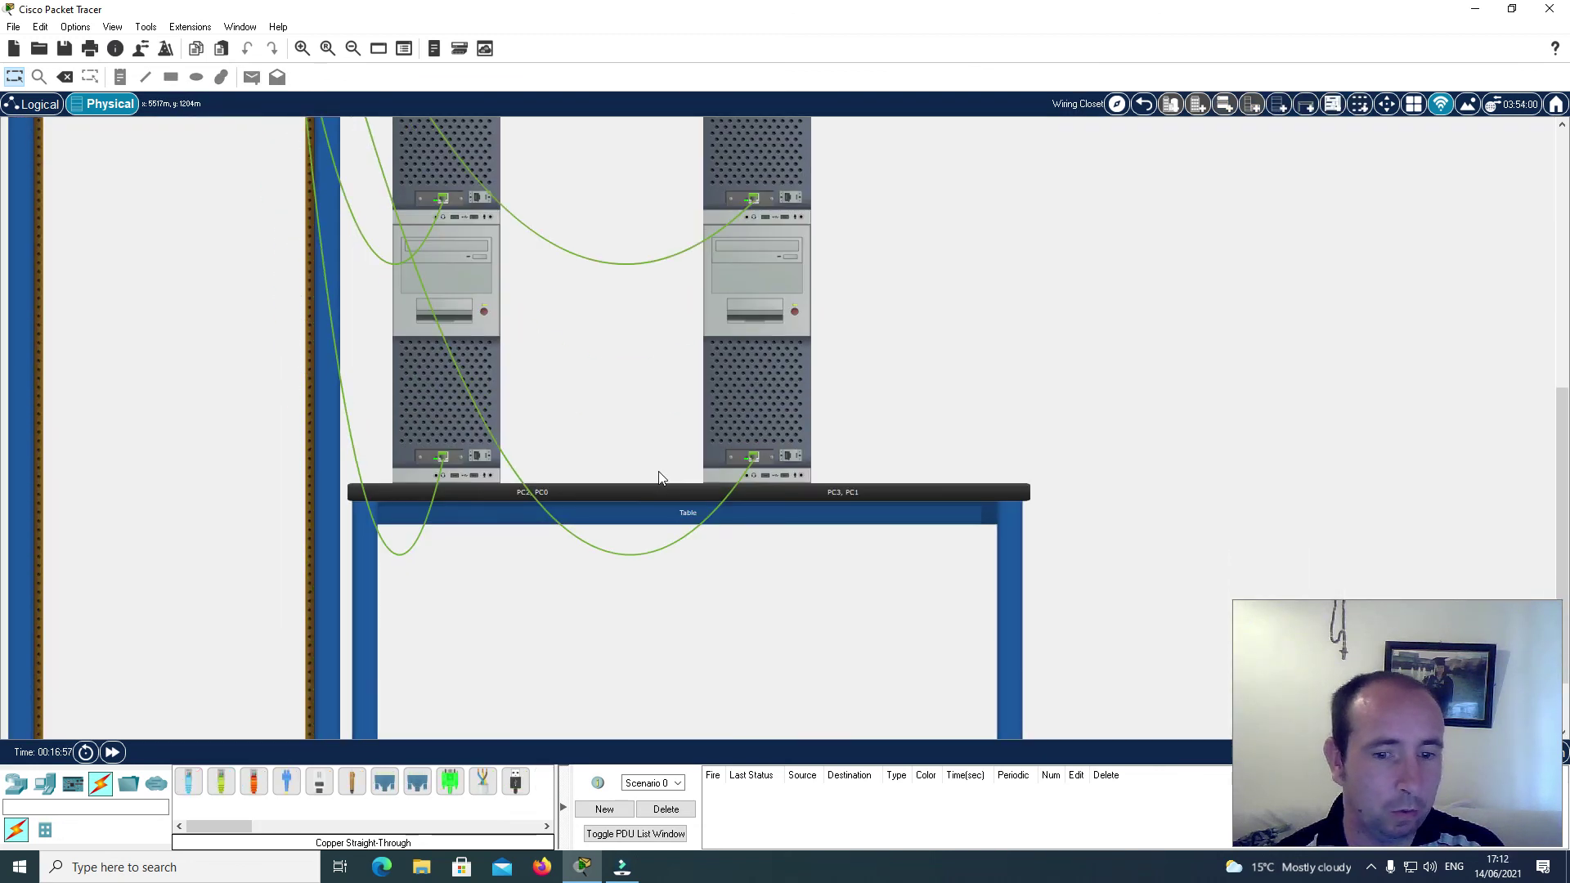
scroll(659, 473, up, 7)
scroll(612, 455, down, 3)
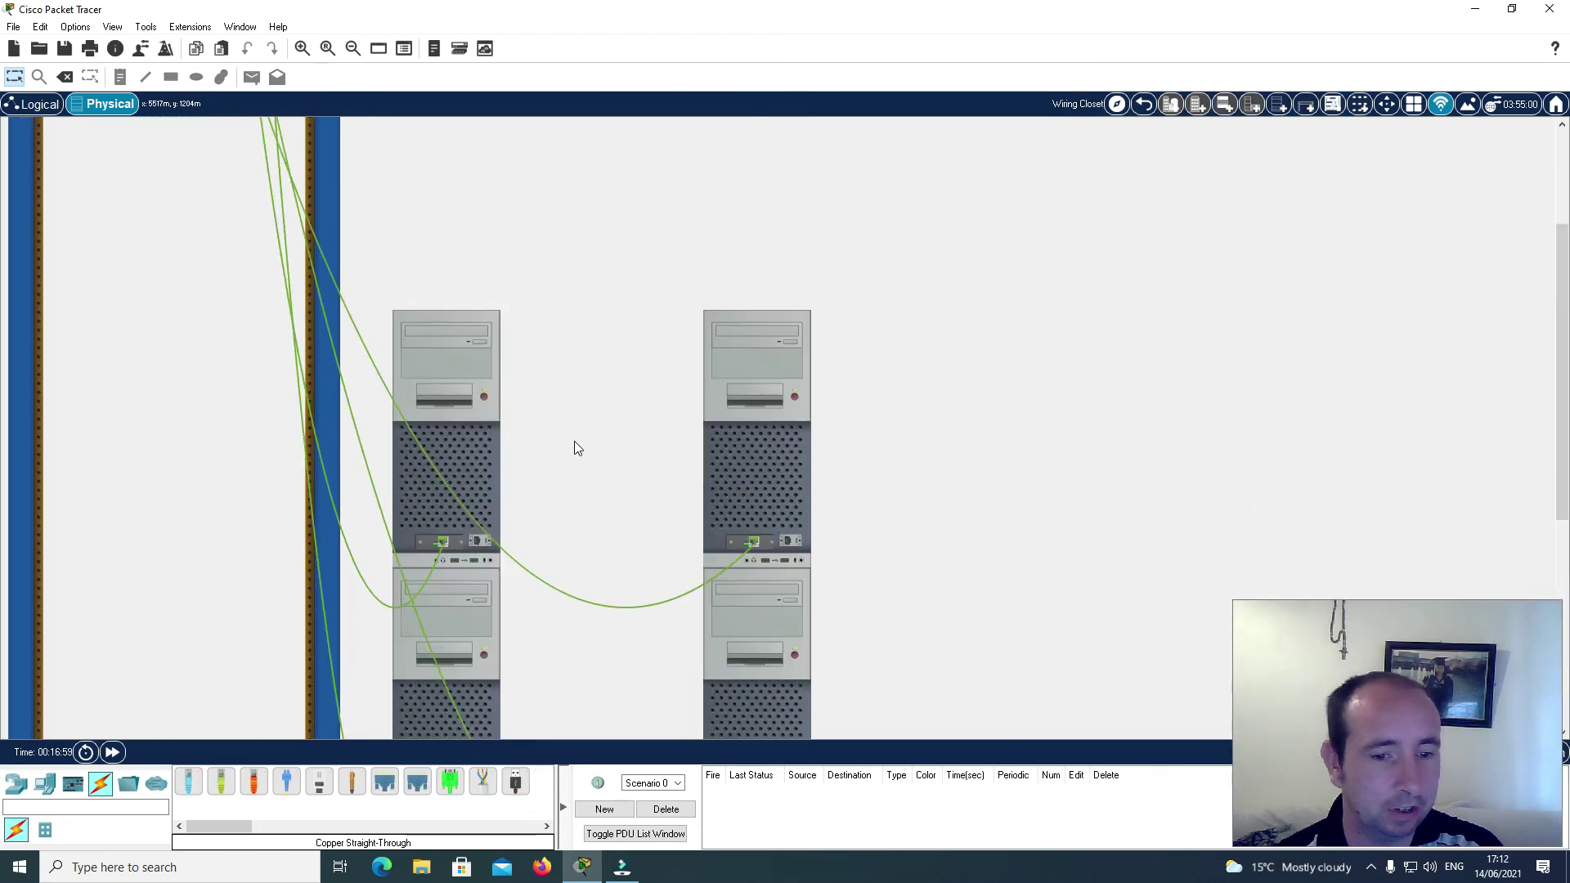
scroll(575, 446, up, 3)
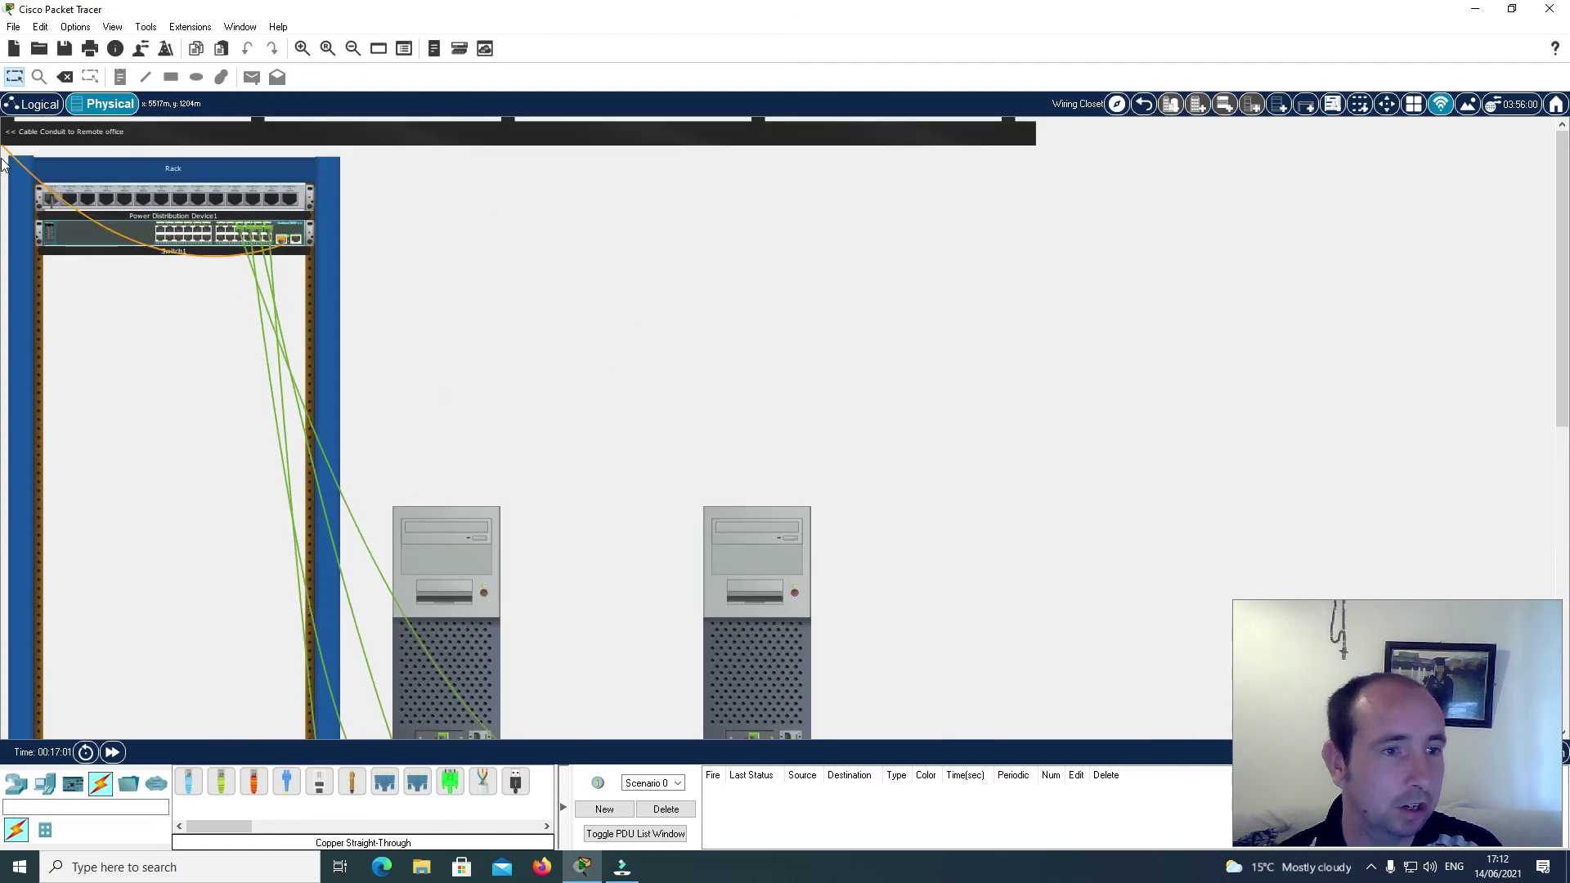
click(37, 104)
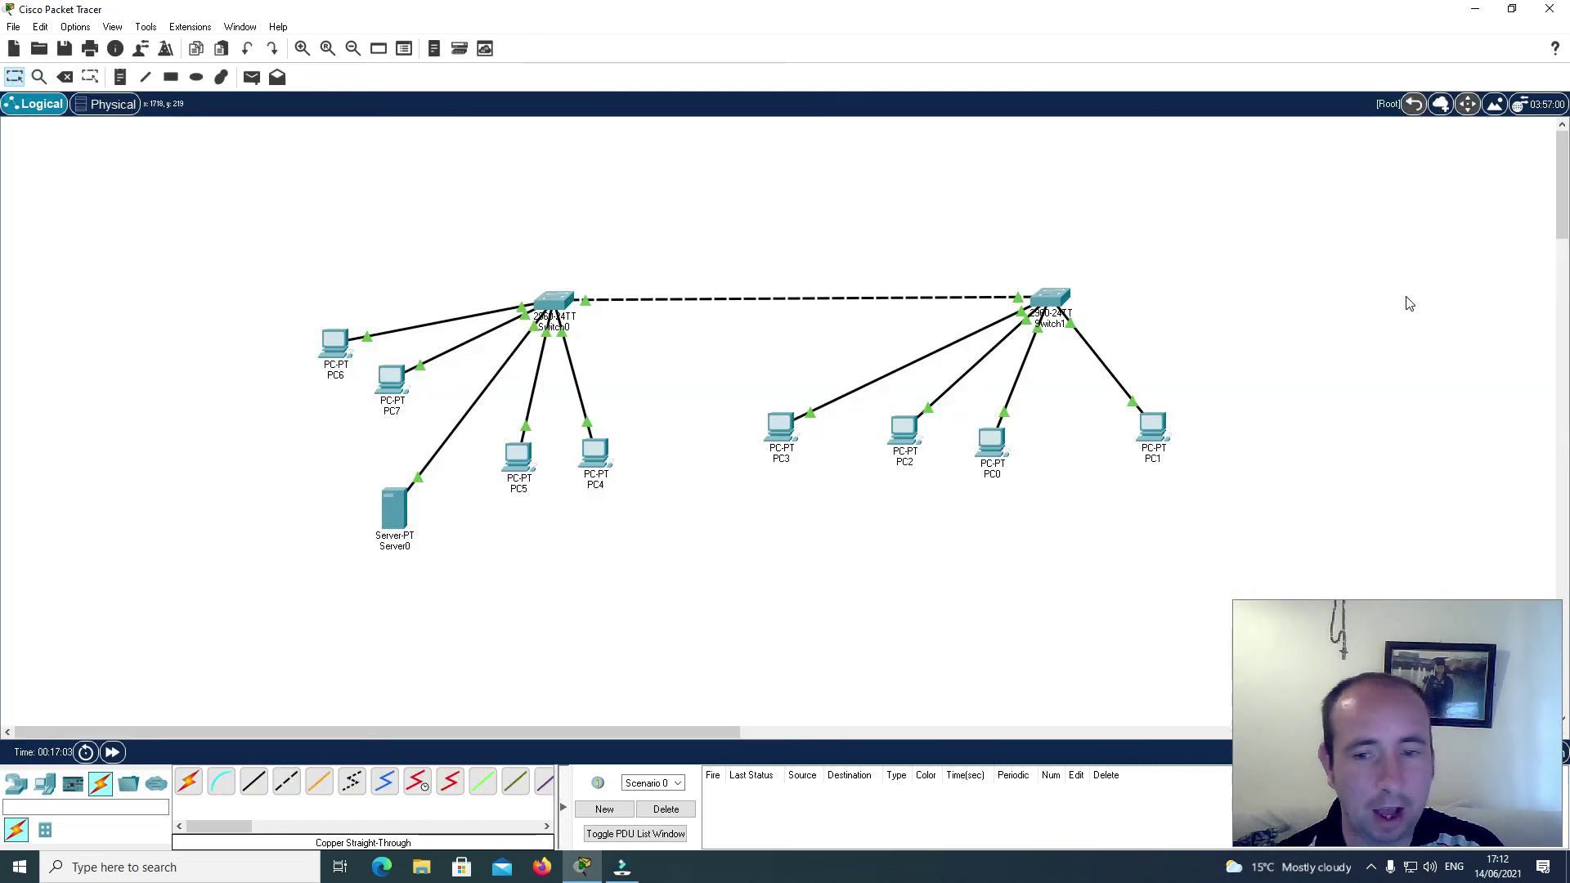